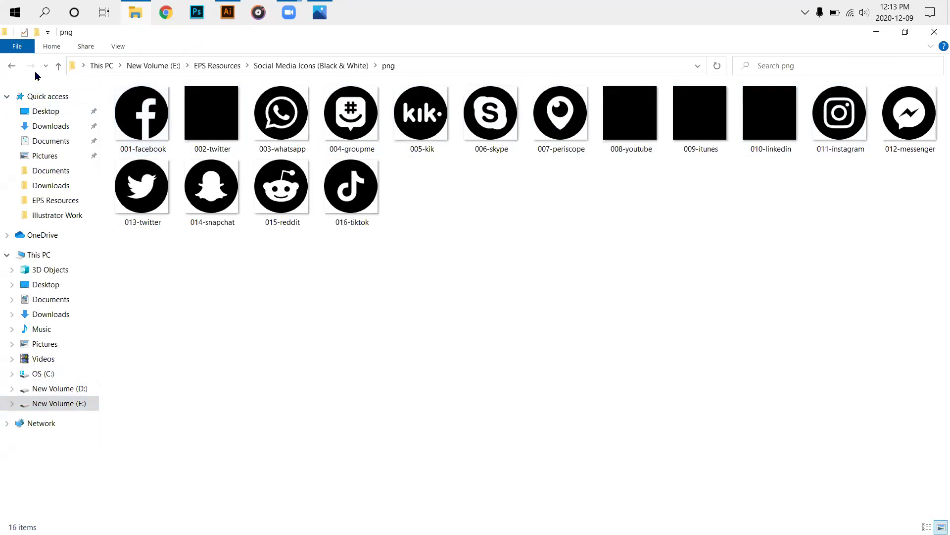
# Browse from EPS Resources into the Social Media Icons png folder.
pyautogui.click(57, 67)
pyautogui.click(57, 66)
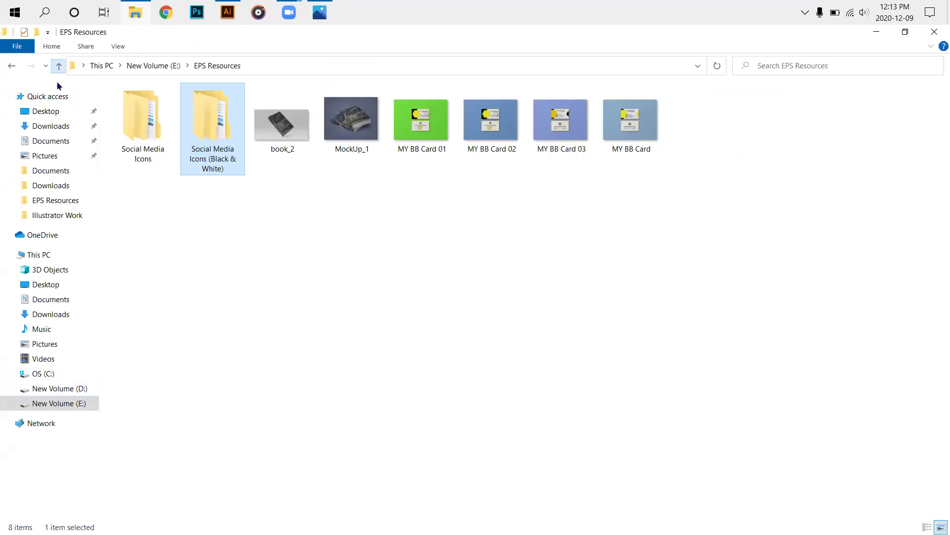
pyautogui.doubleClick(121, 123)
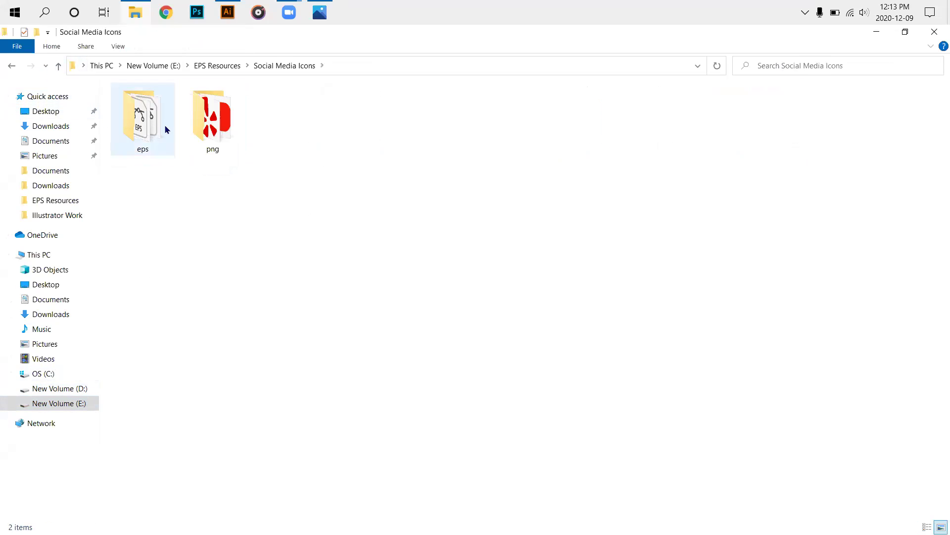
pyautogui.doubleClick(213, 132)
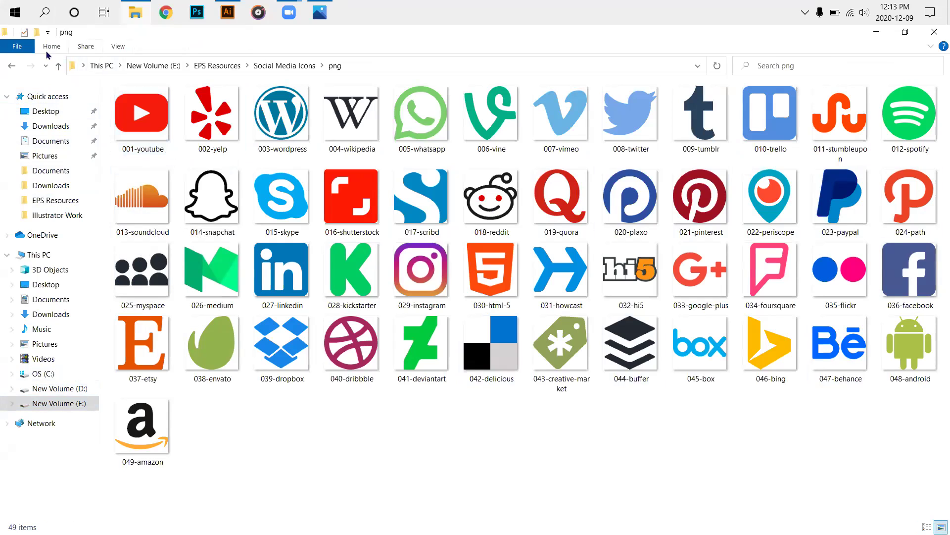
# Return to EPS Resources, then open the Compressed folder in Downloads and back out.
pyautogui.click(58, 67)
pyautogui.click(57, 68)
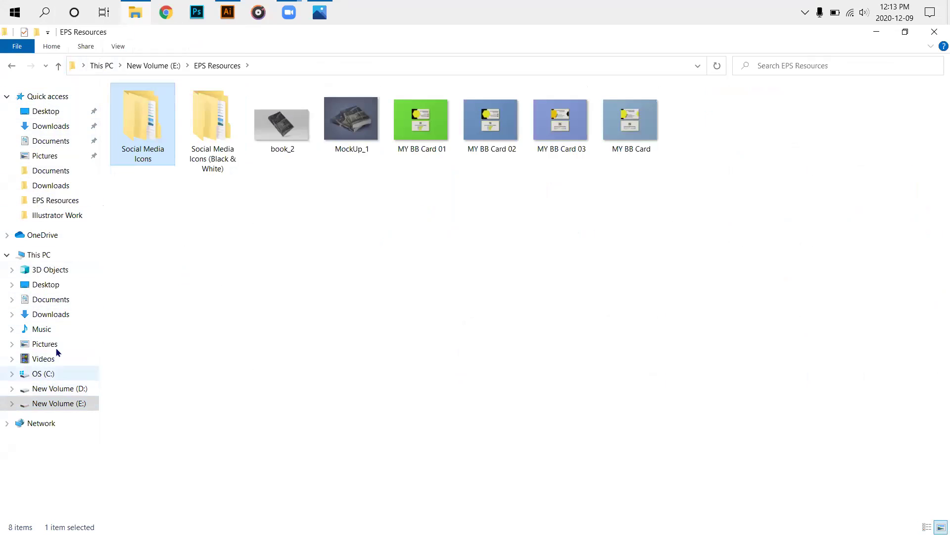
pyautogui.click(59, 316)
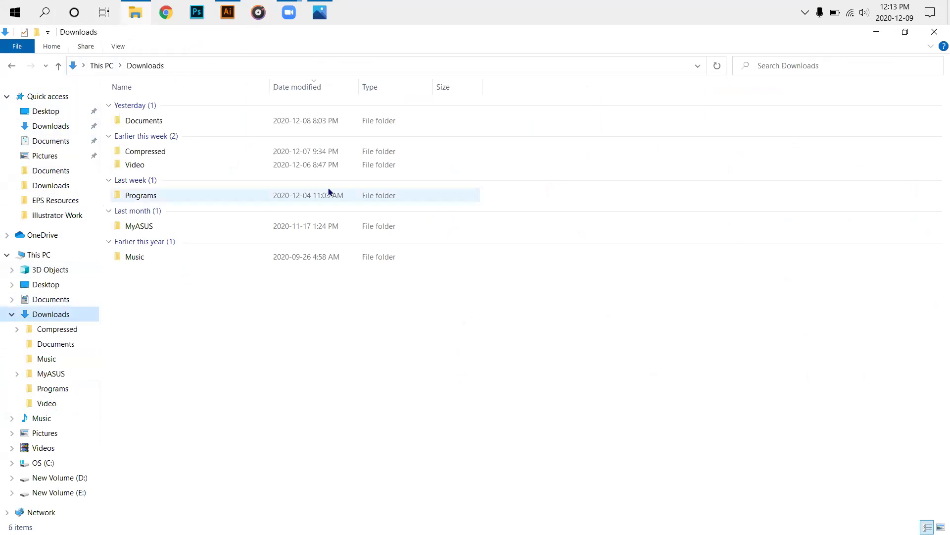
pyautogui.doubleClick(273, 154)
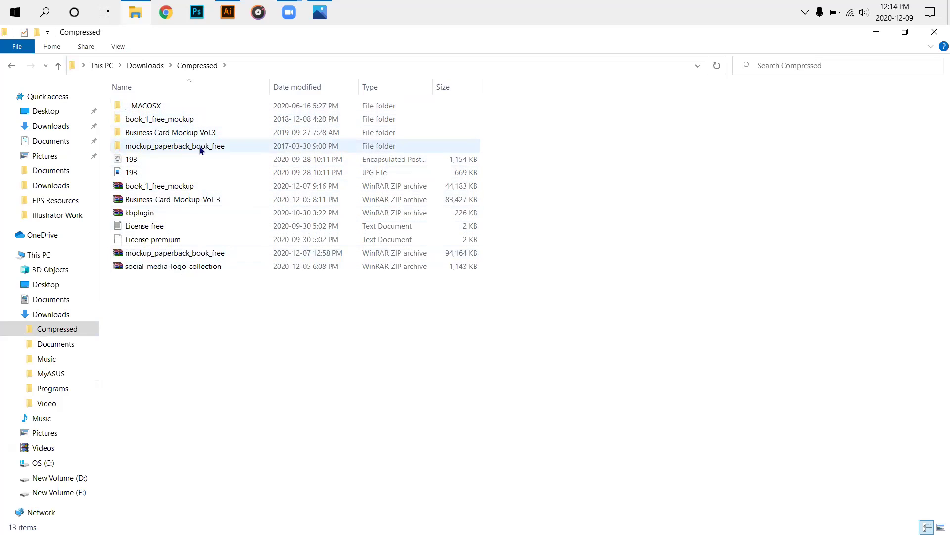
pyautogui.click(58, 66)
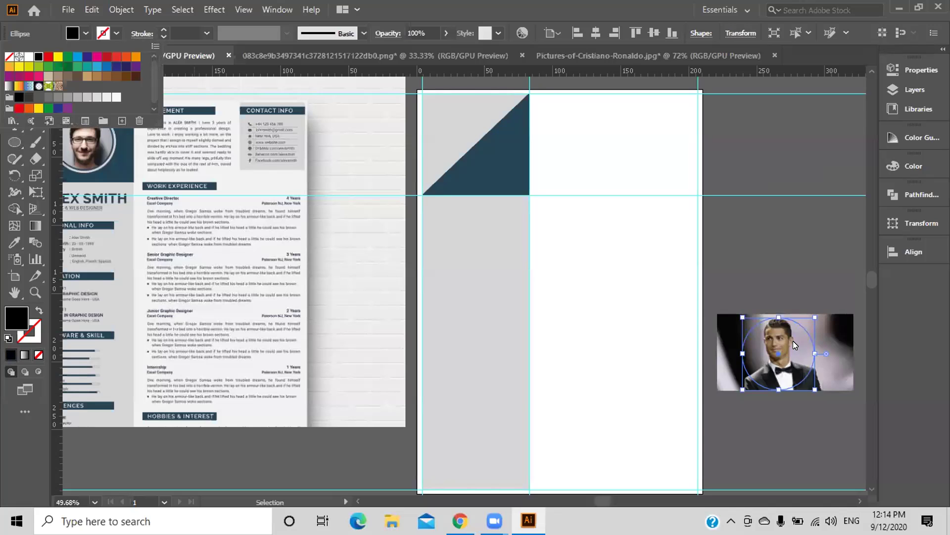
# Fill the circle over the portrait black and try Make Clipping Mask, dismissing the error.
pyautogui.press('Escape')
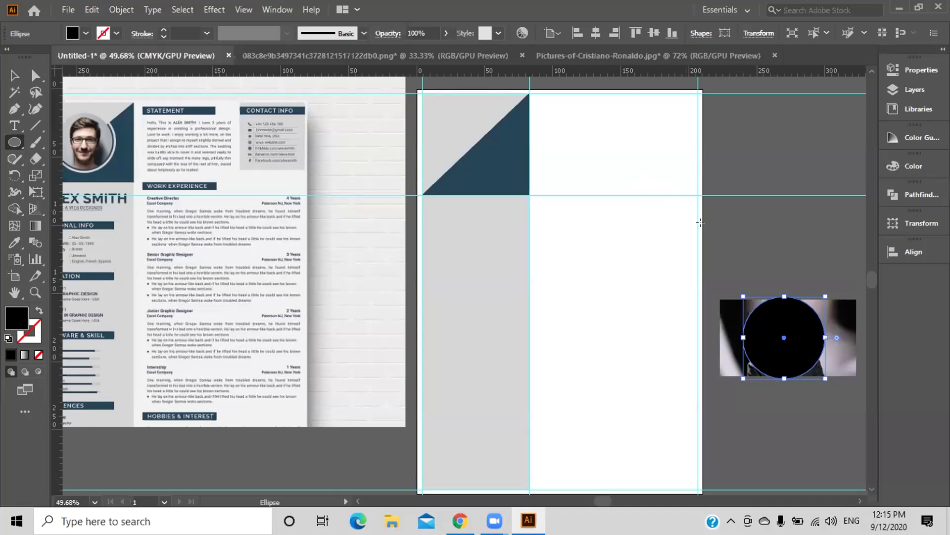
pyautogui.click(14, 75)
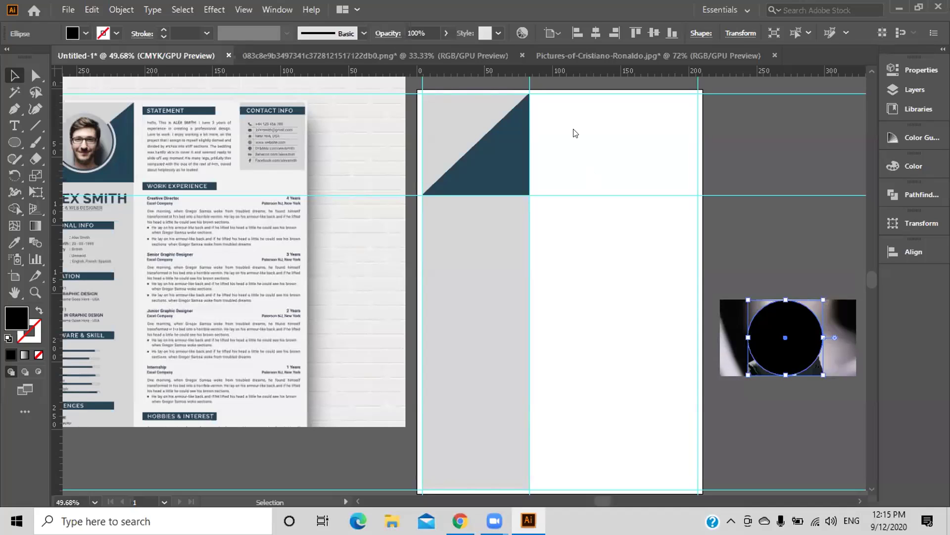
pyautogui.rightClick(782, 338)
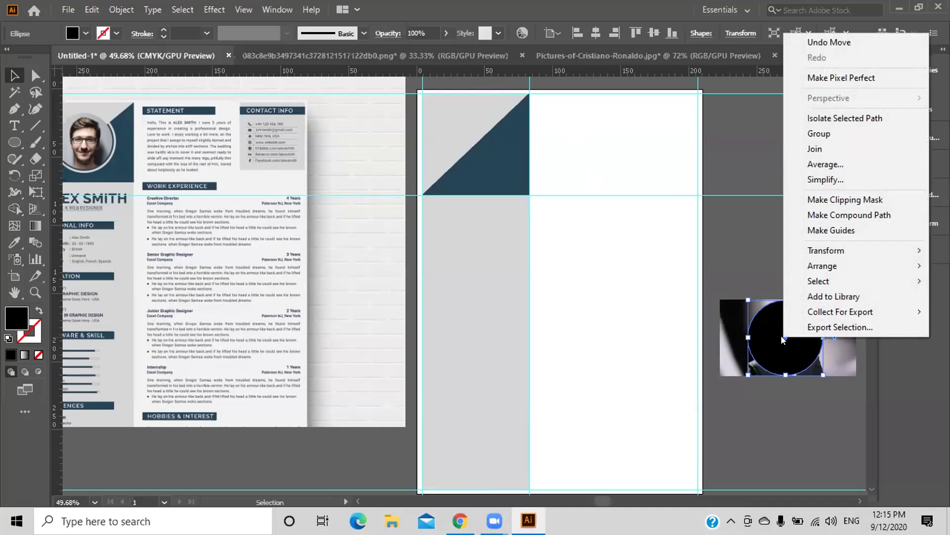
pyautogui.click(818, 200)
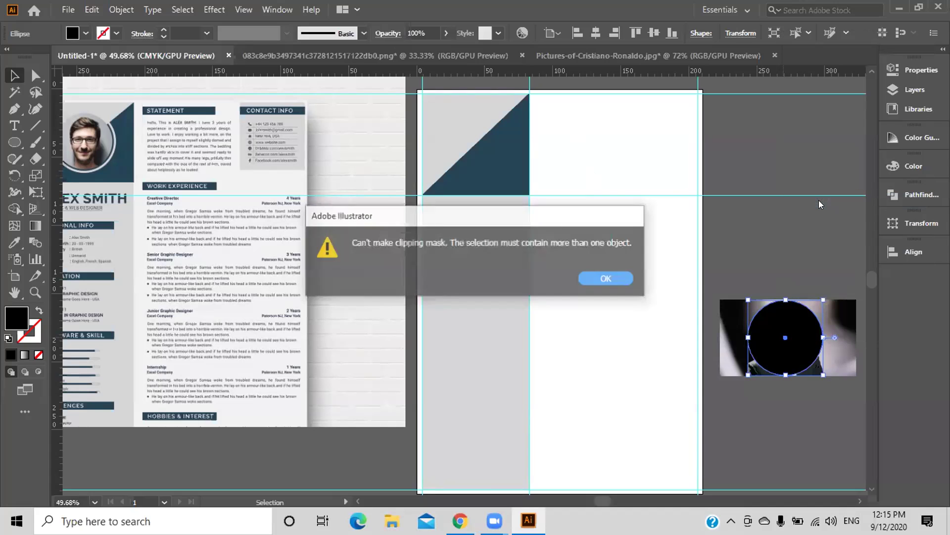
pyautogui.click(607, 277)
# Reselect the black circle and retry Make Clipping Mask, which fails again.
pyautogui.click(845, 393)
pyautogui.rightClick(839, 347)
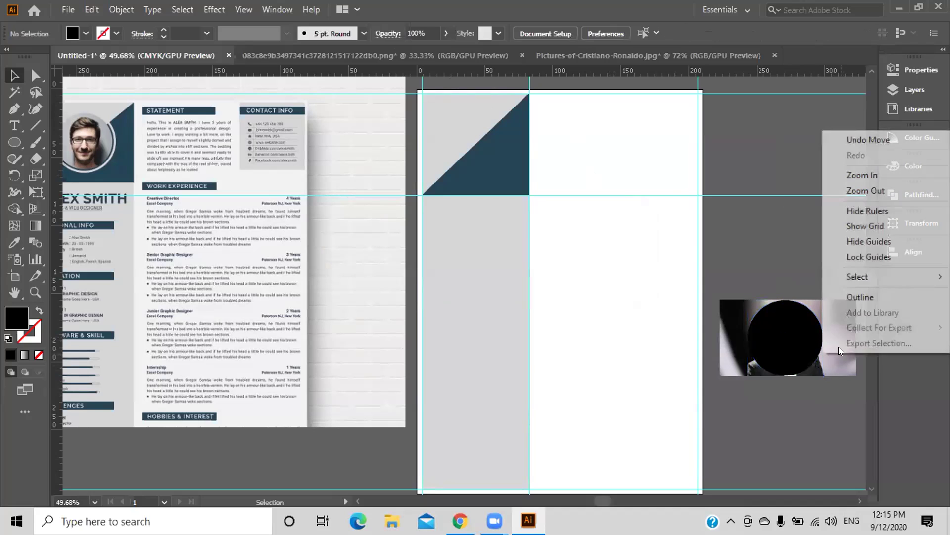
pyautogui.moveTo(851, 275)
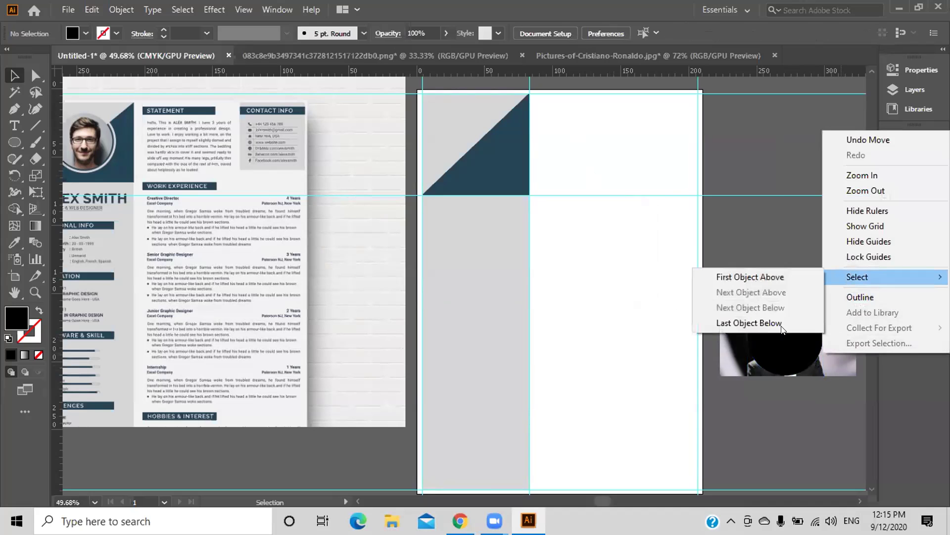
pyautogui.rightClick(770, 346)
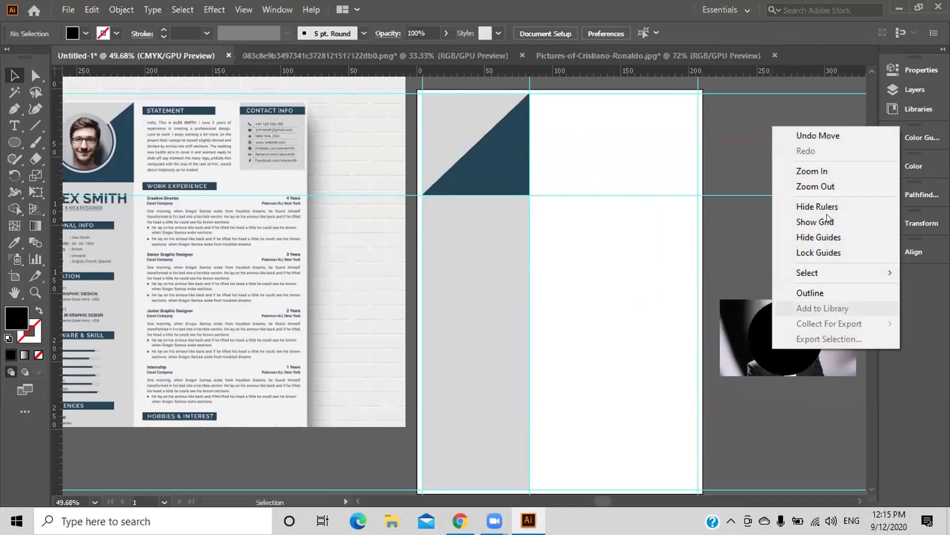
pyautogui.rightClick(764, 335)
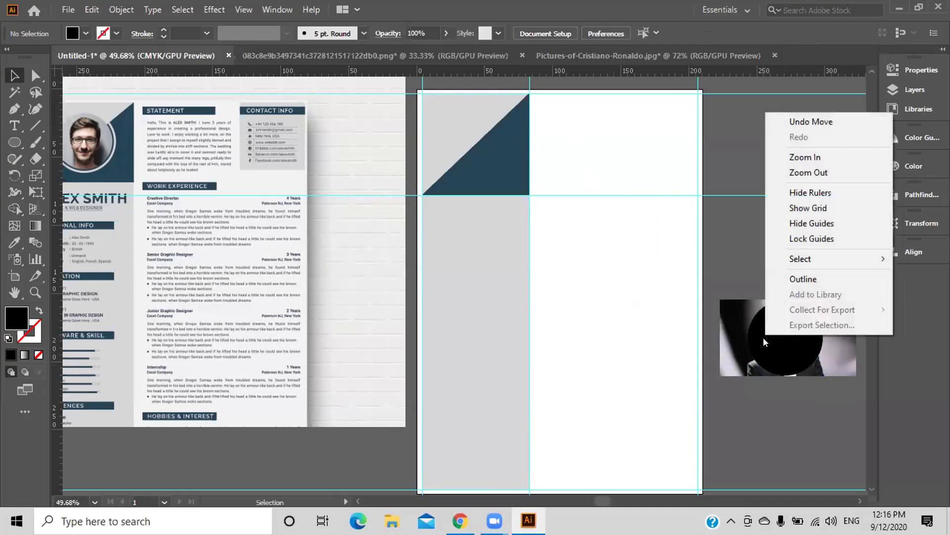
pyautogui.click(782, 352)
pyautogui.rightClick(786, 348)
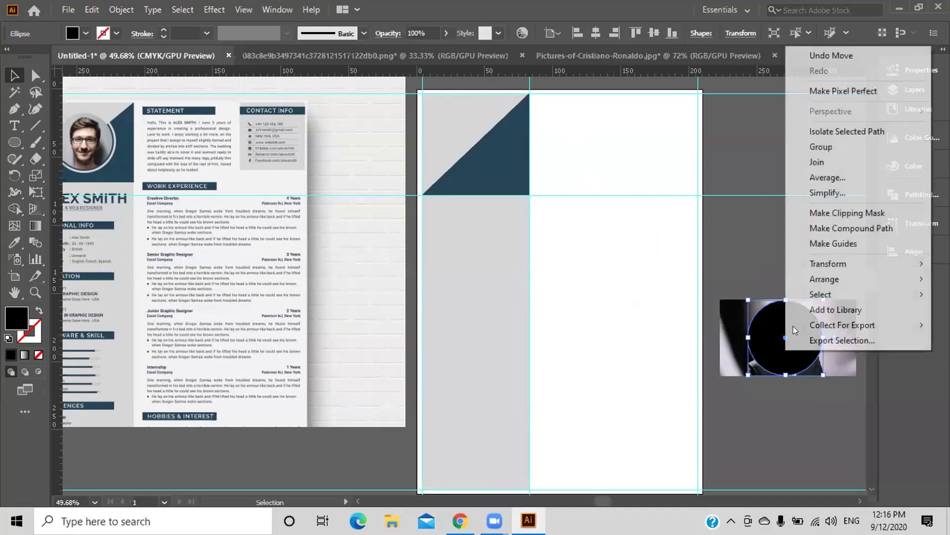
pyautogui.click(835, 213)
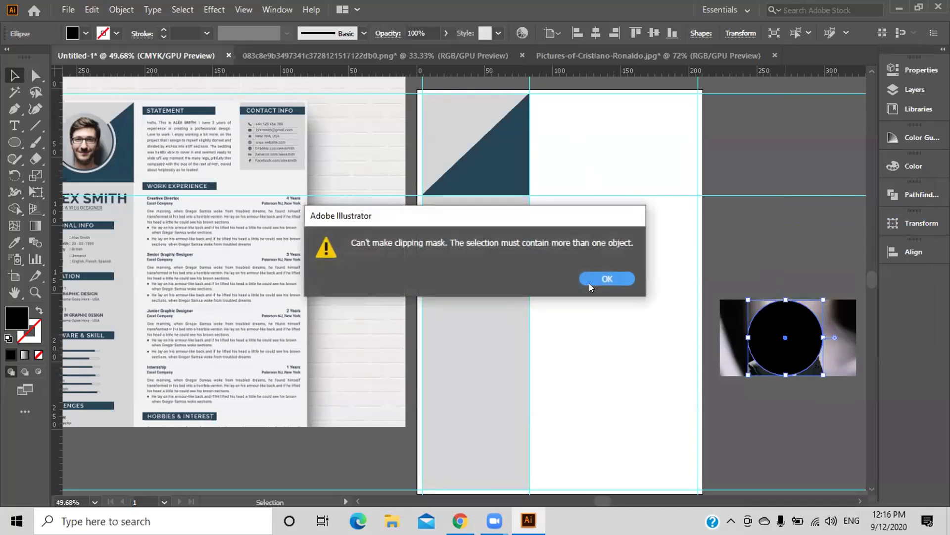
pyautogui.click(604, 280)
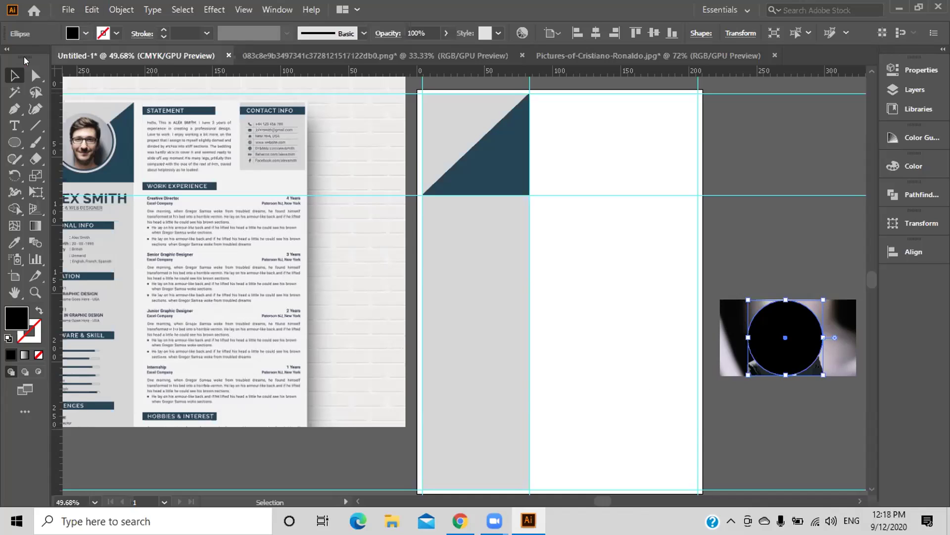
# Change the circle's fill to white and try Make Clipping Mask, dismissing the error.
pyautogui.click(84, 35)
pyautogui.click(23, 56)
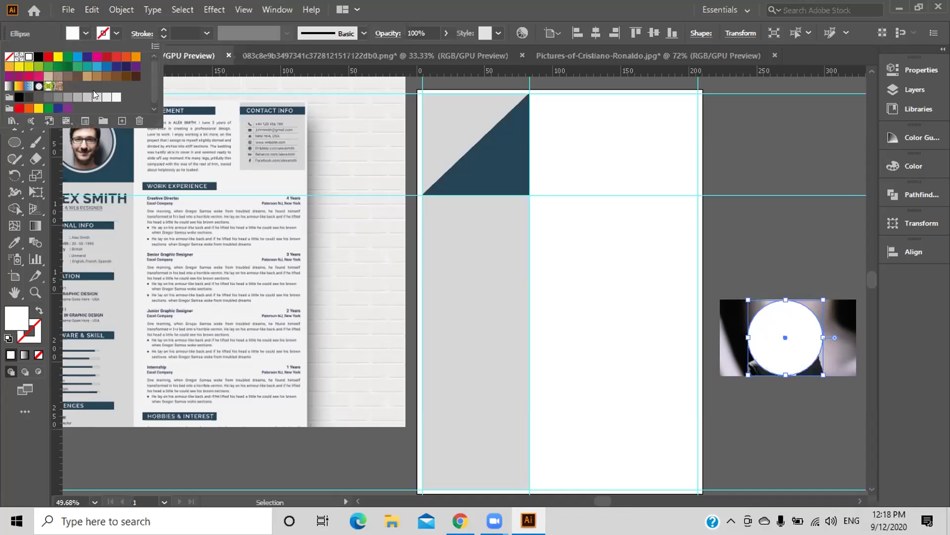
pyautogui.click(780, 335)
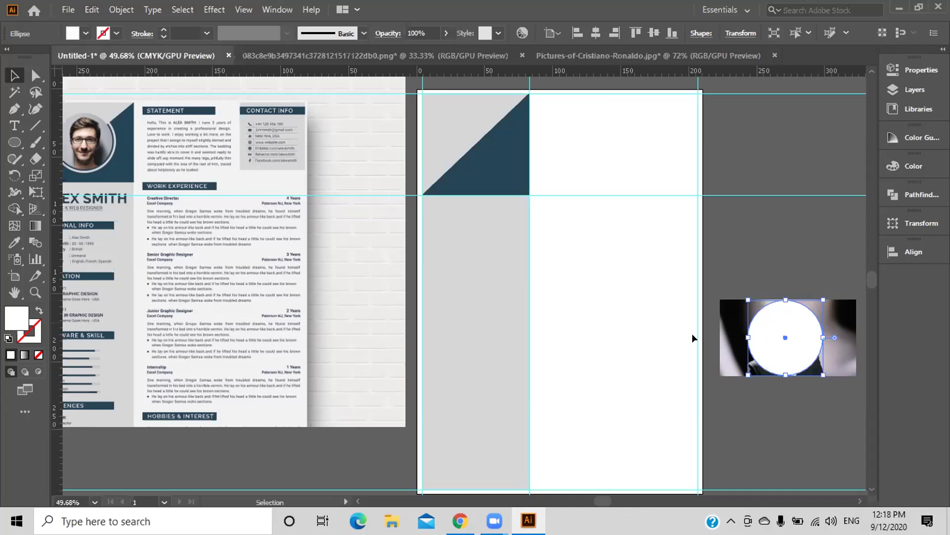
pyautogui.rightClick(772, 329)
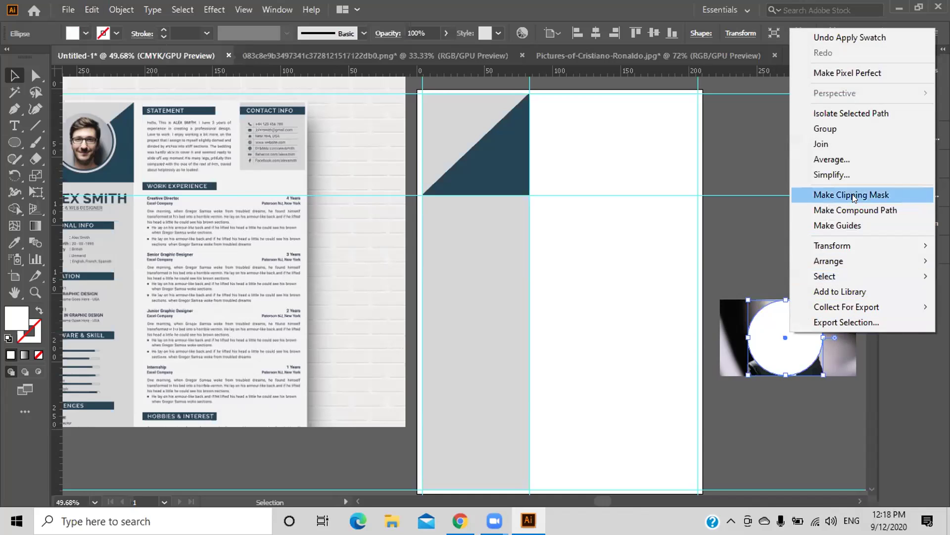
pyautogui.click(842, 195)
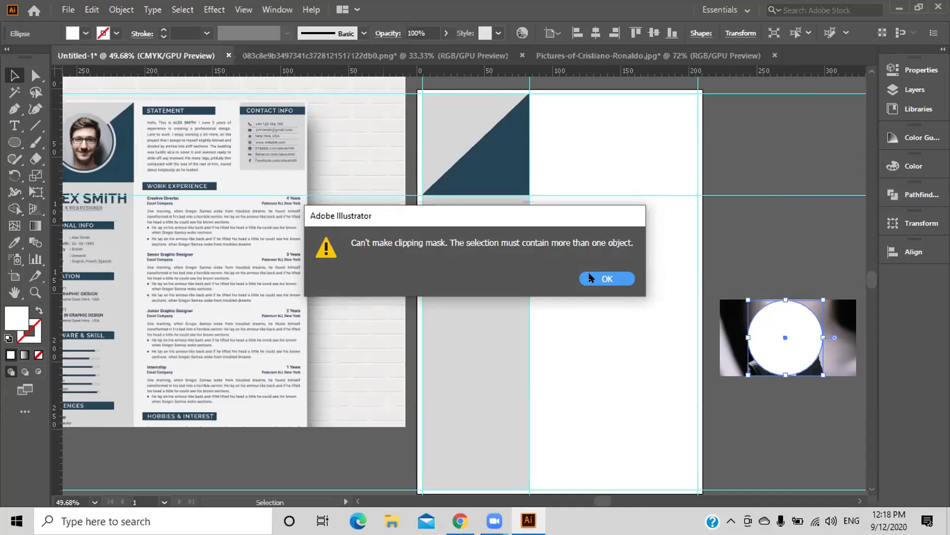
pyautogui.click(590, 278)
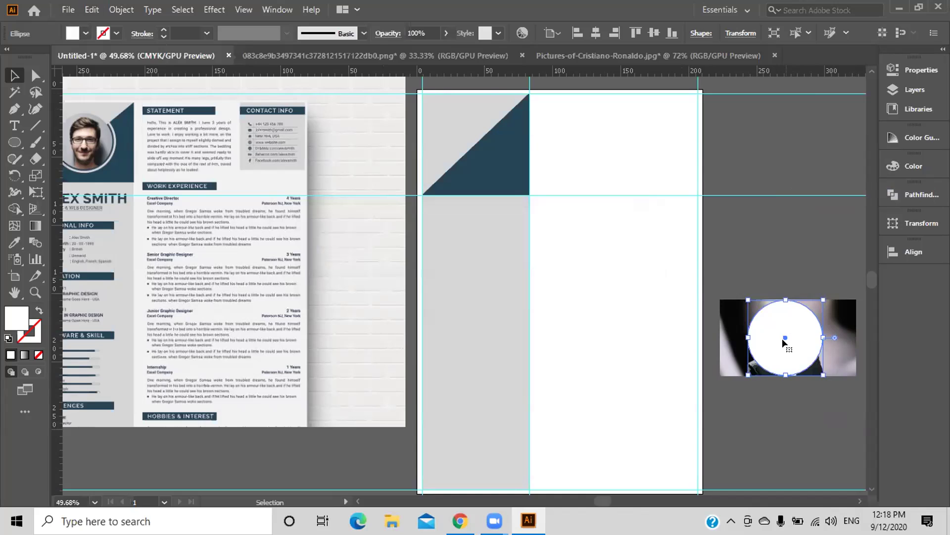
# Reposition the portrait photo and white circle, then retry the clipping mask, which still fails.
pyautogui.moveTo(788, 366); pyautogui.dragTo(787, 462)
pyautogui.click(781, 272)
pyautogui.moveTo(790, 351); pyautogui.dragTo(787, 350)
pyautogui.moveTo(775, 440); pyautogui.dragTo(775, 342)
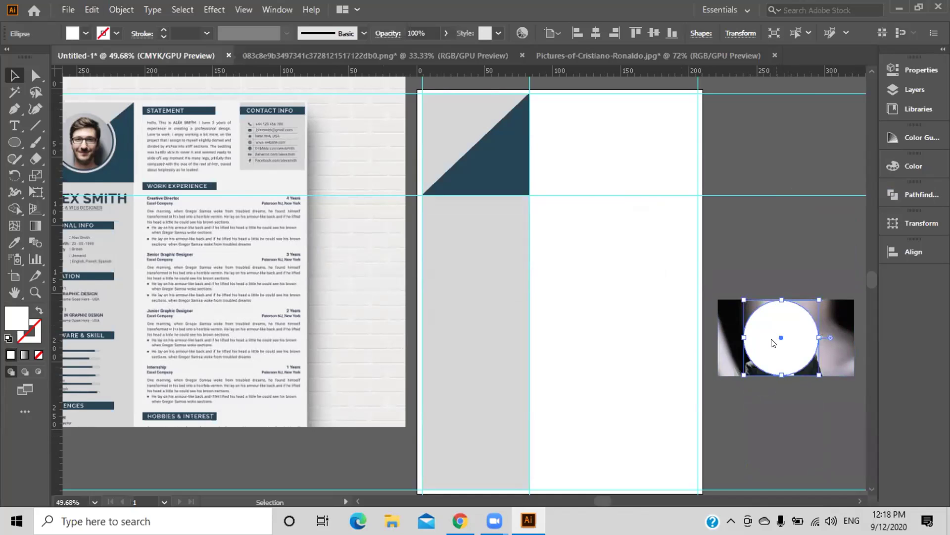
pyautogui.rightClick(773, 343)
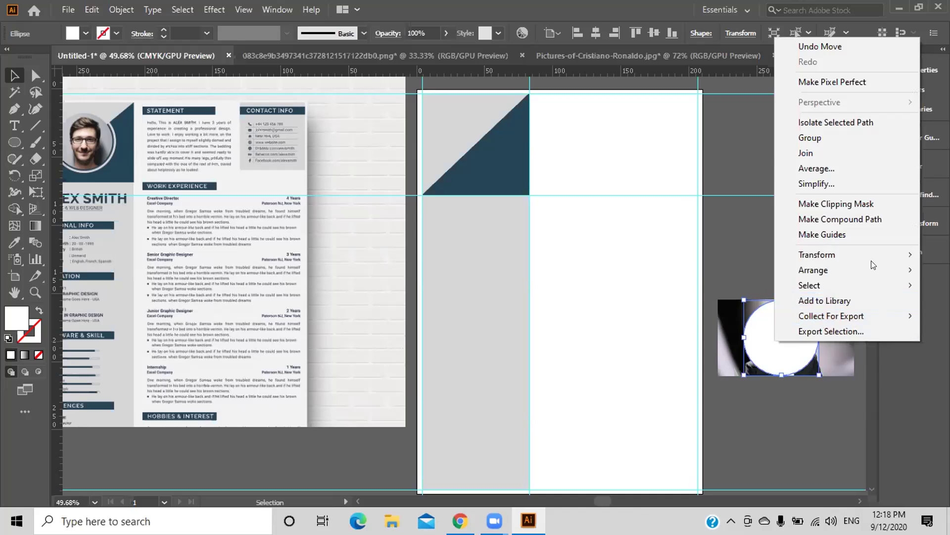
pyautogui.moveTo(871, 255)
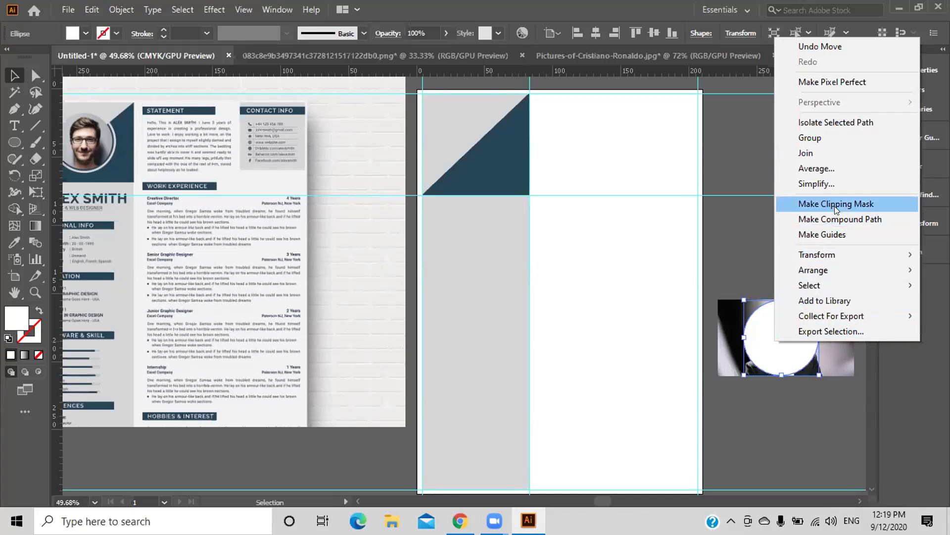
pyautogui.click(836, 204)
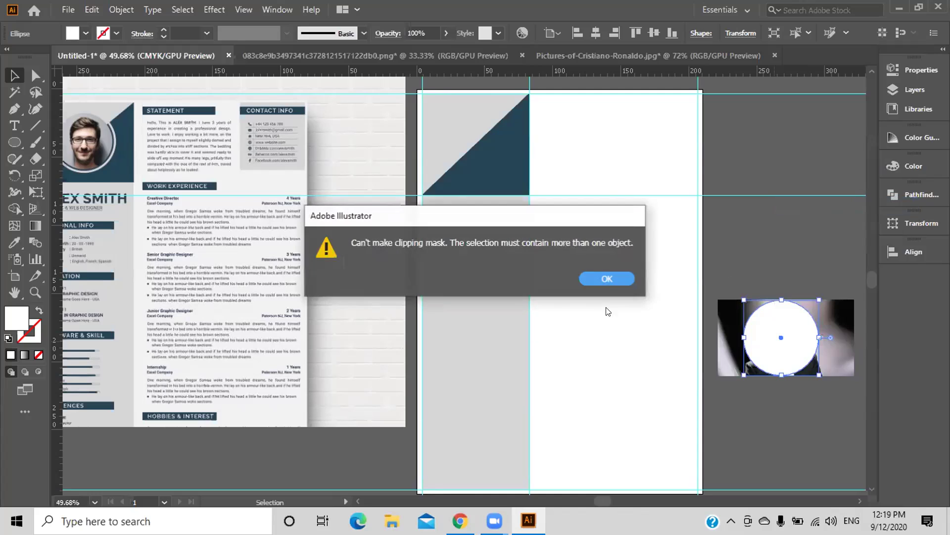
pyautogui.press('Return')
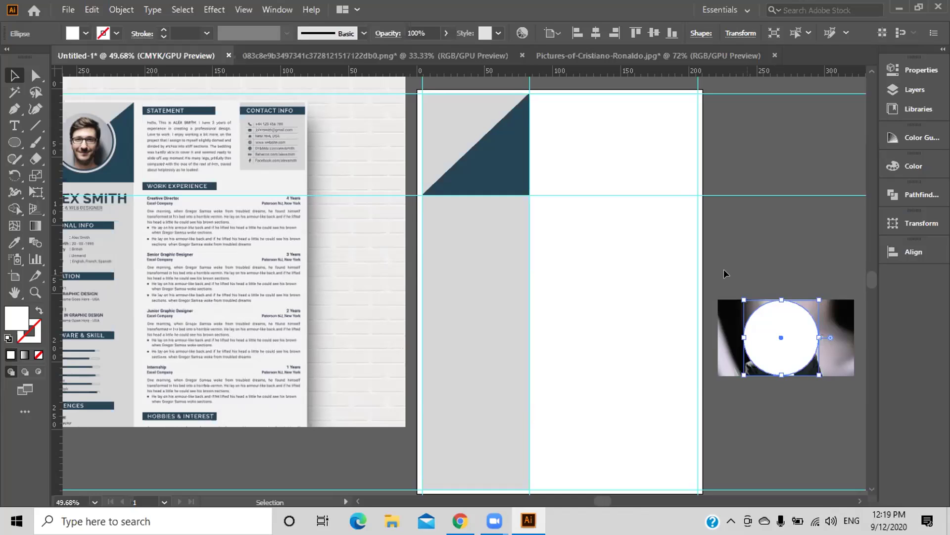
# Clip the selected photo and white circle into a round portrait and move it onto the dark blue triangle.
pyautogui.keyDown('shift'); pyautogui.click(727, 306); pyautogui.keyUp('shift')
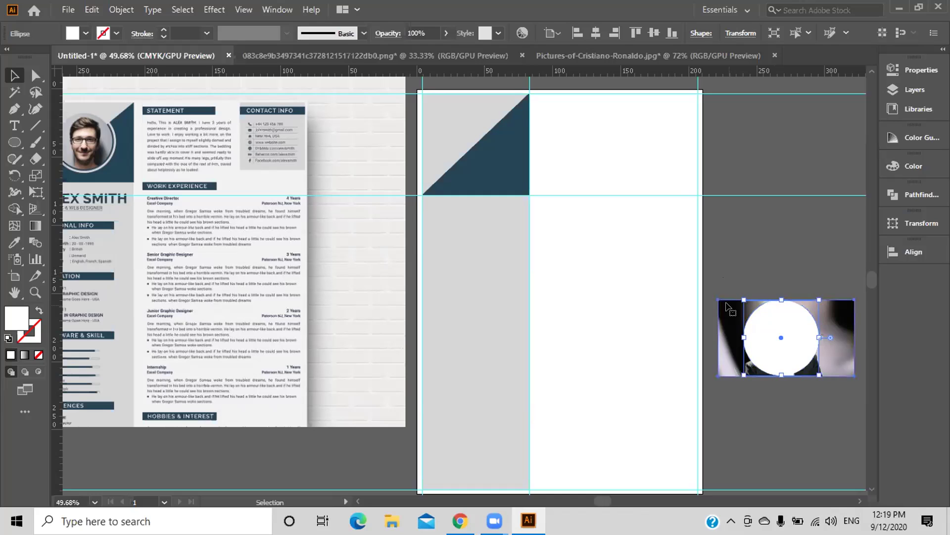
pyautogui.click(728, 307)
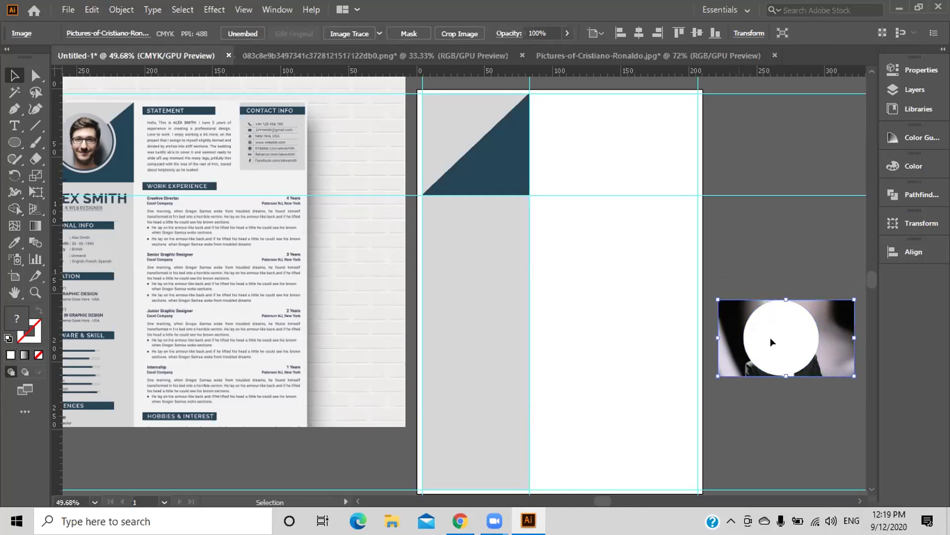
pyautogui.keyDown('shift'); pyautogui.click(771, 332); pyautogui.keyUp('shift')
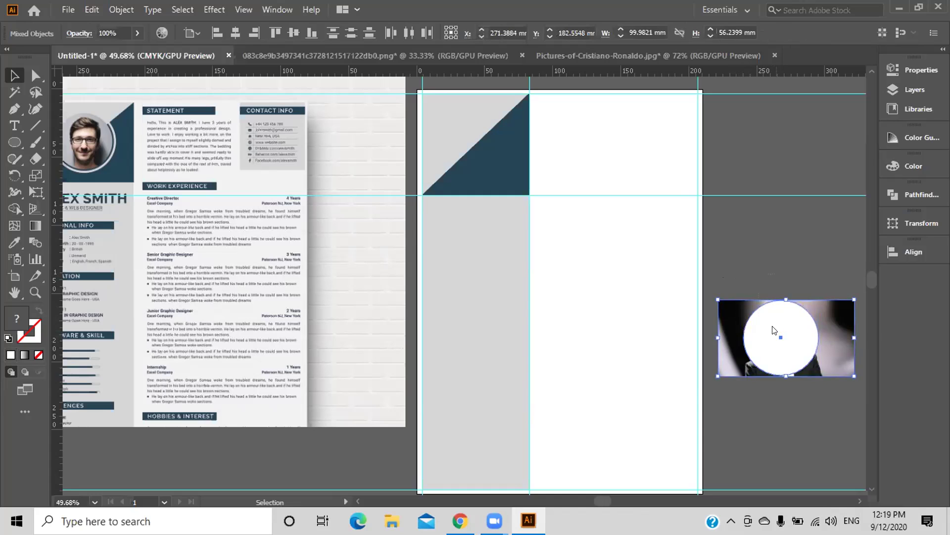
pyautogui.rightClick(772, 333)
pyautogui.click(816, 225)
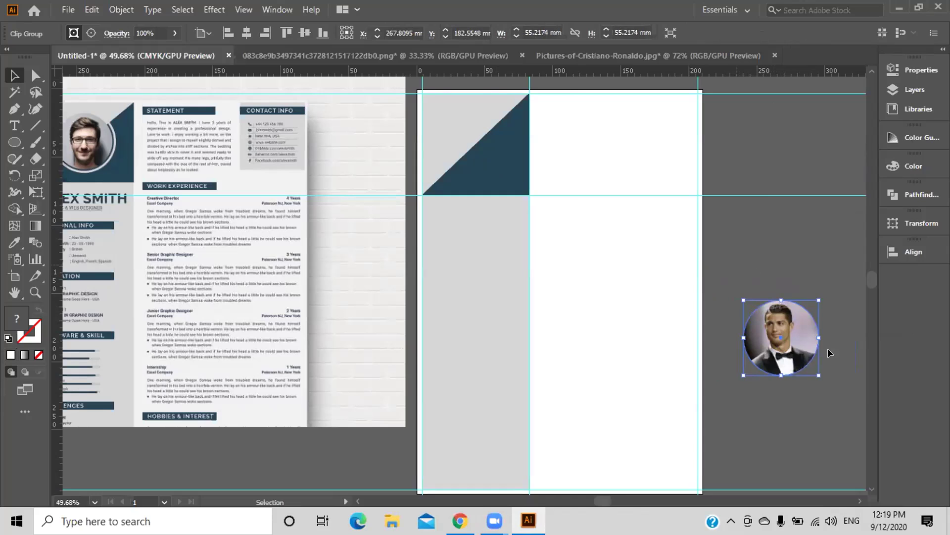
pyautogui.moveTo(780, 340); pyautogui.dragTo(474, 143)
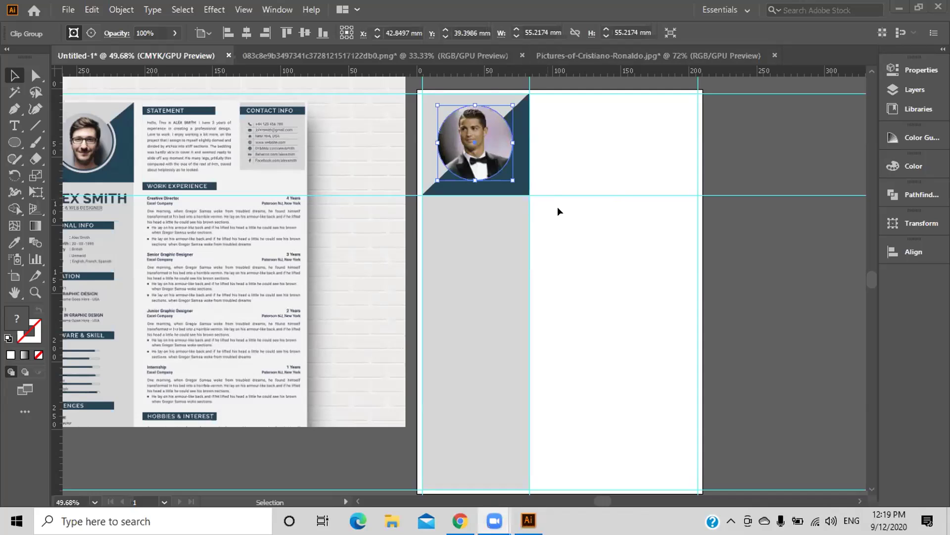
pyautogui.click(792, 286)
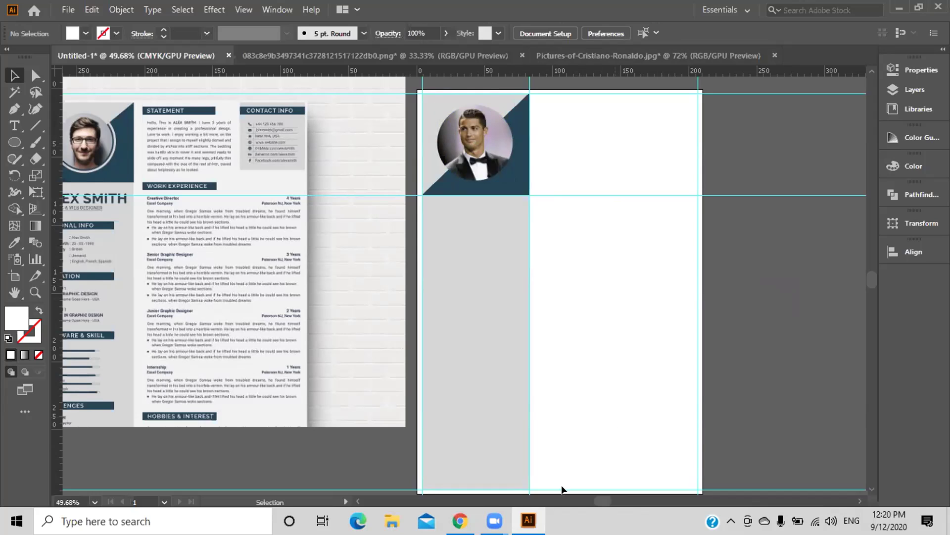
pyautogui.moveTo(603, 503); pyautogui.dragTo(597, 504)
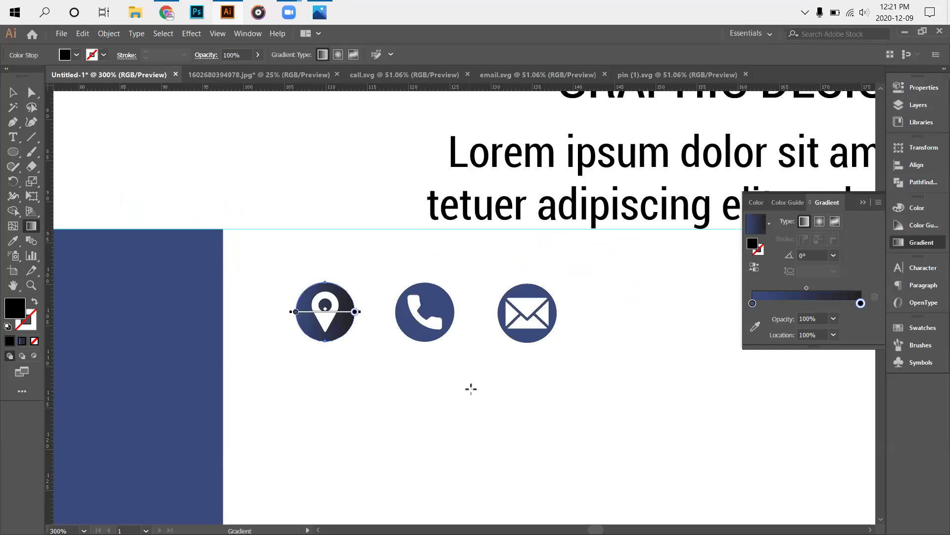
# Eyedrop the wavy header's navy blue into the pin gradient's right colour stop.
pyautogui.scroll(-4, 471, 389)
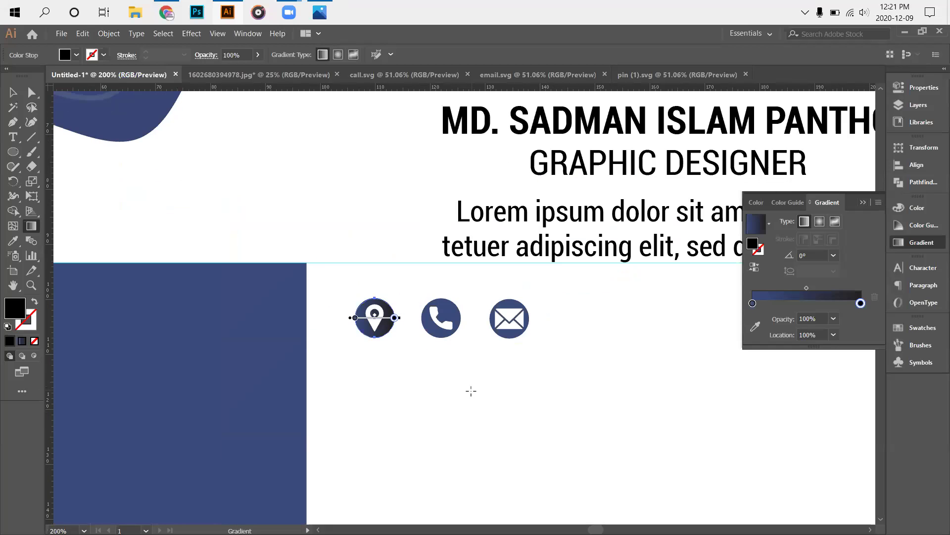
pyautogui.scroll(2, 343, 369)
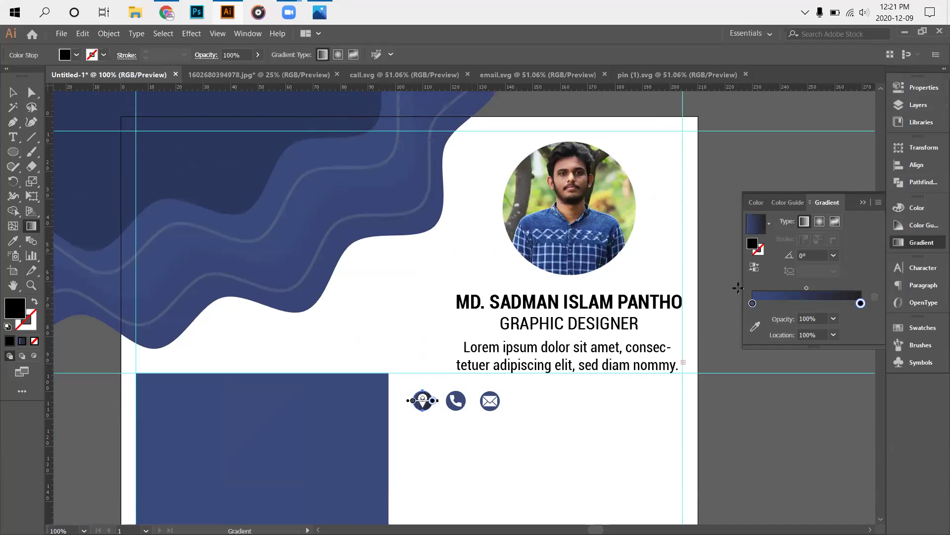
pyautogui.moveTo(861, 302); pyautogui.dragTo(869, 306)
pyautogui.doubleClick(858, 303)
pyautogui.press('Escape')
pyautogui.click(754, 326)
pyautogui.click(327, 209)
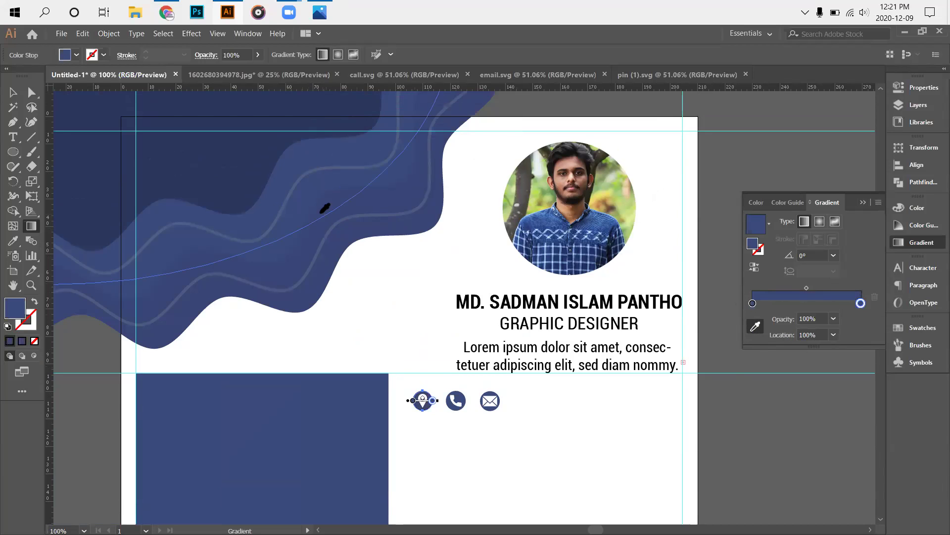
pyautogui.press('Escape')
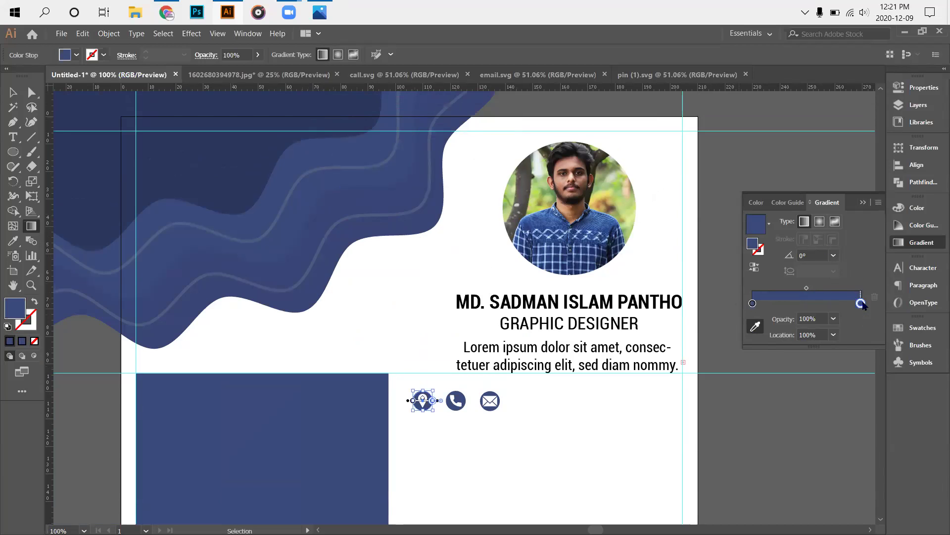
pyautogui.doubleClick(861, 303)
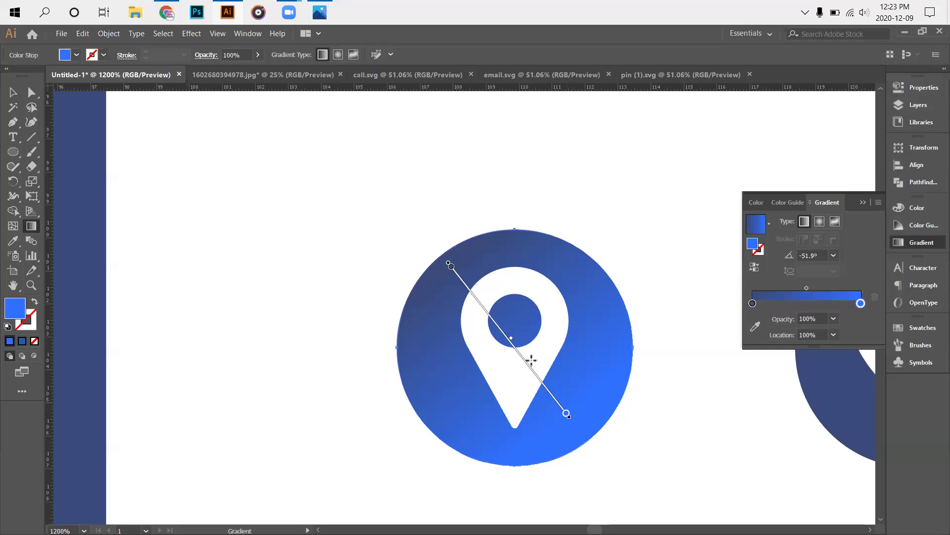
# Redraw the gradient diagonally across the pin circle, then try and undo the Fading Sky preset.
pyautogui.moveTo(579, 407); pyautogui.dragTo(441, 296)
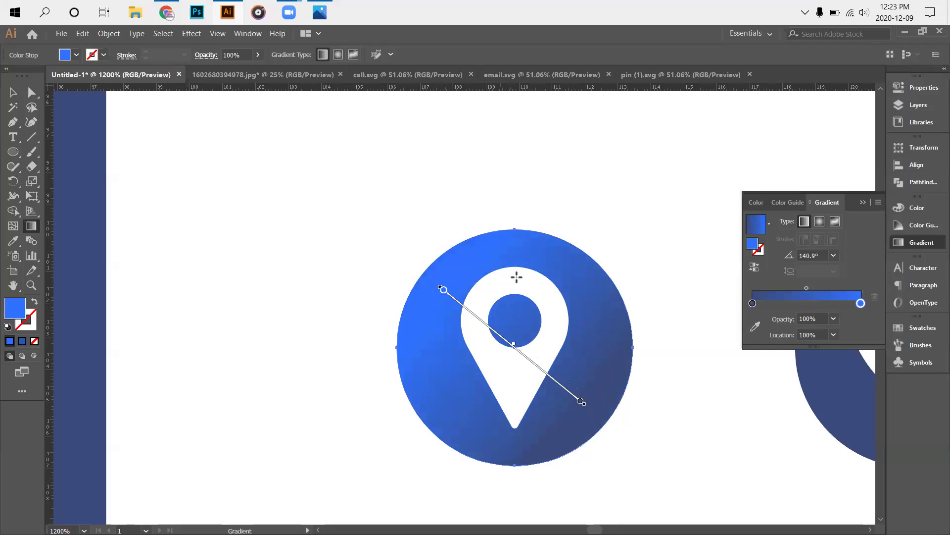
pyautogui.moveTo(481, 177); pyautogui.dragTo(546, 370)
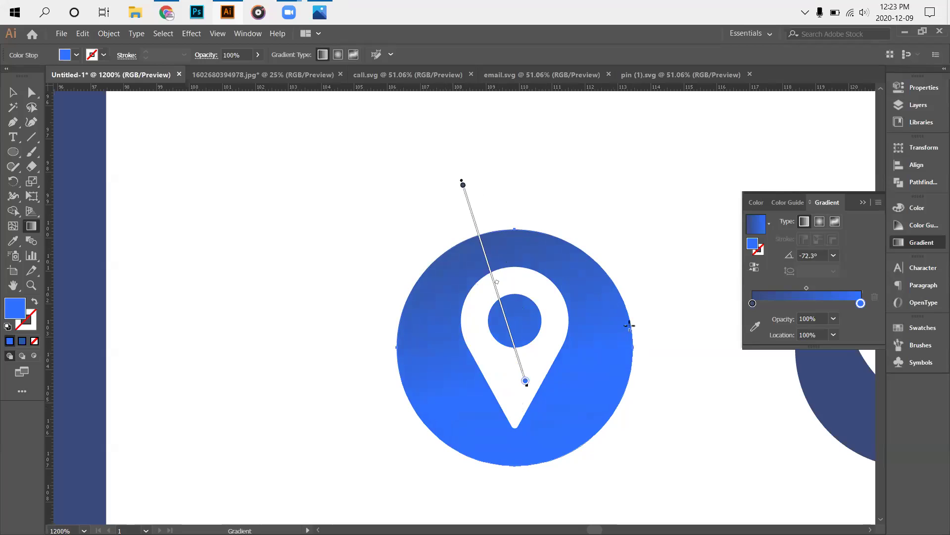
pyautogui.click(768, 223)
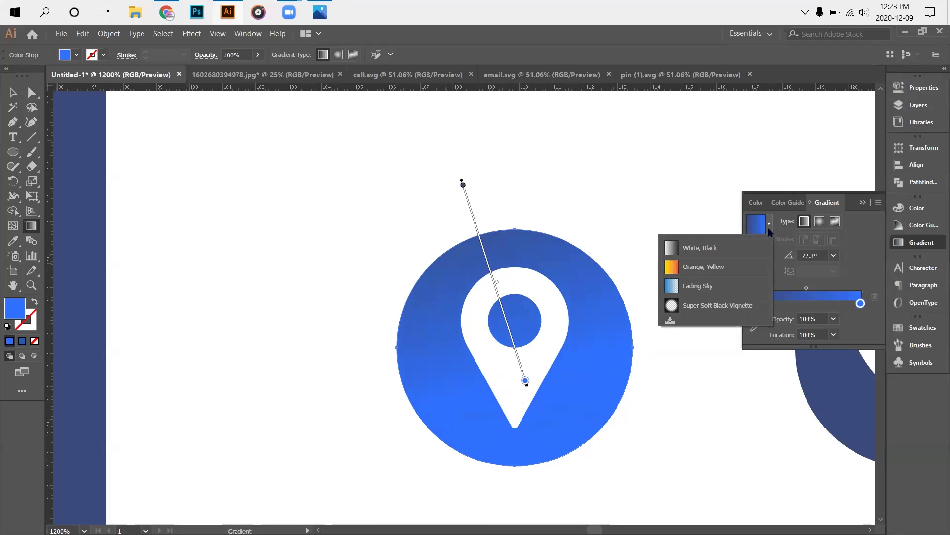
pyautogui.click(713, 289)
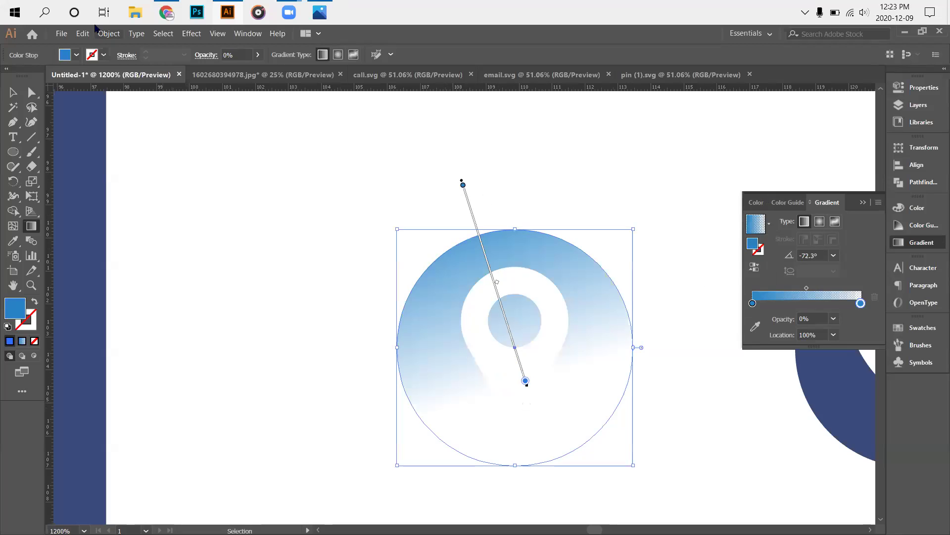
pyautogui.hotkey('ctrl', 'z')
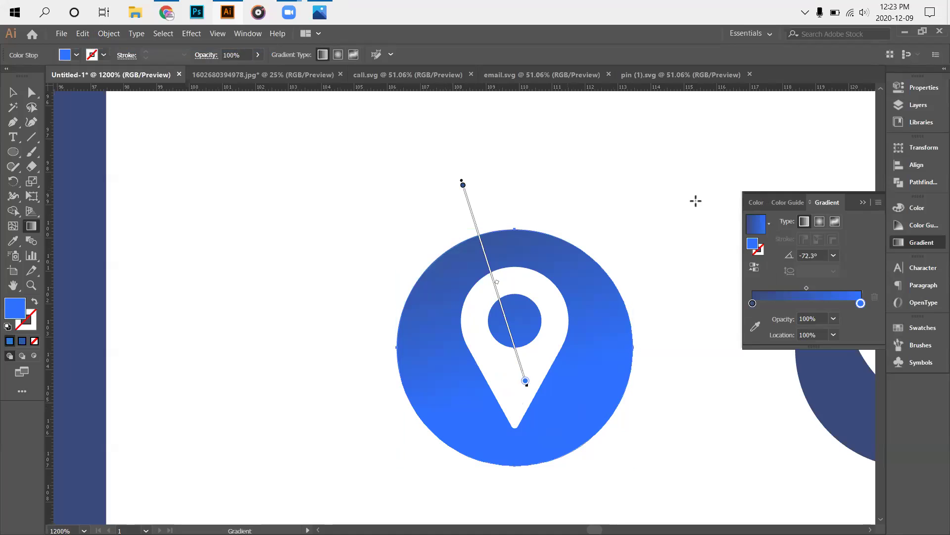
# Try and undo the Super Soft Black Vignette preset, then make the gradient radial.
pyautogui.click(765, 227)
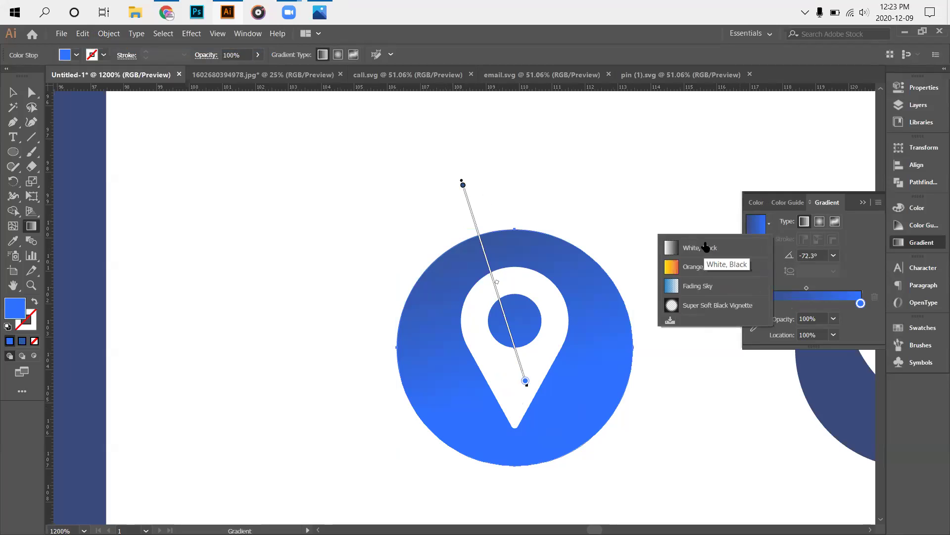
pyautogui.click(689, 305)
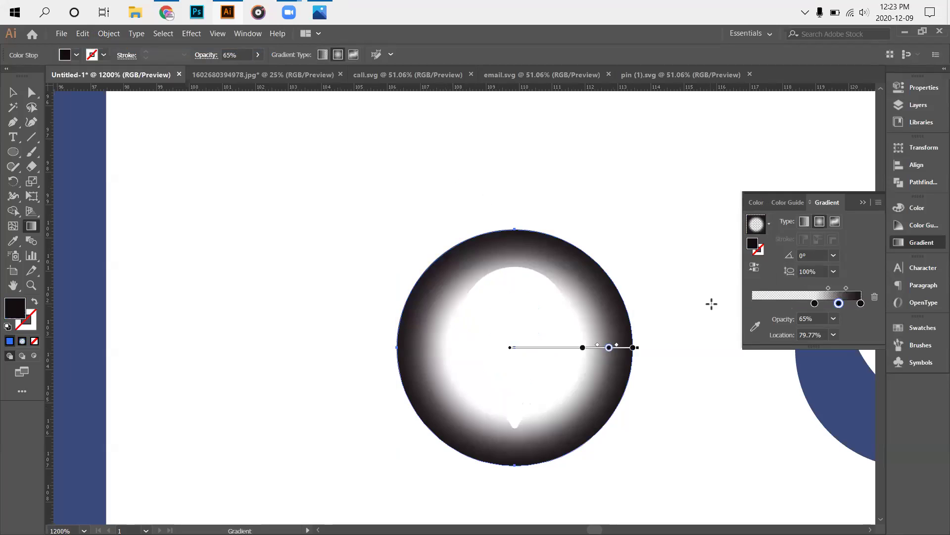
pyautogui.click(770, 223)
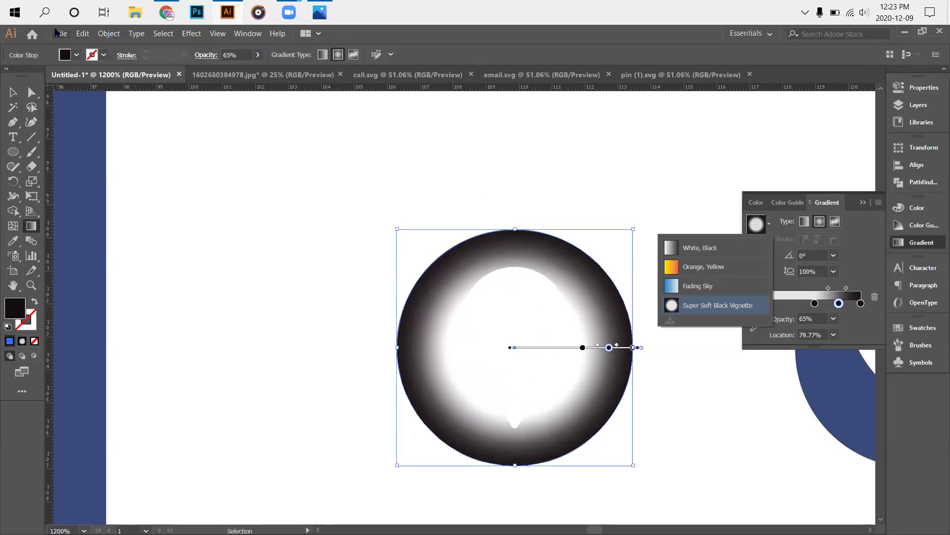
pyautogui.click(83, 33)
pyautogui.click(83, 35)
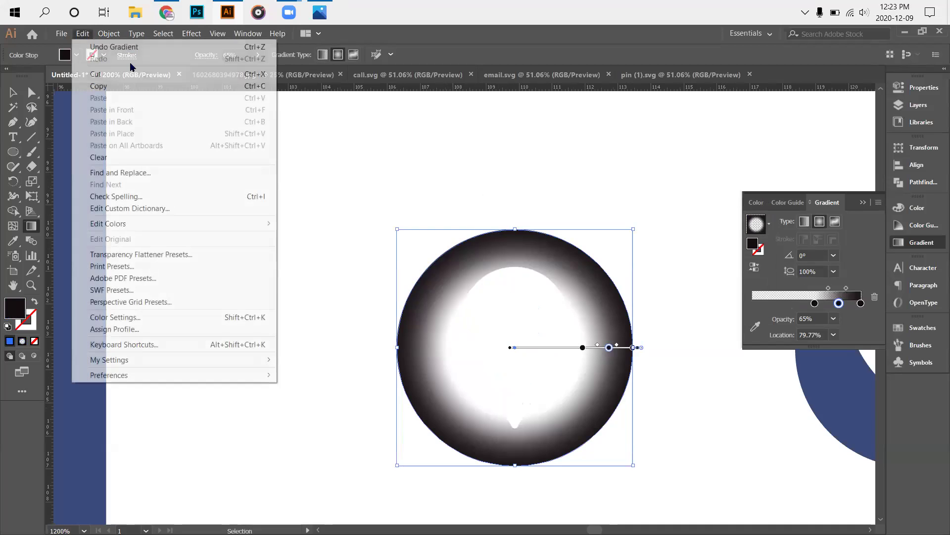
pyautogui.click(91, 47)
pyautogui.click(819, 221)
# Drag the radial gradient across the pin from its upper left, then deselect and pan the view.
pyautogui.moveTo(411, 259); pyautogui.dragTo(579, 399)
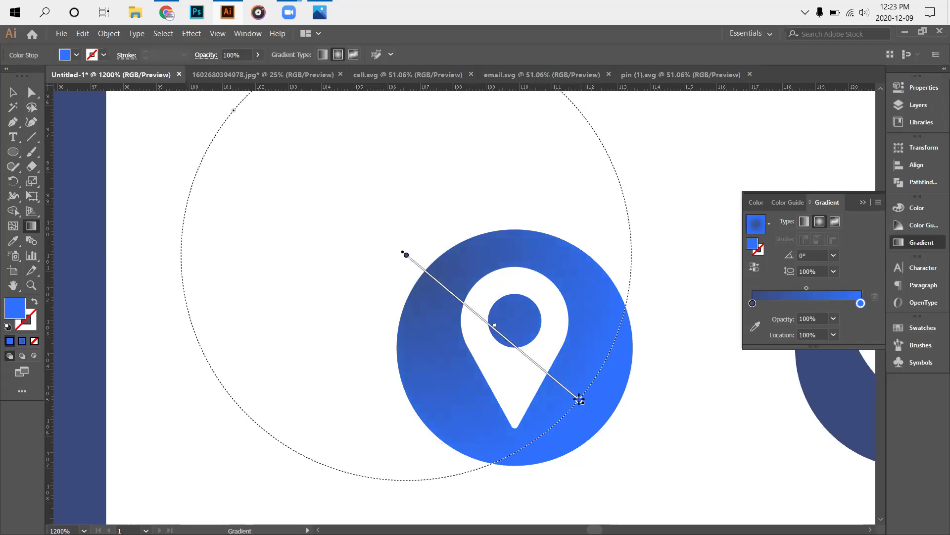
pyautogui.press('v')
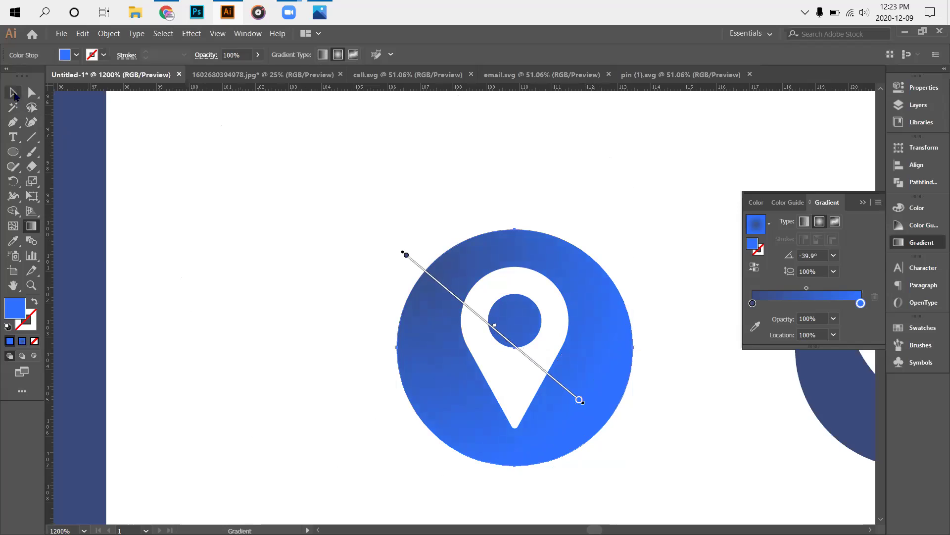
pyautogui.click(277, 257)
pyautogui.scroll(-2, 667, 193)
pyautogui.moveTo(645, 185); pyautogui.dragTo(379, 255)
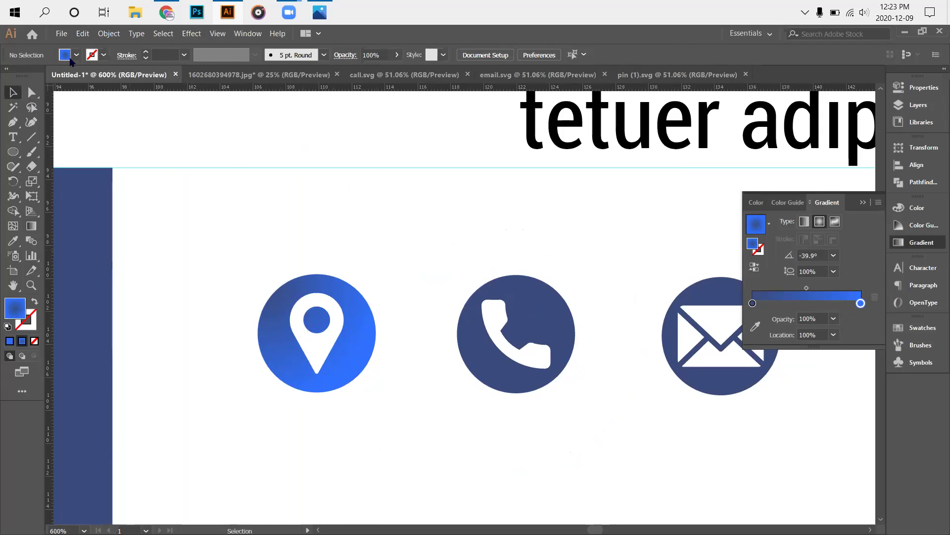
# Reselect the pin circle and redraw its gradient from the pin's left toward the right edge at 9.7°.
pyautogui.click(83, 34)
pyautogui.click(99, 45)
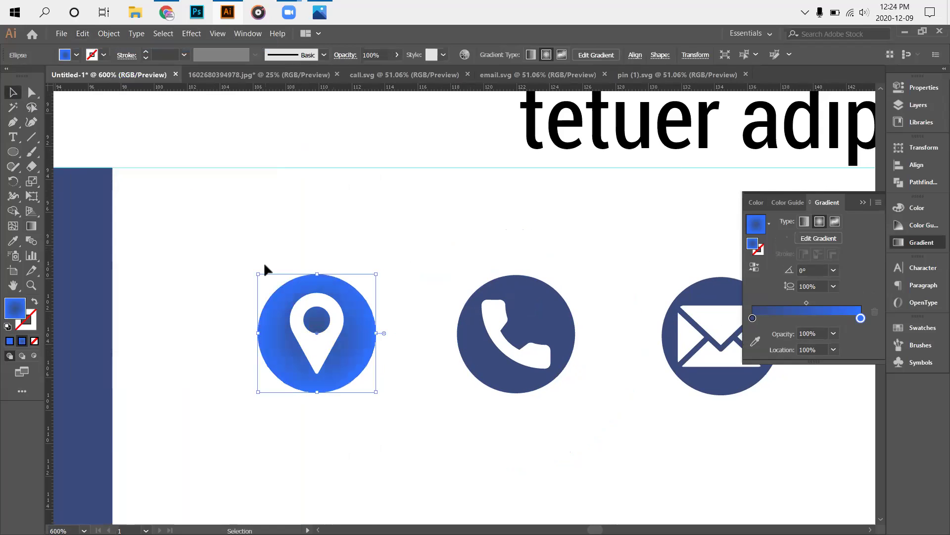
pyautogui.click(31, 225)
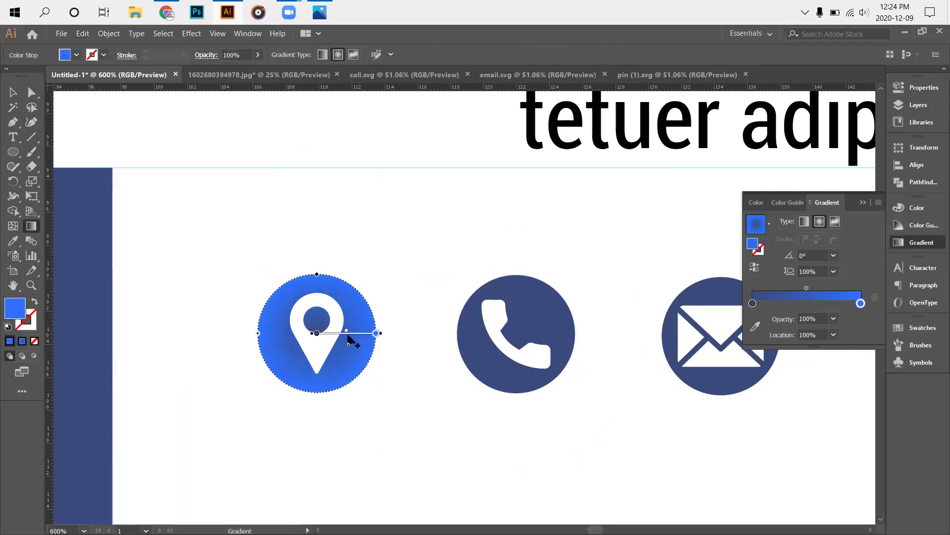
pyautogui.scroll(1, 296, 323)
pyautogui.moveTo(250, 292); pyautogui.dragTo(386, 410)
pyautogui.moveTo(370, 301); pyautogui.dragTo(376, 302)
pyautogui.moveTo(280, 355); pyautogui.dragTo(393, 335)
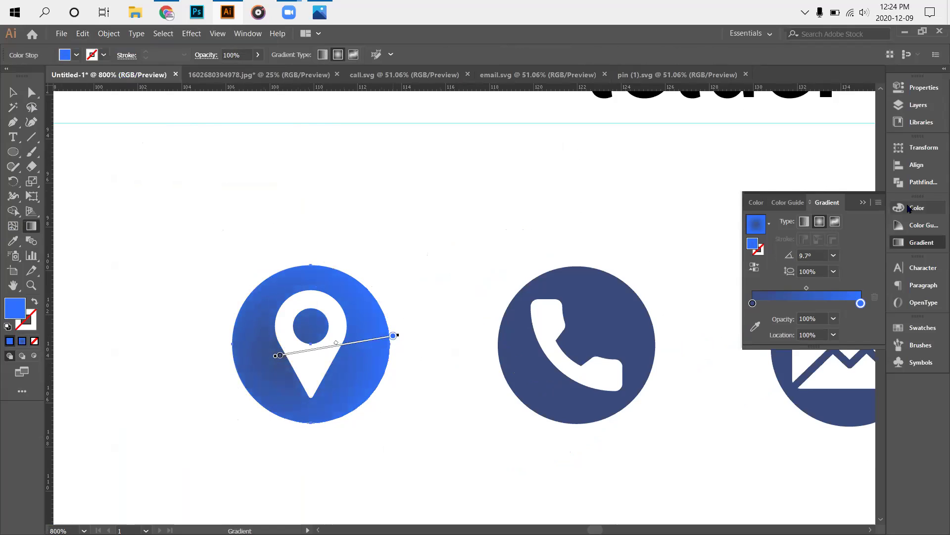
# Set the left gradient stop to purple-blue 5647ac with red 86 and green 71.
pyautogui.doubleClick(753, 303)
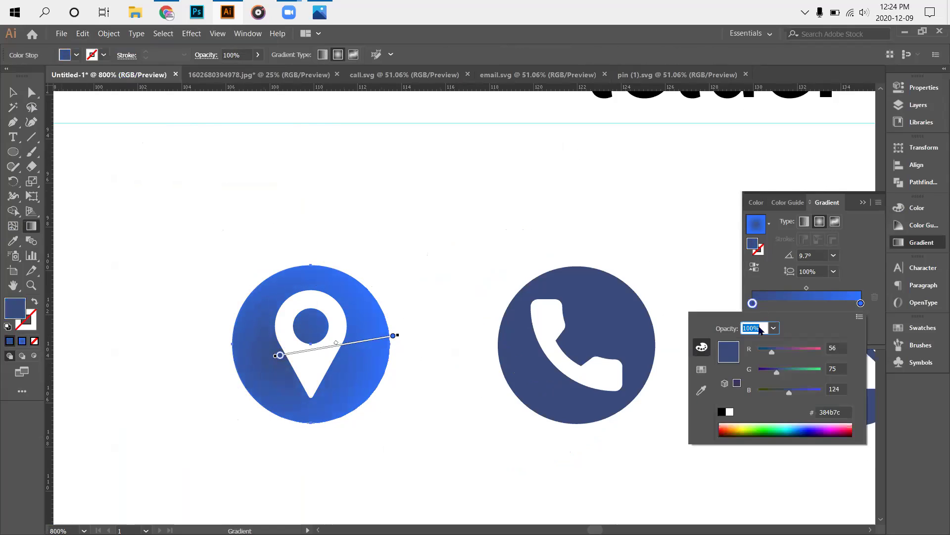
pyautogui.moveTo(778, 374); pyautogui.dragTo(802, 399)
pyautogui.moveTo(777, 354); pyautogui.dragTo(781, 353)
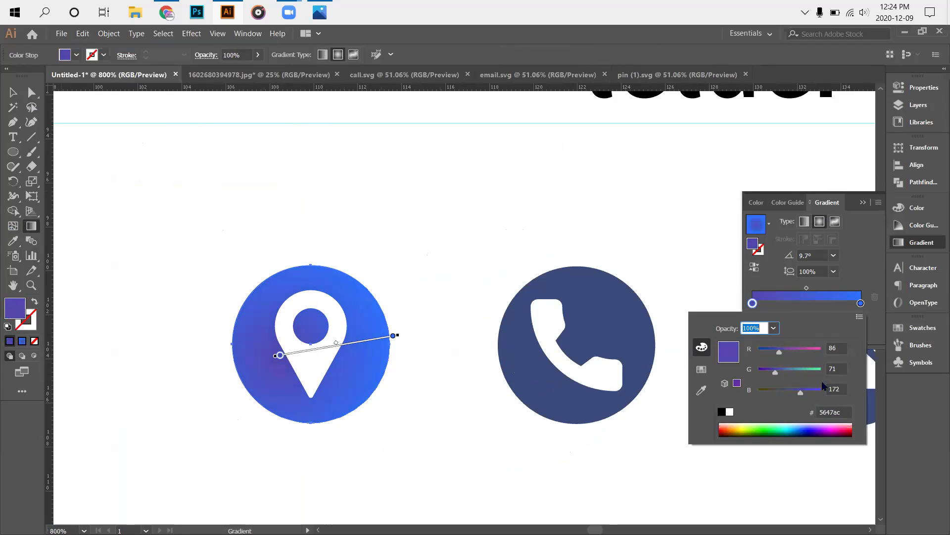
pyautogui.click(880, 275)
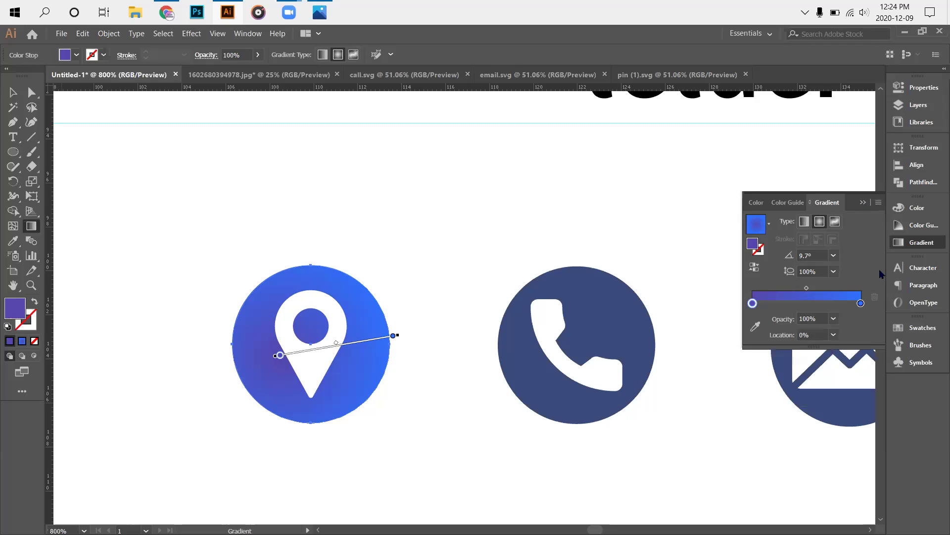
# Redrag the radial gradient until it is centred on the pin's inner dot.
pyautogui.moveTo(303, 355)
pyautogui.moveTo(236, 281)
pyautogui.mouseDown()
pyautogui.moveTo(433, 423)
pyautogui.moveTo(350, 350)
pyautogui.mouseUp()
pyautogui.moveTo(291, 361); pyautogui.dragTo(366, 279)
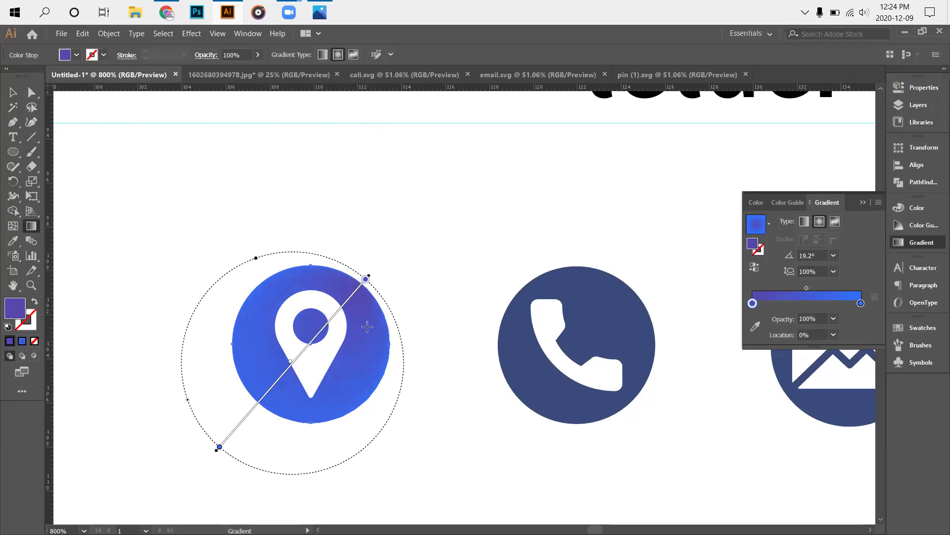
pyautogui.moveTo(281, 353); pyautogui.dragTo(336, 334)
pyautogui.moveTo(285, 365); pyautogui.dragTo(300, 408)
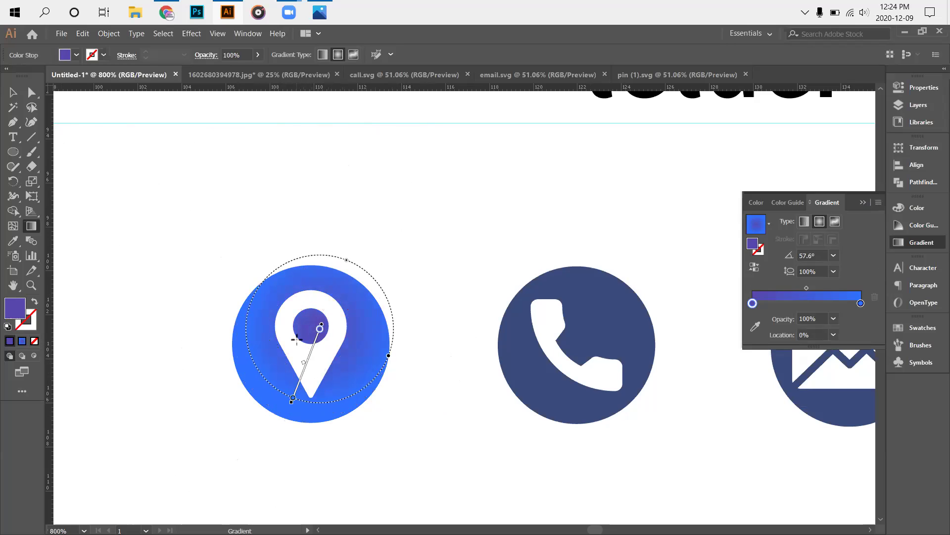
pyautogui.moveTo(304, 329); pyautogui.dragTo(360, 366)
# Adjust the purple stop and rotate the gradient to -88.2°, pointing down toward the pin tip.
pyautogui.moveTo(307, 335); pyautogui.dragTo(314, 340)
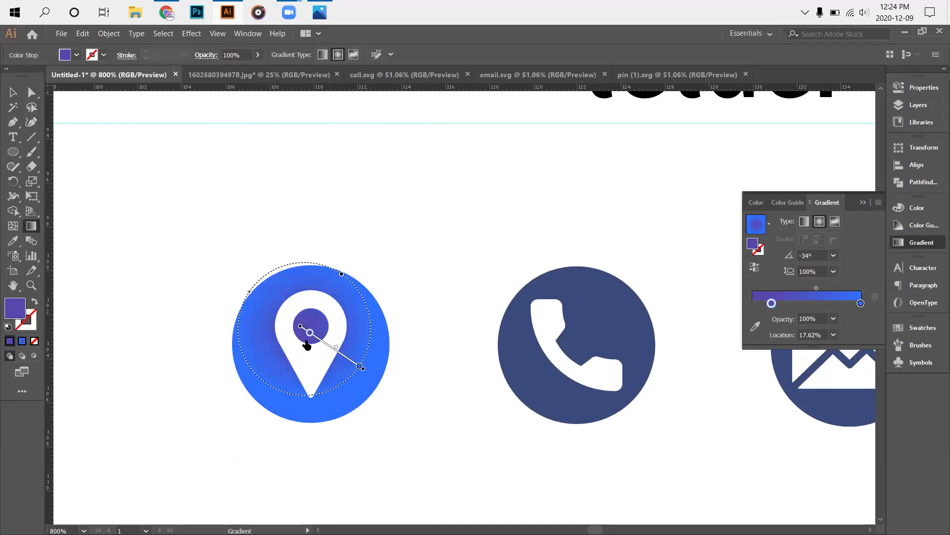
pyautogui.moveTo(306, 341); pyautogui.dragTo(303, 339)
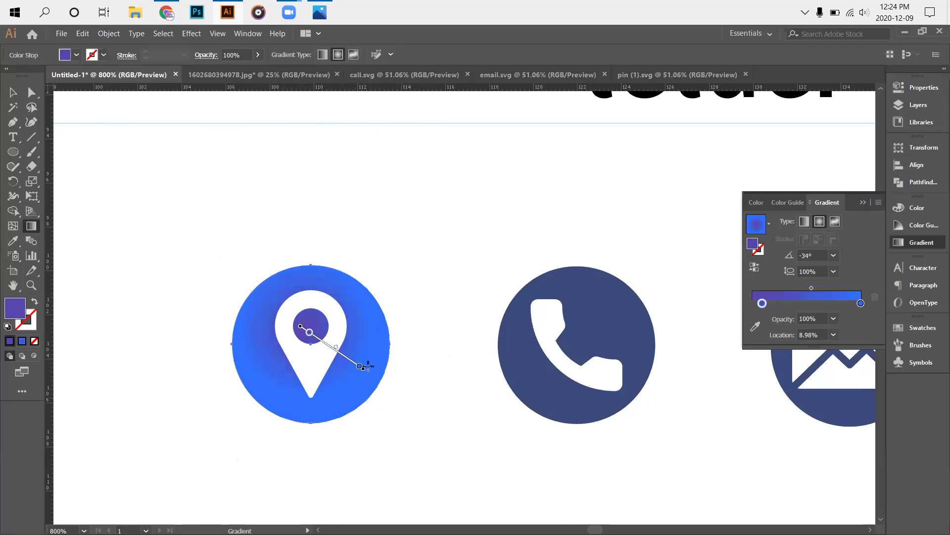
pyautogui.moveTo(366, 368); pyautogui.dragTo(343, 377)
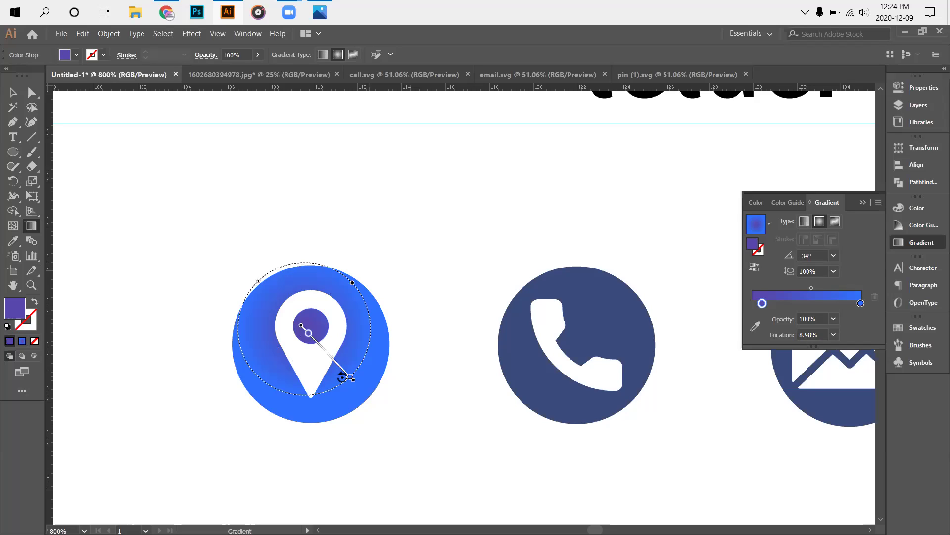
pyautogui.moveTo(343, 377)
pyautogui.mouseDown()
pyautogui.moveTo(333, 381)
pyautogui.moveTo(314, 355)
pyautogui.mouseUp()
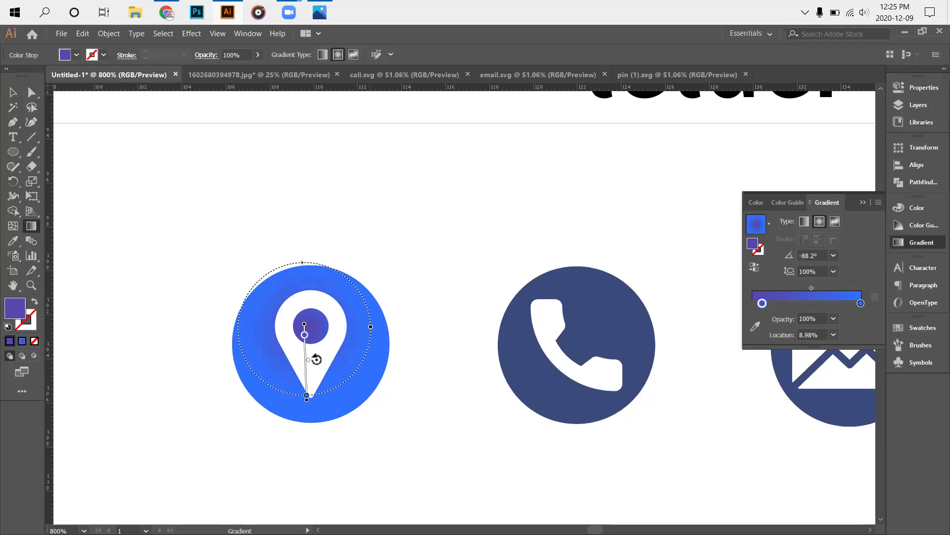
pyautogui.moveTo(306, 328)
pyautogui.mouseDown()
pyautogui.moveTo(307, 342)
pyautogui.moveTo(303, 330)
pyautogui.moveTo(308, 342)
pyautogui.moveTo(333, 343)
pyautogui.moveTo(340, 313)
pyautogui.moveTo(321, 272)
pyautogui.moveTo(308, 270)
pyautogui.moveTo(308, 347)
pyautogui.moveTo(274, 325)
pyautogui.moveTo(276, 300)
pyautogui.moveTo(311, 303)
pyautogui.mouseUp()
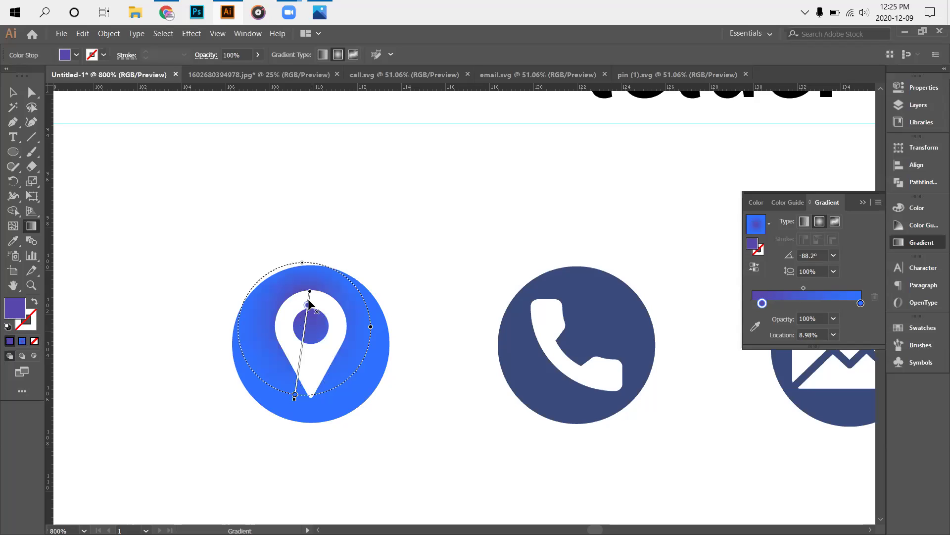
pyautogui.moveTo(309, 304); pyautogui.dragTo(304, 329)
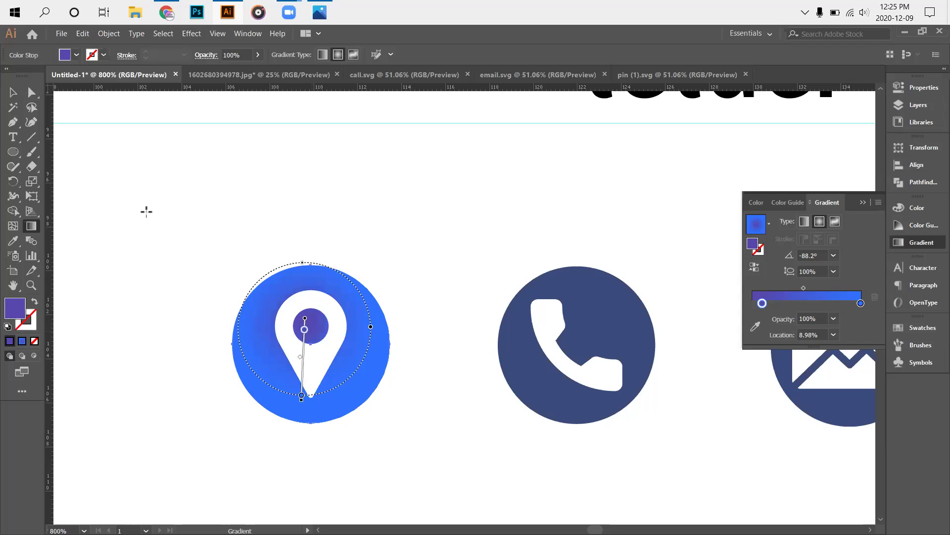
pyautogui.press('Right')
pyautogui.press('v')
pyautogui.click(83, 33)
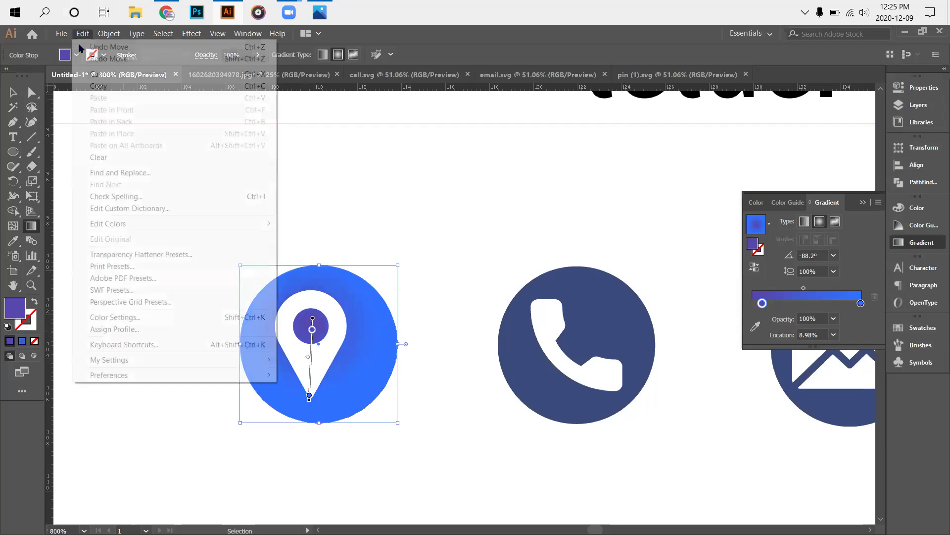
# Undo the circle's accidental shift, zoom in, and redraw the gradient from the pin's dot to its tip at -88.9°.
pyautogui.press('v')
pyautogui.hotkey('ctrl', 'shift', 'a')
pyautogui.scroll(1, 279, 362)
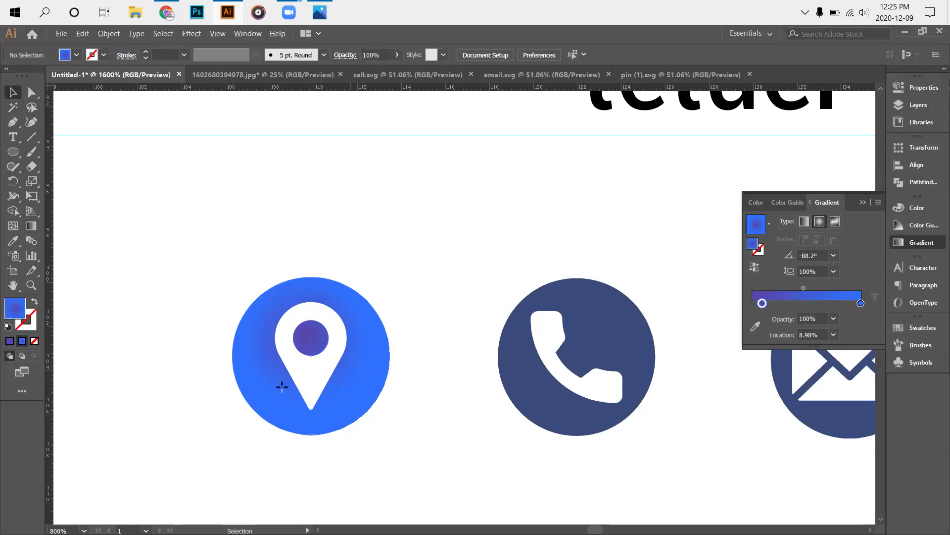
pyautogui.hotkey('ctrl', '=')
pyautogui.press('g')
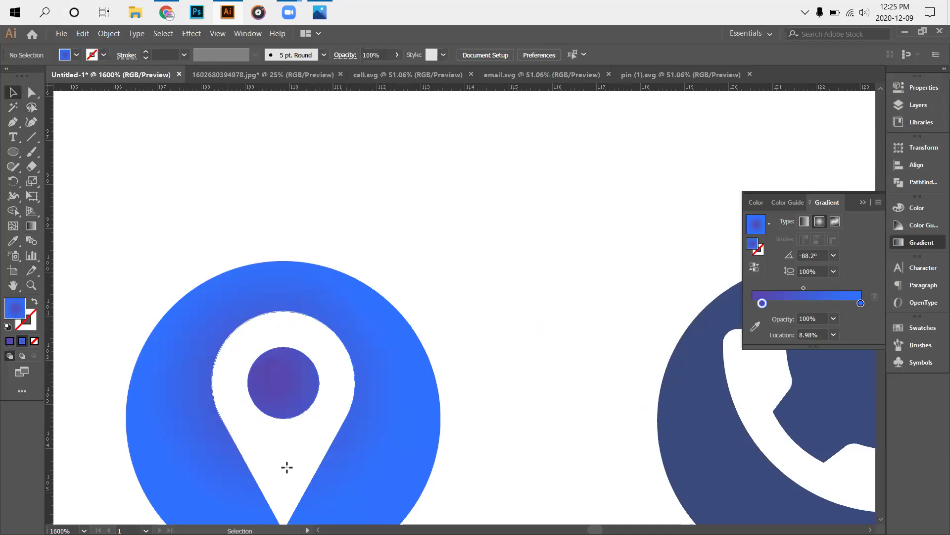
pyautogui.scroll(-1, 285, 471)
pyautogui.moveTo(285, 480); pyautogui.dragTo(283, 310)
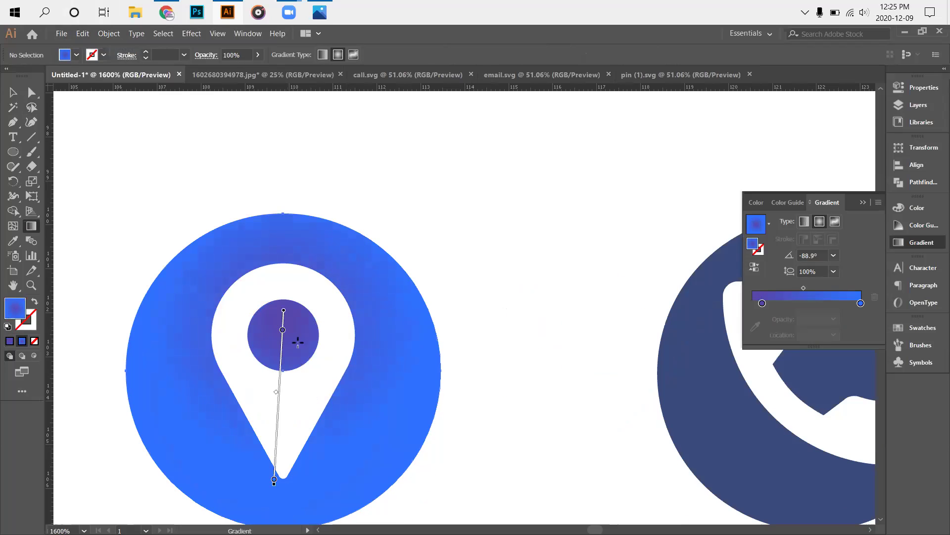
# Zoom out and pan to the three contact icons, then select the pin icon group.
pyautogui.click(17, 95)
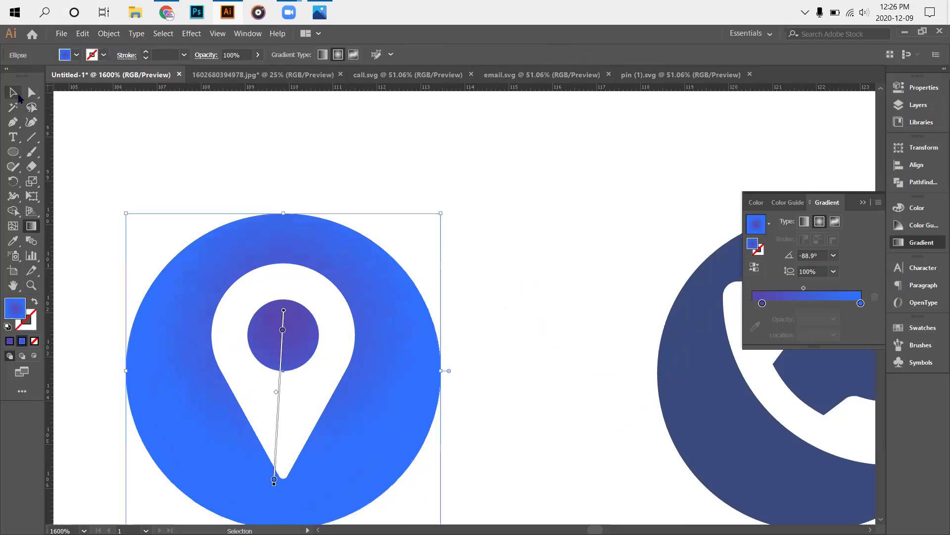
pyautogui.click(491, 405)
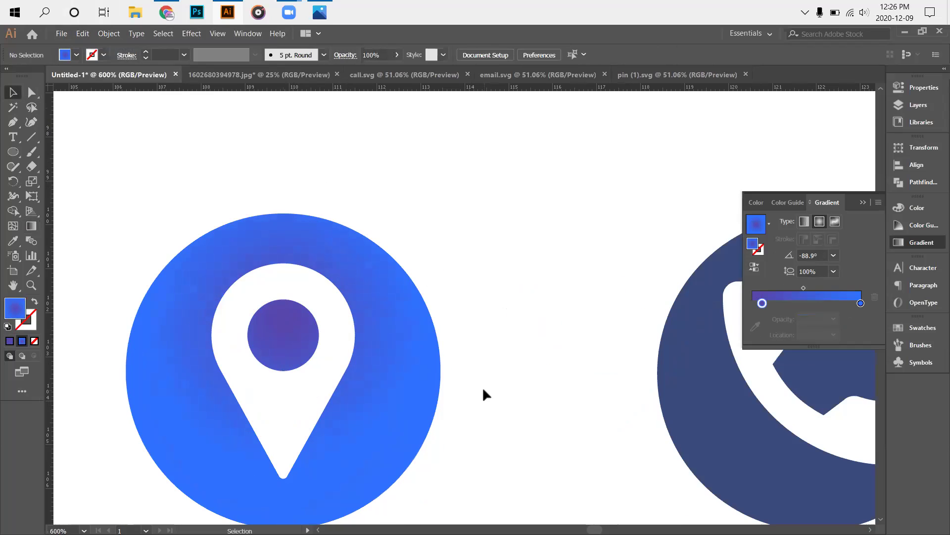
pyautogui.hotkey('ctrl', '-')
pyautogui.hotkey('ctrl', '-')
pyautogui.hotkey('ctrl', '-')
pyautogui.moveTo(352, 427); pyautogui.dragTo(333, 424)
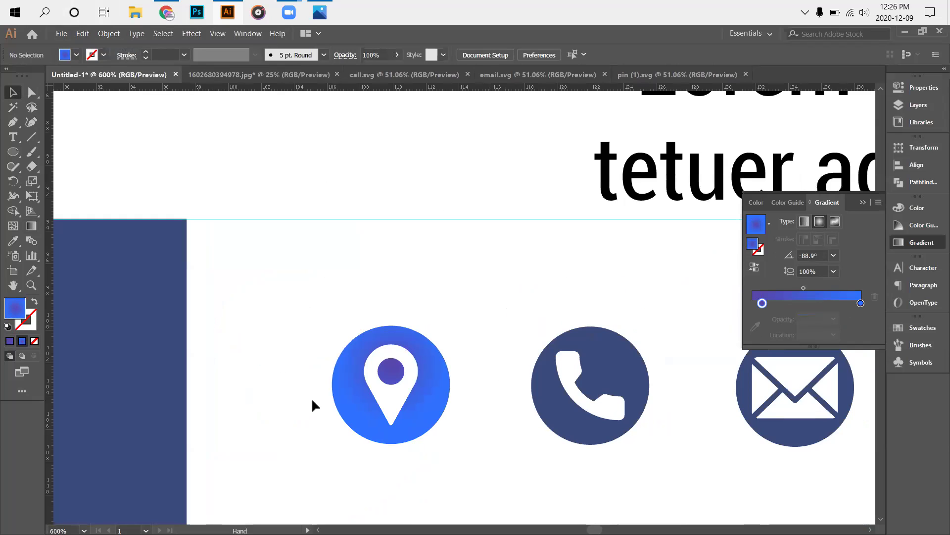
pyautogui.moveTo(312, 401); pyautogui.dragTo(197, 357)
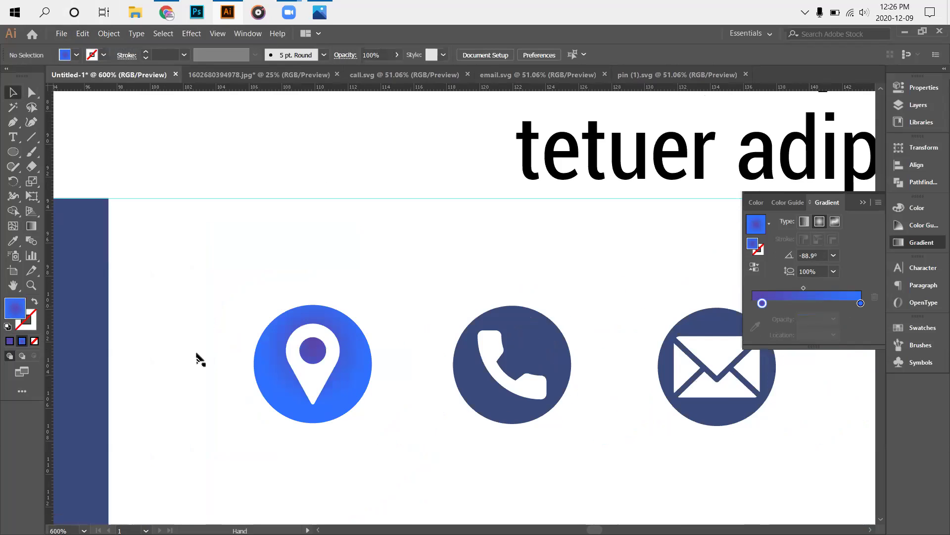
pyautogui.hotkey('ctrl', '+')
pyautogui.hotkey('ctrl', '+')
pyautogui.hotkey('ctrl', '+')
pyautogui.click(193, 178)
pyautogui.press('g')
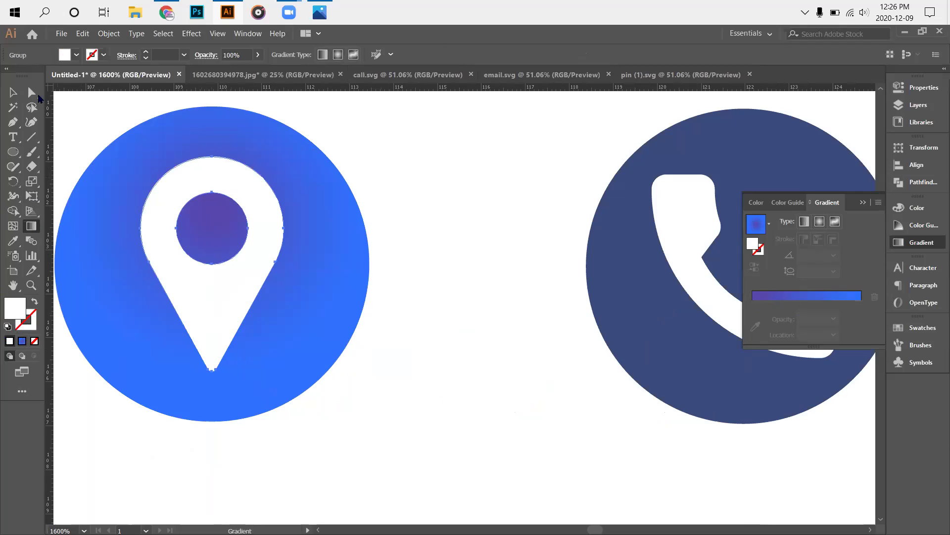
# Drag a new radial gradient on the blue circle from its top down past the pin tip.
pyautogui.press('v')
pyautogui.click(155, 114)
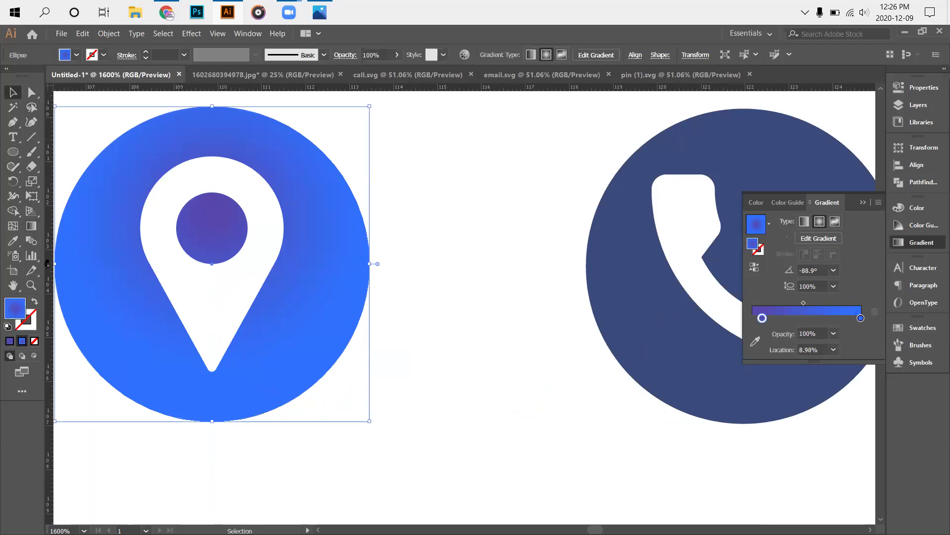
pyautogui.click(31, 226)
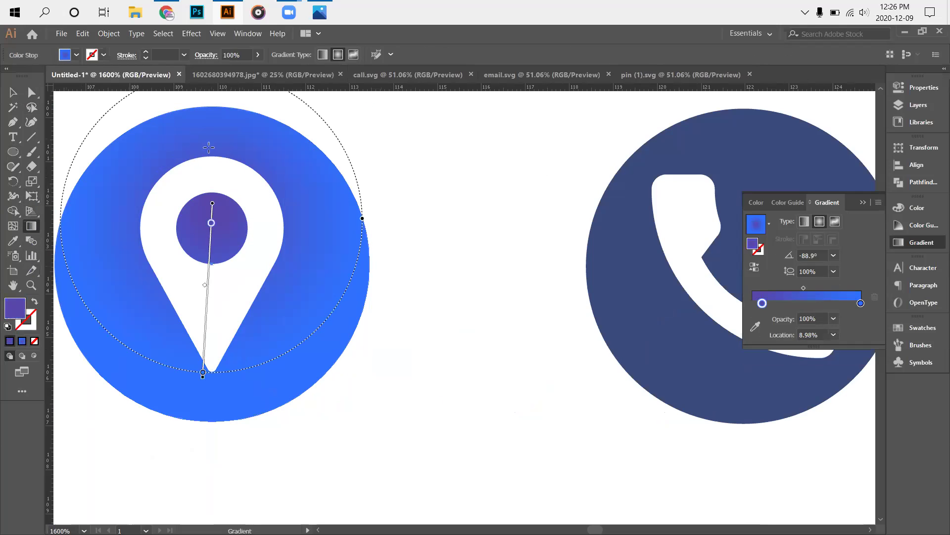
pyautogui.moveTo(203, 143)
pyautogui.mouseDown()
pyautogui.moveTo(208, 225)
pyautogui.moveTo(208, 207)
pyautogui.mouseUp()
pyautogui.moveTo(200, 317); pyautogui.dragTo(203, 389)
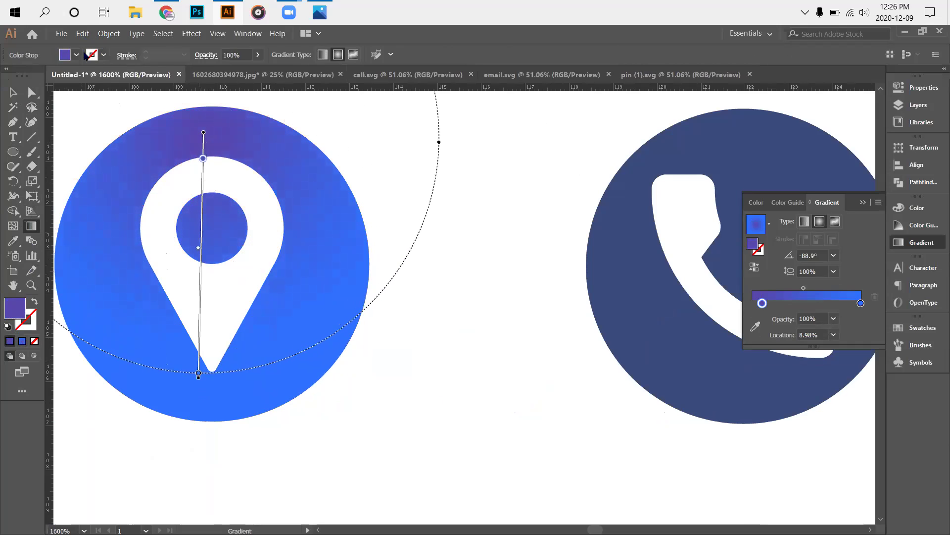
# Straighten the gradient to -89.1° and move the purple stop to 17.34%.
pyautogui.hotkey('alt', 'e')
pyautogui.press('Escape')
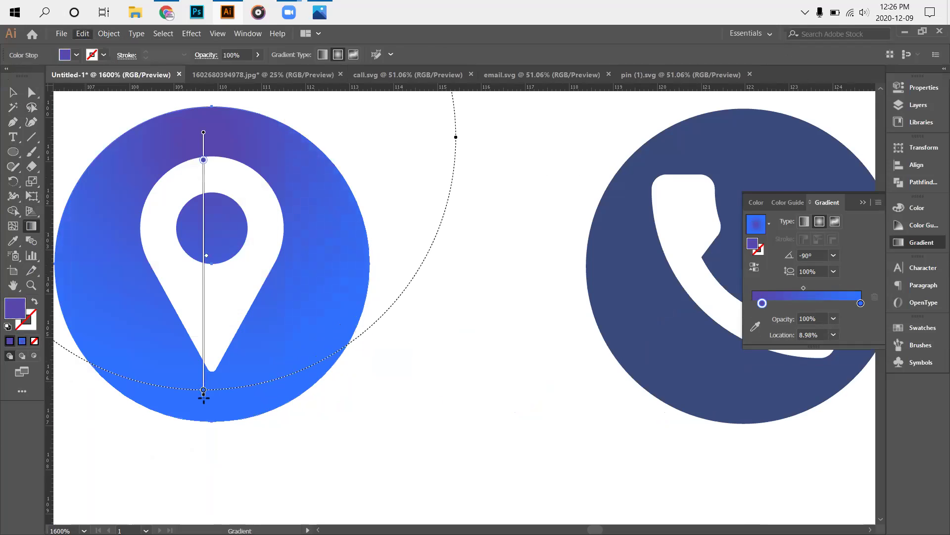
pyautogui.hotkey('alt', 'o')
pyautogui.press('Right')
pyautogui.press('Escape')
pyautogui.press('Escape')
pyautogui.moveTo(204, 397); pyautogui.dragTo(203, 400)
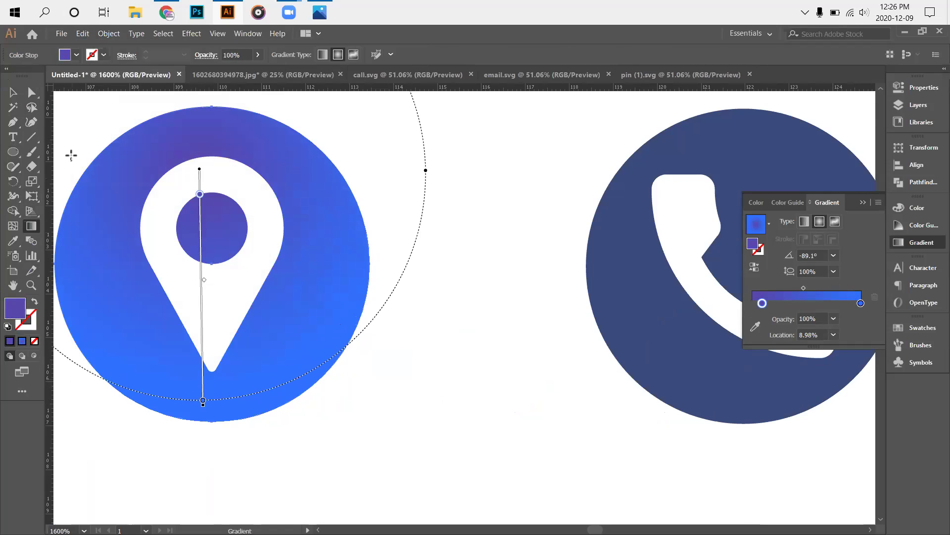
pyautogui.moveTo(199, 200)
pyautogui.mouseDown()
pyautogui.moveTo(227, 278)
pyautogui.moveTo(239, 424)
pyautogui.moveTo(240, 199)
pyautogui.moveTo(240, 216)
pyautogui.mouseUp()
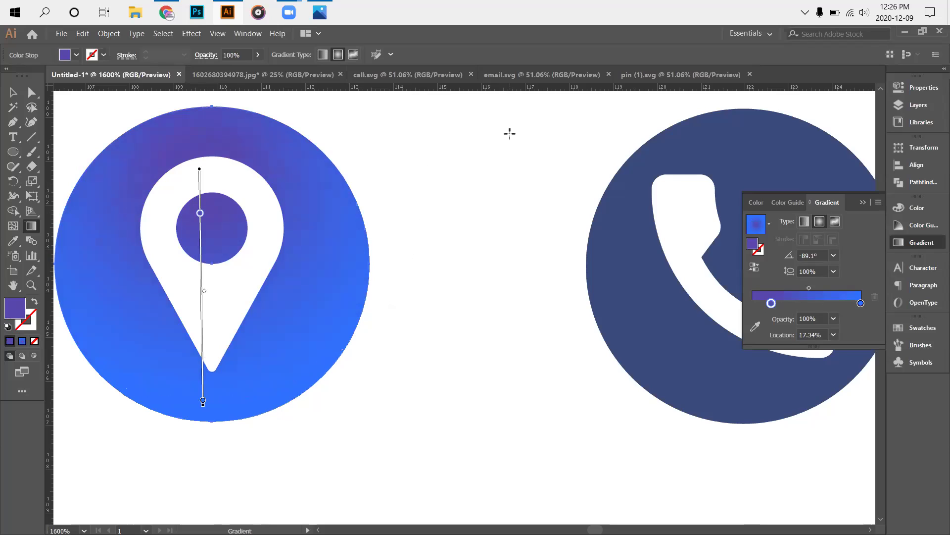
pyautogui.click(12, 93)
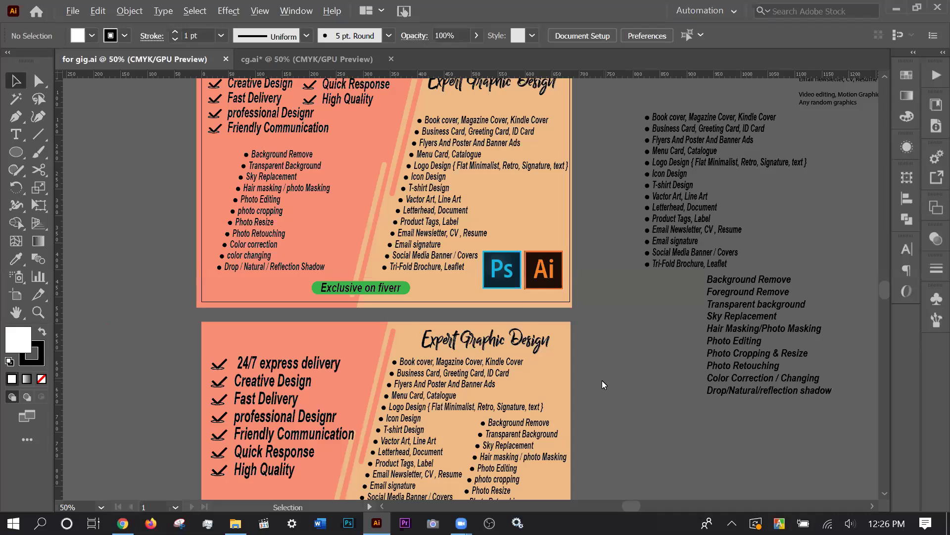
# Scroll down and sideways in for gig.ai to frame the lower Expert Graphic Design banner.
pyautogui.scroll(-1, 603, 384)
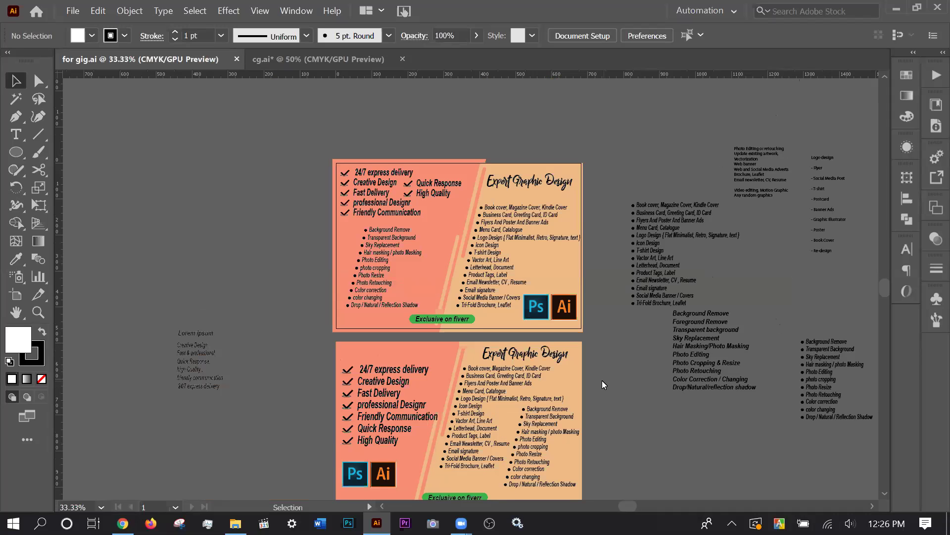
pyautogui.scroll(-1, 602, 384)
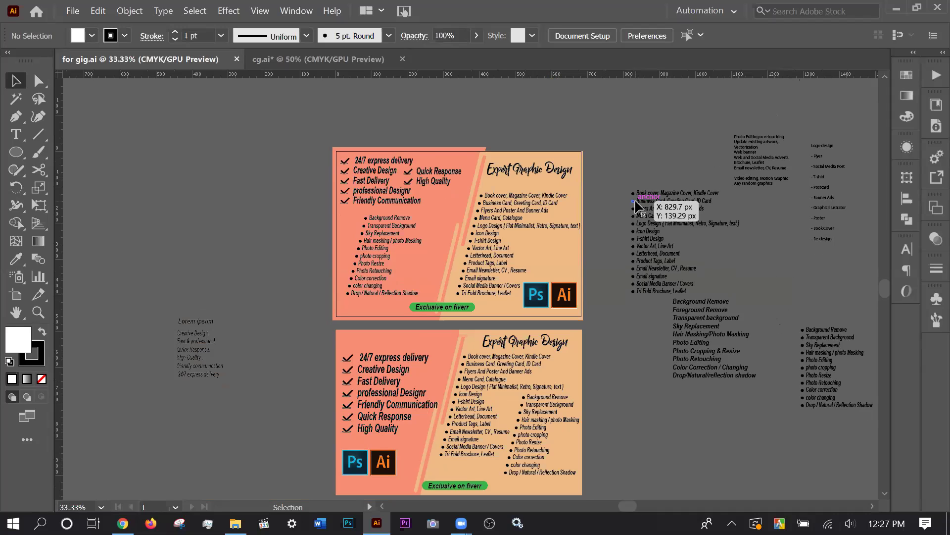
pyautogui.scroll(-3, 607, 355)
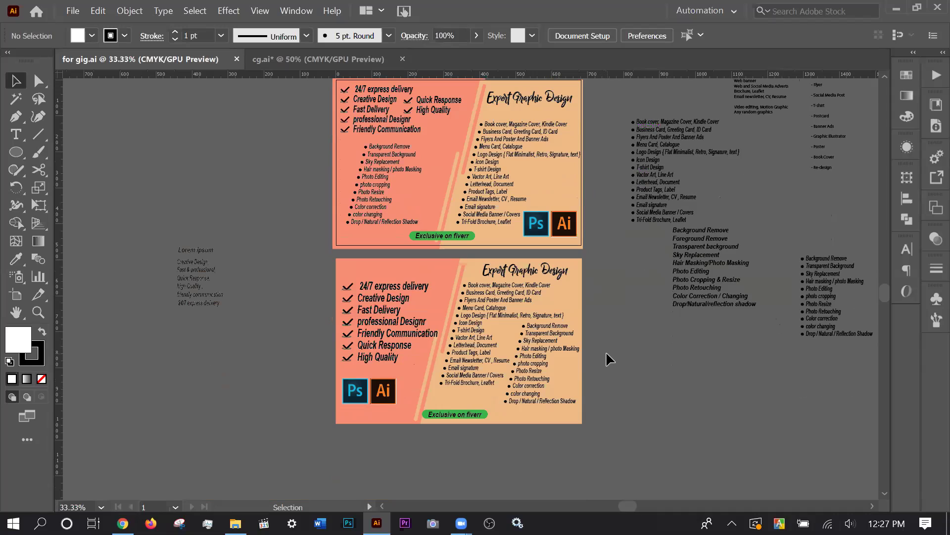
pyautogui.scroll(-2, 609, 378)
pyautogui.scroll(3, 620, 364)
pyautogui.scroll(-3, 621, 363)
pyautogui.scroll(3, 621, 364)
pyautogui.scroll(3, 797, 344)
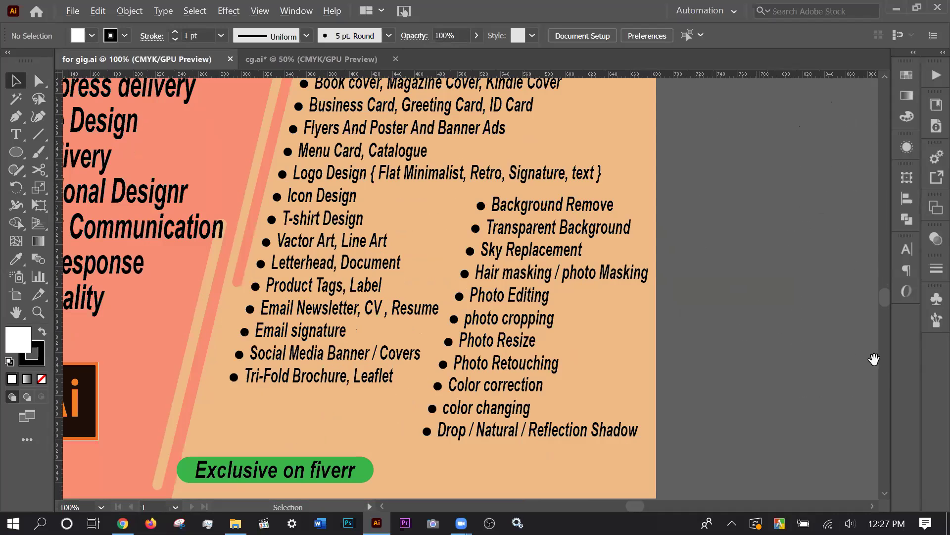
pyautogui.hscroll(-3, 846, 357)
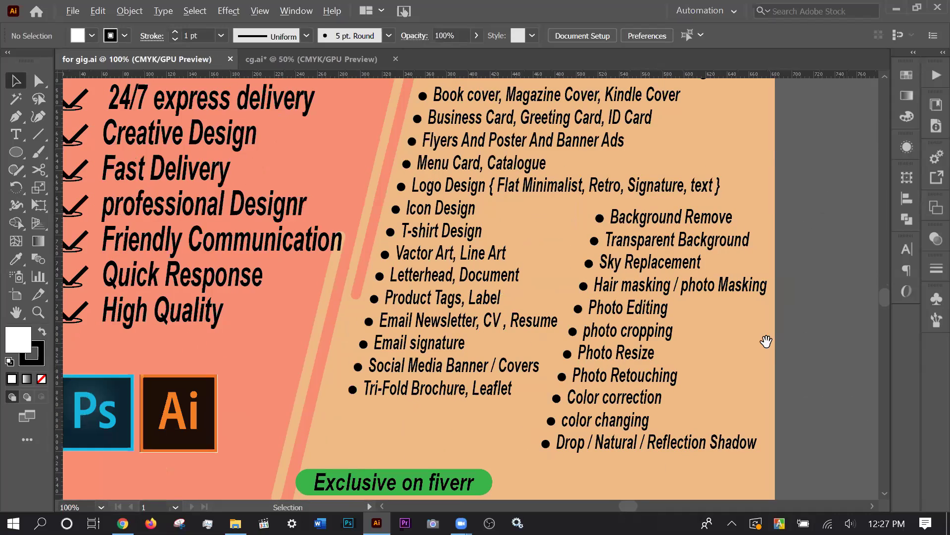
pyautogui.scroll(-1, 766, 340)
pyautogui.hscroll(1, 579, 457)
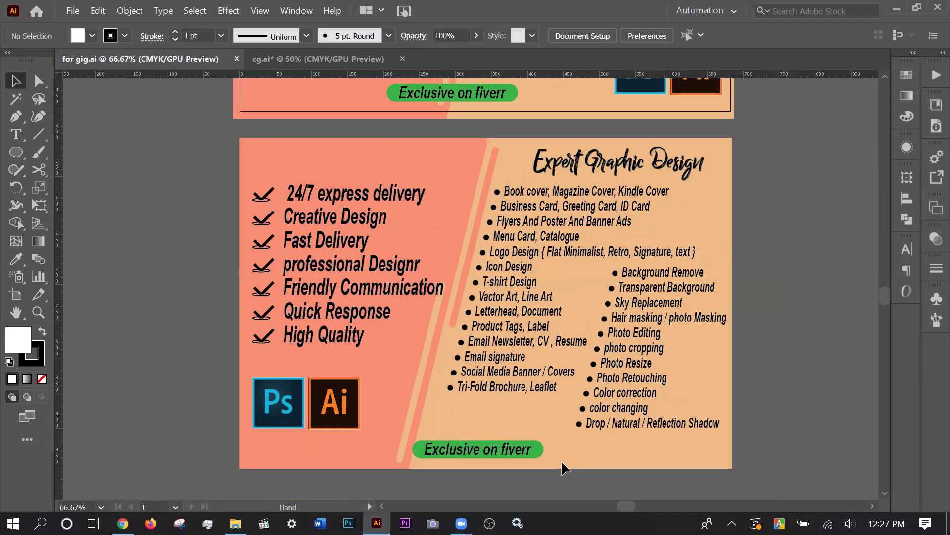
pyautogui.scroll(-1, 562, 460)
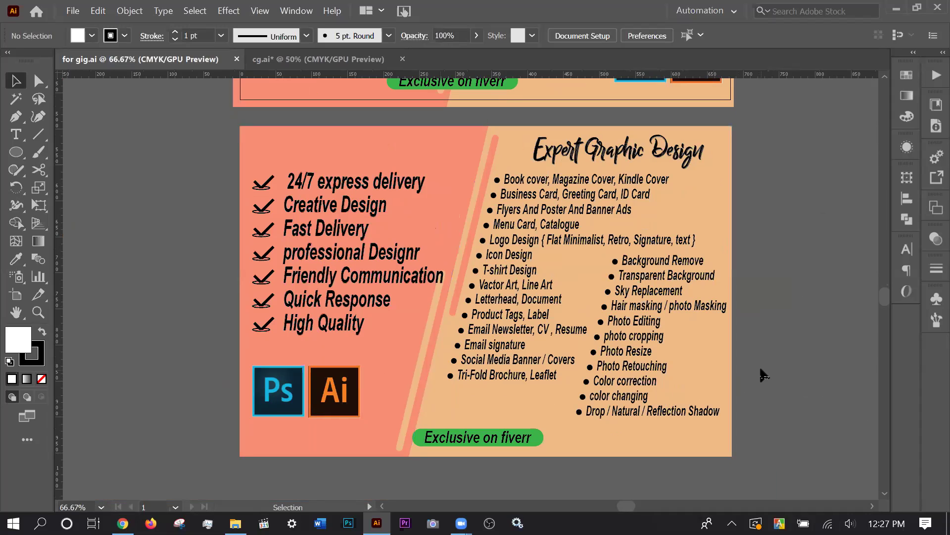
pyautogui.click(626, 352)
pyautogui.doubleClick(630, 353)
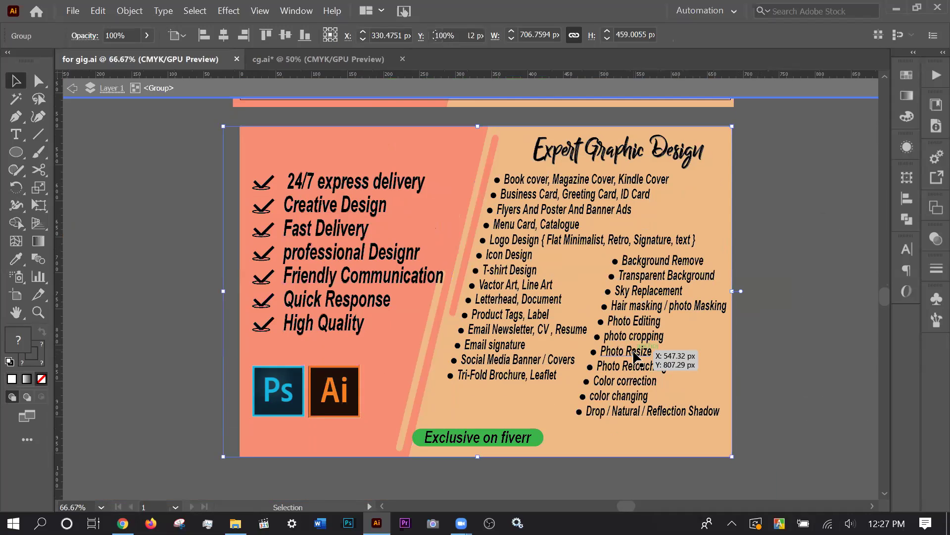
pyautogui.doubleClick(633, 352)
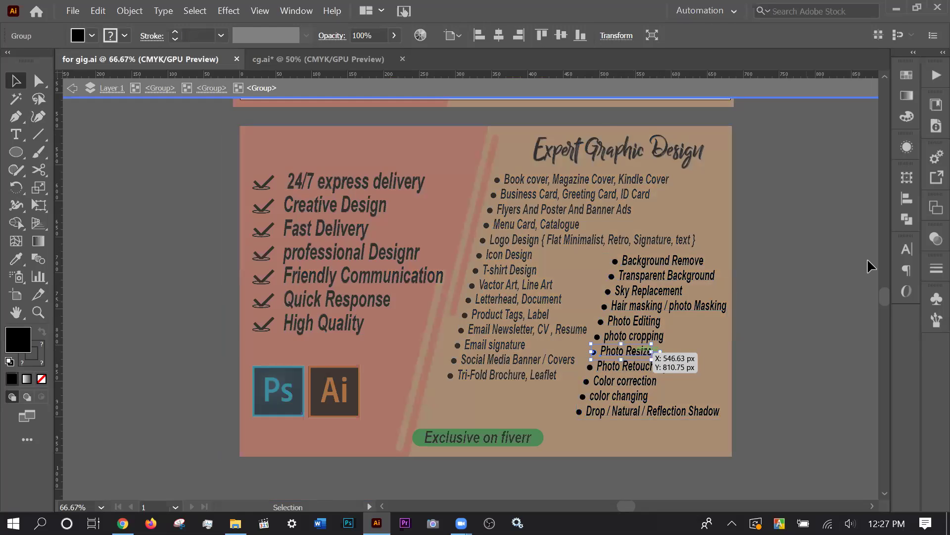
pyautogui.click(906, 249)
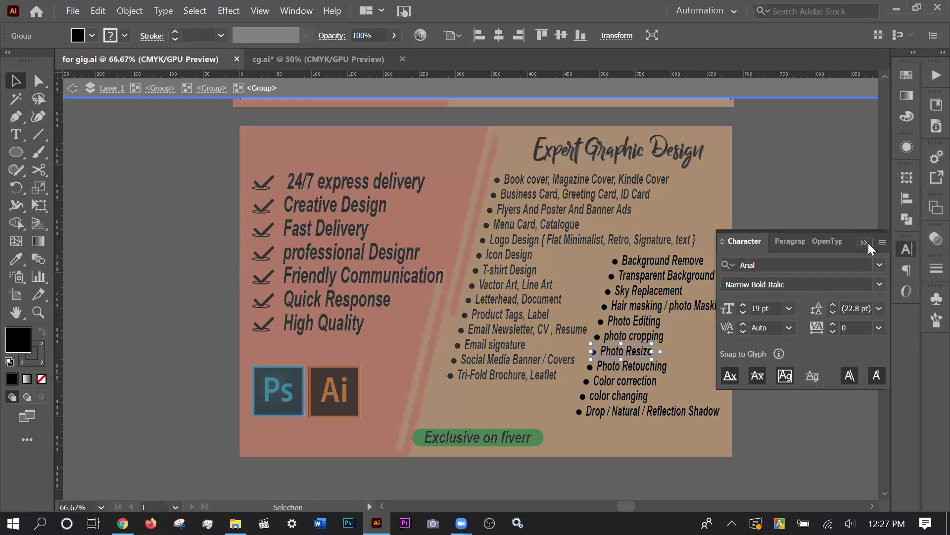
pyautogui.click(866, 242)
pyautogui.doubleClick(775, 326)
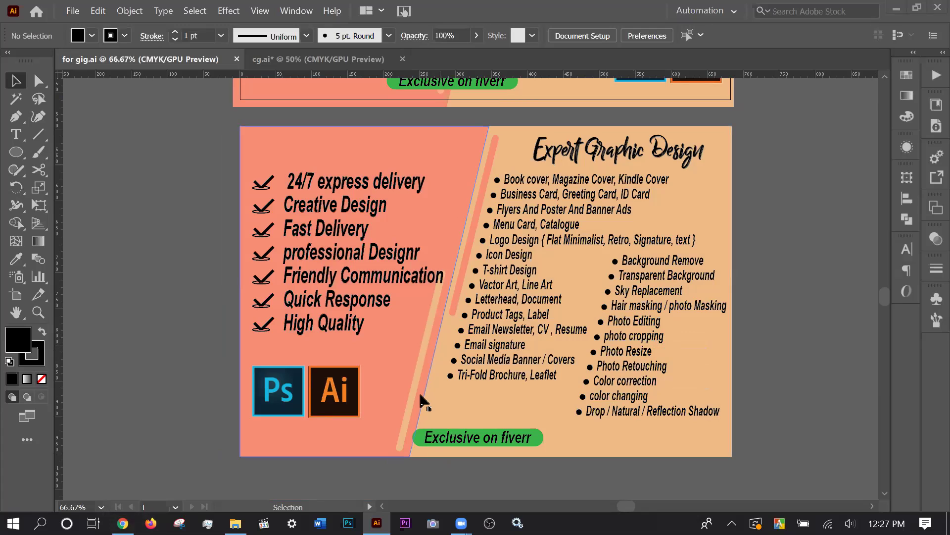
pyautogui.scroll(1, 533, 349)
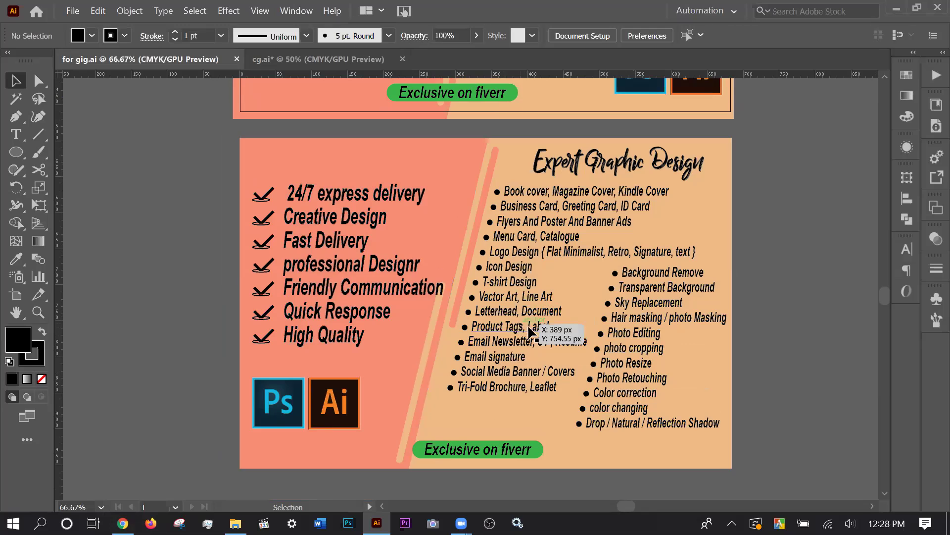
pyautogui.click(517, 313)
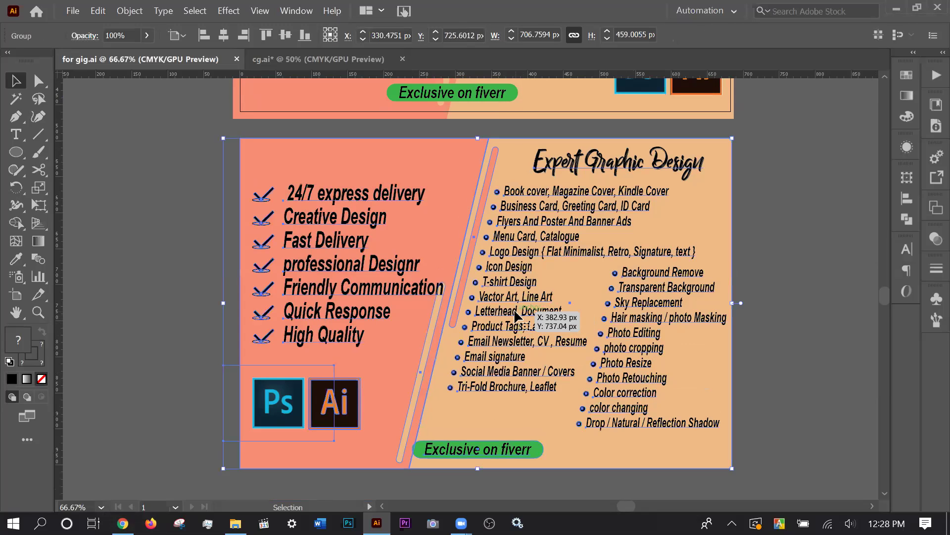
pyautogui.click(769, 334)
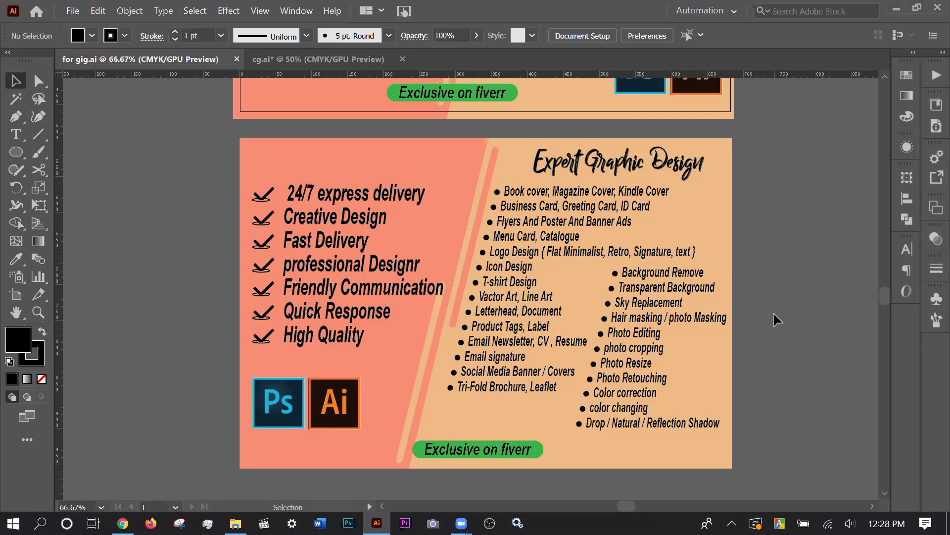
pyautogui.scroll(2, 774, 319)
pyautogui.scroll(-3, 773, 318)
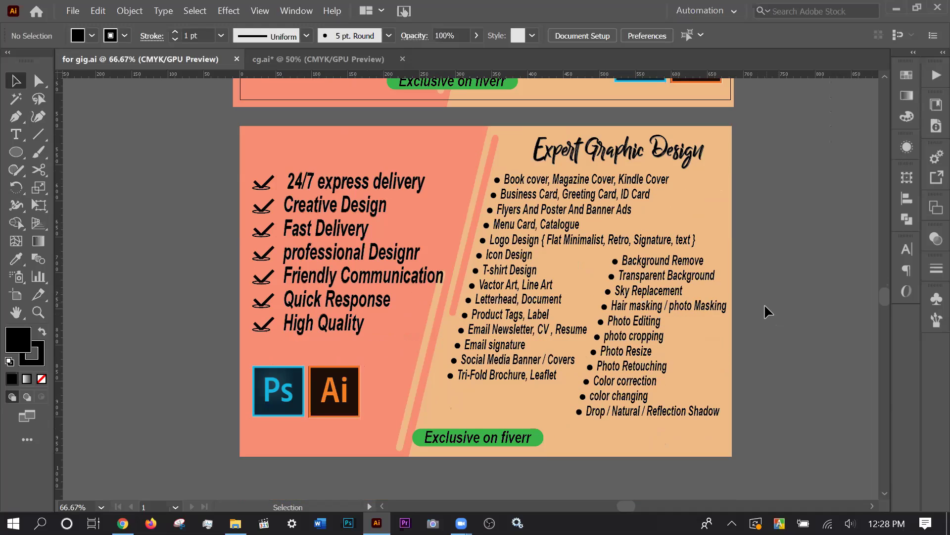
# Bring up Chrome's Fiverr tab and switch the account to buyer view.
pyautogui.click(123, 524)
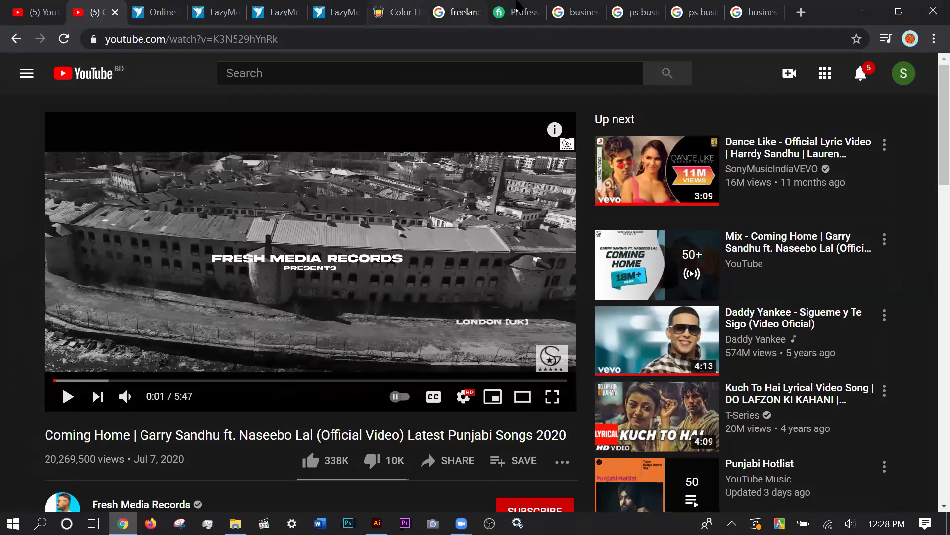
pyautogui.click(514, 12)
pyautogui.scroll(5, 426, 339)
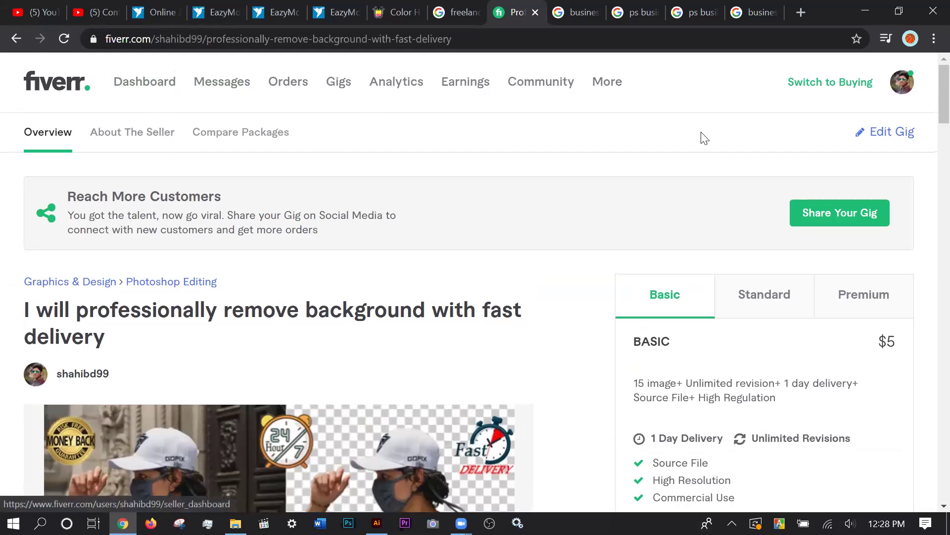
pyautogui.click(835, 89)
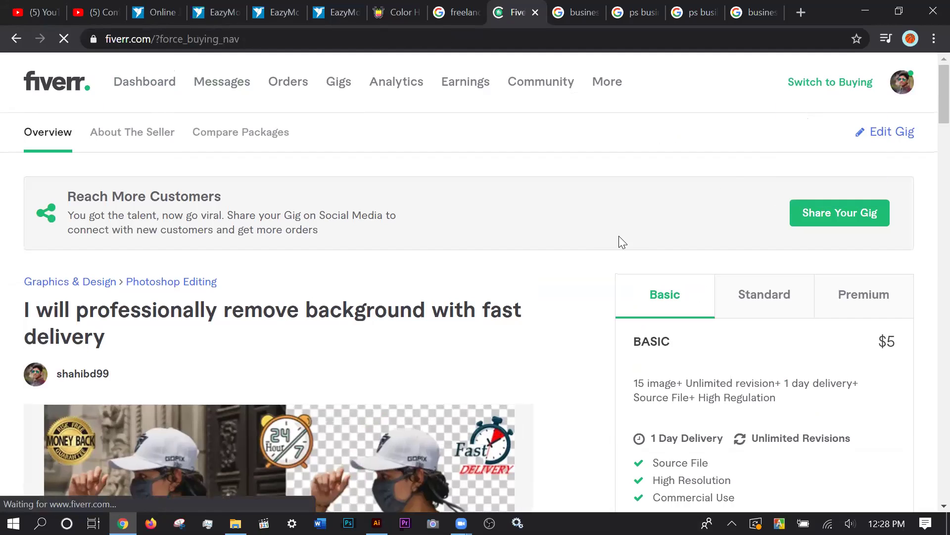
# Browse the 'I will be your expert graphic designer' gig page from Recently viewed, then minimize Chrome.
pyautogui.scroll(-1, 508, 329)
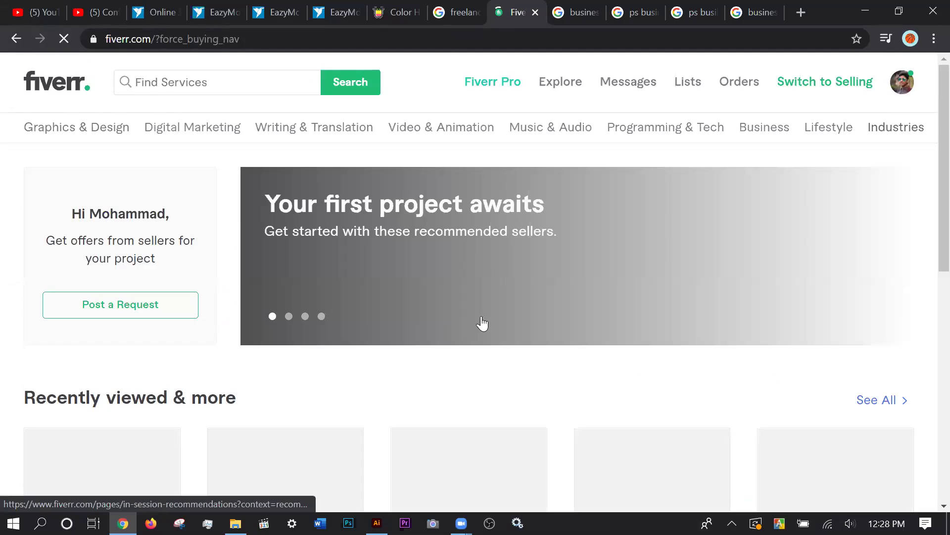
pyautogui.scroll(-2, 462, 325)
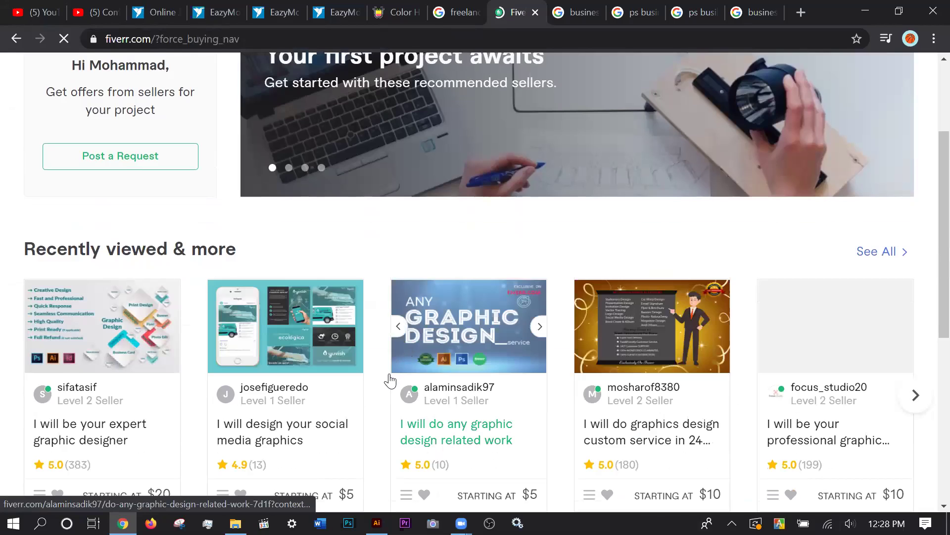
pyautogui.scroll(-2, 388, 380)
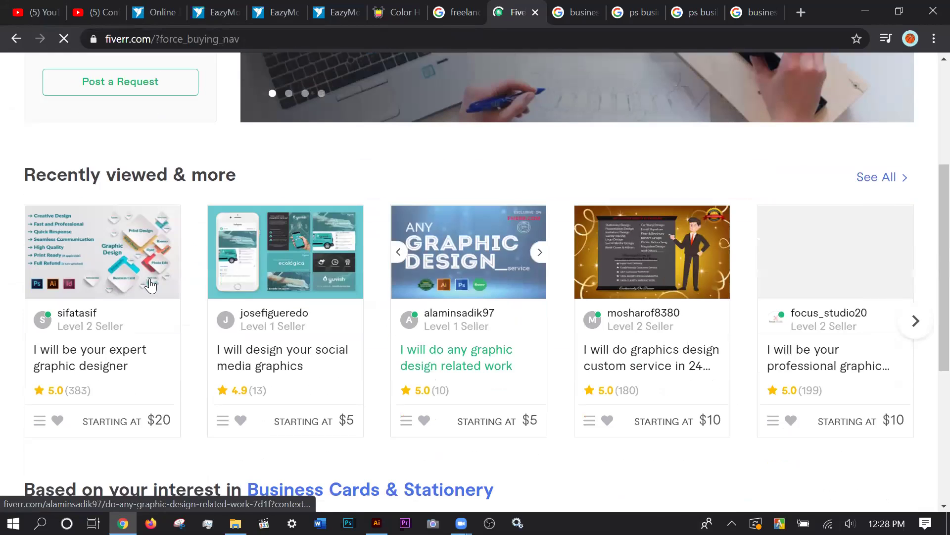
pyautogui.click(90, 315)
pyautogui.scroll(-3, 297, 356)
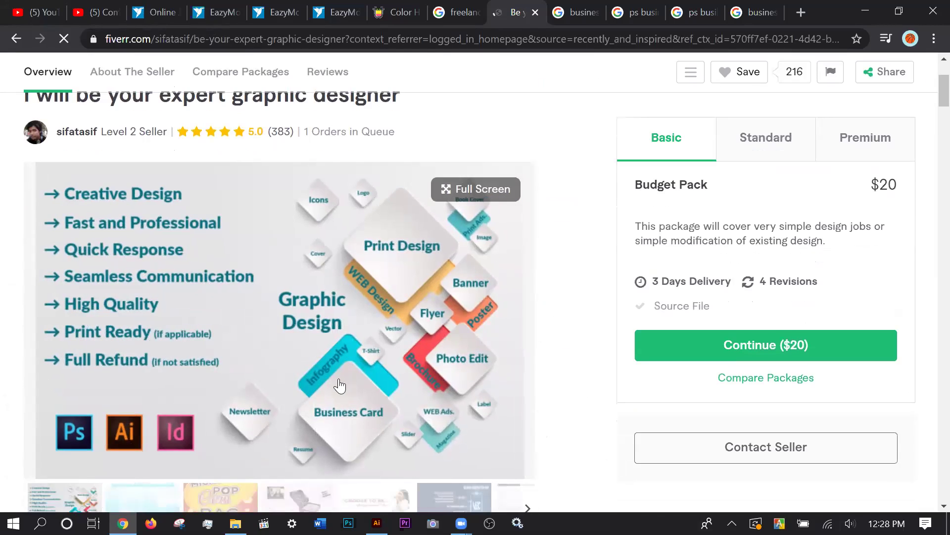
pyautogui.scroll(-1, 495, 322)
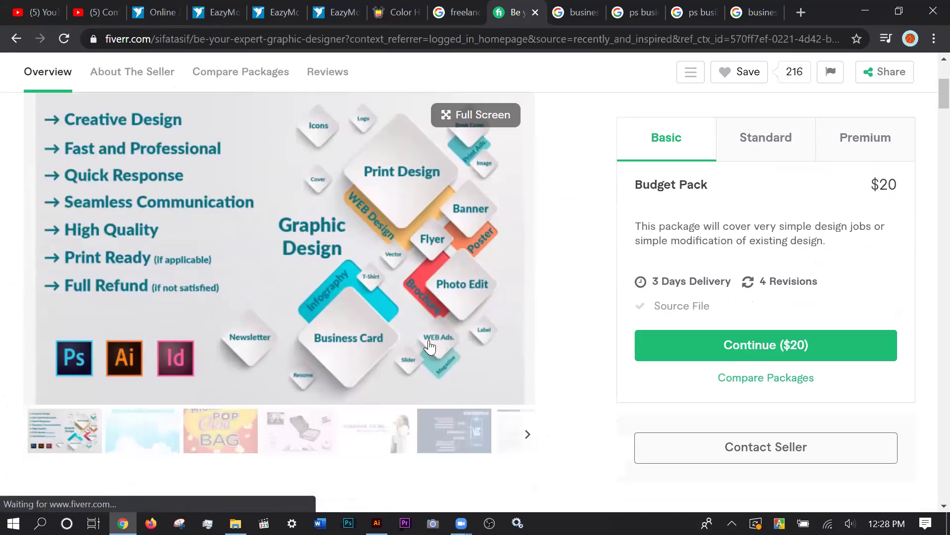
pyautogui.scroll(1, 575, 391)
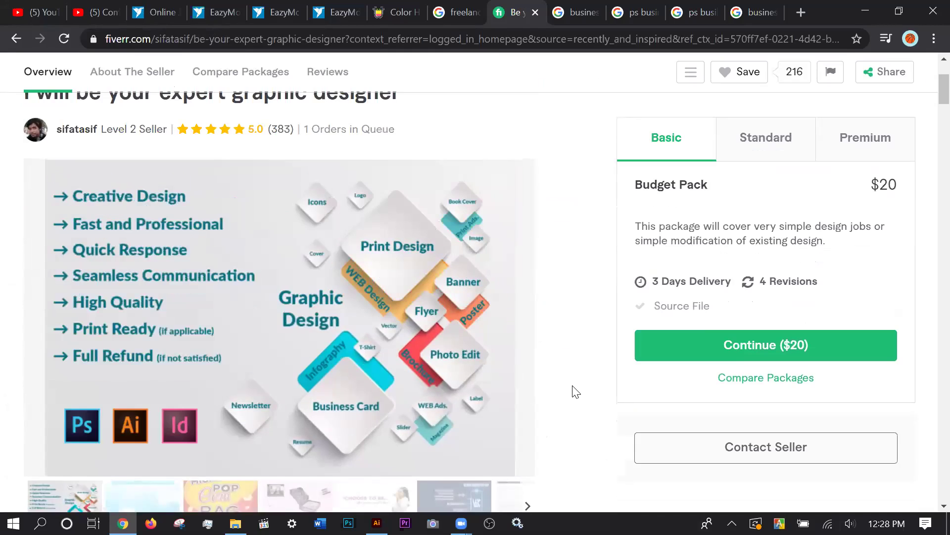
pyautogui.scroll(-1, 575, 391)
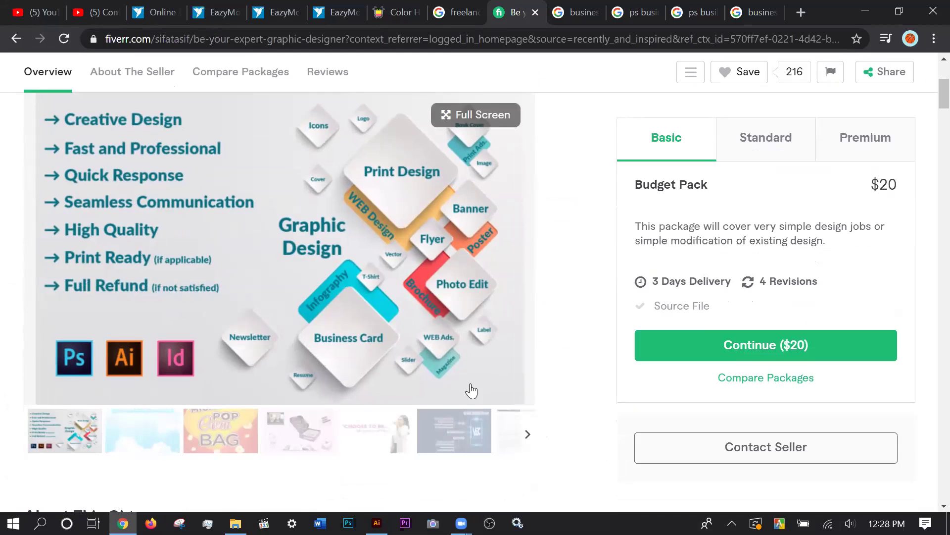
pyautogui.scroll(-2, 473, 388)
pyautogui.scroll(3, 472, 393)
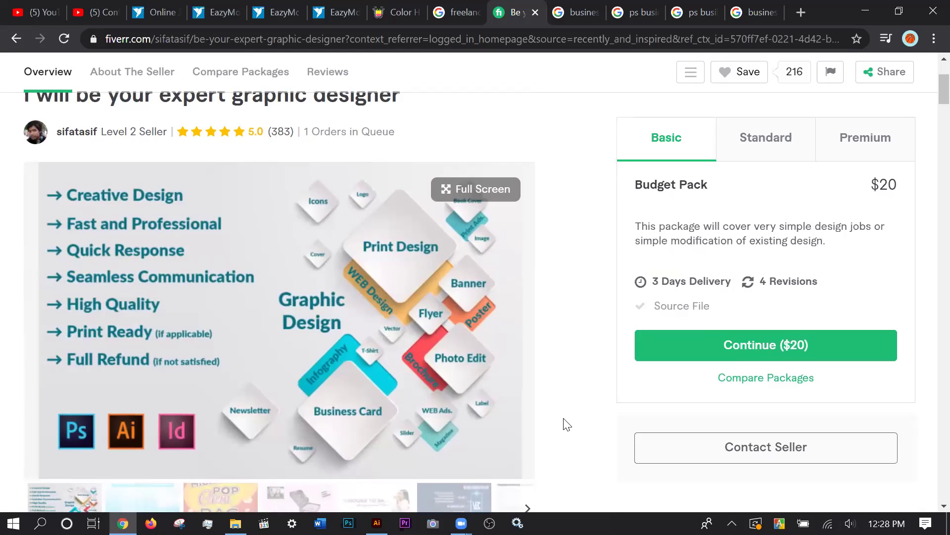
pyautogui.scroll(-2, 563, 417)
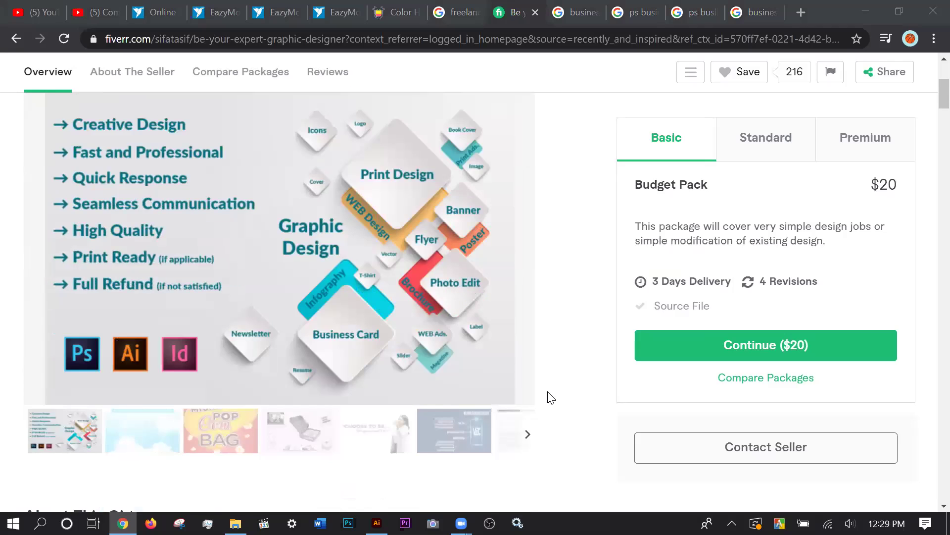
pyautogui.scroll(2, 548, 396)
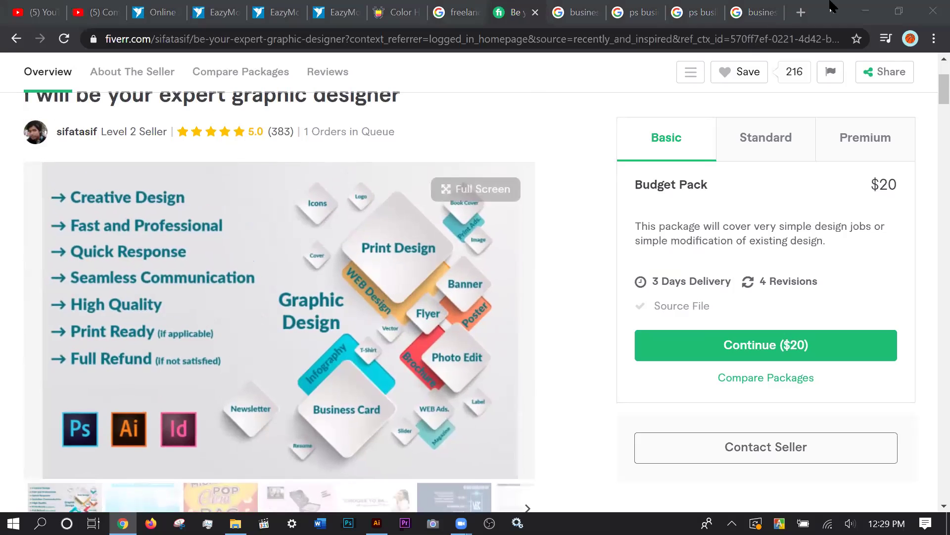
pyautogui.click(861, 11)
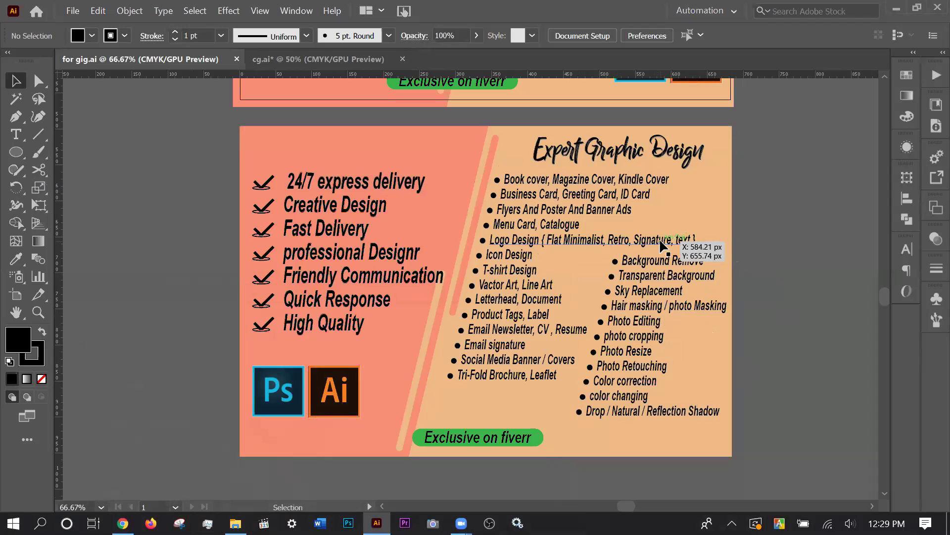
# Delete the bracketed Flat, Minimalist, Retro, Signature, text list so the line reads 'Logo Design'.
pyautogui.click(674, 242)
pyautogui.doubleClick(661, 250)
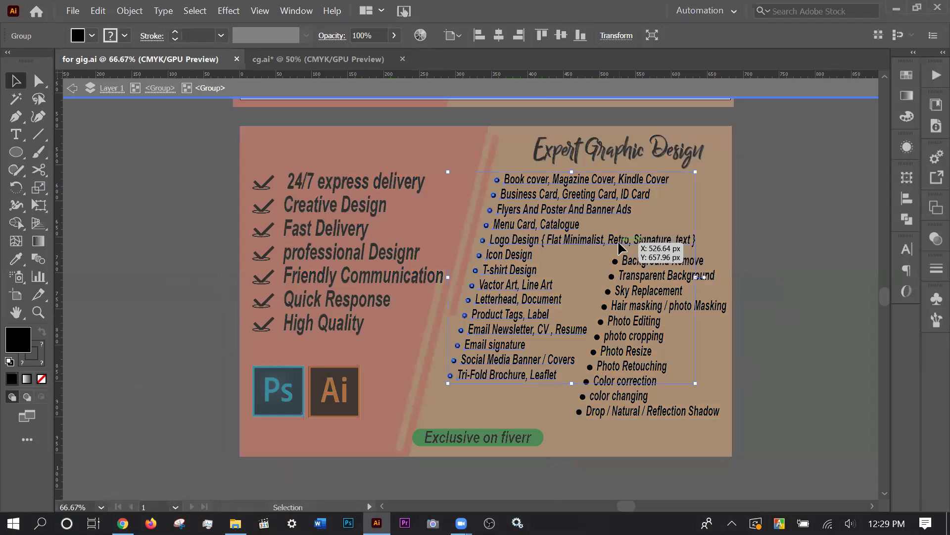
pyautogui.doubleClick(621, 245)
pyautogui.doubleClick(678, 243)
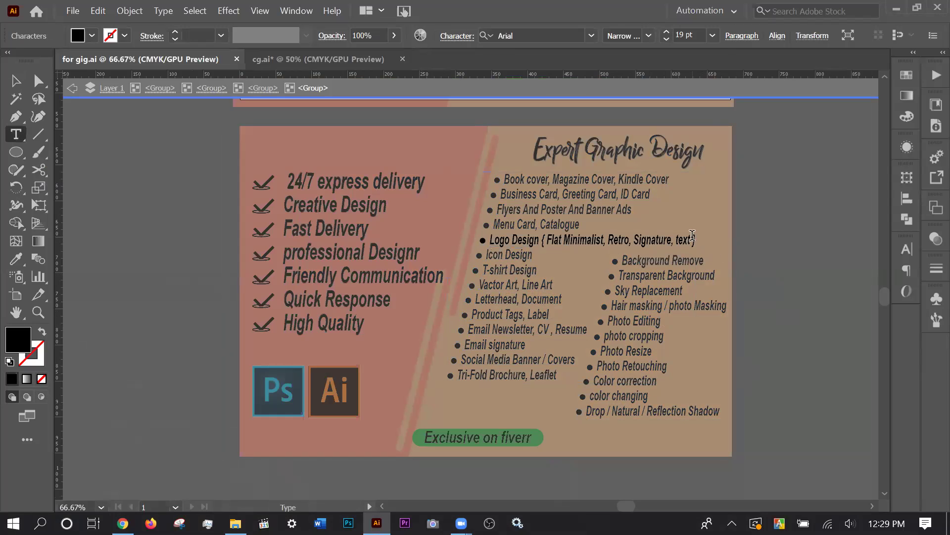
pyautogui.moveTo(691, 236); pyautogui.dragTo(544, 244)
pyautogui.press('BackSpace')
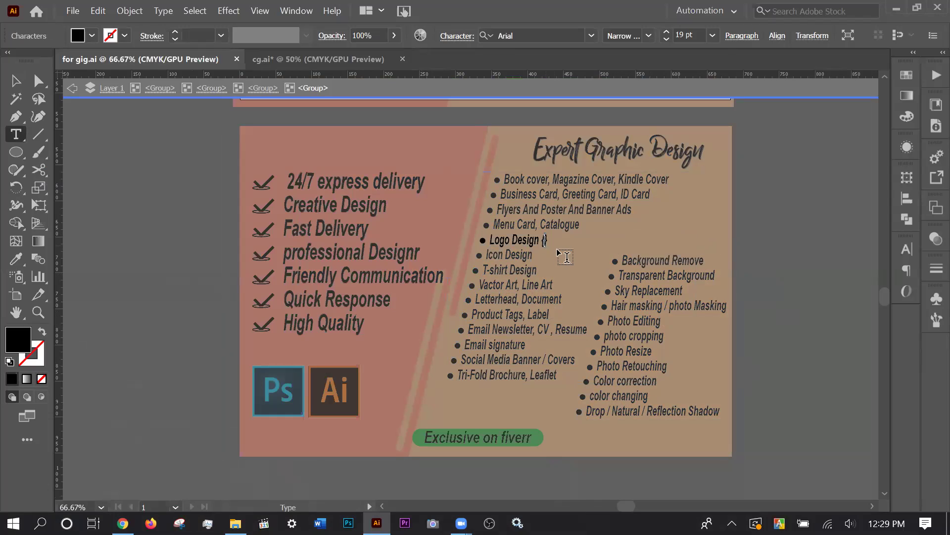
pyautogui.press('BackSpace')
pyautogui.press('BackSpace')
pyautogui.press('Escape')
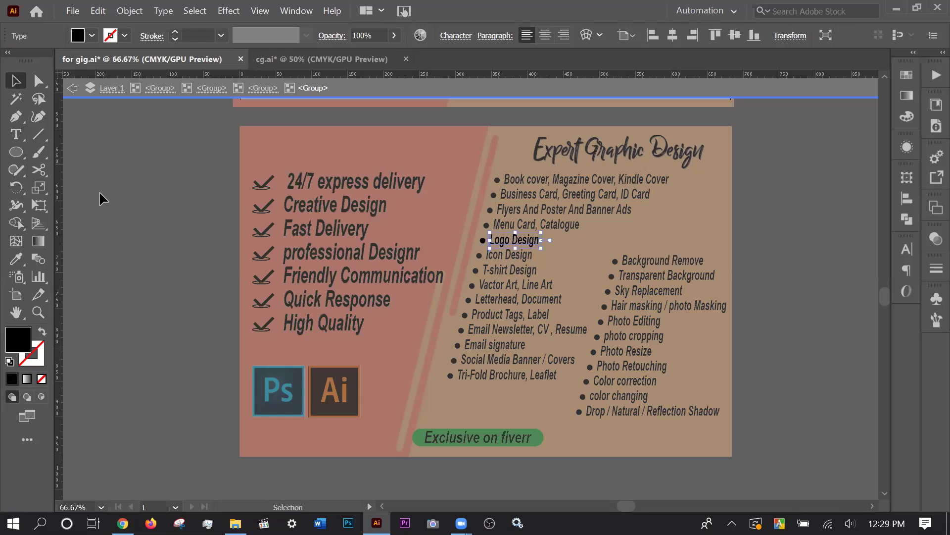
pyautogui.click(104, 227)
pyautogui.doubleClick(104, 227)
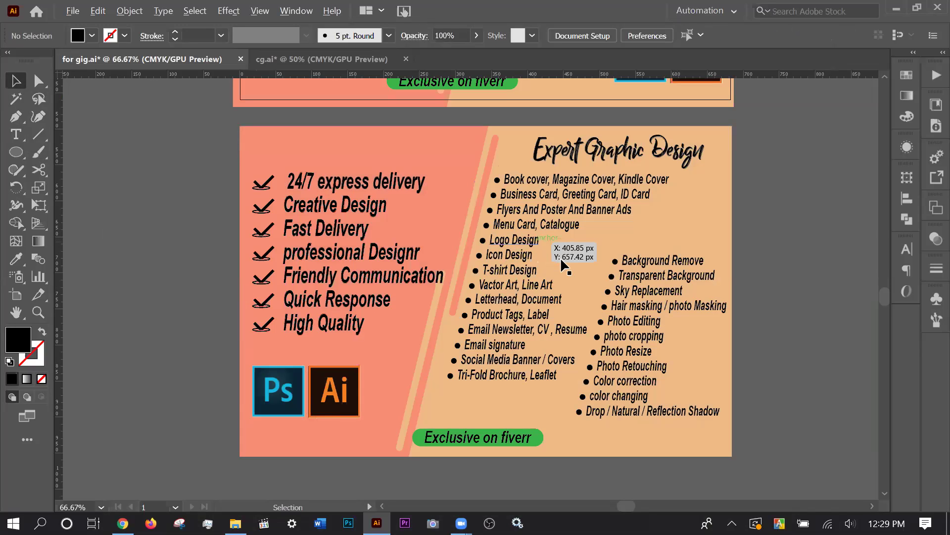
# Scroll between both artboards, checking how the flyer artwork is selected.
pyautogui.scroll(1, 539, 248)
pyautogui.scroll(1, 544, 286)
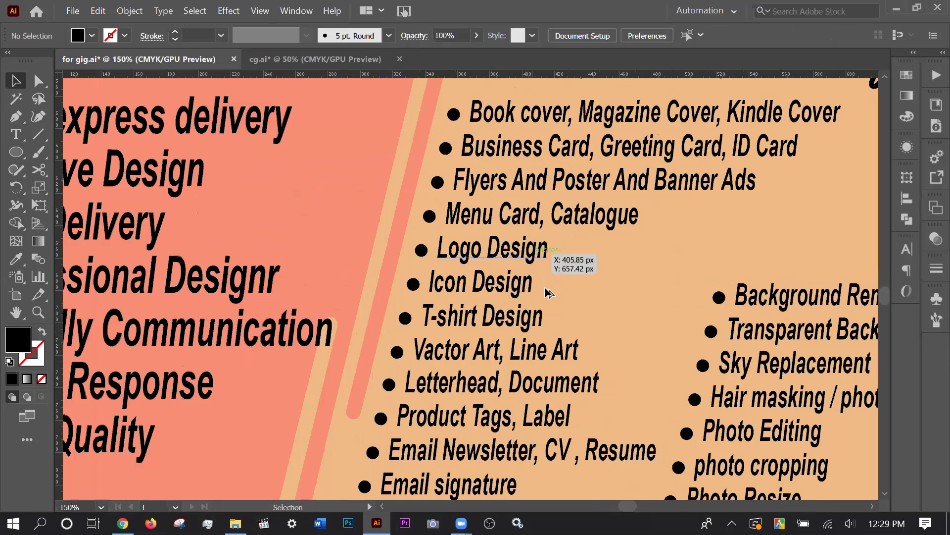
pyautogui.scroll(-1, 548, 293)
pyautogui.click(698, 391)
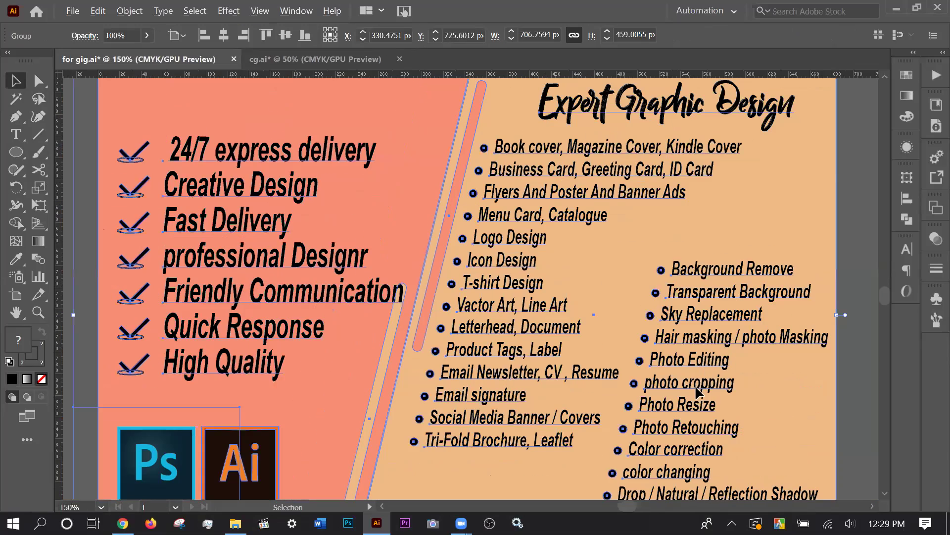
pyautogui.scroll(-2, 695, 387)
pyautogui.scroll(-2, 696, 387)
pyautogui.click(696, 387)
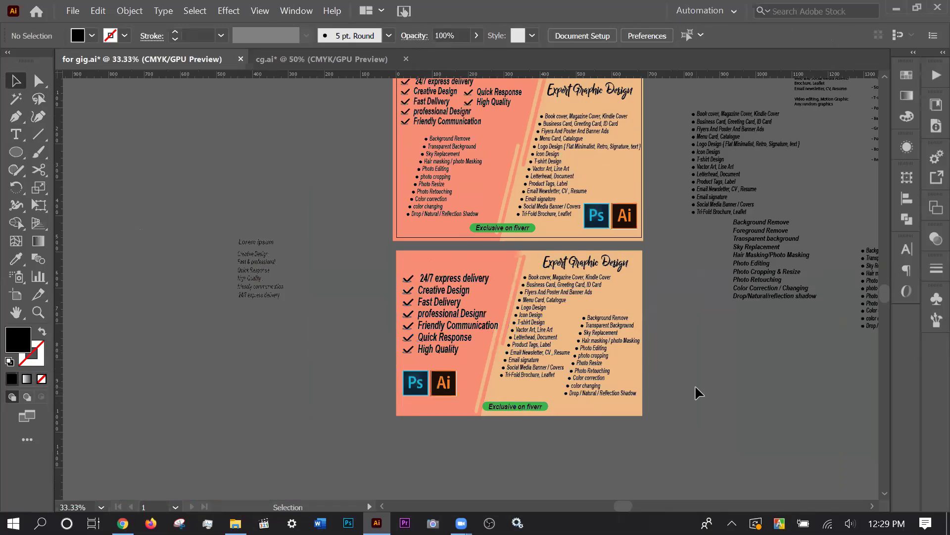
pyautogui.scroll(1, 695, 385)
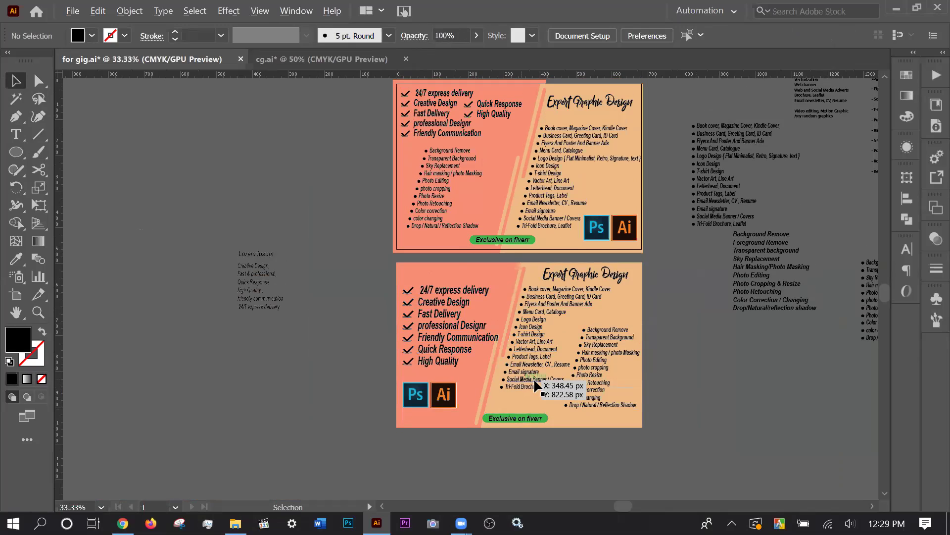
pyautogui.scroll(2, 554, 392)
pyautogui.scroll(1, 562, 391)
pyautogui.scroll(1, 562, 391)
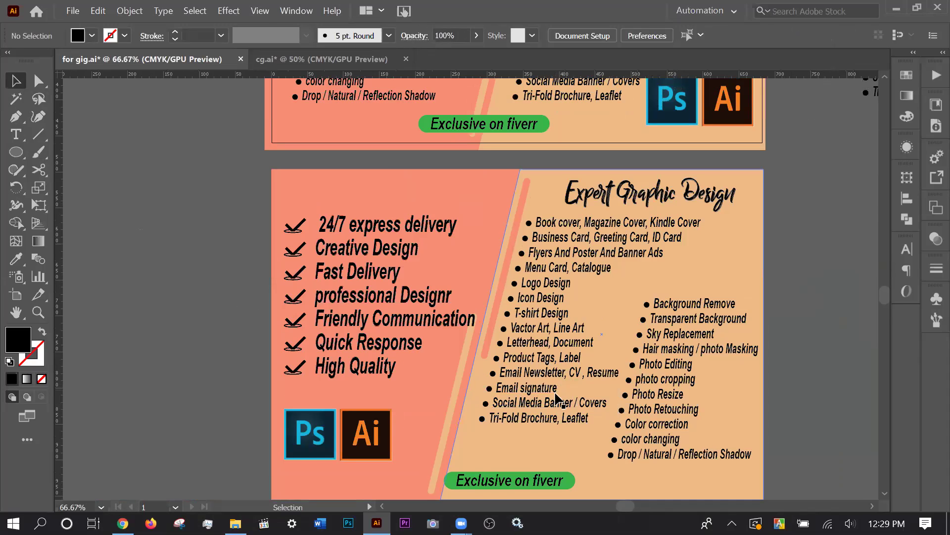
pyautogui.scroll(-1, 740, 399)
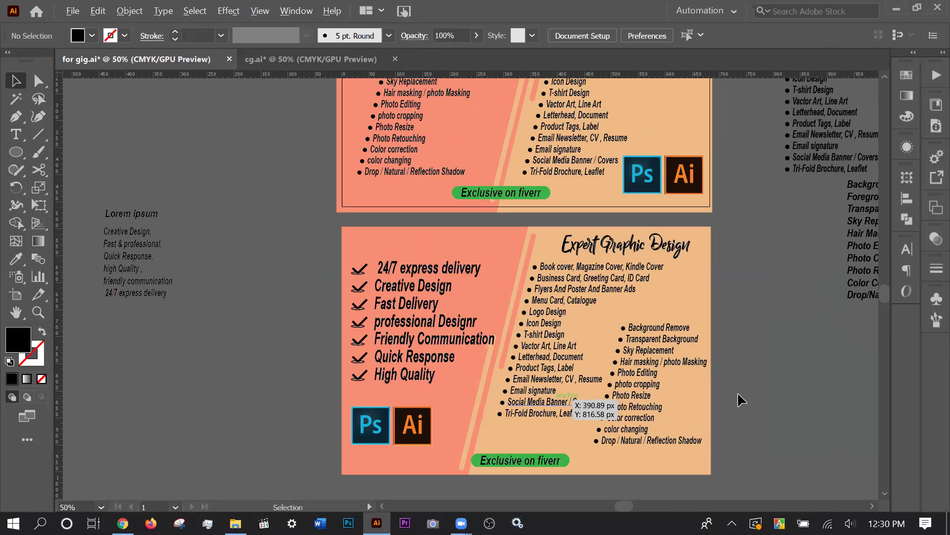
pyautogui.scroll(1, 738, 391)
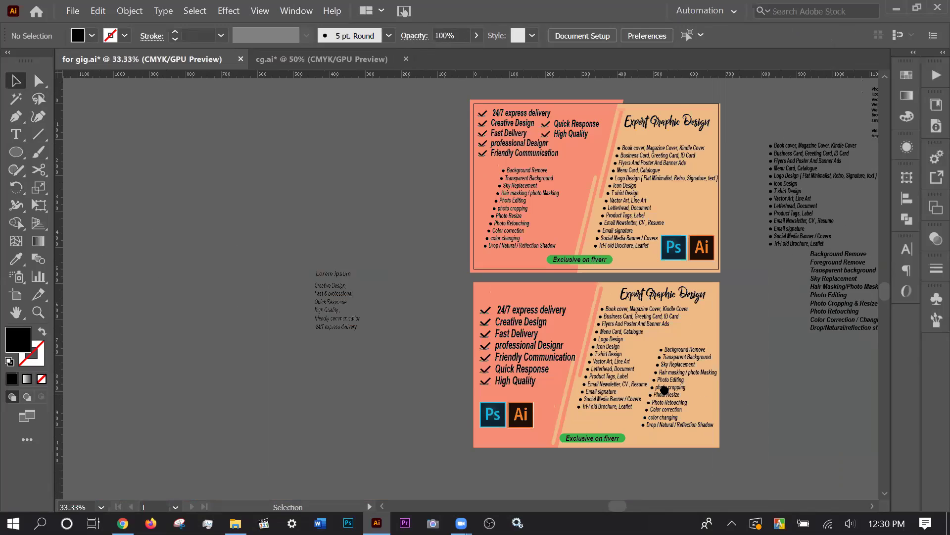
pyautogui.scroll(-1, 620, 406)
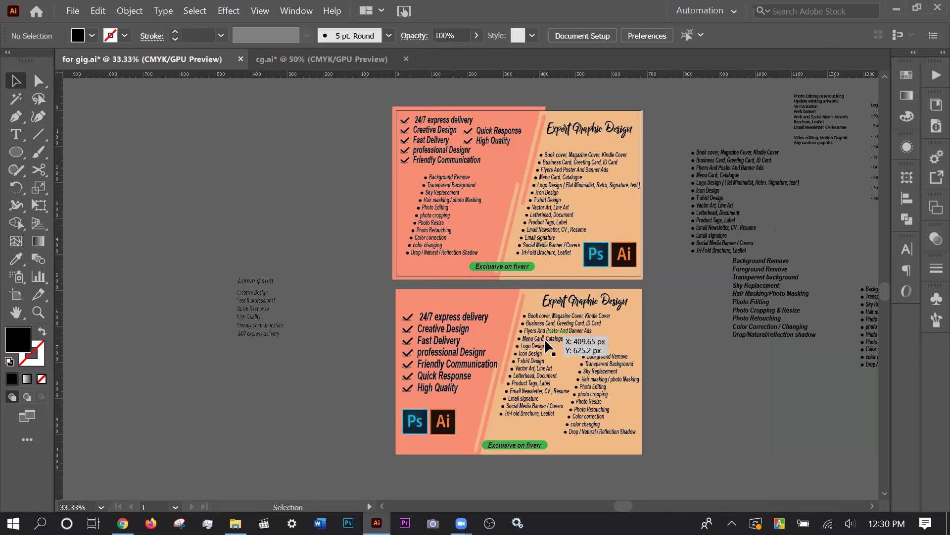
# Delete the old top flyer group.
pyautogui.click(479, 267)
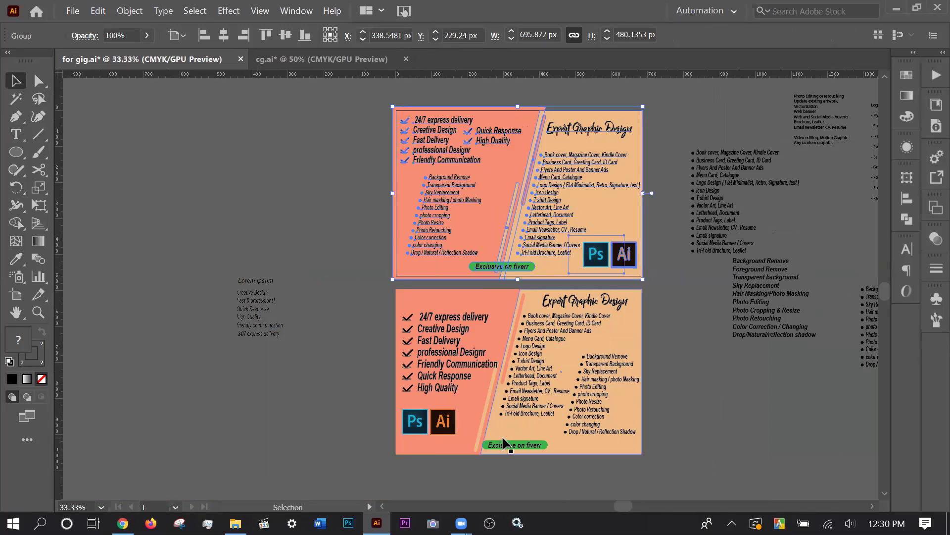
pyautogui.click(584, 447)
pyautogui.click(703, 435)
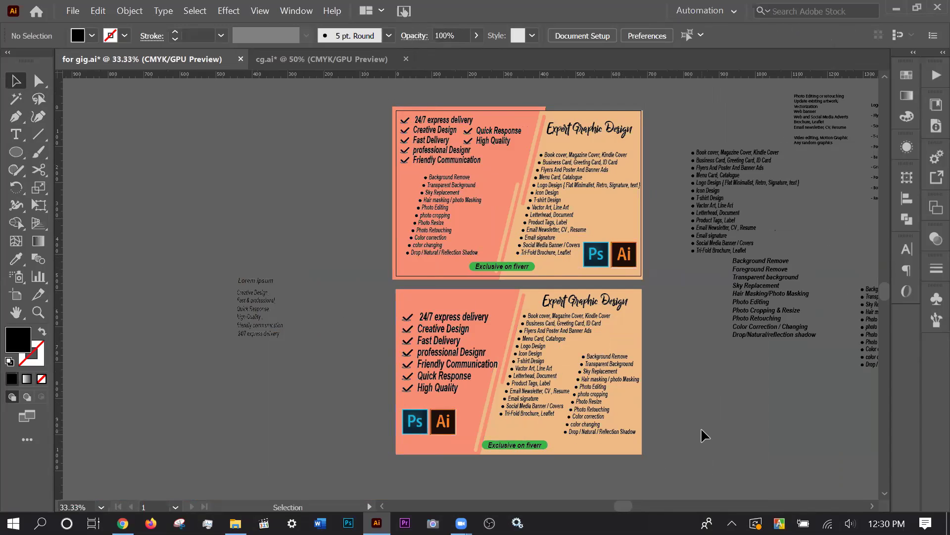
pyautogui.scroll(-2, 701, 429)
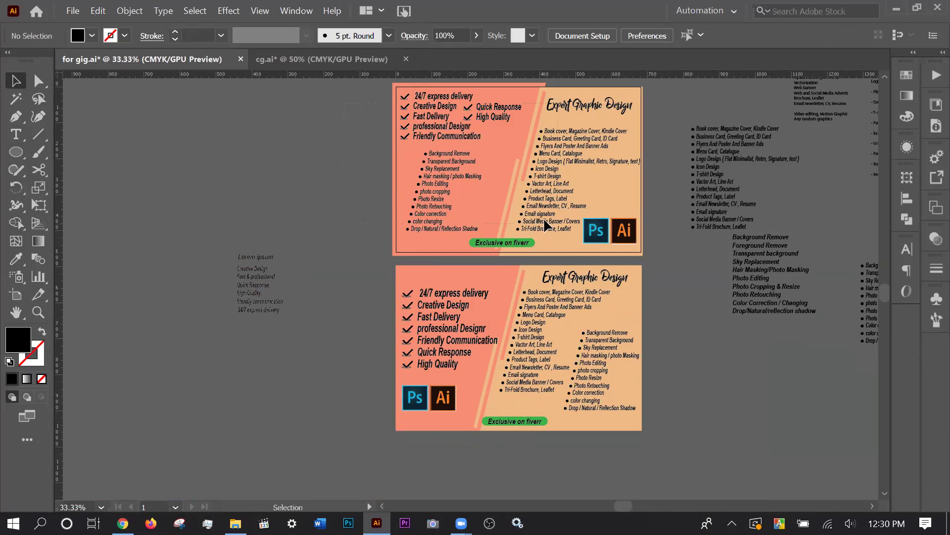
pyautogui.click(562, 228)
pyautogui.press('Delete')
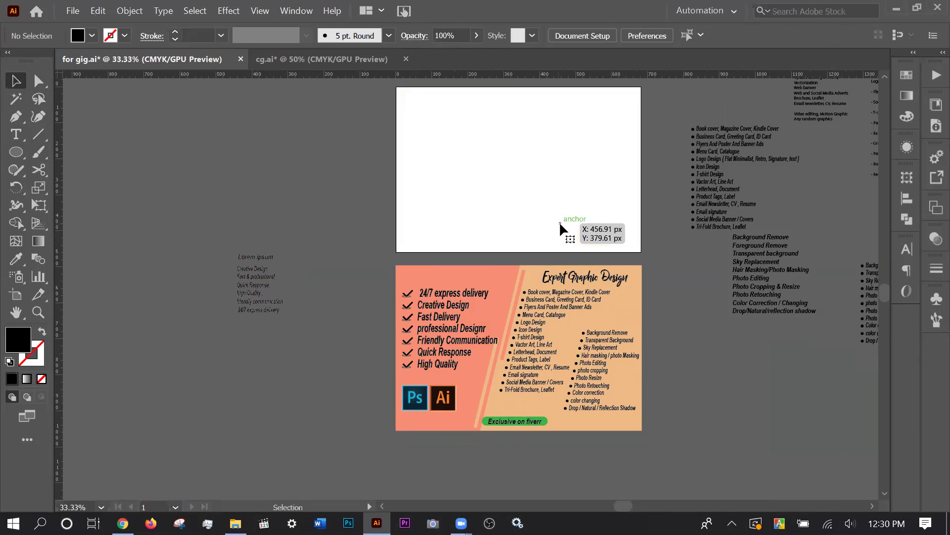
# Move the lower flyer straight up onto the empty top artboard.
pyautogui.click(495, 391)
pyautogui.moveTo(509, 367); pyautogui.dragTo(508, 193)
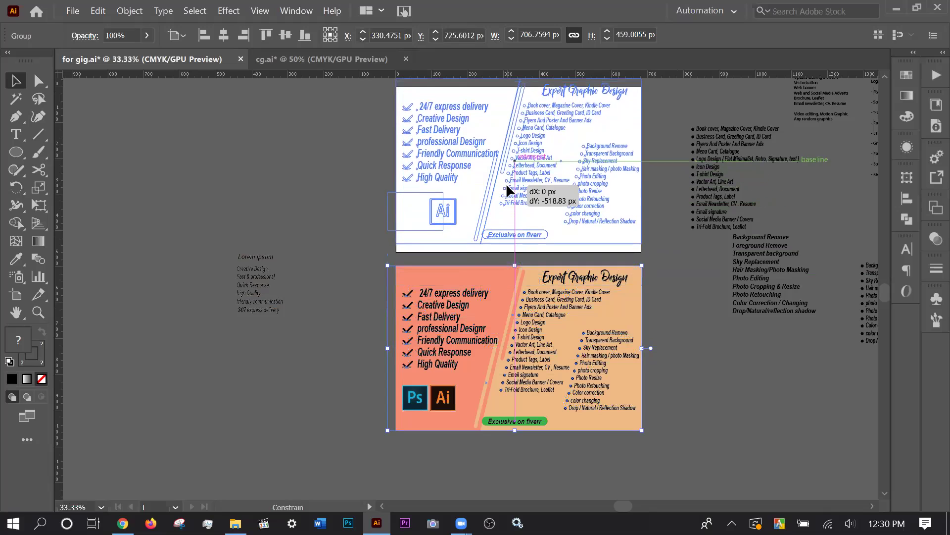
pyautogui.click(550, 368)
pyautogui.scroll(3, 551, 361)
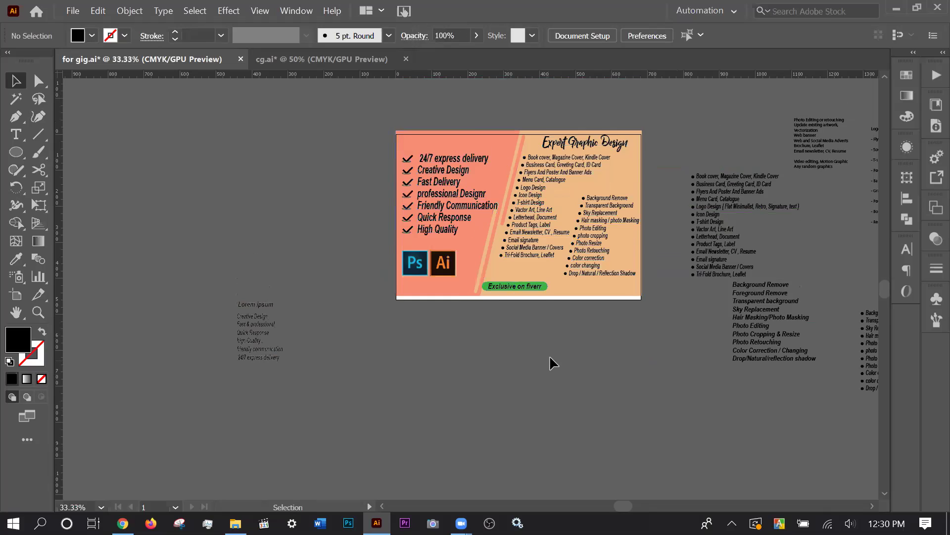
pyautogui.click(577, 325)
# Remove the placeholder text and type the phone number beside the phone icon.
pyautogui.keyDown('shift'); pyautogui.click(574, 328); pyautogui.keyUp('shift')
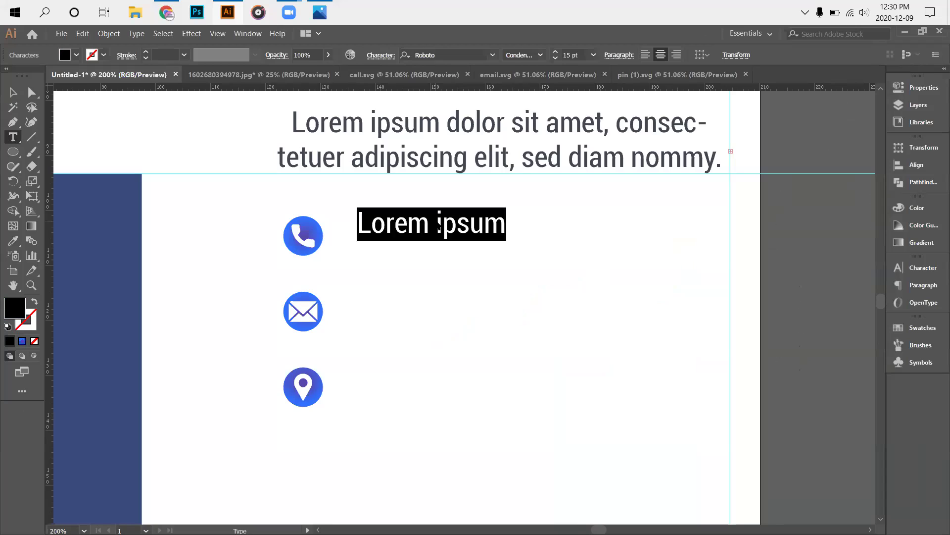
pyautogui.press('BackSpace')
pyautogui.click(431, 223)
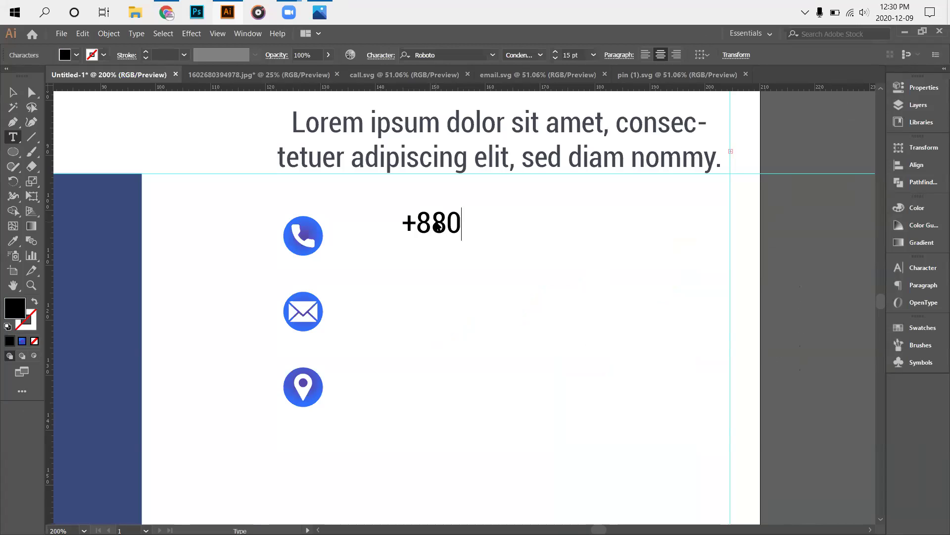
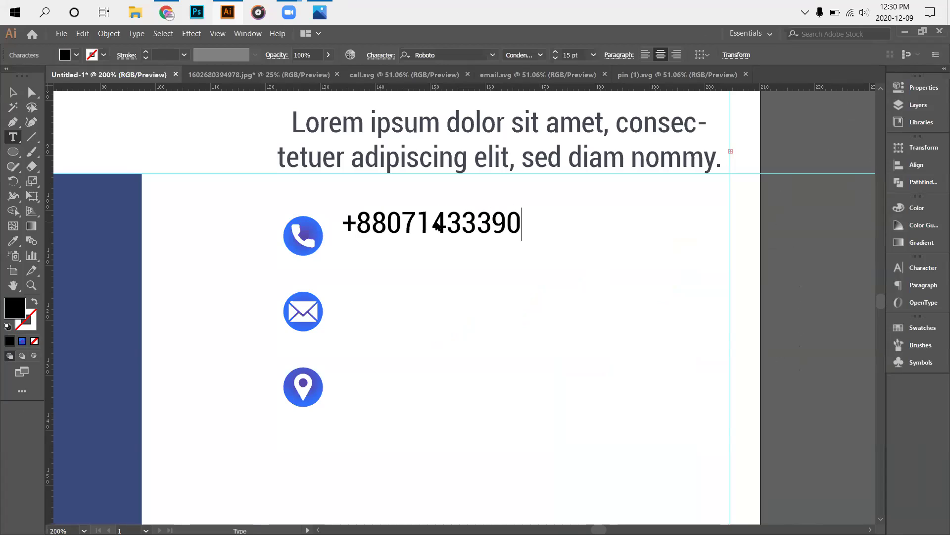
pyautogui.click(13, 92)
pyautogui.click(418, 313)
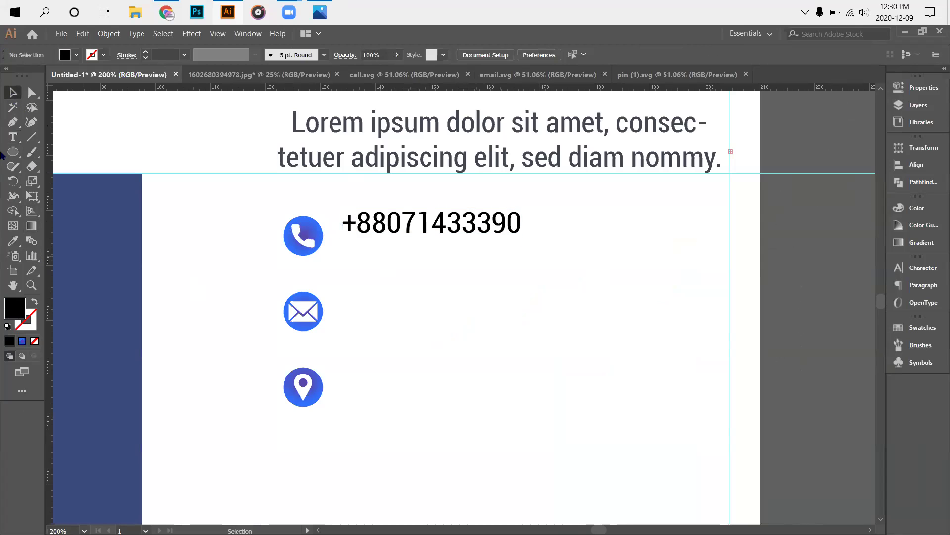
# Type a placeholder e-mail address beside the envelope icon, correcting the typos.
pyautogui.click(11, 137)
pyautogui.click(403, 300)
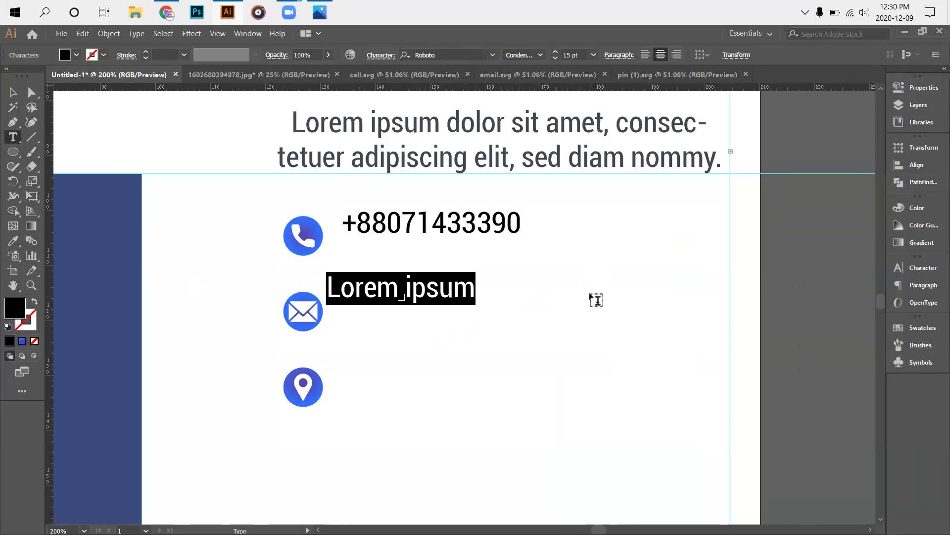
pyautogui.write('ww')
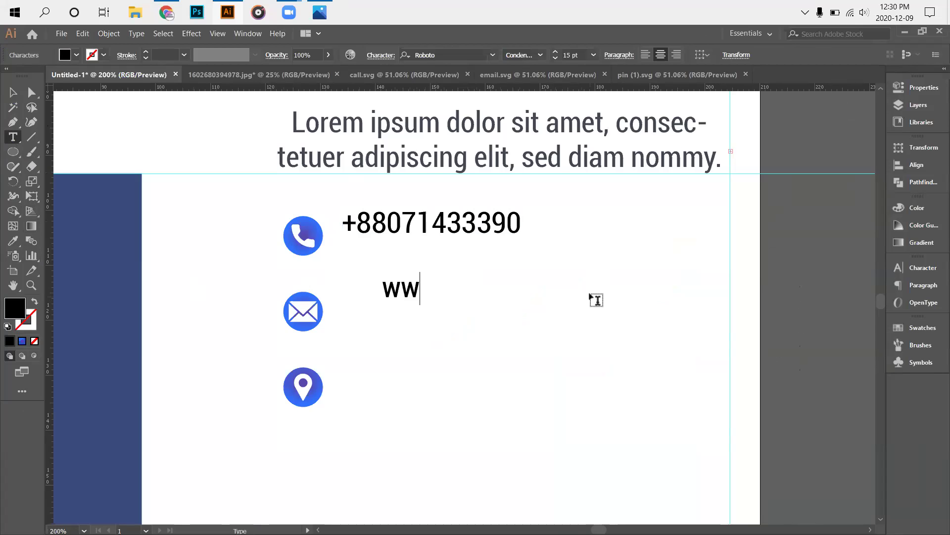
pyautogui.press('BackSpace')
pyautogui.press('BackSpace')
pyautogui.write('youy')
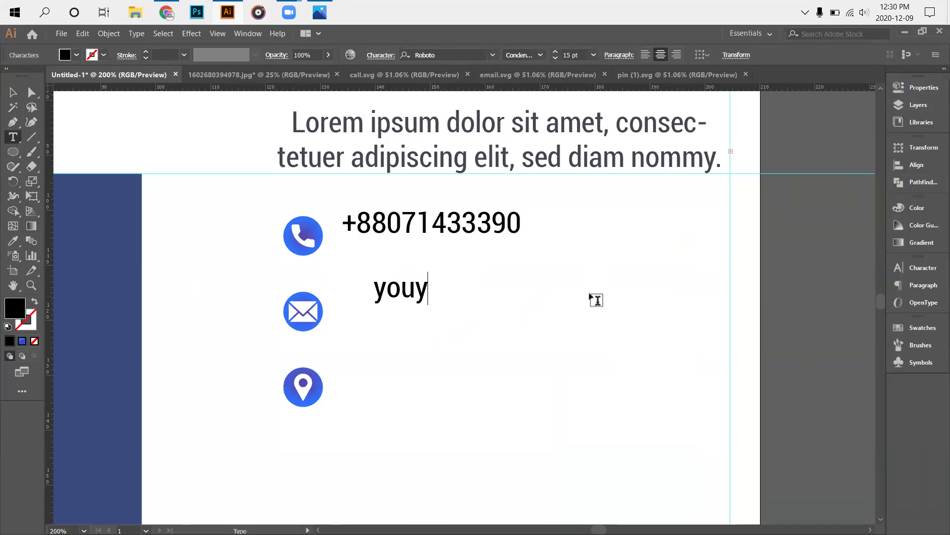
pyautogui.press('BackSpace')
pyautogui.write('t')
pyautogui.press('BackSpace')
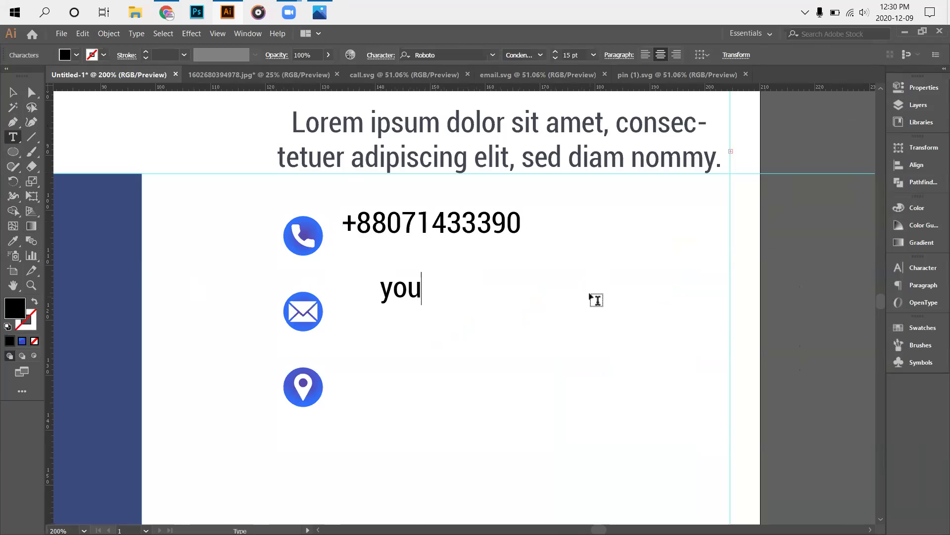
pyautogui.write('r')
pyautogui.press('BackSpace')
pyautogui.write('mail')
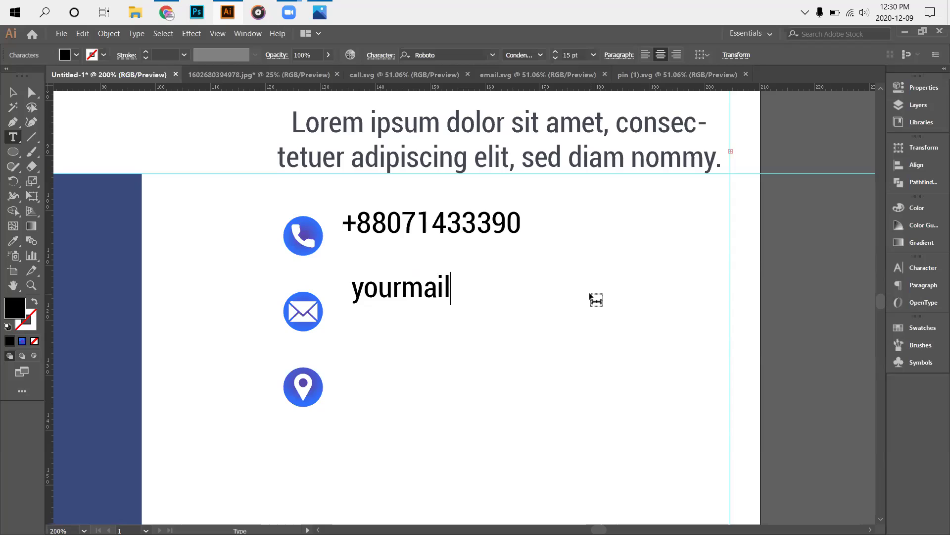
pyautogui.write('@')
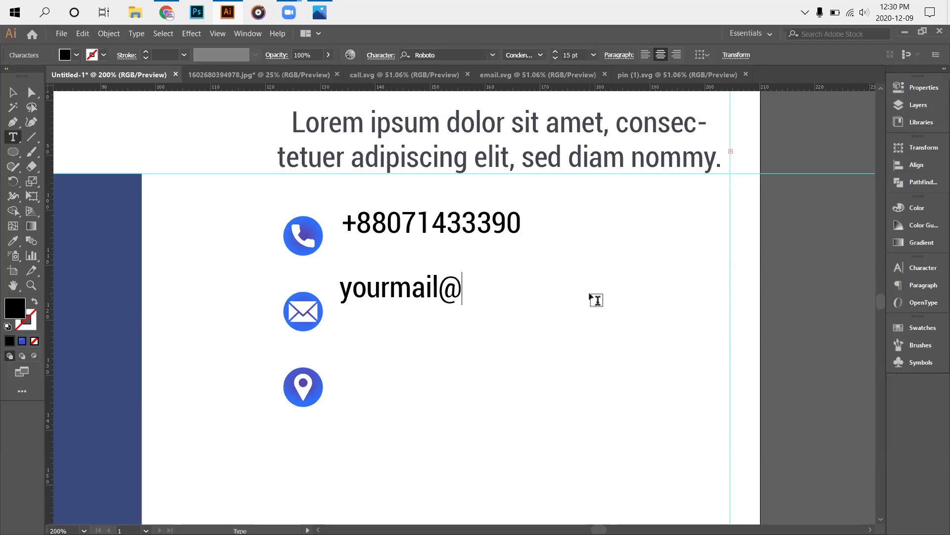
pyautogui.write('email')
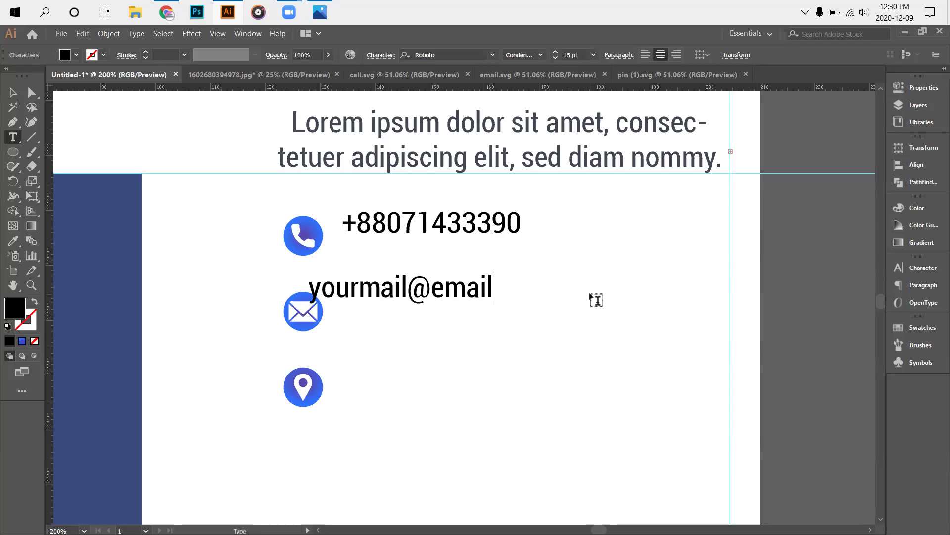
pyautogui.write('.com')
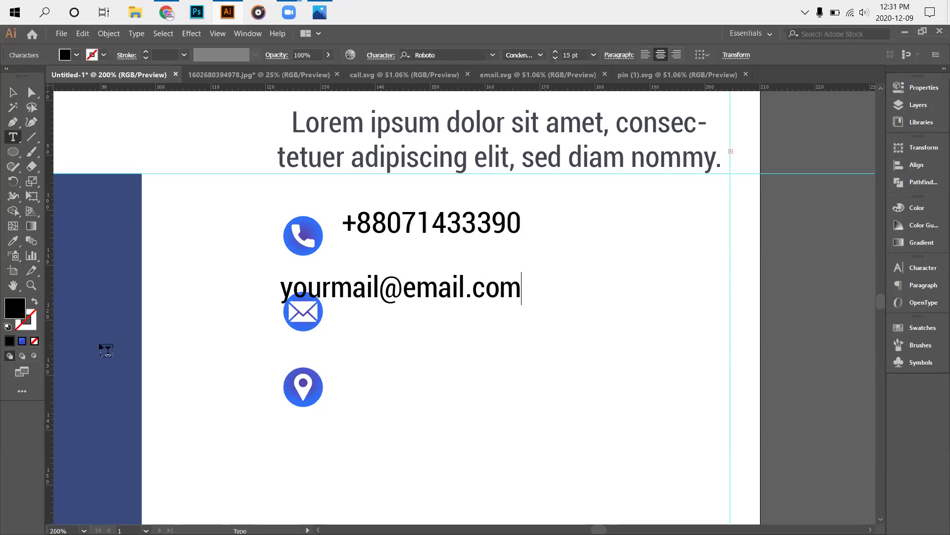
# Move the e-mail text to the right of the envelope icon.
pyautogui.click(14, 92)
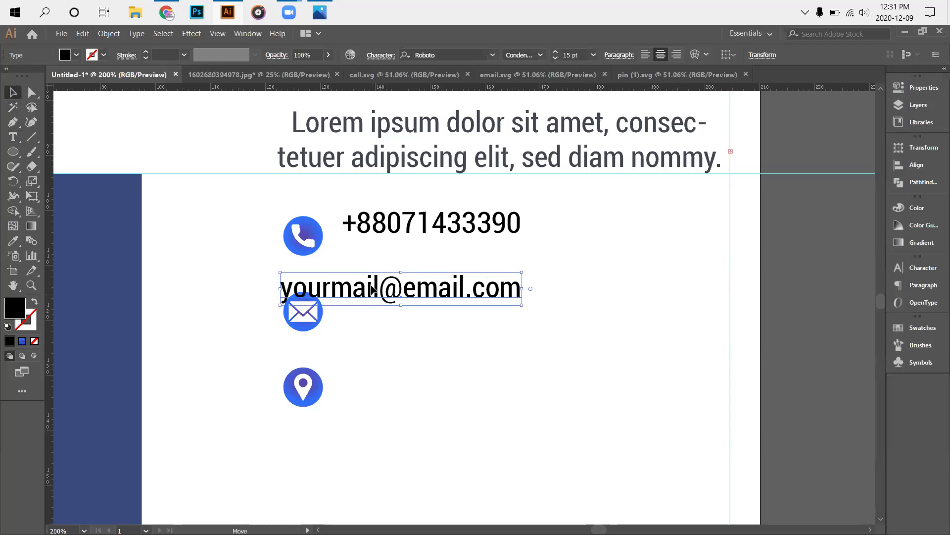
pyautogui.moveTo(377, 307); pyautogui.dragTo(425, 307)
pyautogui.click(403, 406)
# Replace the pin icon's placeholder with the city, district and country address, ending with a full stop.
pyautogui.click(13, 137)
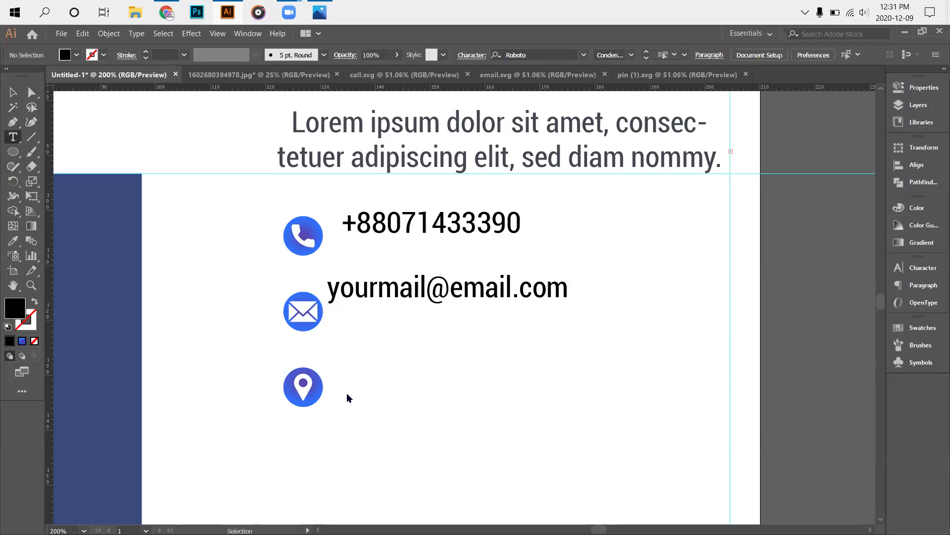
pyautogui.click(342, 365)
pyautogui.press('BackSpace')
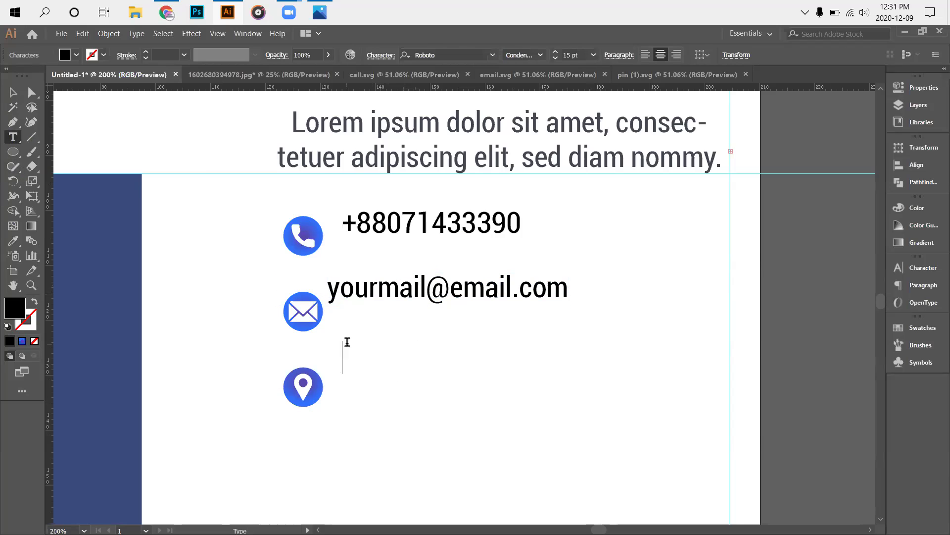
pyautogui.write('Kusht')
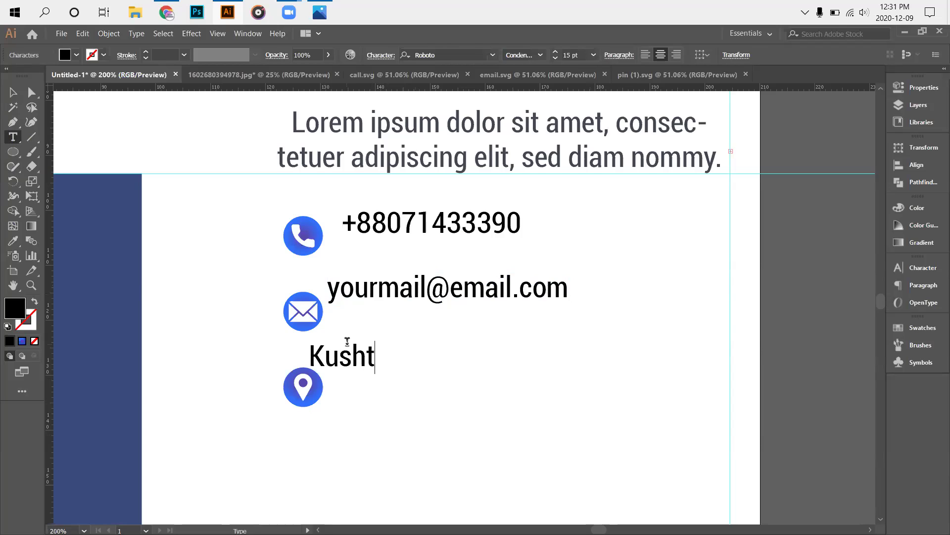
pyautogui.write('ia')
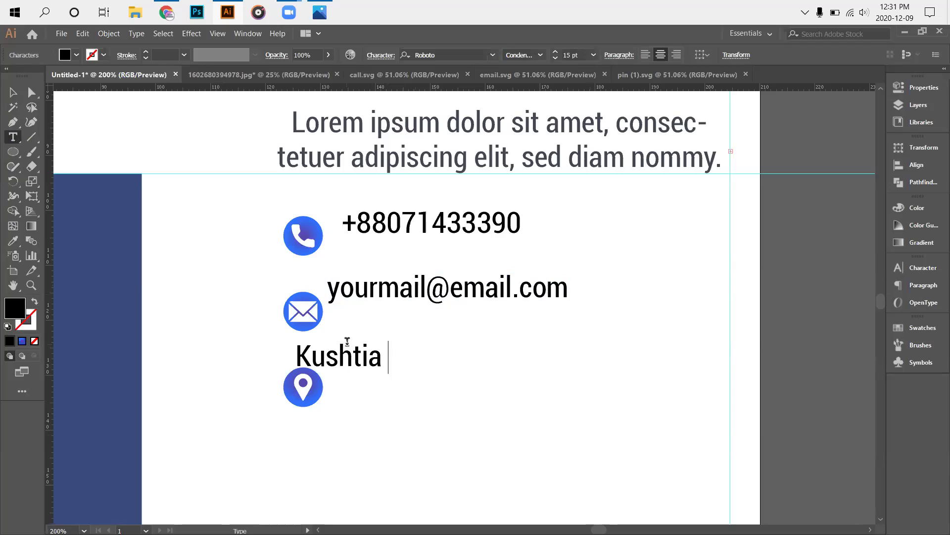
pyautogui.write(', ')
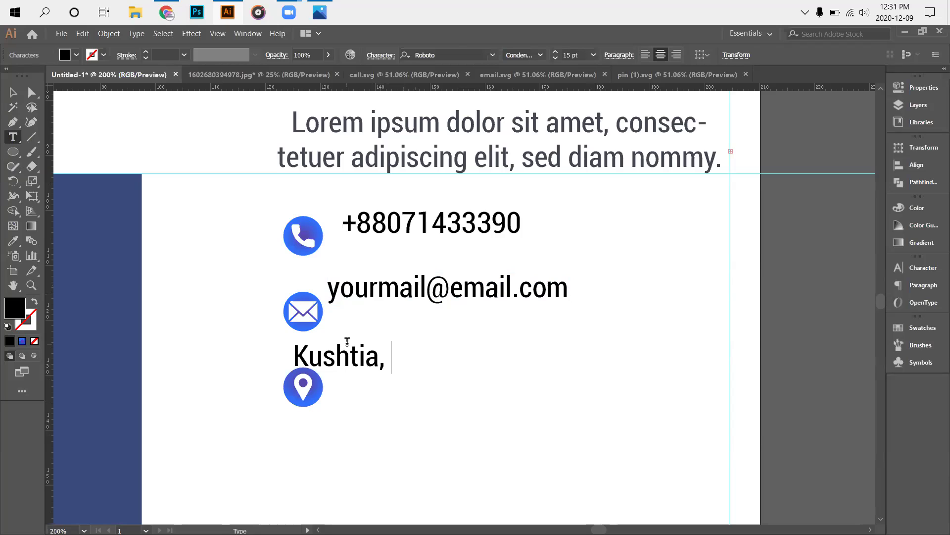
pyautogui.write('K')
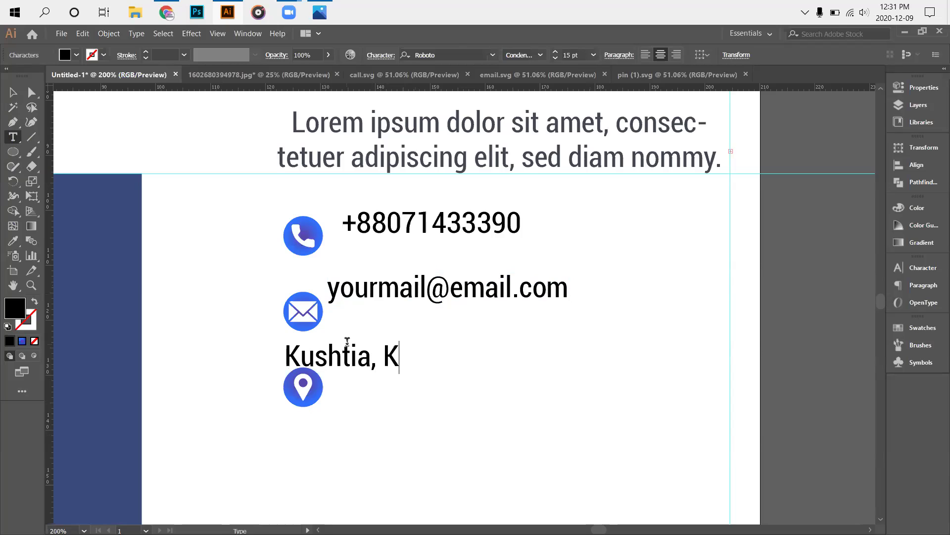
pyautogui.write('hulna')
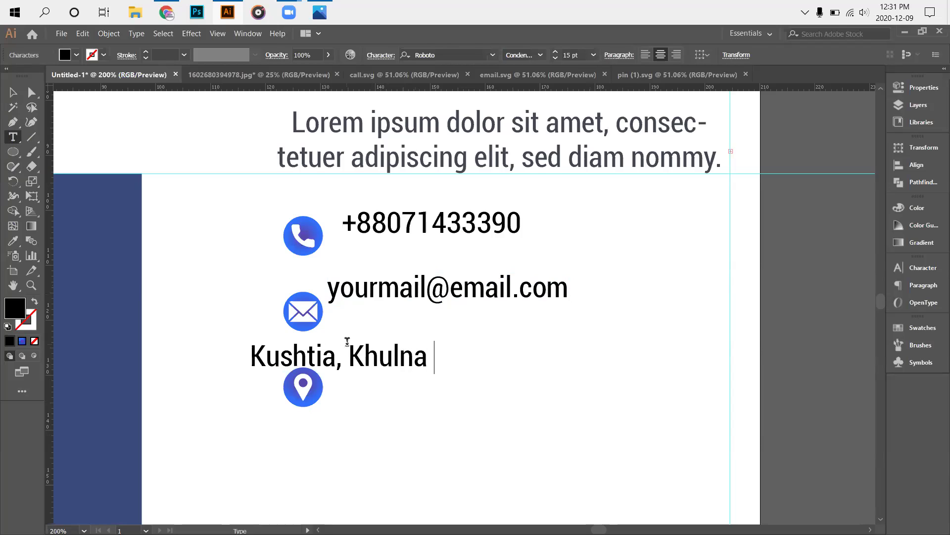
pyautogui.press('BackSpace')
pyautogui.write(', ')
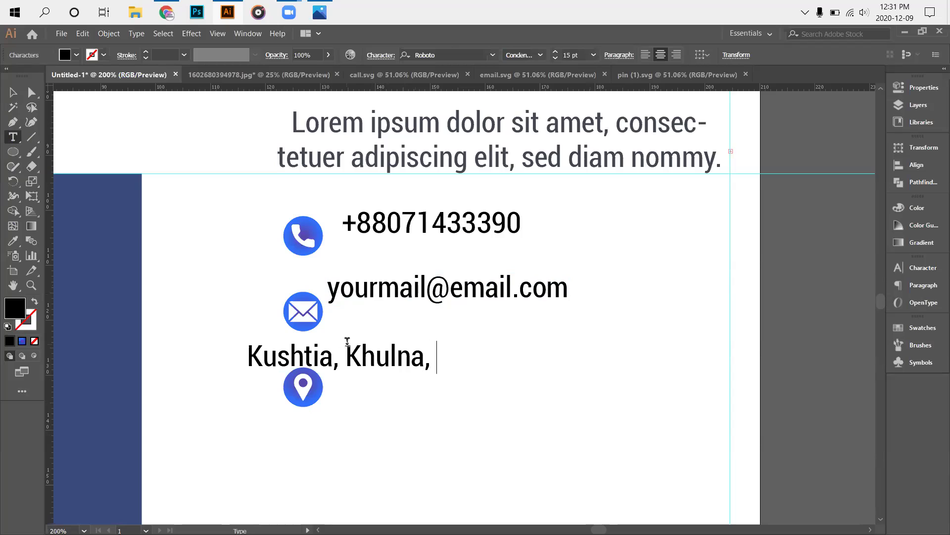
pyautogui.write('B')
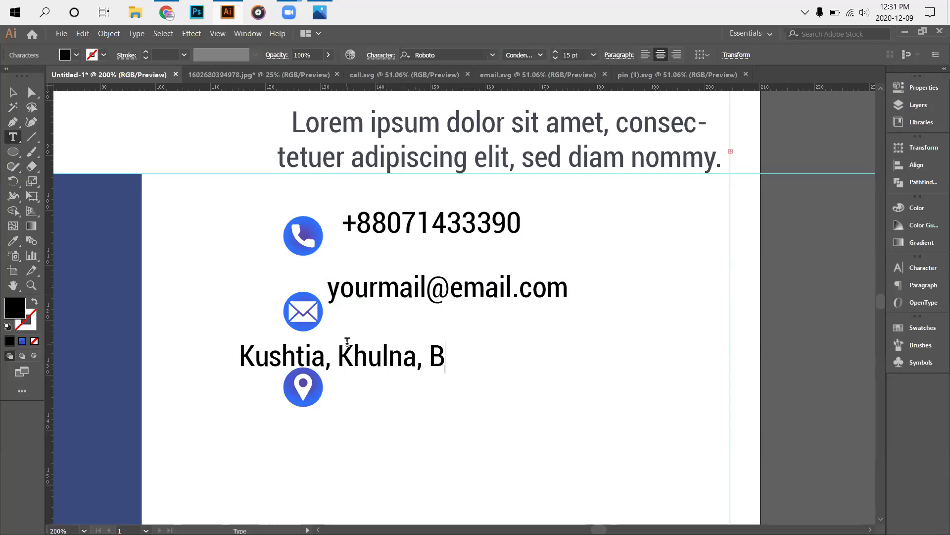
pyautogui.write('angla')
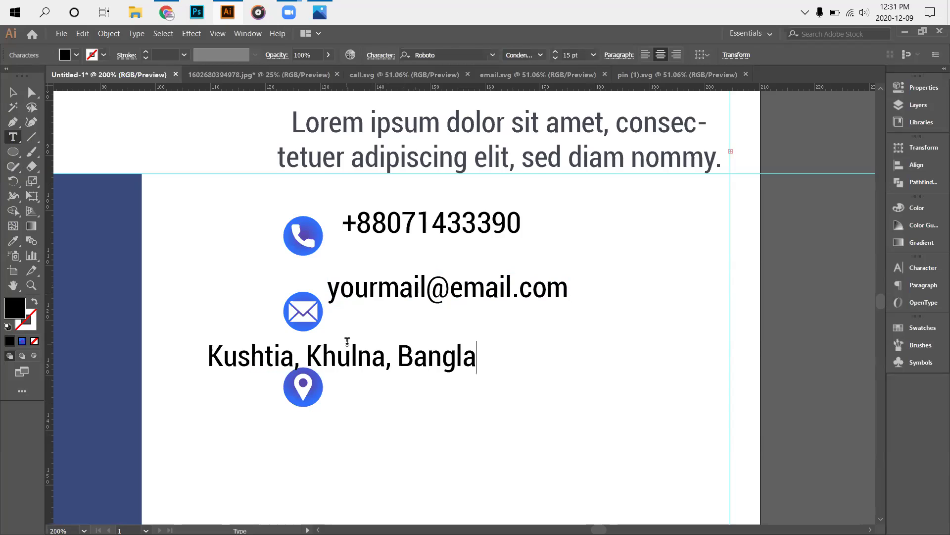
pyautogui.write('desh')
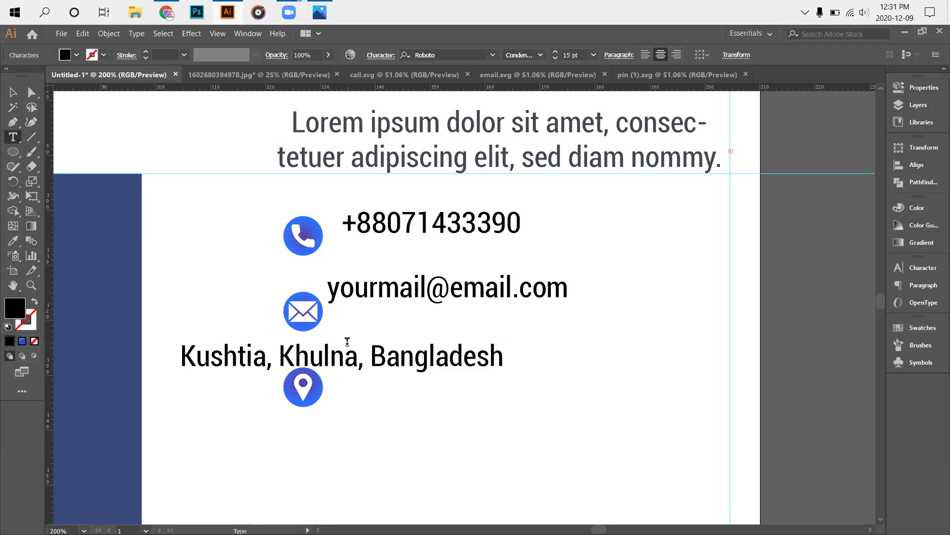
pyautogui.write('.')
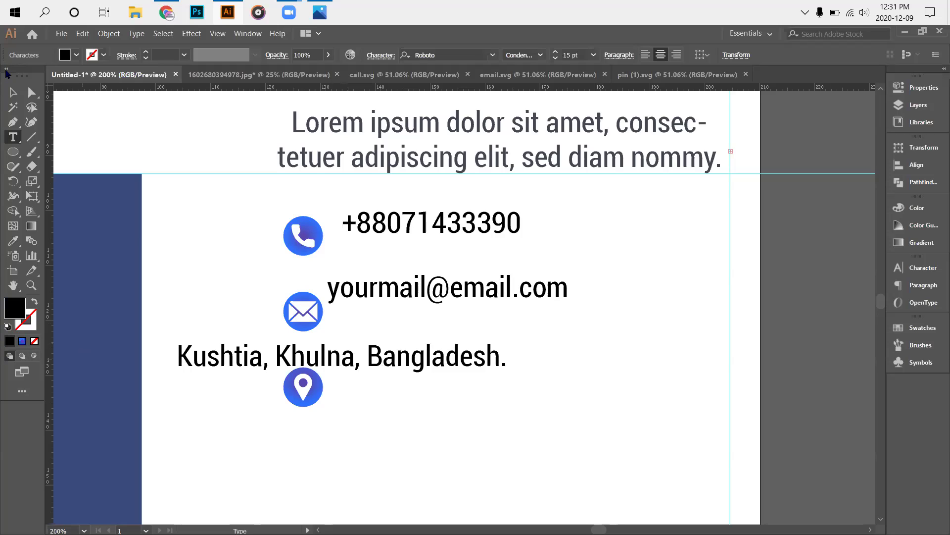
pyautogui.press('Escape')
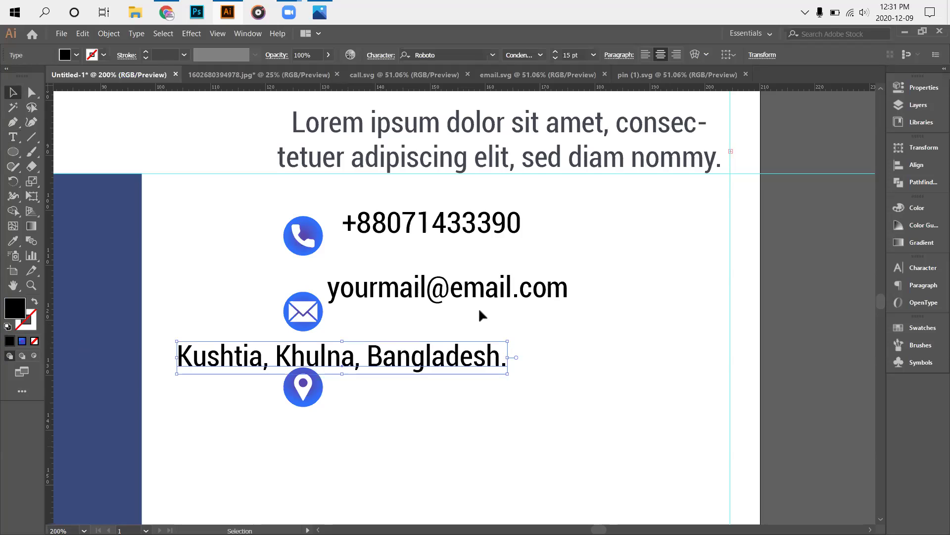
# Left-align the phone, e-mail and address lines and move them beside the icons.
pyautogui.click(394, 208)
pyautogui.moveTo(482, 385); pyautogui.dragTo(466, 230)
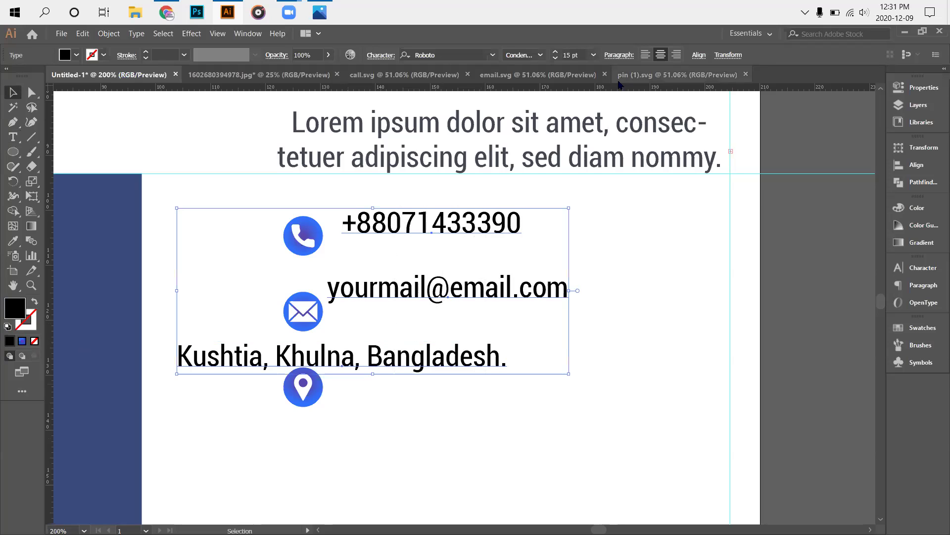
pyautogui.click(917, 164)
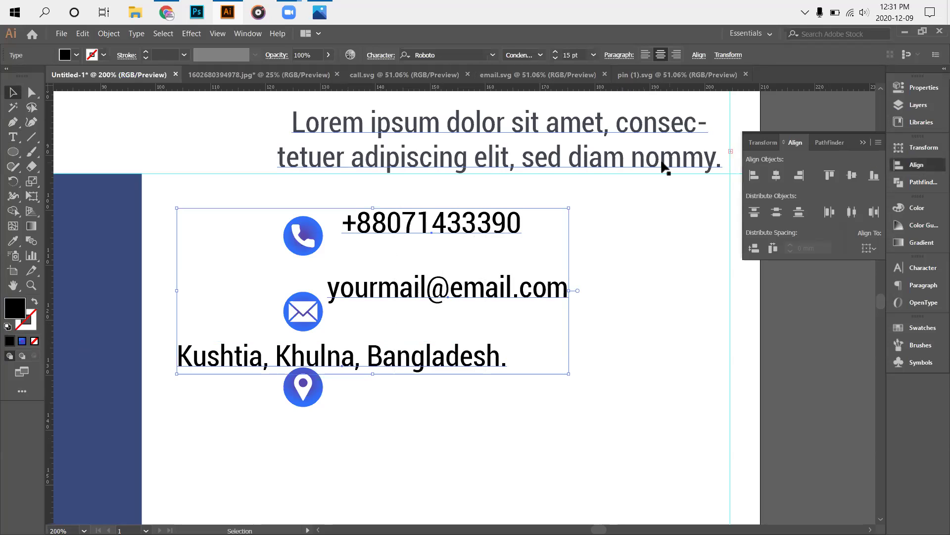
pyautogui.click(753, 176)
pyautogui.moveTo(405, 298); pyautogui.dragTo(575, 300)
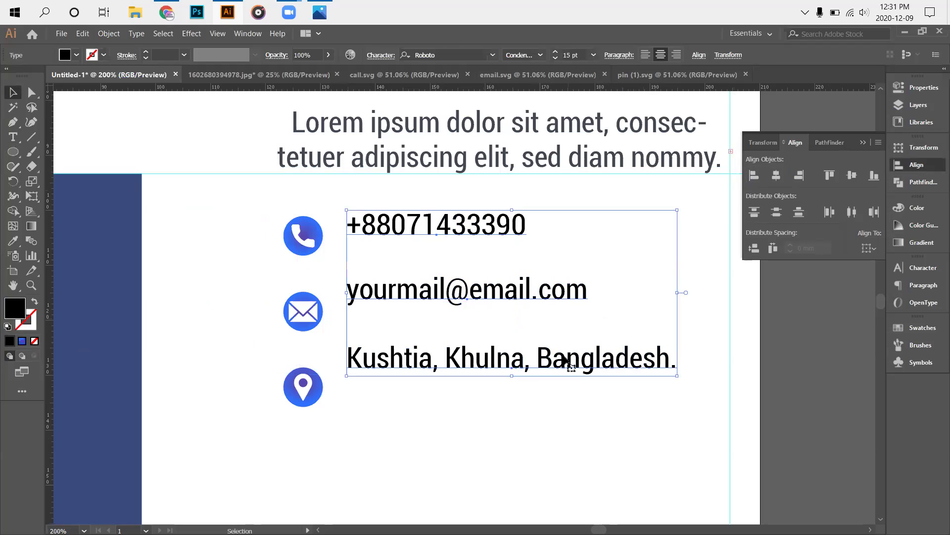
pyautogui.click(542, 400)
# Vertically centre each contact line on its phone, mail and pin icon.
pyautogui.click(433, 231)
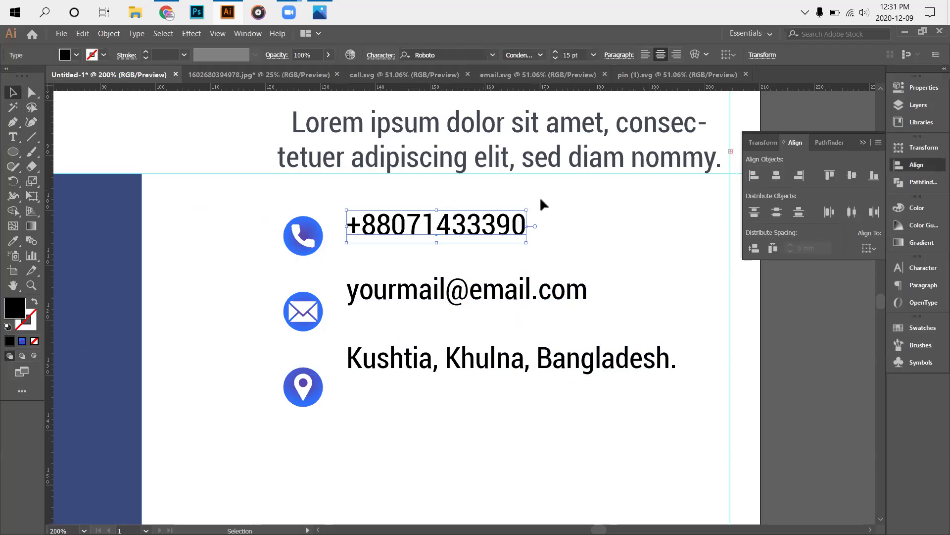
pyautogui.scroll(1, 648, 337)
pyautogui.click(643, 312)
pyautogui.moveTo(236, 231); pyautogui.dragTo(440, 285)
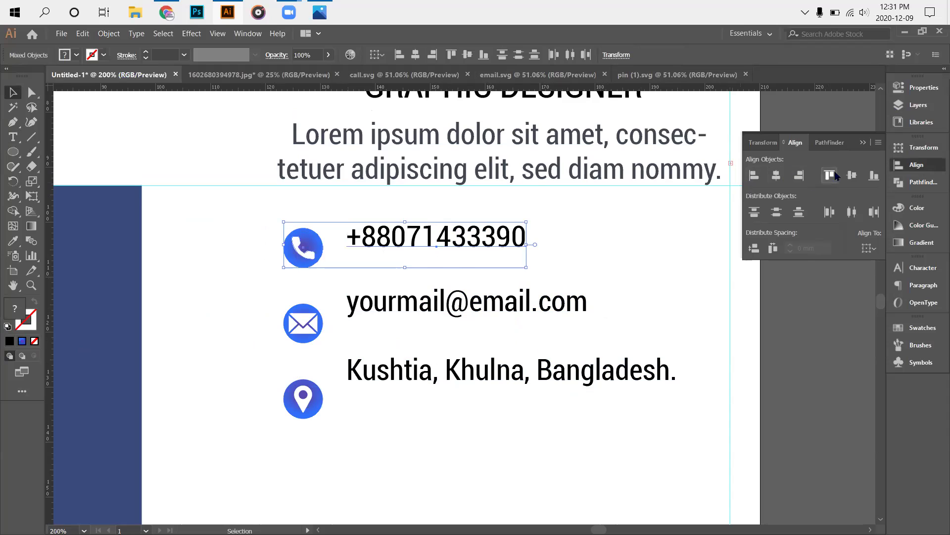
pyautogui.click(851, 175)
pyautogui.click(664, 283)
pyautogui.moveTo(273, 302); pyautogui.dragTo(476, 326)
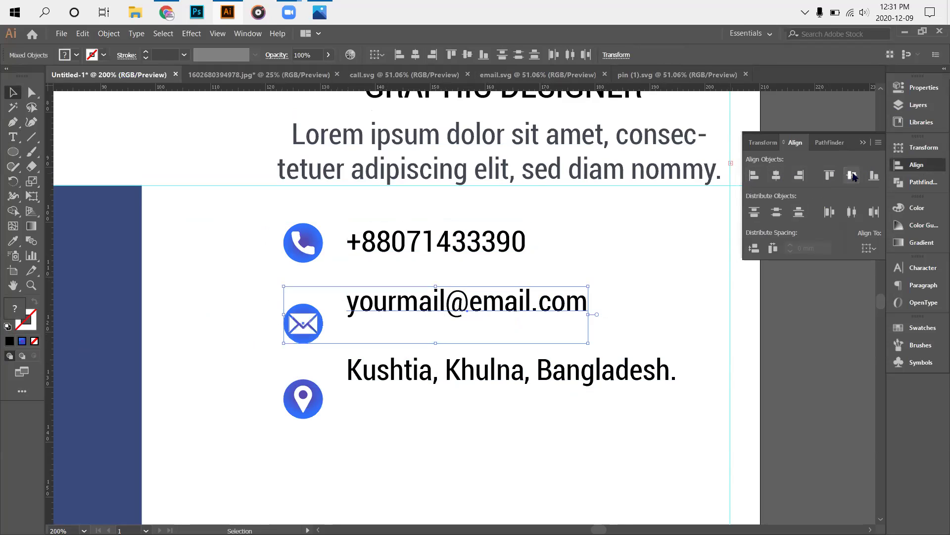
pyautogui.click(851, 175)
pyautogui.click(355, 428)
pyautogui.moveTo(279, 380); pyautogui.dragTo(448, 410)
pyautogui.click(852, 175)
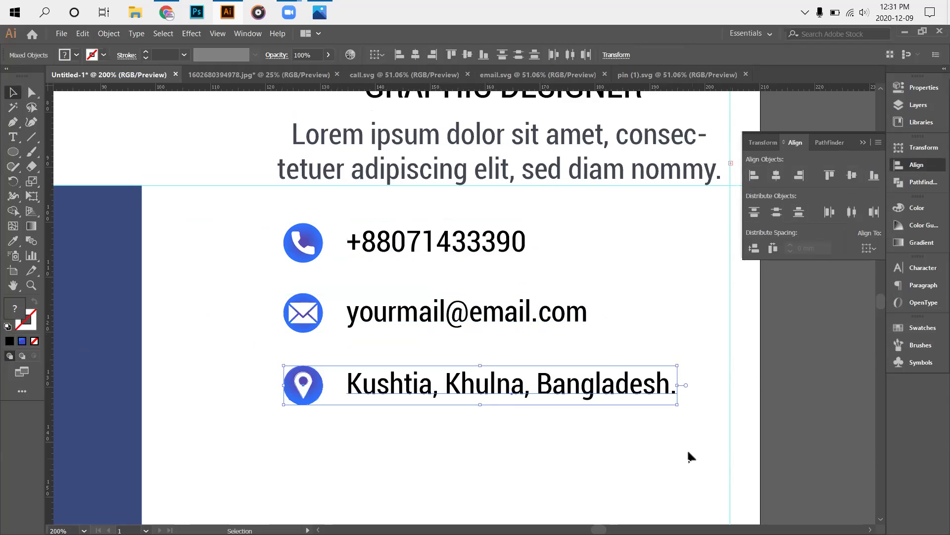
# Undo the accidental move of the phone number line.
pyautogui.moveTo(278, 214); pyautogui.dragTo(338, 420)
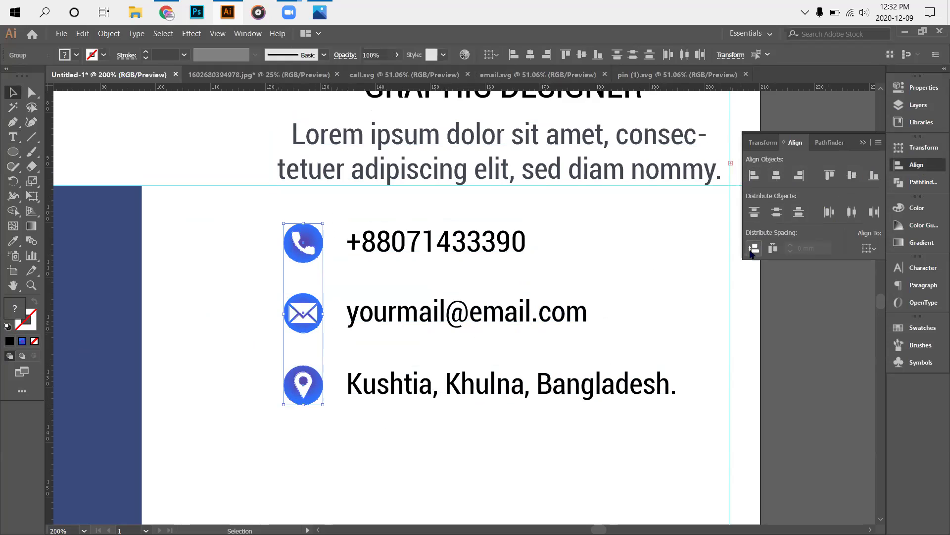
pyautogui.click(743, 345)
pyautogui.moveTo(355, 238); pyautogui.dragTo(459, 396)
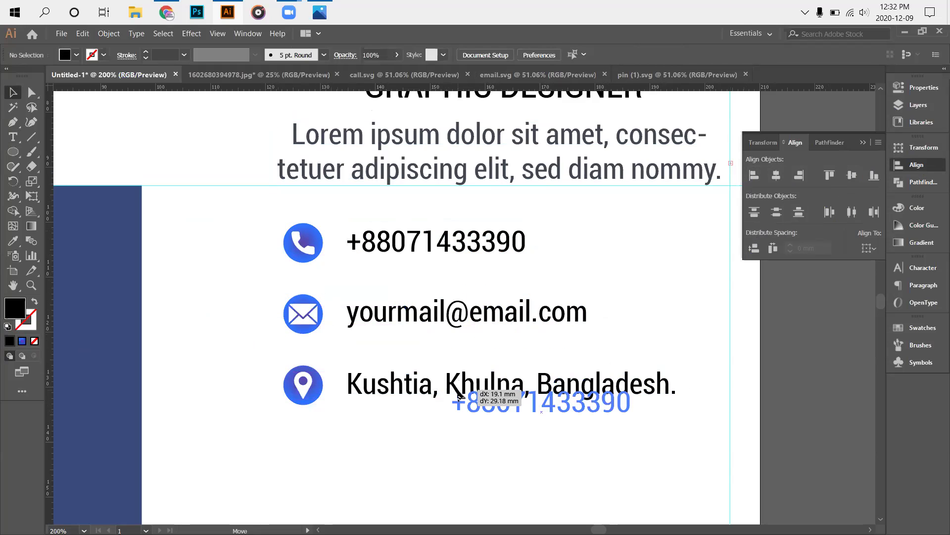
pyautogui.click(84, 33)
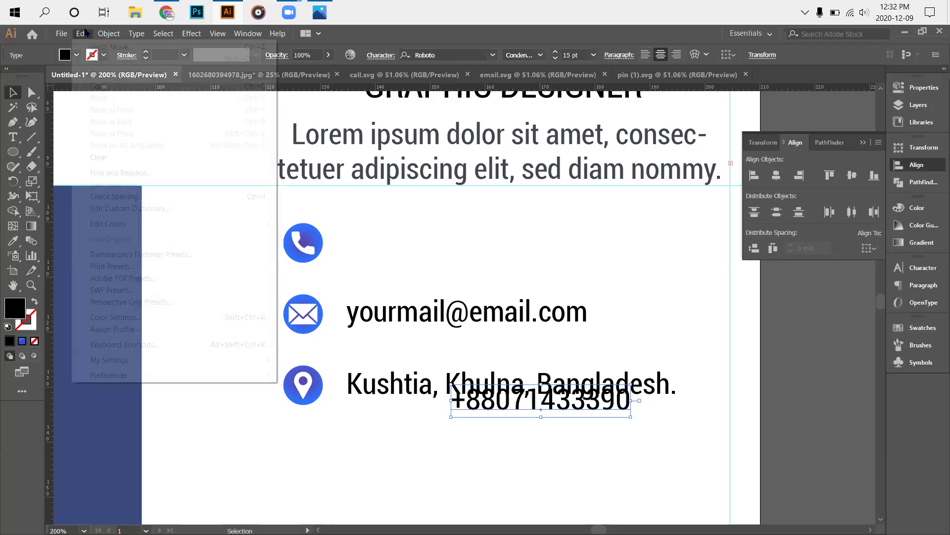
pyautogui.click(99, 47)
# Nudge the three contact lines left, closer to their icons.
pyautogui.click(575, 273)
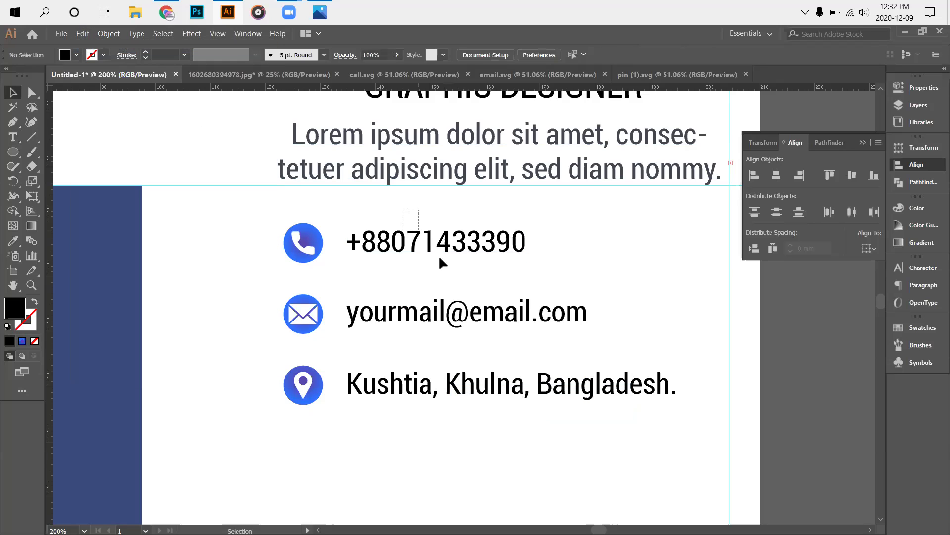
pyautogui.moveTo(438, 254); pyautogui.dragTo(530, 385)
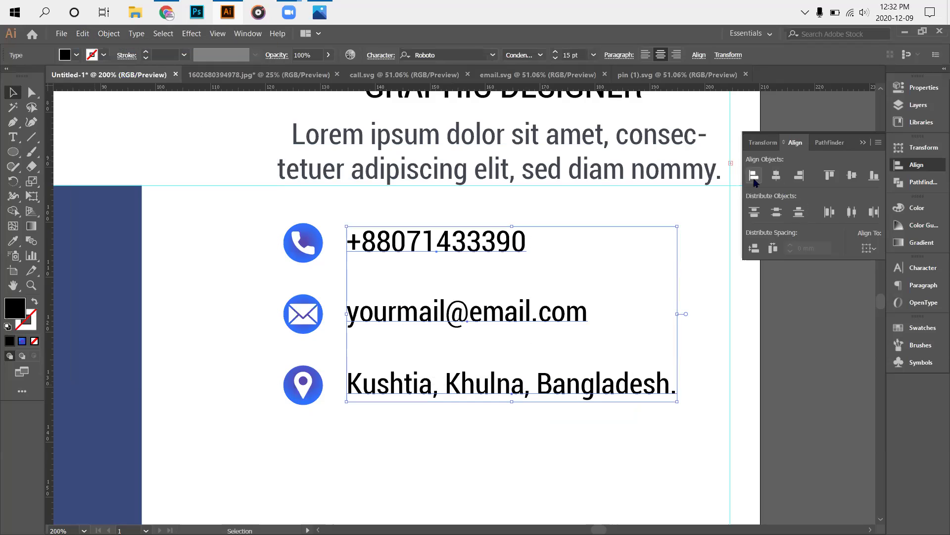
pyautogui.click(782, 373)
pyautogui.moveTo(348, 227); pyautogui.dragTo(467, 418)
pyautogui.press('Left')
pyautogui.press('Left')
pyautogui.press('Left')
pyautogui.press('Left')
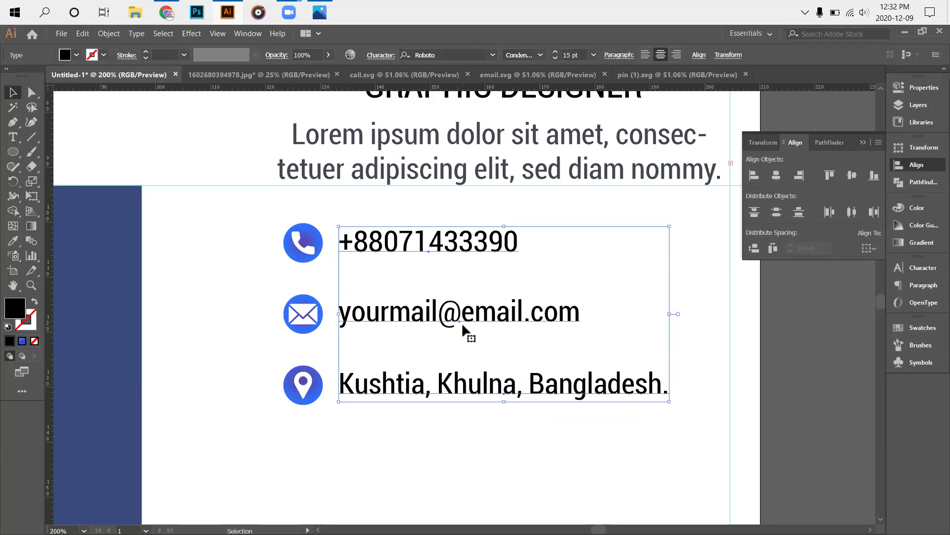
pyautogui.click(757, 408)
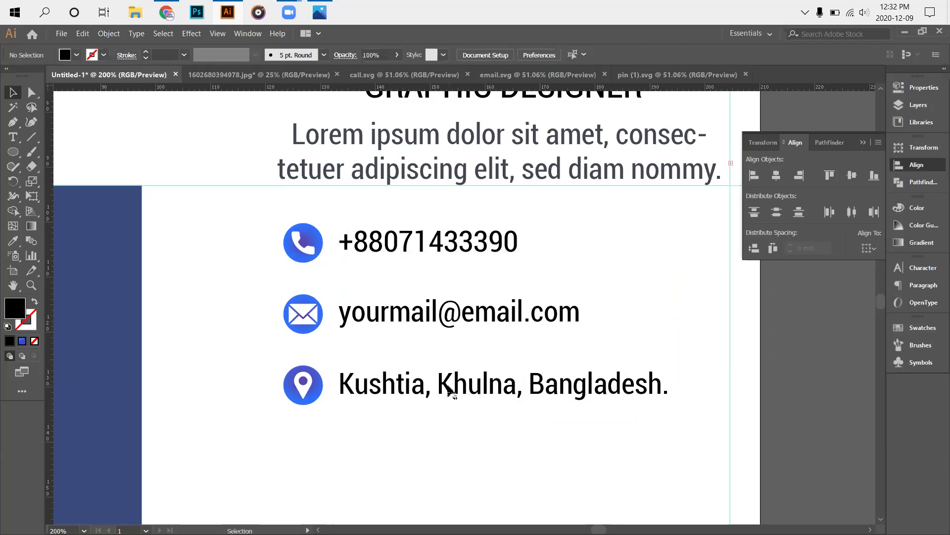
# Ungroup the three circle contact icons.
pyautogui.scroll(3, 429, 331)
pyautogui.scroll(-1, 199, 325)
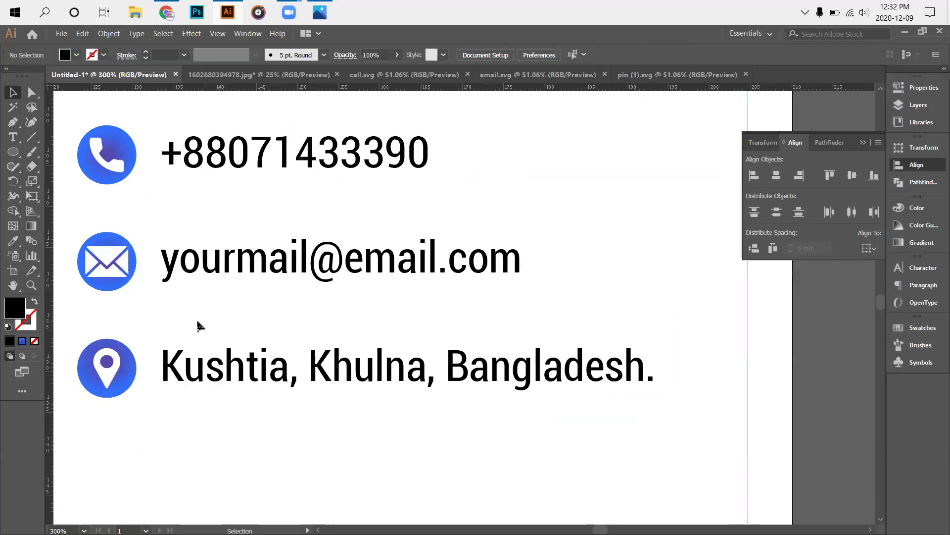
pyautogui.moveTo(64, 131); pyautogui.dragTo(132, 369)
pyautogui.rightClick(96, 203)
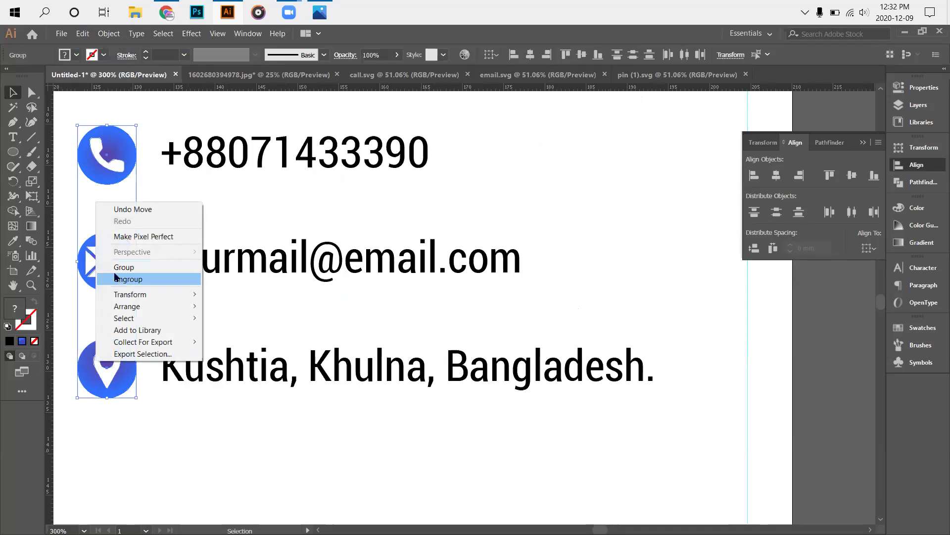
pyautogui.click(122, 280)
# Resize the white phone, envelope and pin glyphs inside their circles.
pyautogui.click(411, 477)
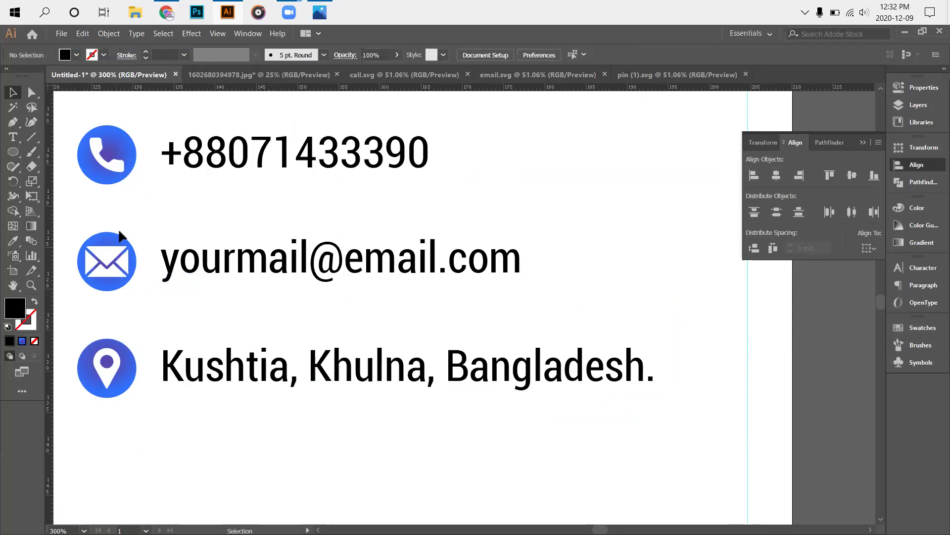
pyautogui.click(112, 178)
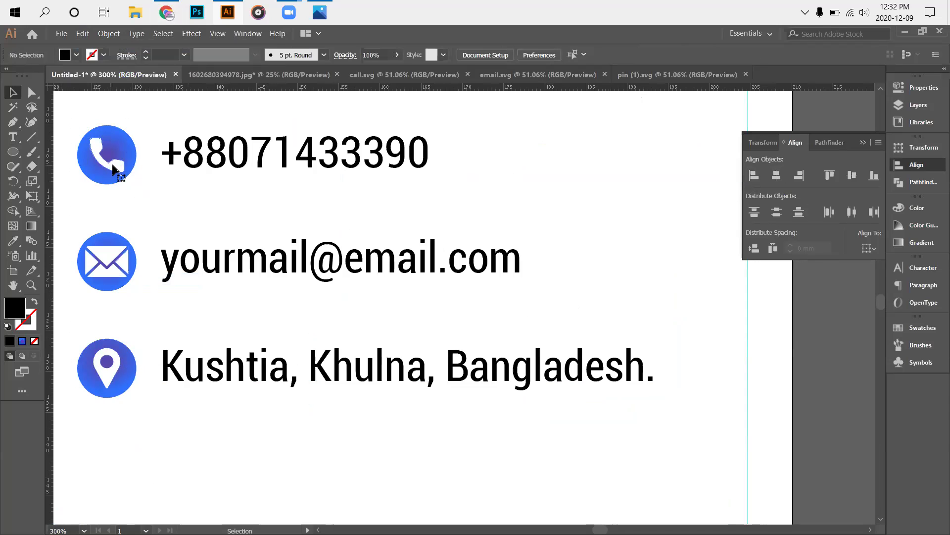
pyautogui.keyDown('shift'); pyautogui.click(120, 261); pyautogui.keyUp('shift')
pyautogui.keyDown('shift'); pyautogui.click(112, 377); pyautogui.keyUp('shift')
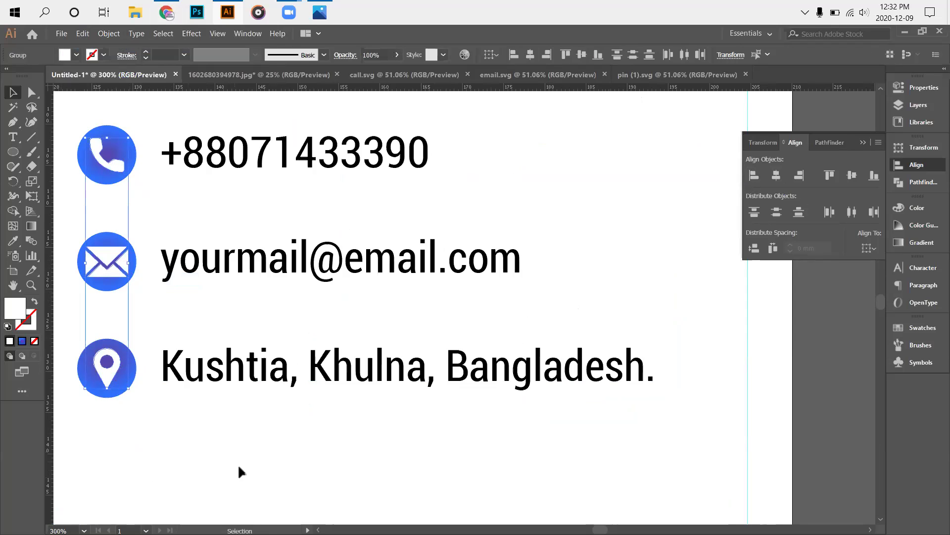
pyautogui.moveTo(128, 388); pyautogui.dragTo(126, 384)
pyautogui.click(86, 201)
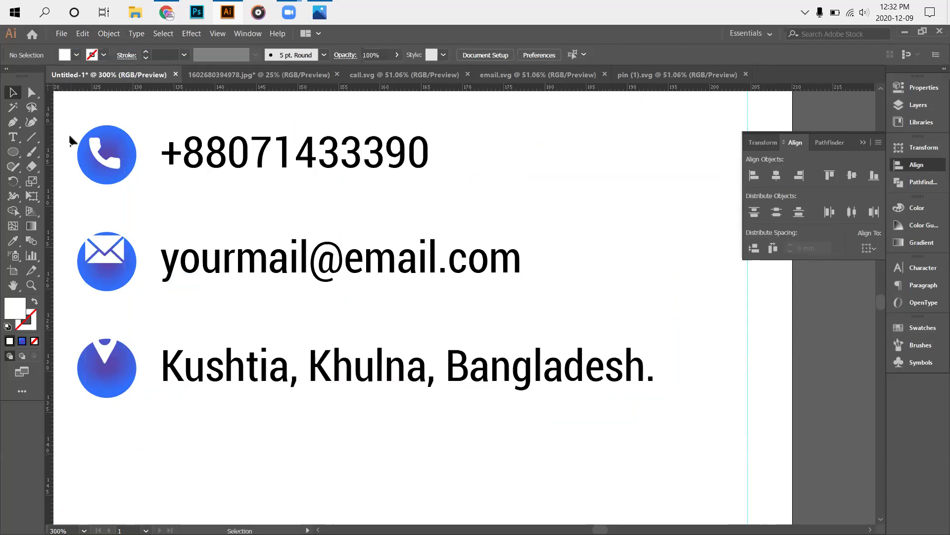
# Centre the phone and envelope glyphs horizontally and vertically in their blue circles.
pyautogui.moveTo(69, 137); pyautogui.dragTo(91, 208)
pyautogui.click(531, 55)
pyautogui.click(581, 55)
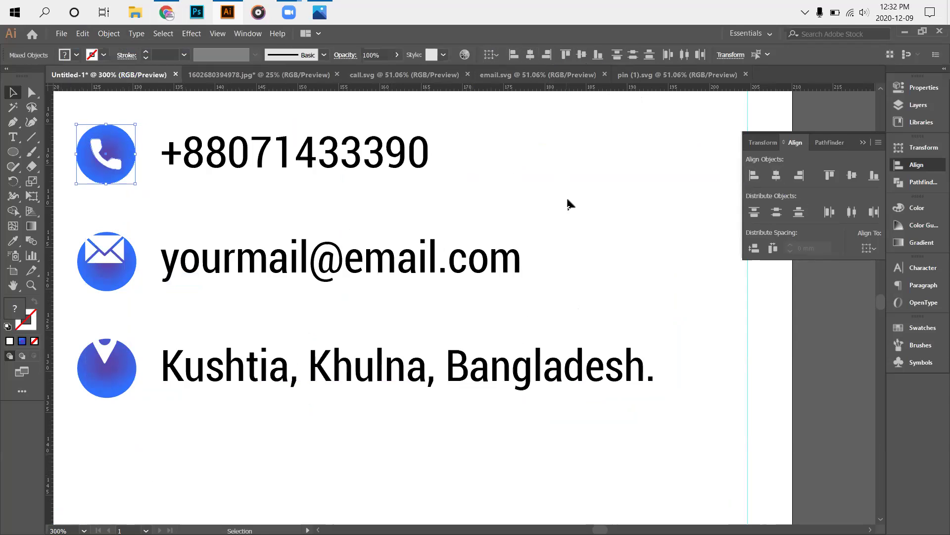
pyautogui.click(569, 203)
pyautogui.moveTo(69, 216); pyautogui.dragTo(133, 289)
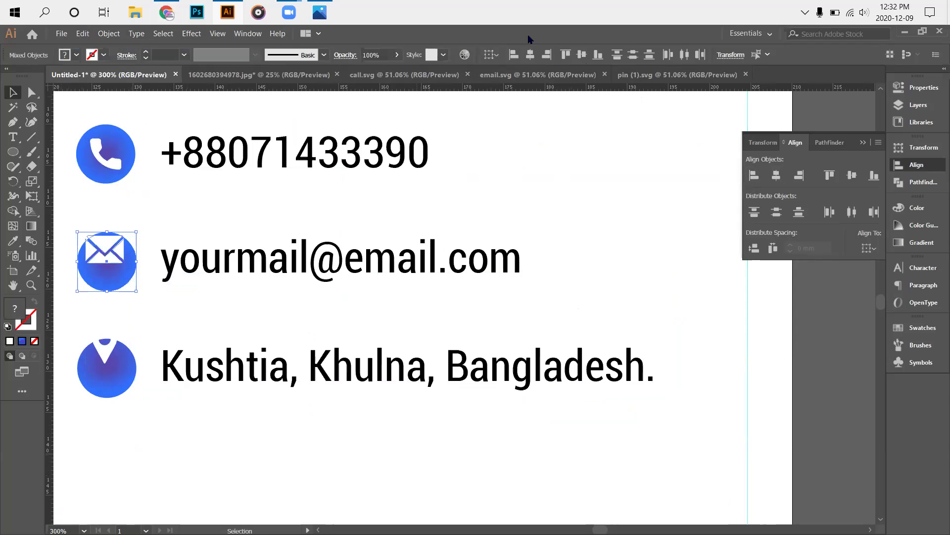
pyautogui.click(531, 55)
pyautogui.click(581, 55)
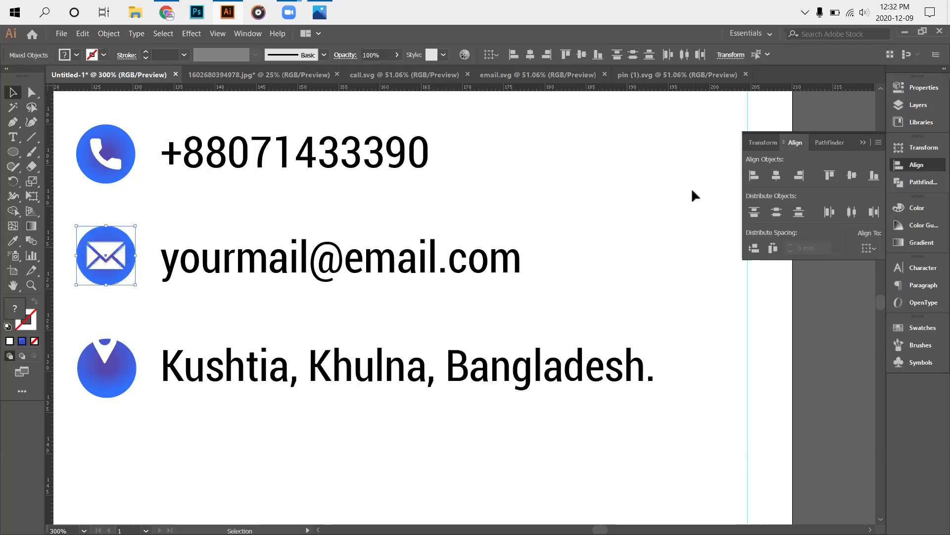
pyautogui.click(691, 187)
# Centre the pin glyph in its circle both ways, then zoom out to 200%.
pyautogui.moveTo(87, 331); pyautogui.dragTo(143, 405)
pyautogui.click(531, 55)
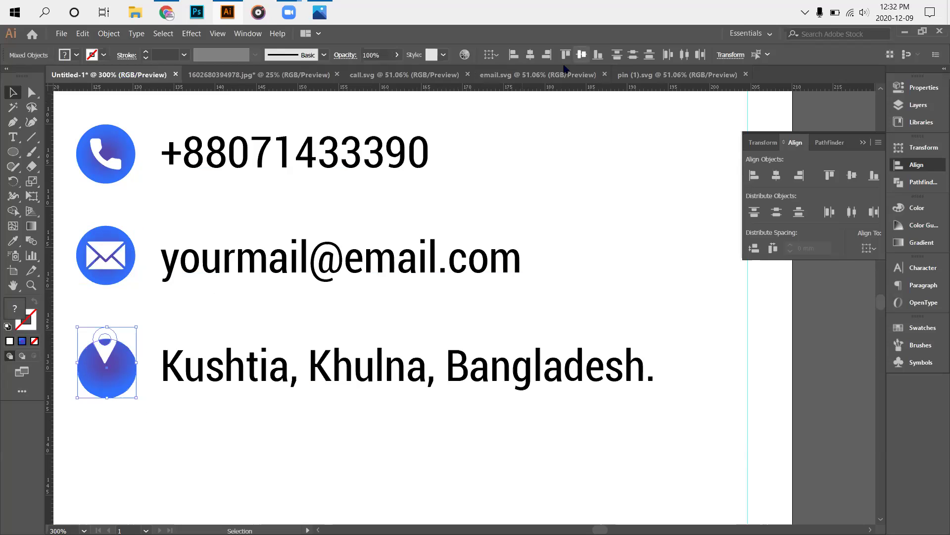
pyautogui.click(531, 56)
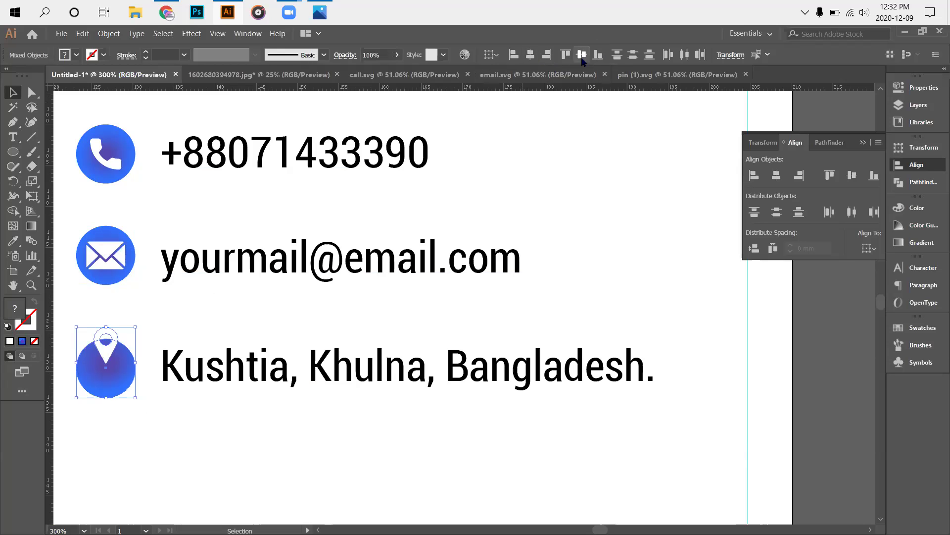
pyautogui.click(587, 55)
pyautogui.click(665, 182)
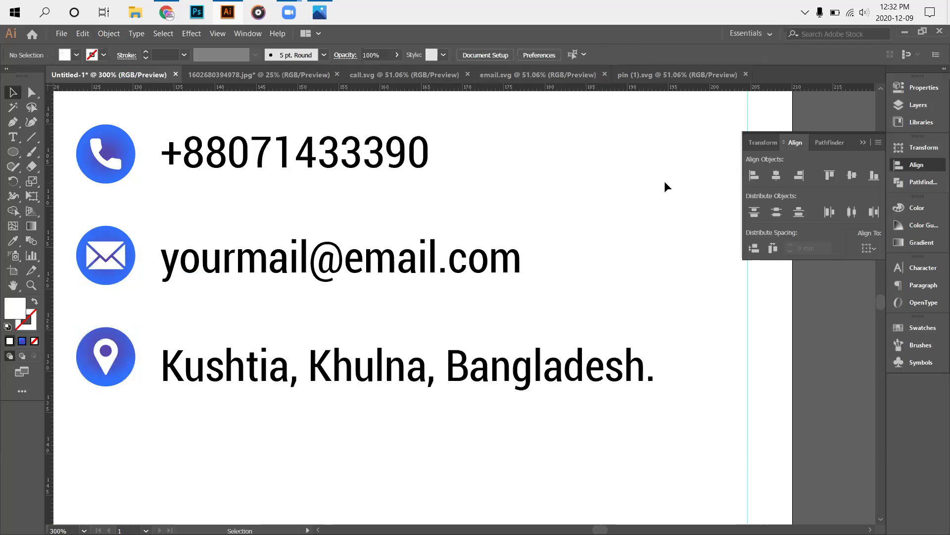
pyautogui.hotkey('ctrl', '-')
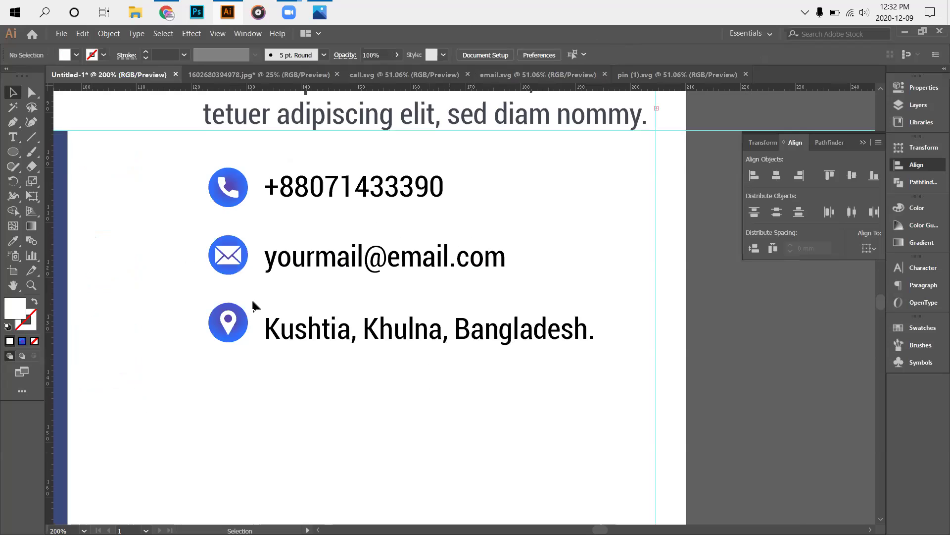
# Group the shapes of the phone, envelope and pin icons separately.
pyautogui.moveTo(194, 162); pyautogui.dragTo(230, 210)
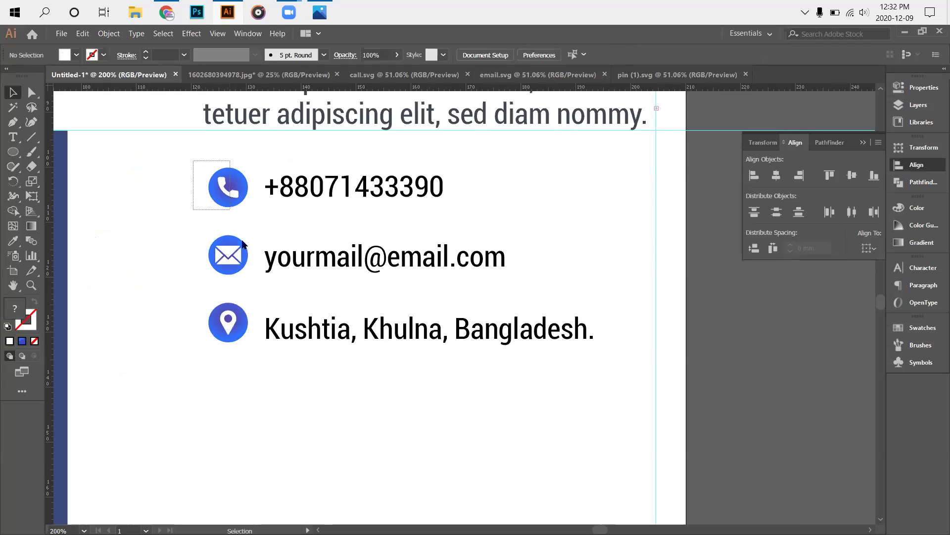
pyautogui.rightClick(222, 183)
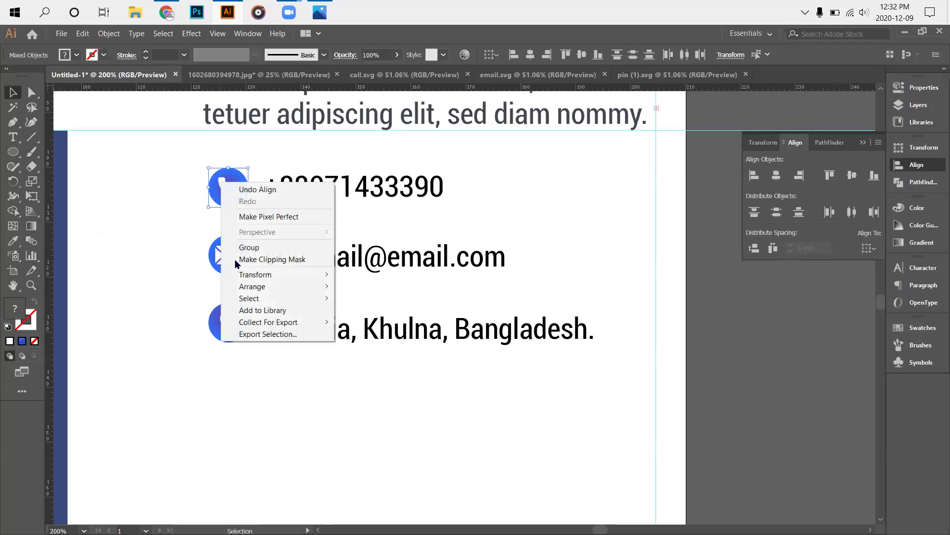
pyautogui.click(248, 247)
pyautogui.moveTo(204, 293); pyautogui.dragTo(248, 227)
pyautogui.rightClick(236, 261)
pyautogui.press('Return')
pyautogui.click(375, 213)
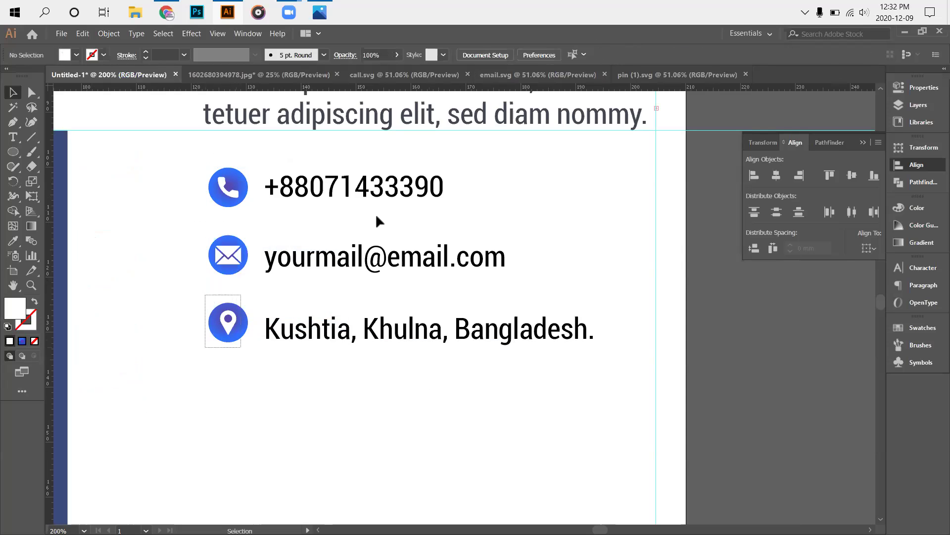
pyautogui.moveTo(200, 352); pyautogui.dragTo(243, 300)
pyautogui.rightClick(229, 308)
pyautogui.press('Down')
pyautogui.press('Down')
pyautogui.press('Down')
pyautogui.press('Return')
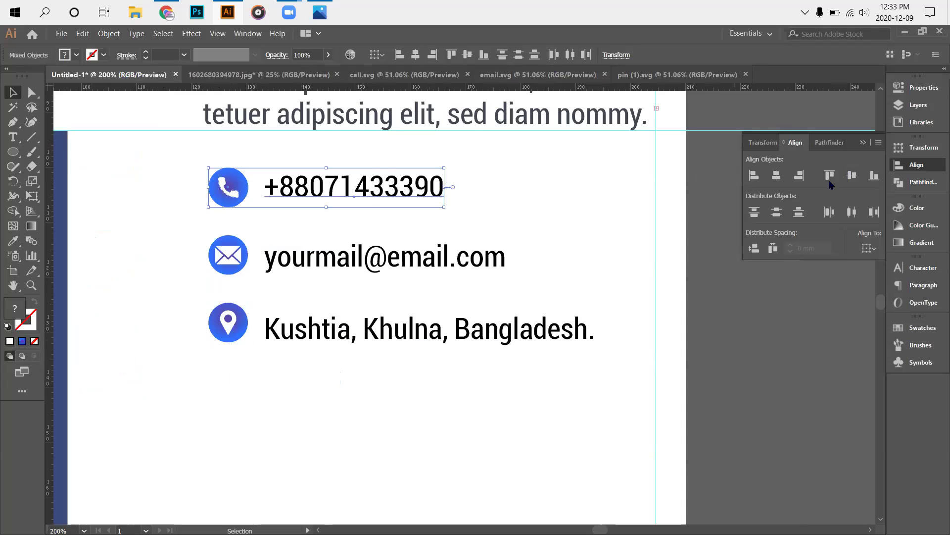
# Vertically centre the envelope and pin icons with the e-mail and address text lines.
pyautogui.moveTo(161, 230); pyautogui.dragTo(304, 278)
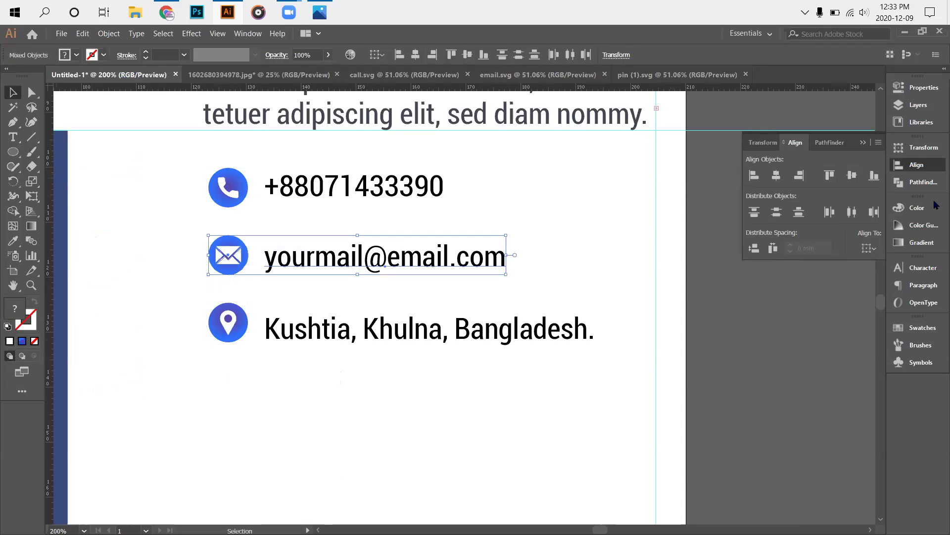
pyautogui.click(856, 177)
pyautogui.moveTo(197, 295); pyautogui.dragTo(312, 355)
pyautogui.click(852, 175)
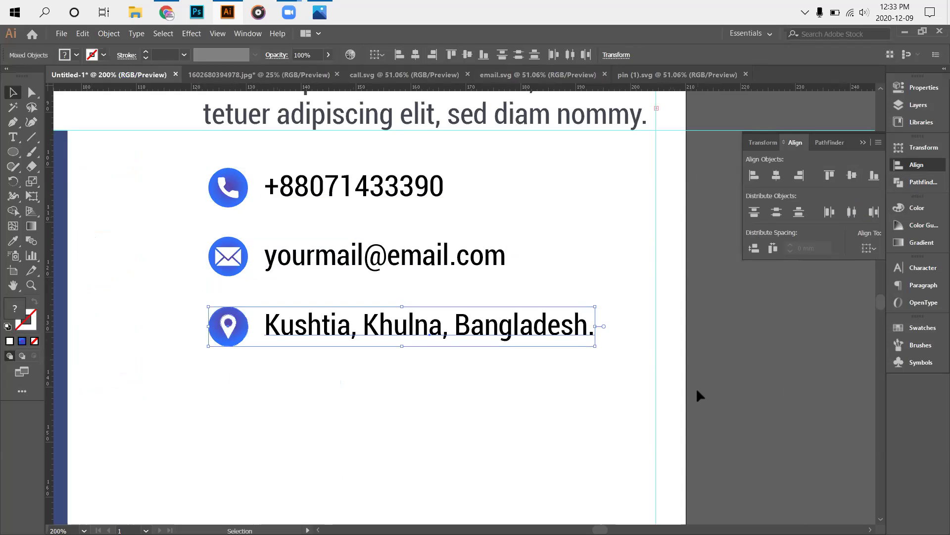
pyautogui.click(698, 394)
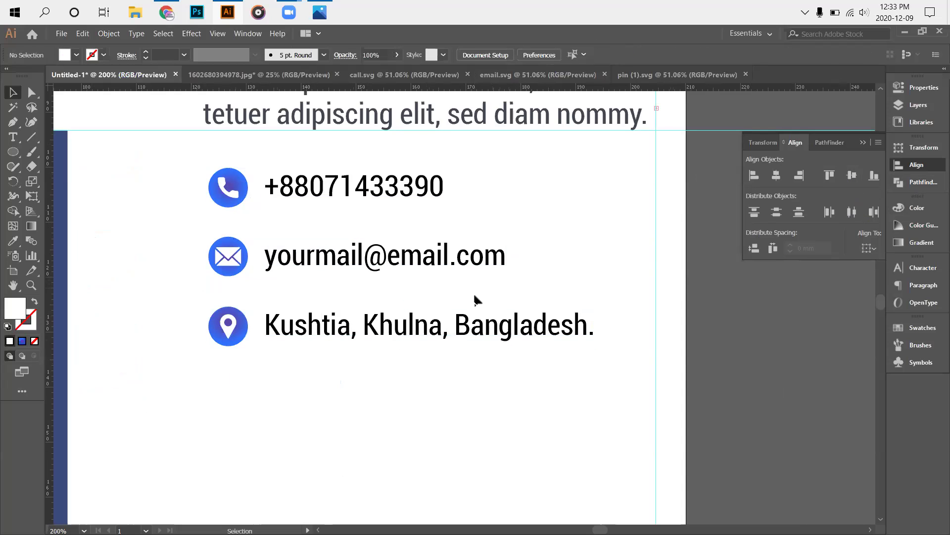
# Review the contact rows, briefly selecting the e-mail address text.
pyautogui.scroll(-1, 410, 344)
pyautogui.scroll(-1, 400, 357)
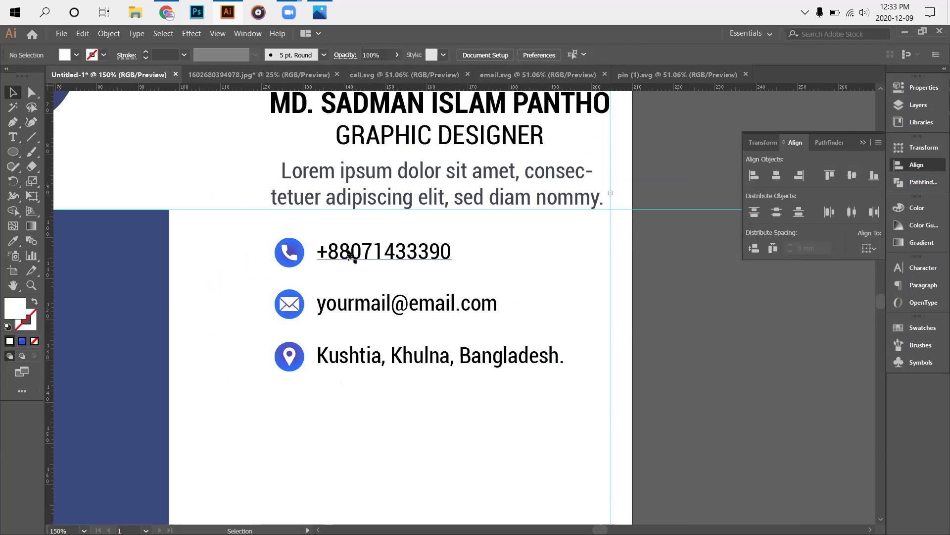
pyautogui.scroll(-1, 424, 344)
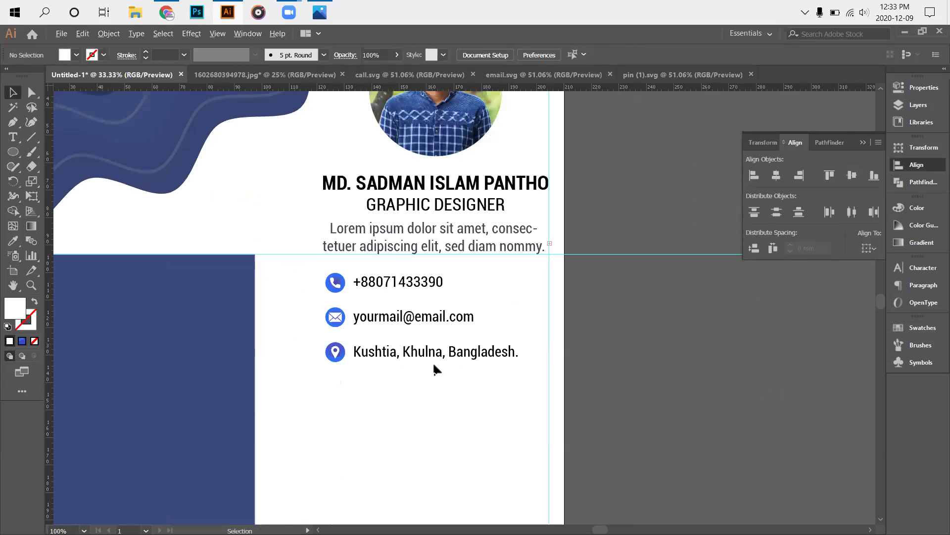
pyautogui.scroll(-2, 433, 369)
pyautogui.scroll(3, 429, 371)
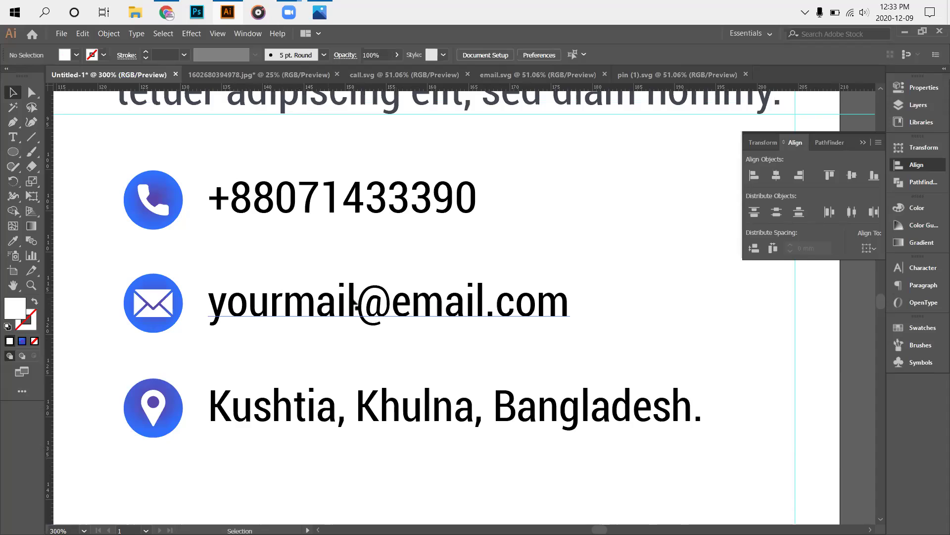
pyautogui.click(268, 301)
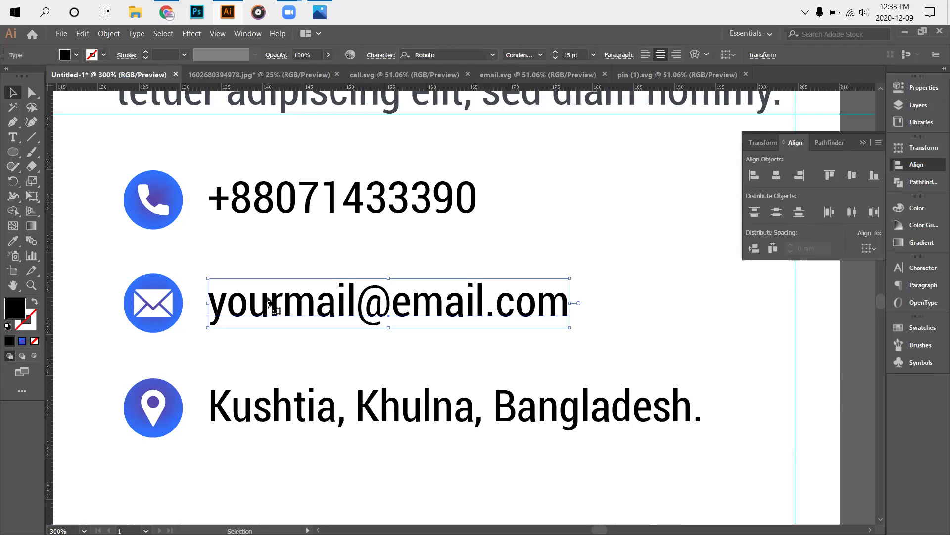
pyautogui.click(712, 339)
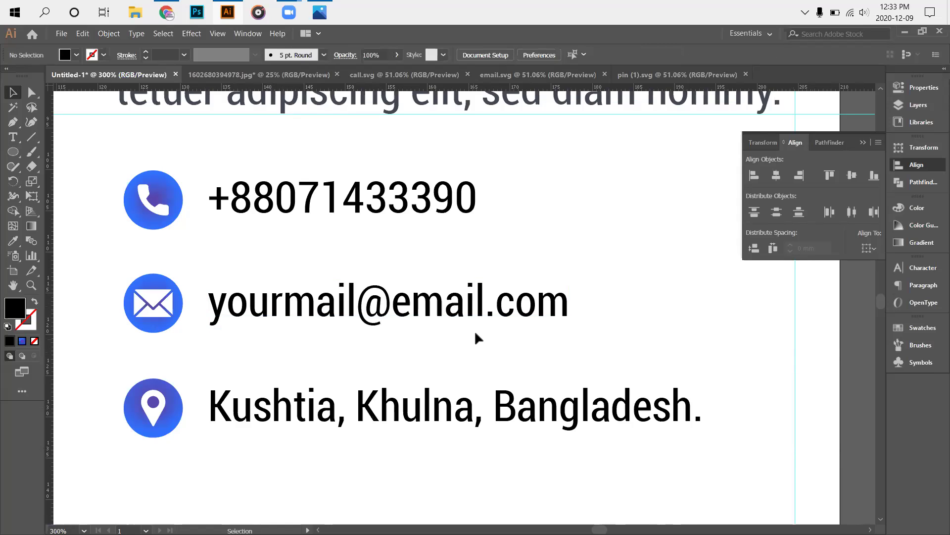
pyautogui.scroll(-1, 479, 340)
pyautogui.scroll(-1, 485, 343)
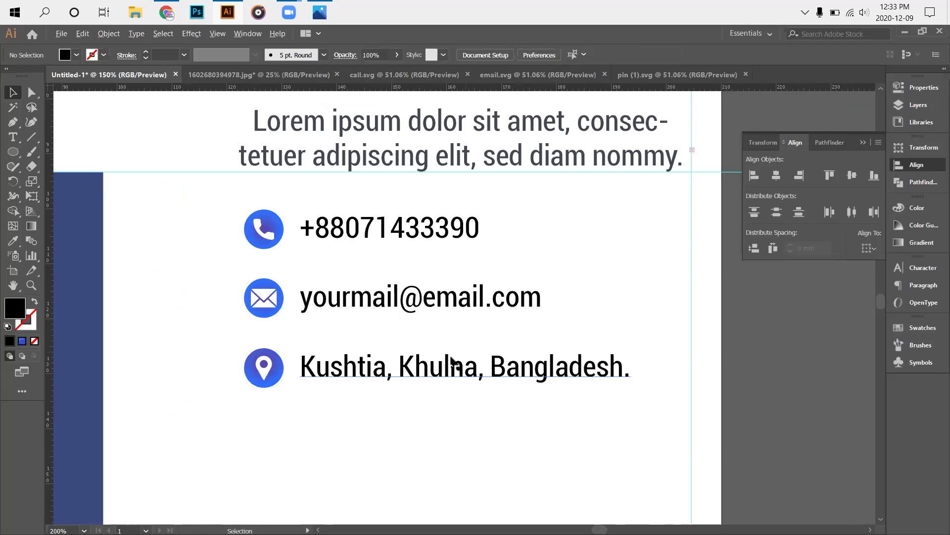
pyautogui.scroll(-2, 460, 355)
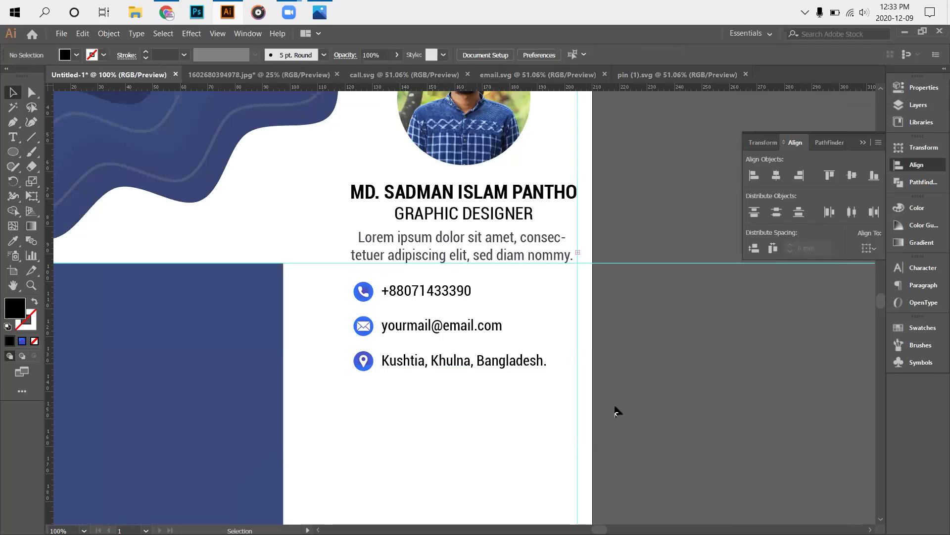
# Group the phone icon with its number, the envelope with the e-mail, and the pin with the address.
pyautogui.moveTo(354, 274); pyautogui.dragTo(497, 300)
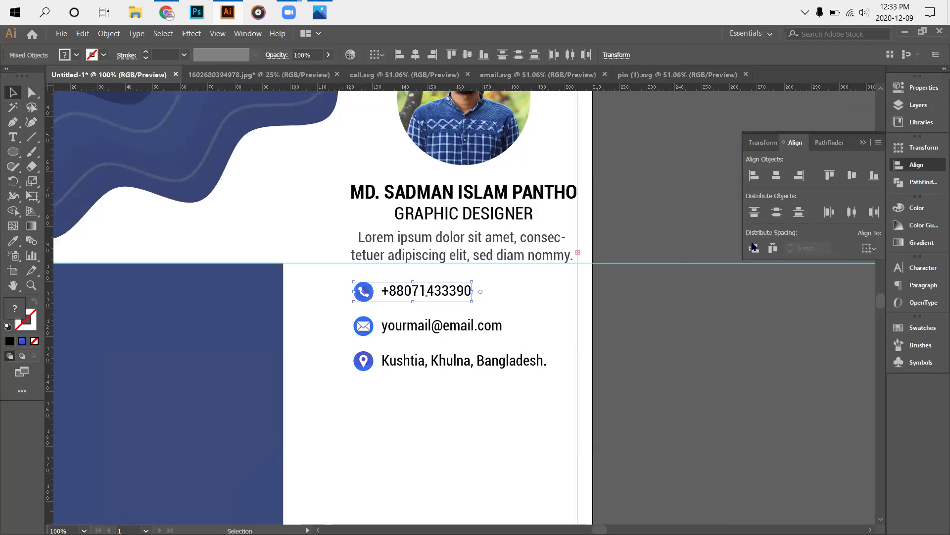
pyautogui.rightClick(425, 287)
pyautogui.click(473, 348)
pyautogui.moveTo(371, 307); pyautogui.dragTo(494, 324)
pyautogui.rightClick(475, 327)
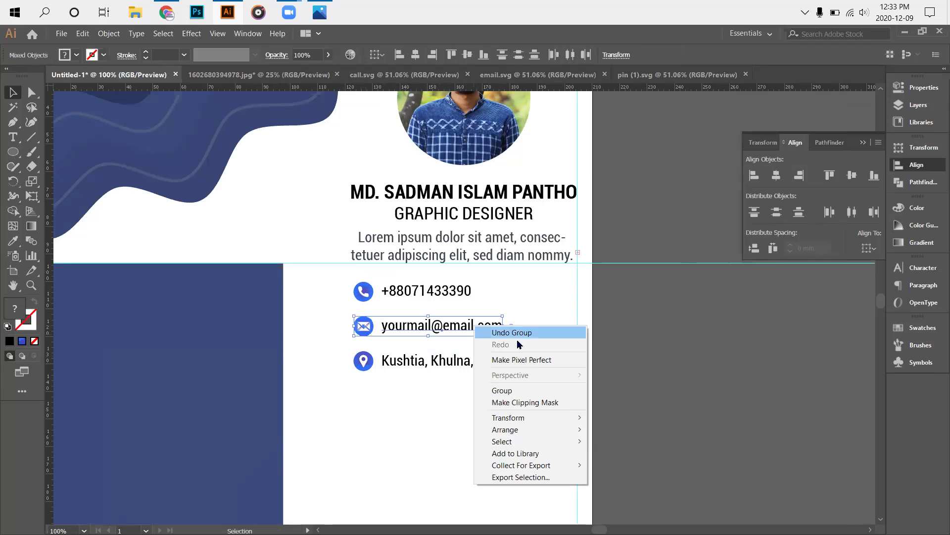
pyautogui.click(532, 390)
pyautogui.moveTo(340, 352); pyautogui.dragTo(465, 380)
pyautogui.rightClick(456, 368)
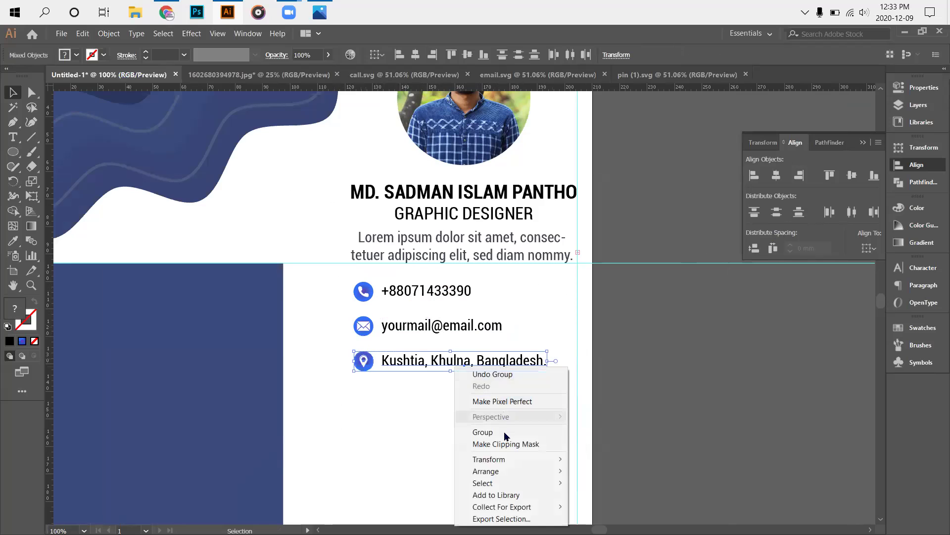
pyautogui.click(506, 432)
# Select all three grouped contact rows together.
pyautogui.moveTo(434, 370); pyautogui.dragTo(369, 282)
pyautogui.hotkey('ctrl', 'shift', 'a')
pyautogui.hotkey('ctrl', 'z')
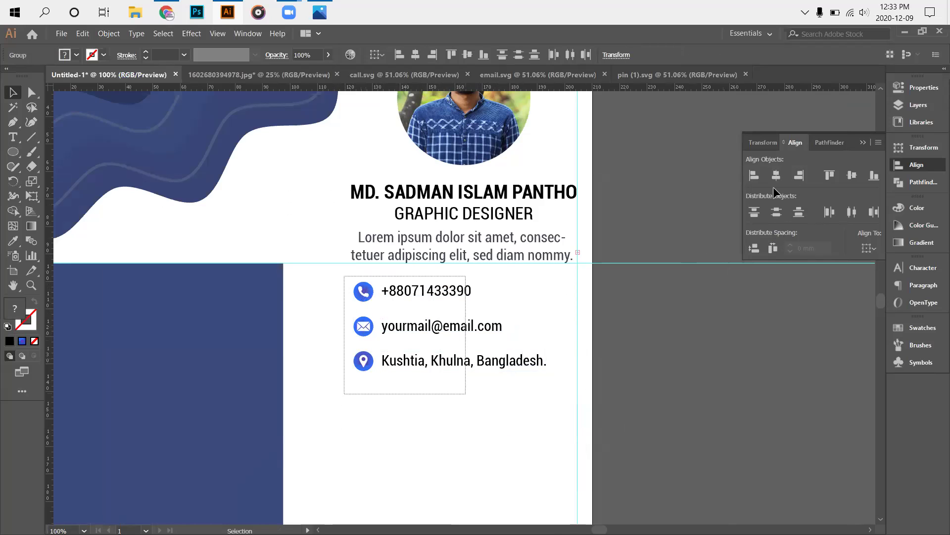
# Try centring the contact rows under the photo, then undo the alignment.
pyautogui.scroll(1, 738, 322)
pyautogui.keyDown('shift'); pyautogui.click(460, 149); pyautogui.keyUp('shift')
pyautogui.click(776, 175)
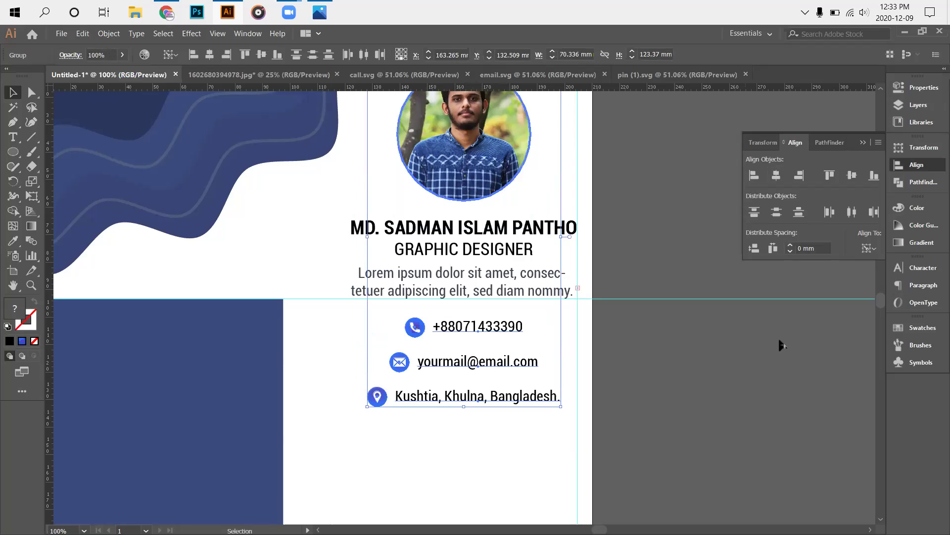
pyautogui.hotkey('ctrl', 'shift', 'a')
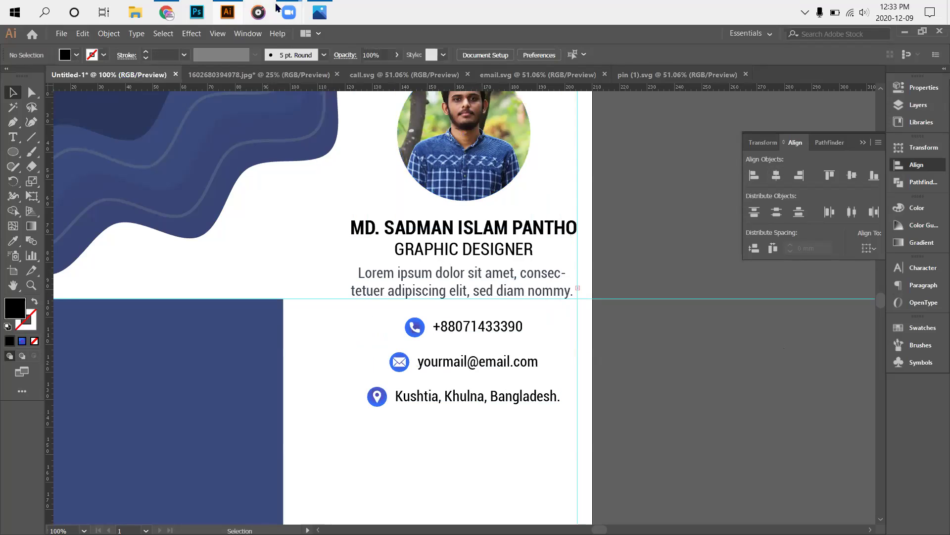
pyautogui.scroll(-1, 626, 411)
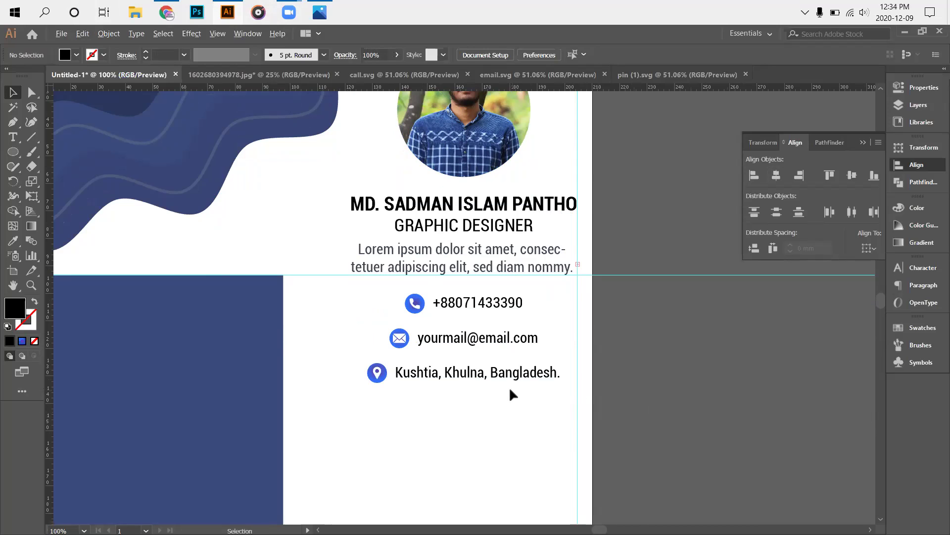
pyautogui.scroll(-3, 523, 415)
pyautogui.scroll(5, 513, 412)
pyautogui.scroll(1, 419, 330)
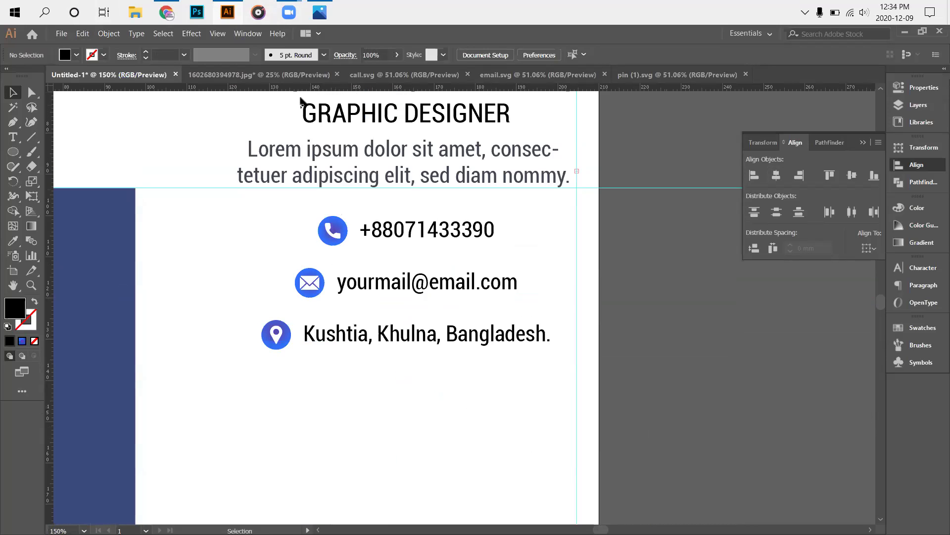
pyautogui.click(83, 33)
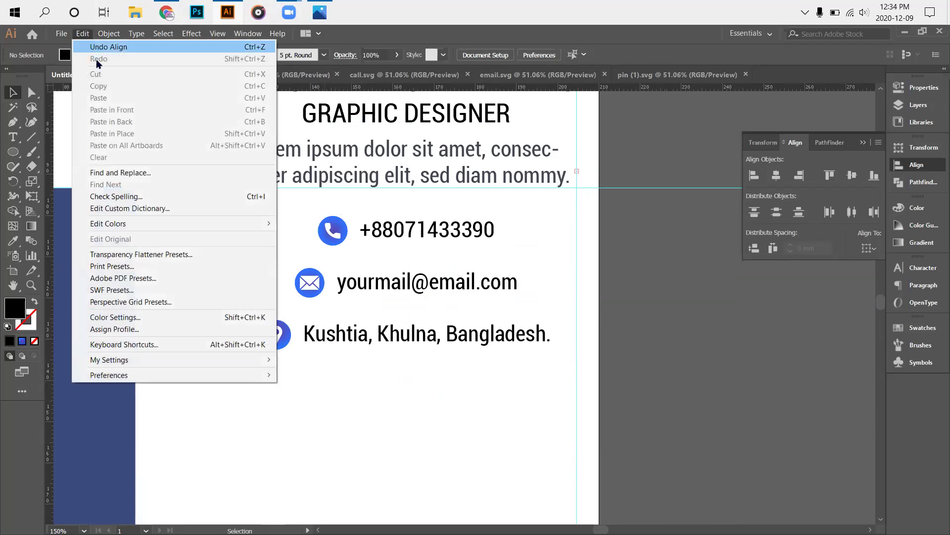
pyautogui.click(108, 47)
# Group the three contact rows into one group.
pyautogui.click(310, 304)
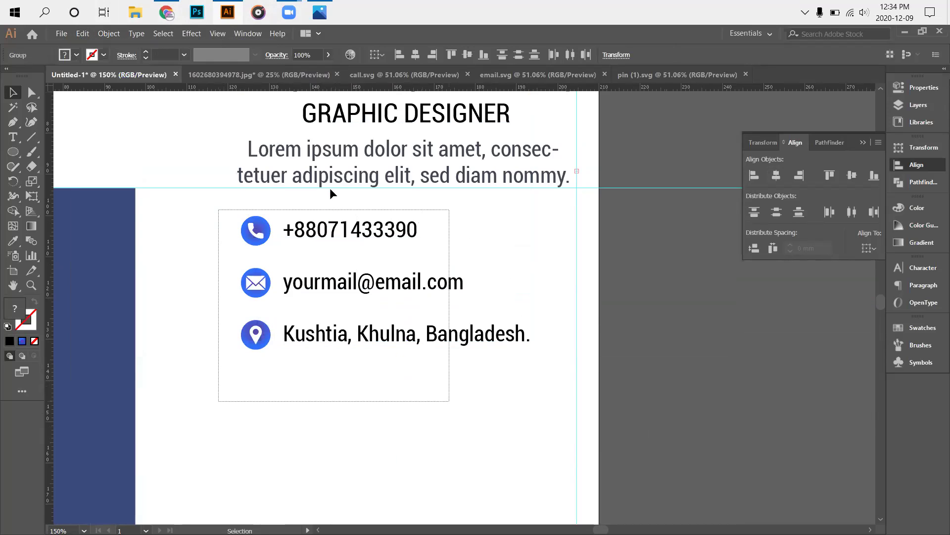
pyautogui.rightClick(341, 226)
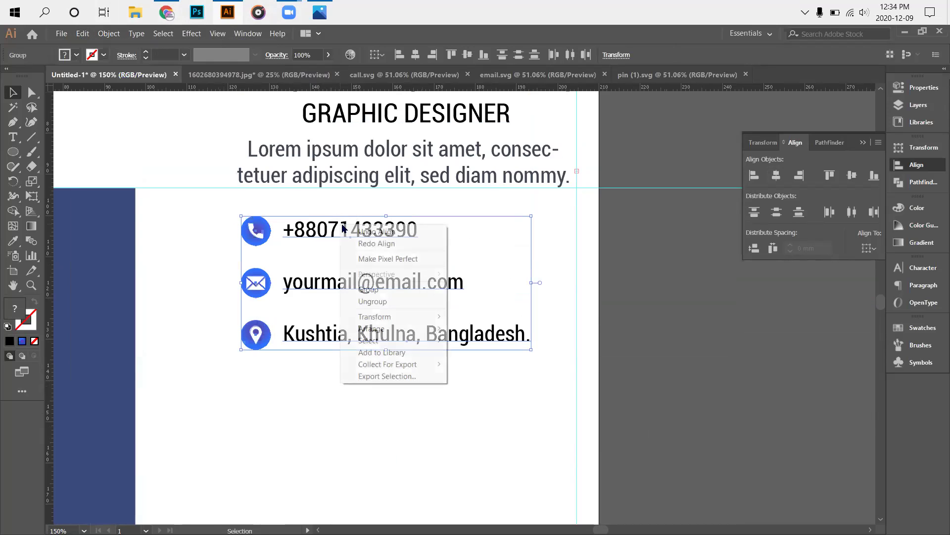
pyautogui.click(392, 291)
pyautogui.click(656, 354)
# Select the contact group, briefly entering and leaving the portrait clip group.
pyautogui.scroll(2, 395, 333)
pyautogui.moveTo(237, 275); pyautogui.dragTo(398, 426)
pyautogui.scroll(2, 399, 373)
pyautogui.scroll(2, 410, 297)
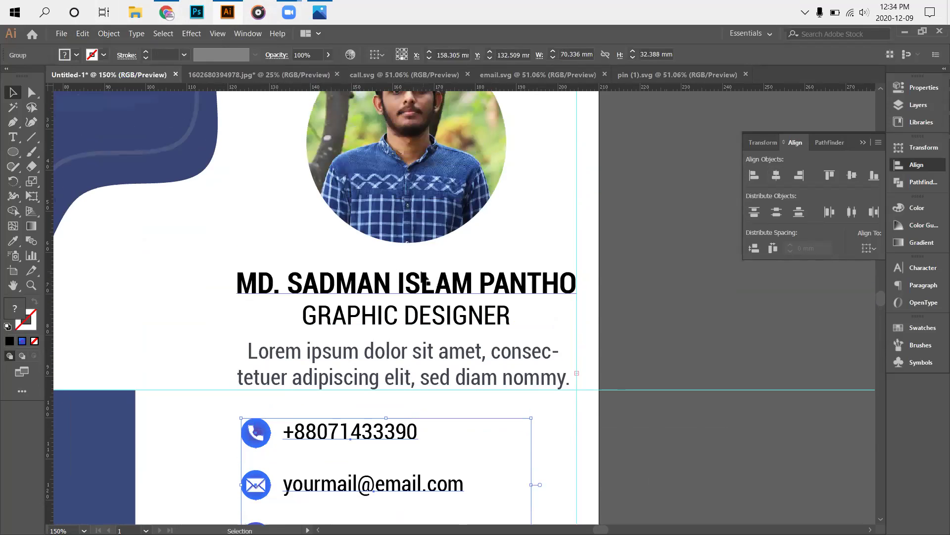
pyautogui.doubleClick(450, 168)
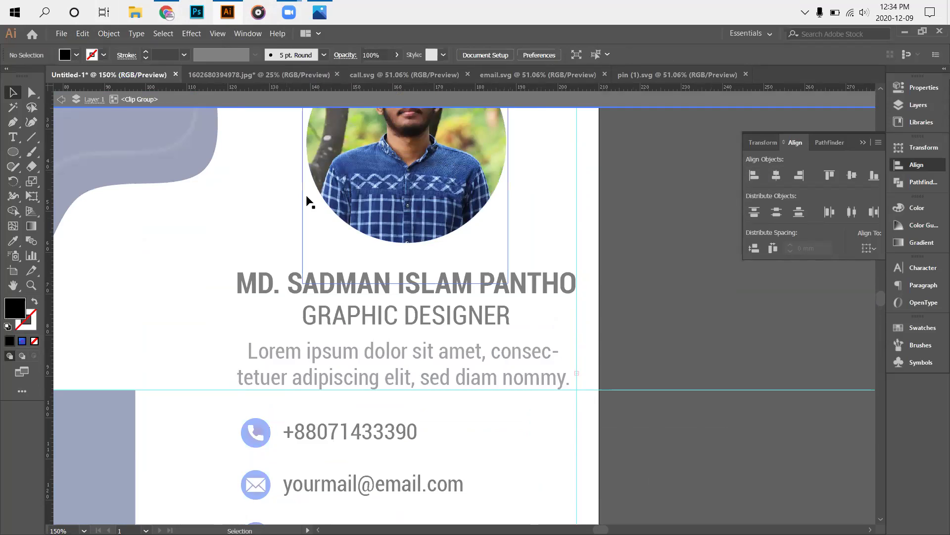
pyautogui.click(495, 99)
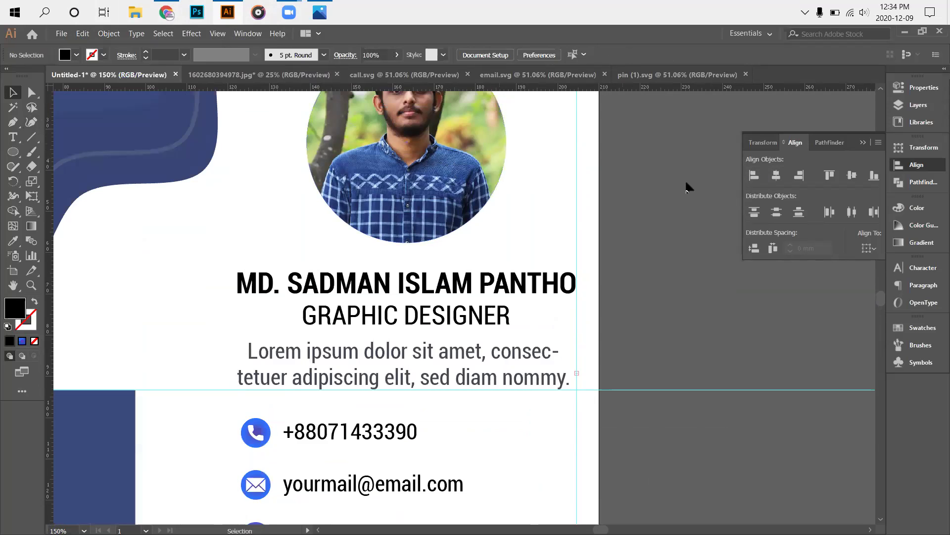
pyautogui.scroll(-2, 545, 302)
pyautogui.moveTo(240, 361); pyautogui.dragTo(355, 495)
pyautogui.scroll(2, 403, 297)
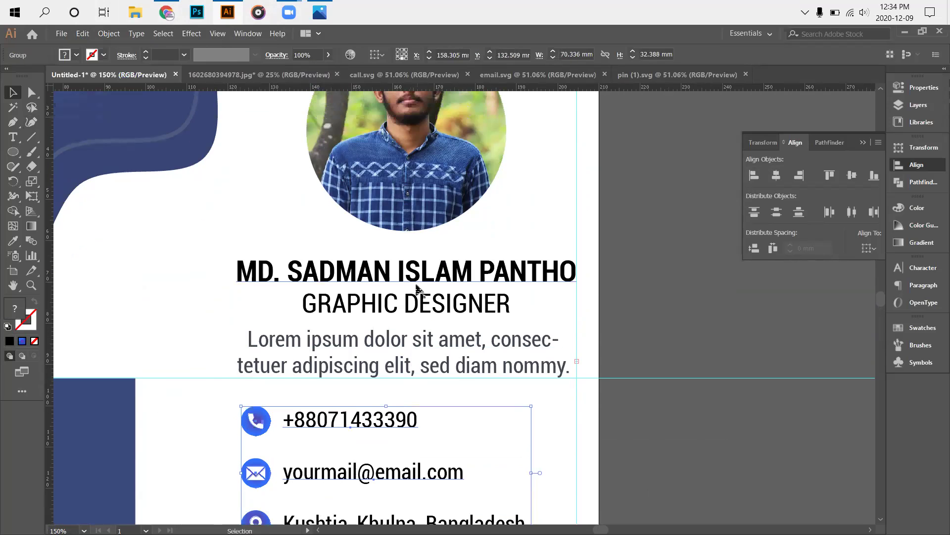
# Horizontally centre the contact group on the portrait as key object.
pyautogui.keyDown('shift'); pyautogui.click(403, 214); pyautogui.keyUp('shift')
pyautogui.click(403, 214)
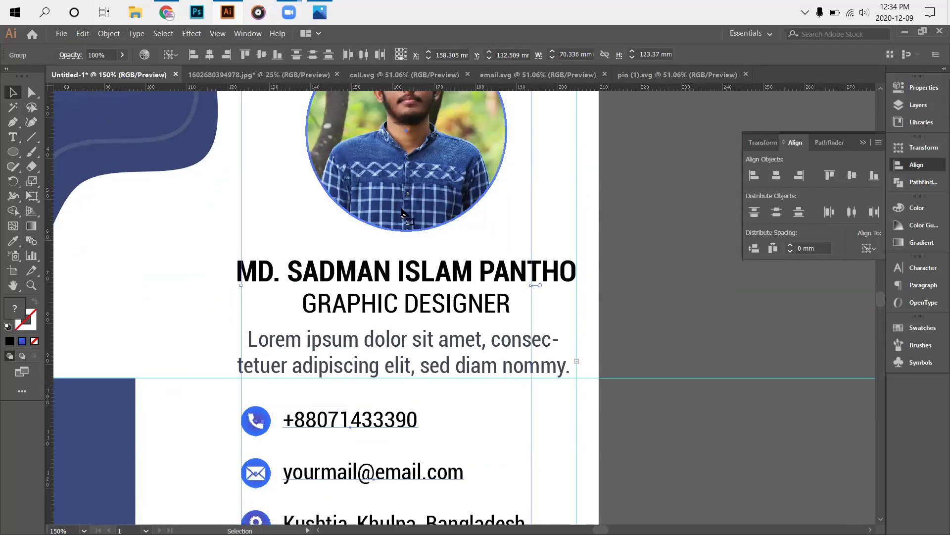
pyautogui.click(776, 175)
pyautogui.click(791, 371)
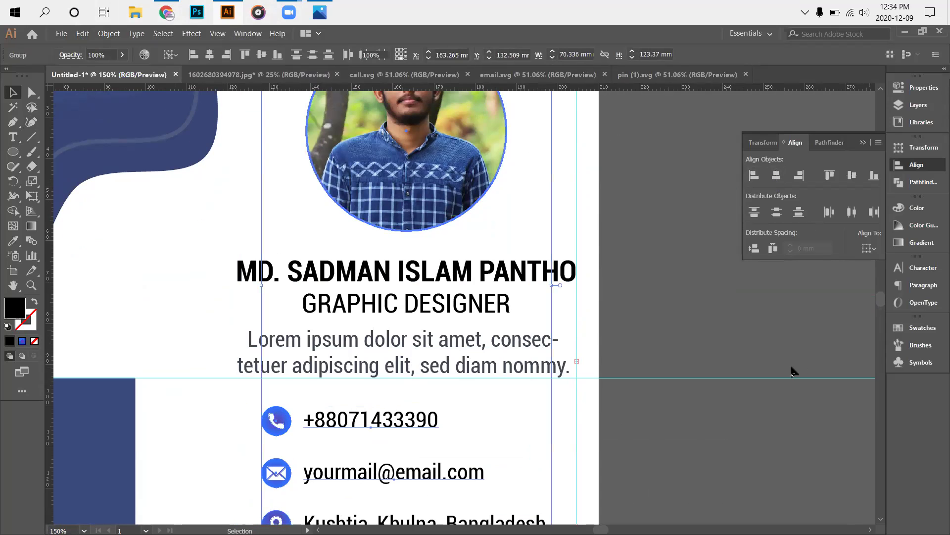
pyautogui.scroll(-2, 754, 352)
pyautogui.scroll(-5, 756, 352)
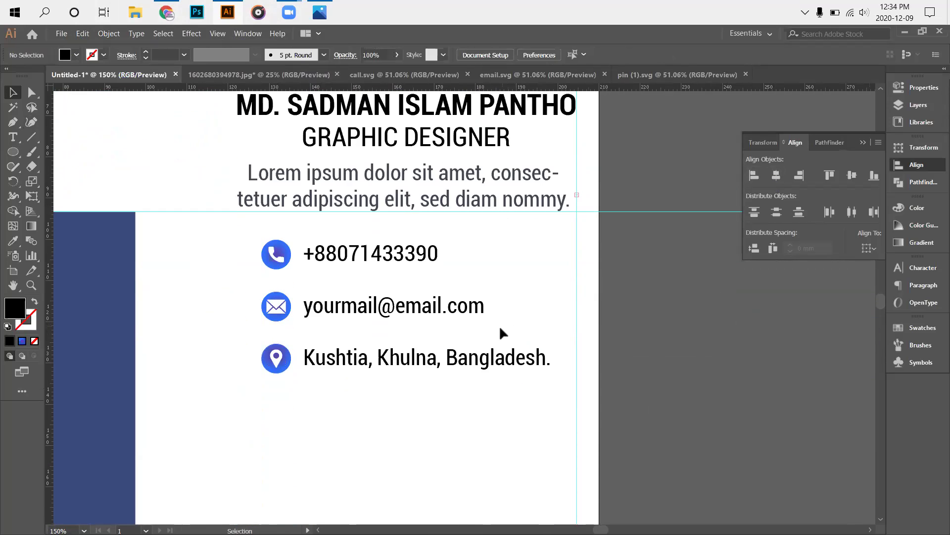
pyautogui.scroll(-3, 498, 366)
pyautogui.scroll(4, 446, 386)
pyautogui.scroll(4, 433, 370)
# Nudge the contact rows group down two steps.
pyautogui.moveTo(179, 220); pyautogui.dragTo(399, 422)
pyautogui.press('Down')
pyautogui.press('Down')
pyautogui.press('Down')
pyautogui.press('Down')
pyautogui.press('Down')
pyautogui.press('Down')
pyautogui.press('Down')
pyautogui.press('Down')
pyautogui.press('Down')
pyautogui.press('Down')
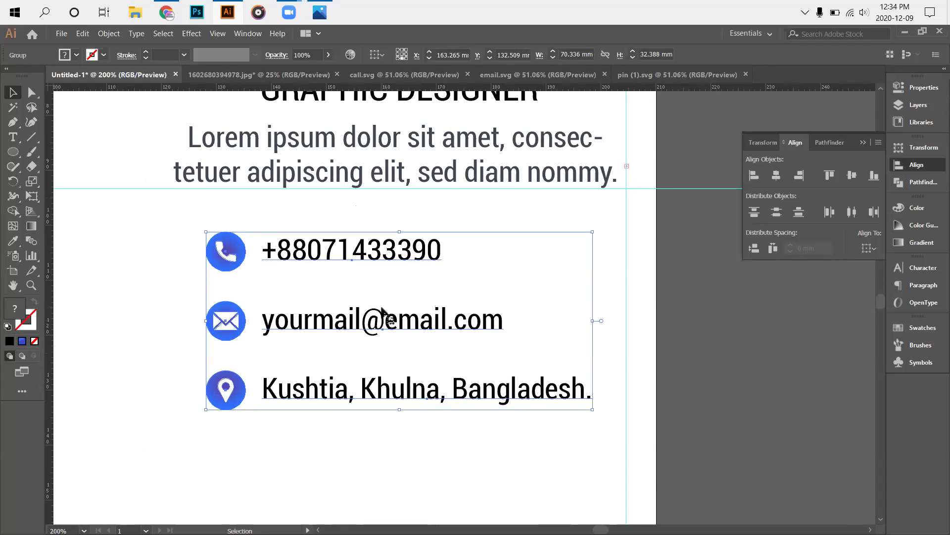
pyautogui.press('Down')
pyautogui.press('Down')
pyautogui.press('Down')
pyautogui.press('Down')
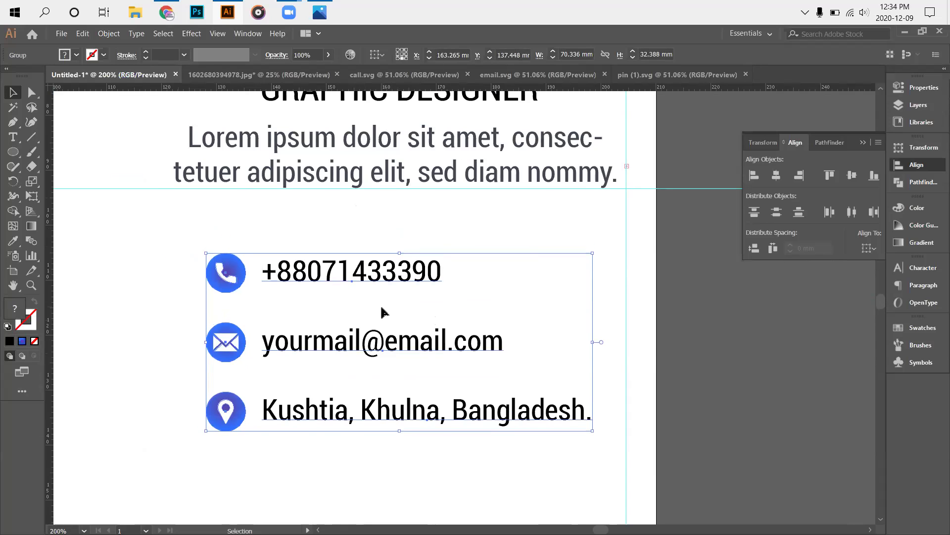
pyautogui.scroll(1, 380, 304)
pyautogui.click(737, 399)
# Ungroup the contact rows and nudge the address row up.
pyautogui.moveTo(196, 418); pyautogui.dragTo(338, 465)
pyautogui.rightClick(314, 446)
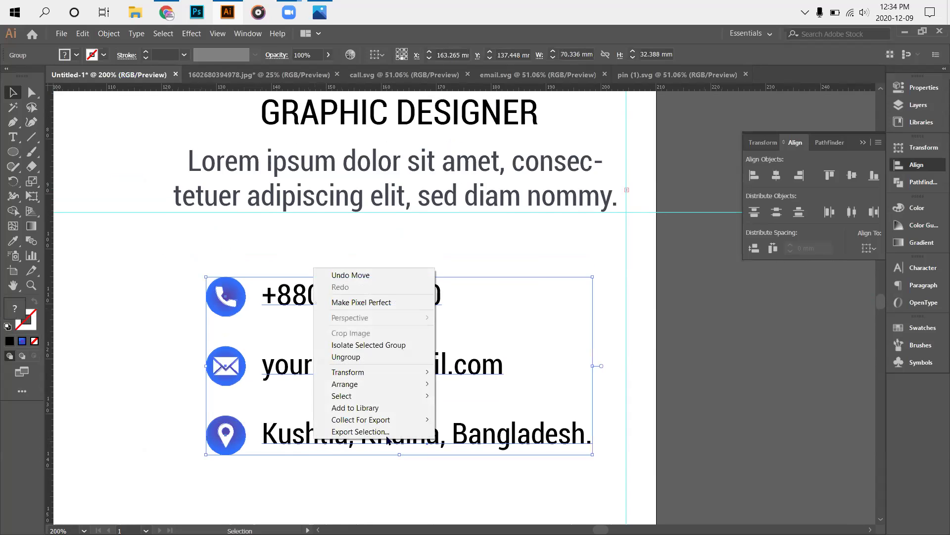
pyautogui.click(381, 357)
pyautogui.moveTo(188, 404); pyautogui.dragTo(556, 451)
pyautogui.press('Up')
pyautogui.press('Up')
pyautogui.press('Up')
pyautogui.press('Up')
pyautogui.press('Up')
pyautogui.press('Up')
pyautogui.press('Up')
pyautogui.press('Up')
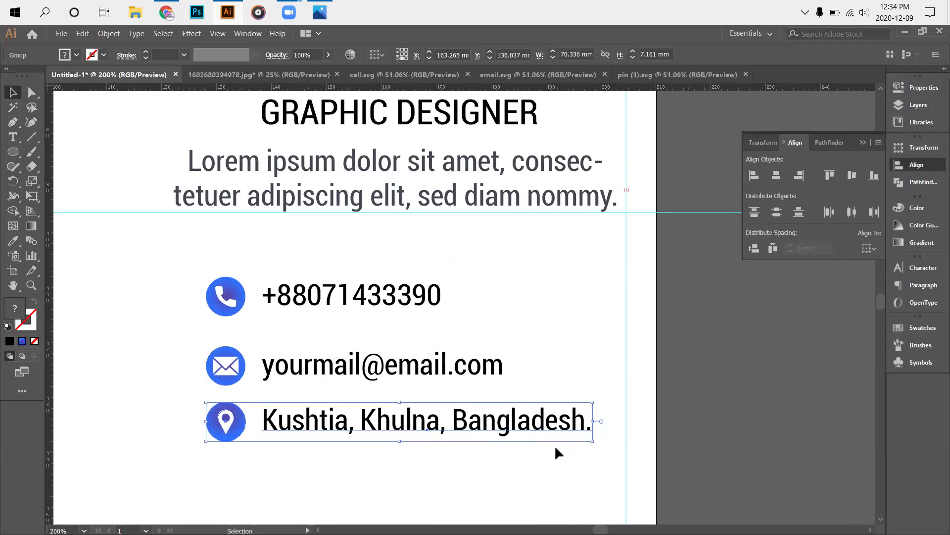
# Distribute vertical space evenly across the phone, e-mail and address rows.
pyautogui.moveTo(198, 280); pyautogui.dragTo(357, 475)
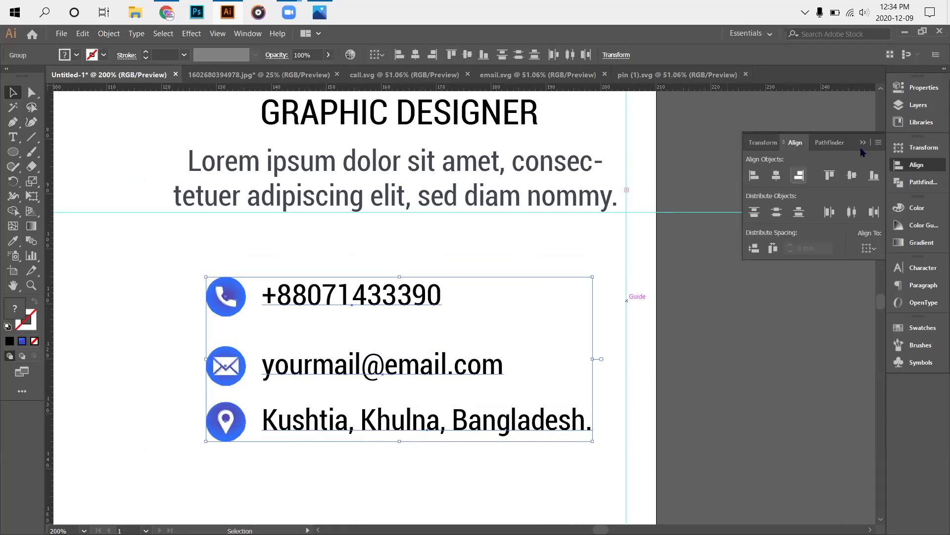
pyautogui.click(753, 247)
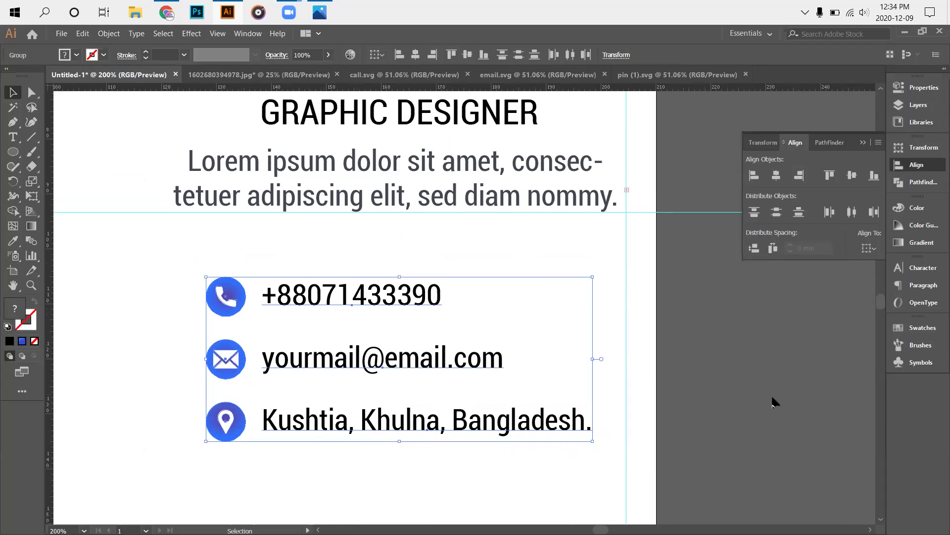
pyautogui.click(597, 375)
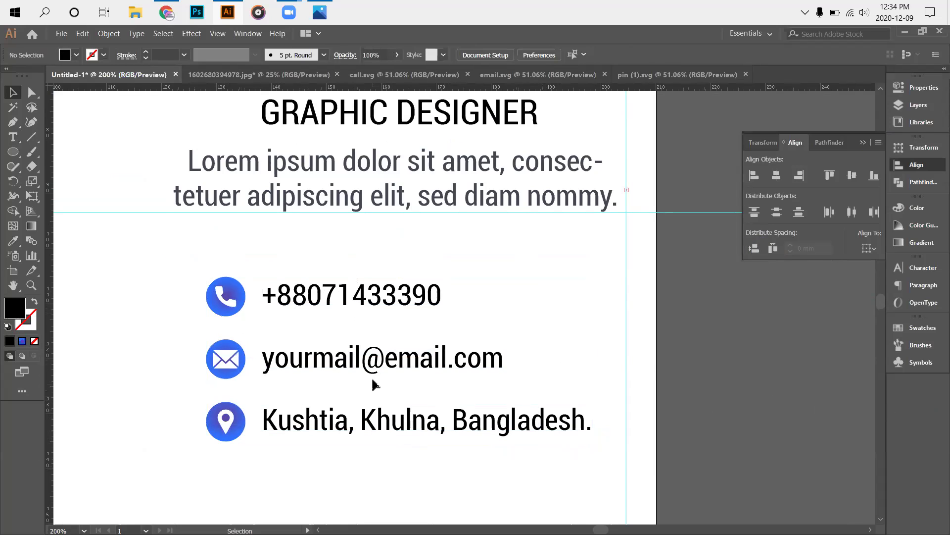
pyautogui.scroll(-3, 371, 376)
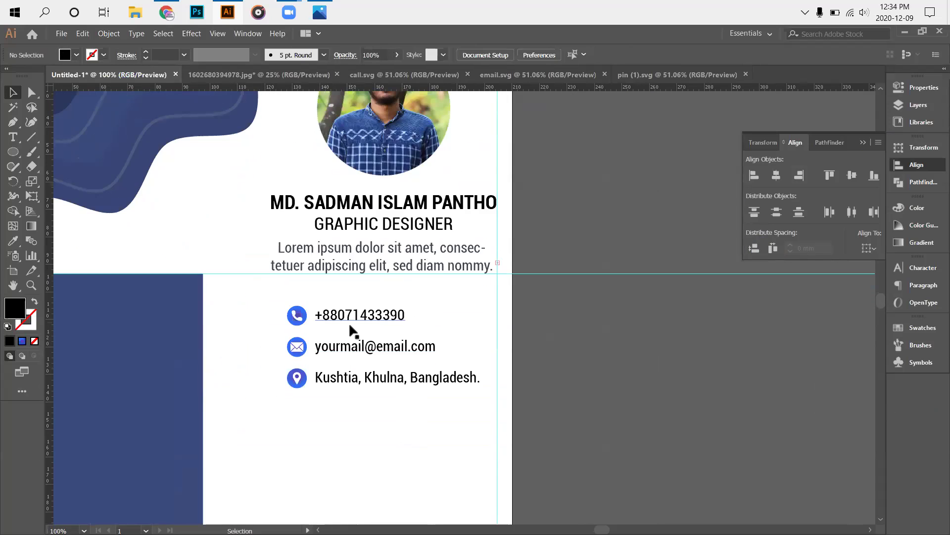
pyautogui.scroll(-3, 388, 354)
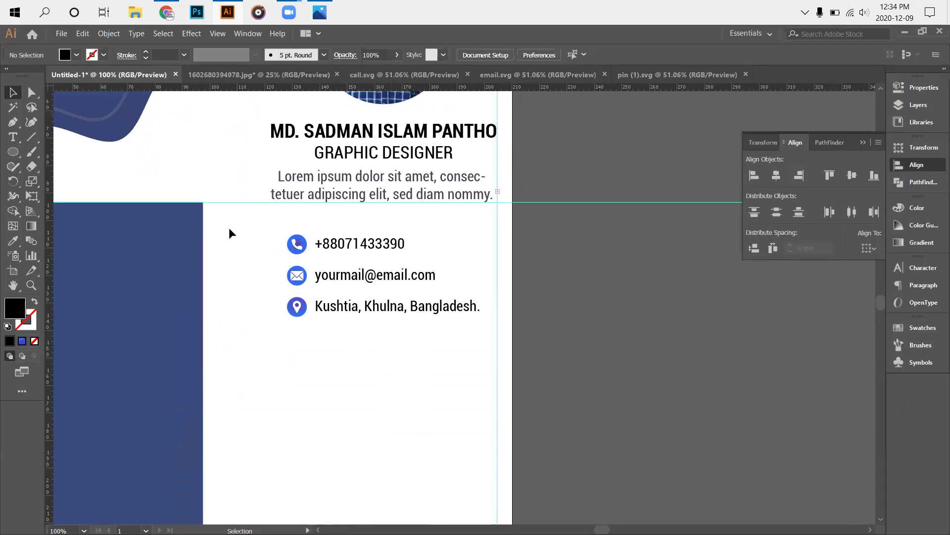
pyautogui.click(320, 13)
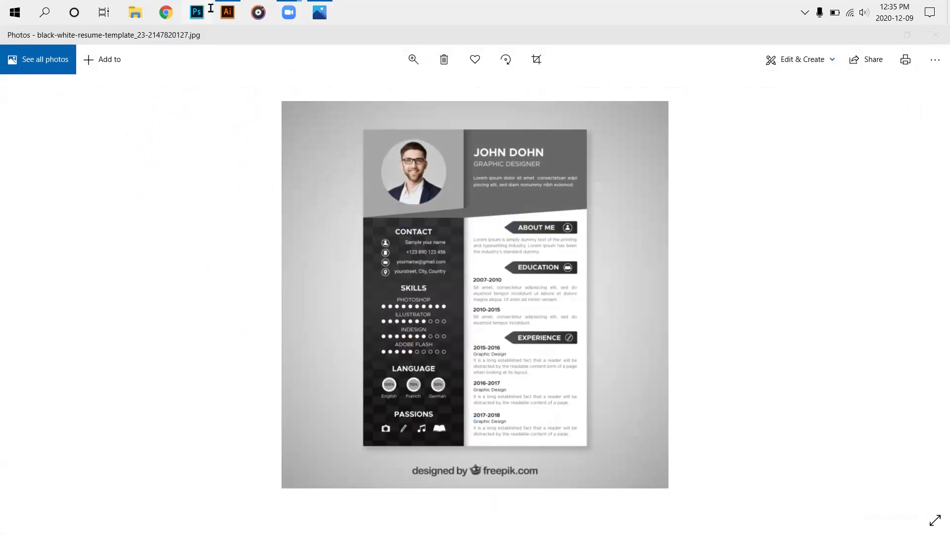
pyautogui.click(226, 14)
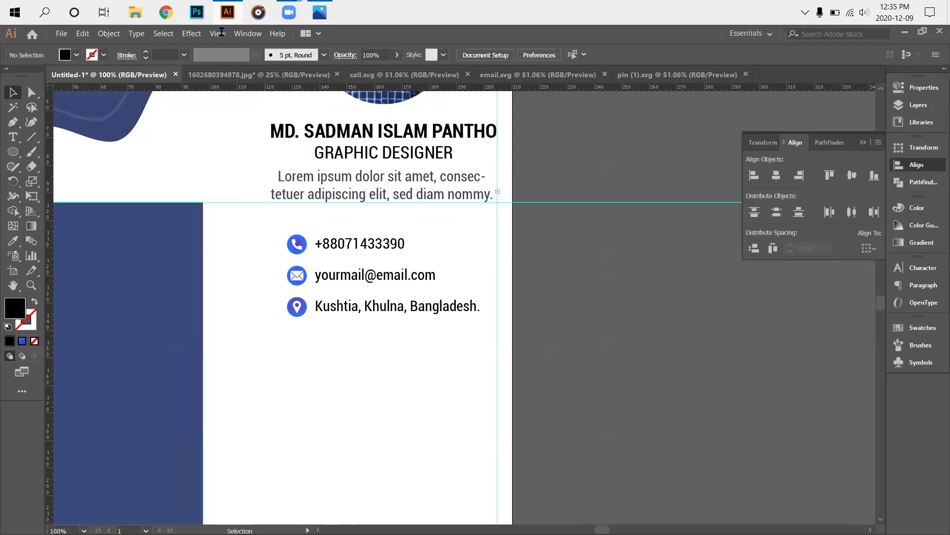
# Draw a rectangle below the address line with the Rectangle Tool.
pyautogui.scroll(-2, 386, 378)
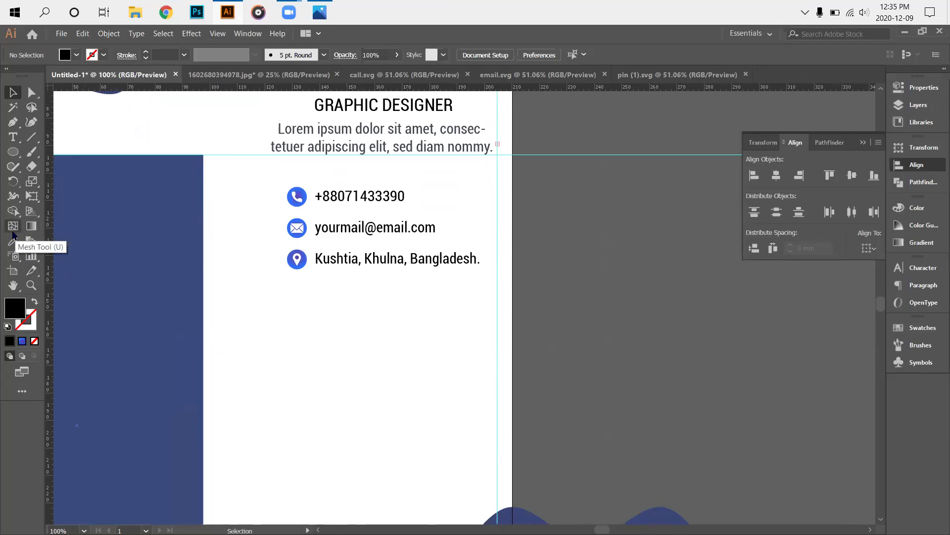
pyautogui.click(13, 152)
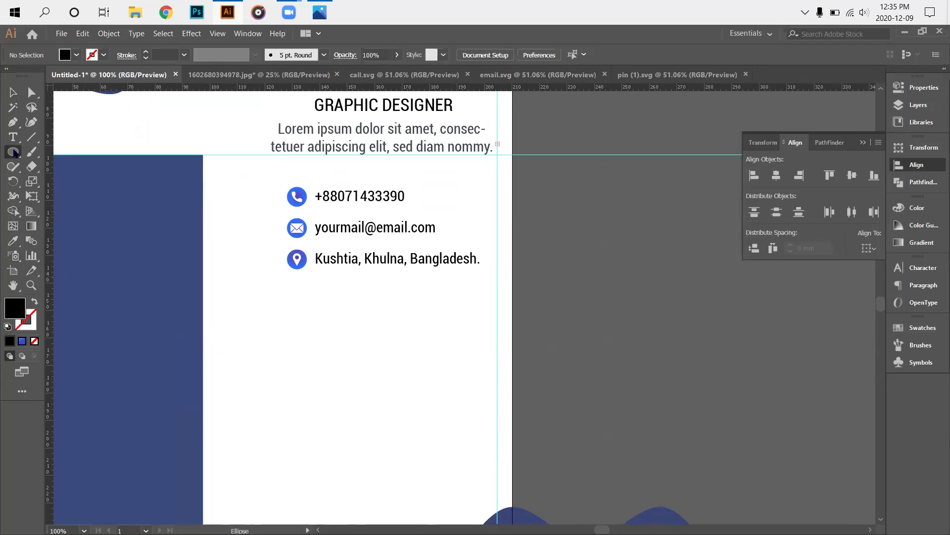
pyautogui.click(70, 152)
pyautogui.moveTo(332, 292); pyautogui.dragTo(432, 323)
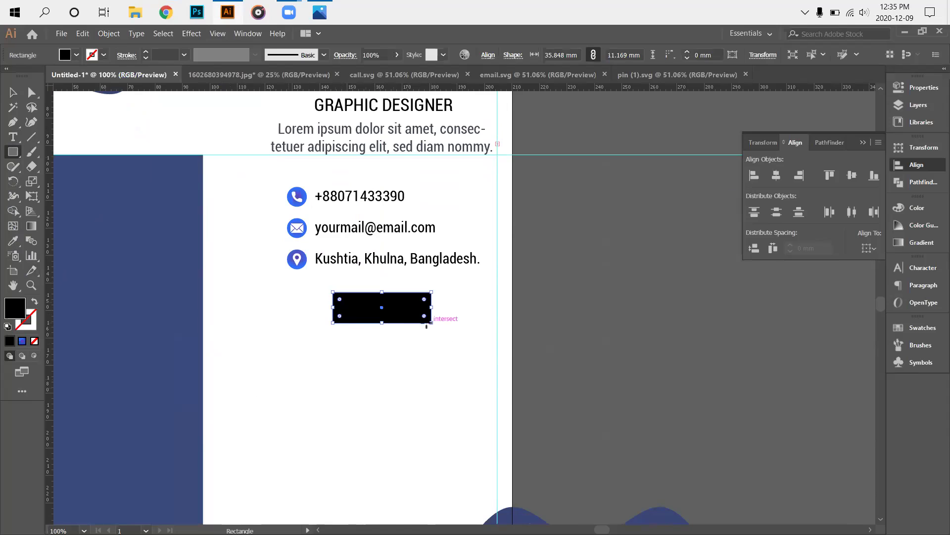
# Fill the rectangle with a horizontal purple-to-blue linear gradient.
pyautogui.click(22, 340)
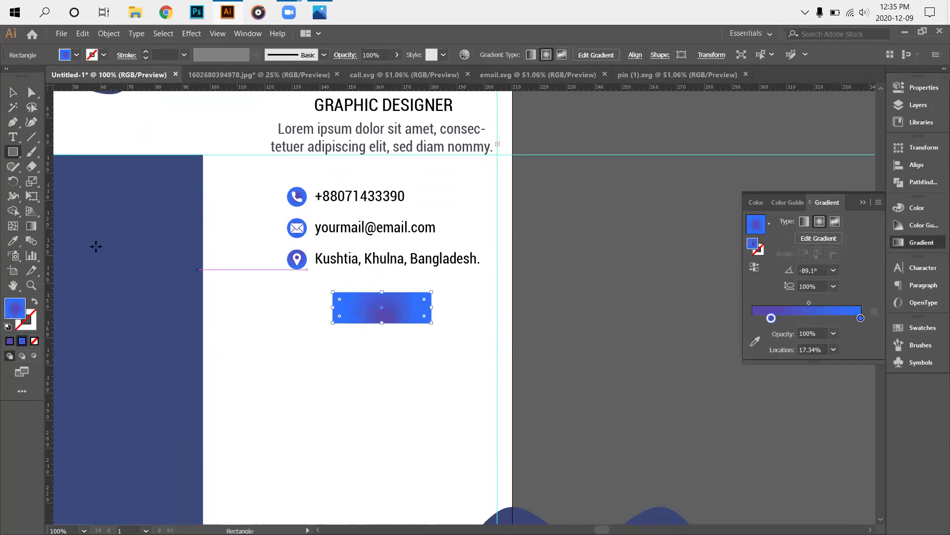
pyautogui.click(31, 226)
pyautogui.moveTo(334, 316); pyautogui.dragTo(479, 315)
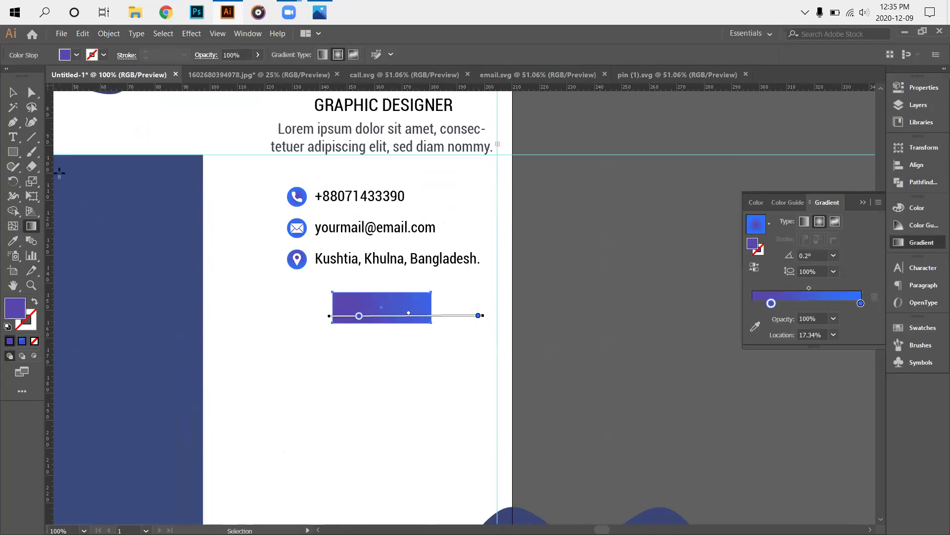
pyautogui.click(14, 91)
pyautogui.click(427, 399)
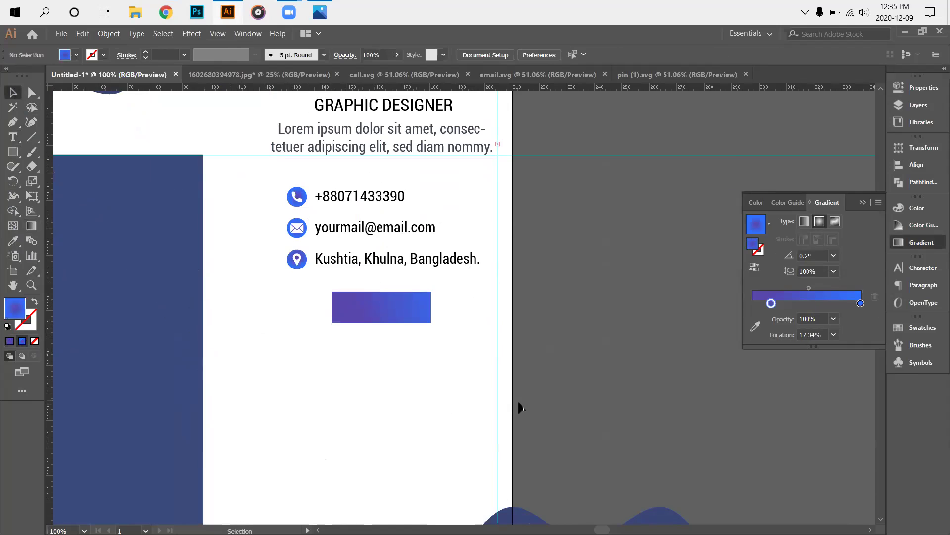
# Round the rectangle's corners to 3.87 mm, forming a pill.
pyautogui.scroll(1, 416, 410)
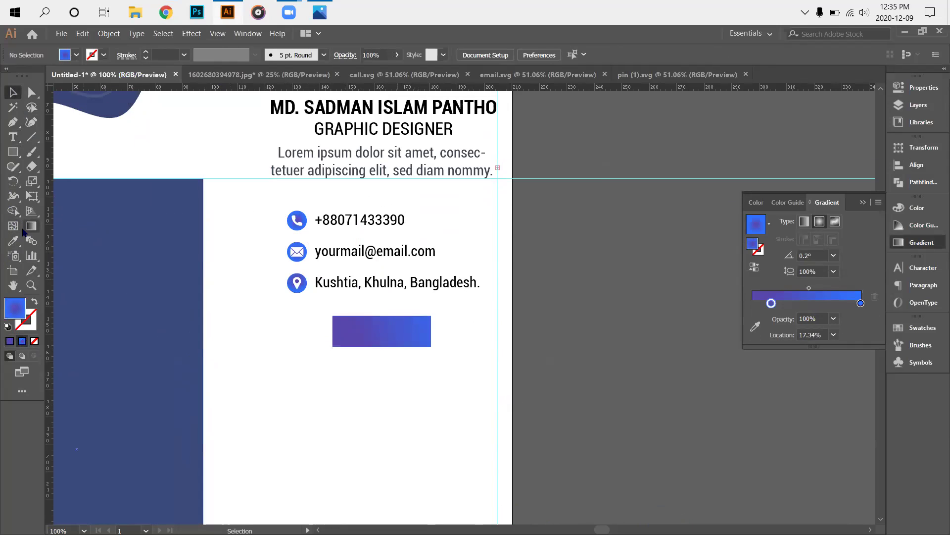
pyautogui.click(31, 93)
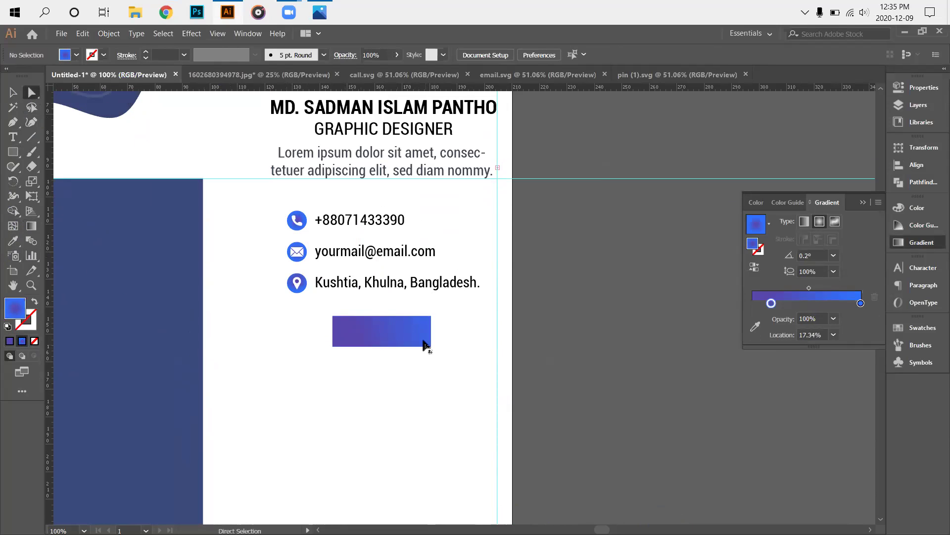
pyautogui.click(425, 345)
pyautogui.moveTo(425, 345); pyautogui.dragTo(423, 338)
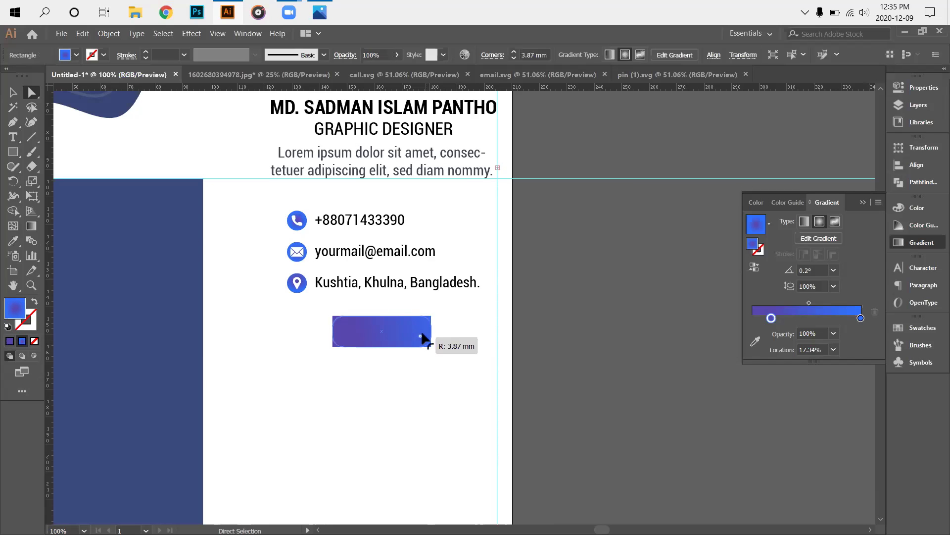
pyautogui.moveTo(422, 339); pyautogui.dragTo(423, 339)
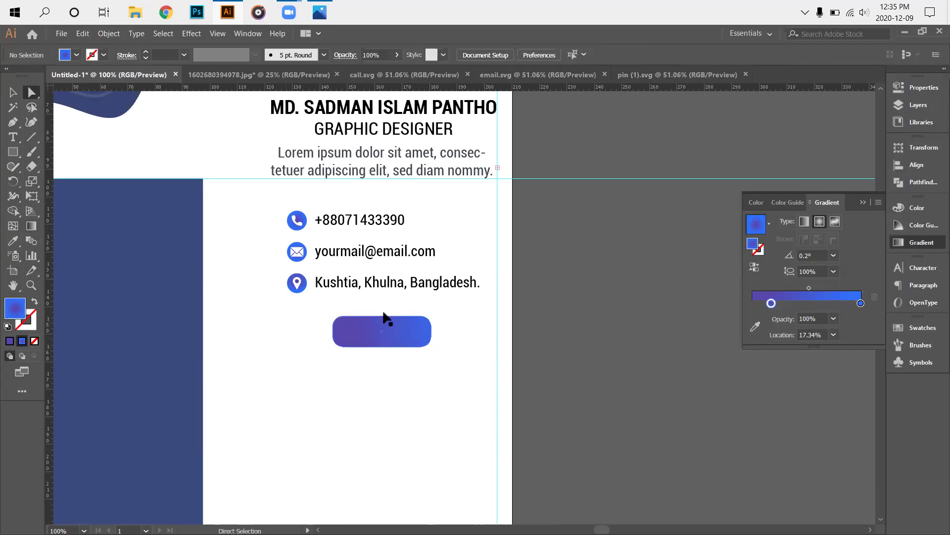
# Type the heading 'SKILLS' below the pill, checking the template for reference.
pyautogui.click(79, 191)
pyautogui.press('v')
pyautogui.press('t')
pyautogui.click(252, 377)
pyautogui.write('SKILLS')
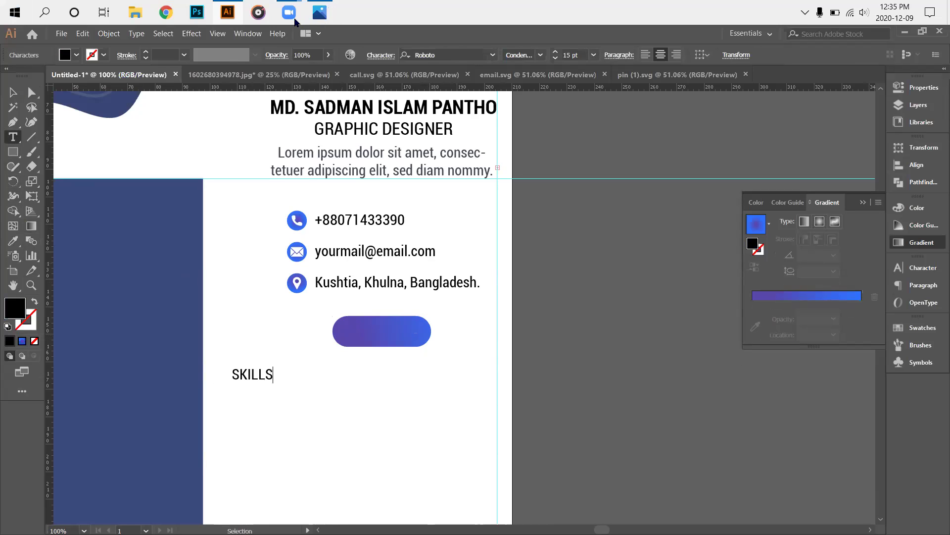
pyautogui.hotkey('alt', 'Tab')
pyautogui.moveTo(294, 23)
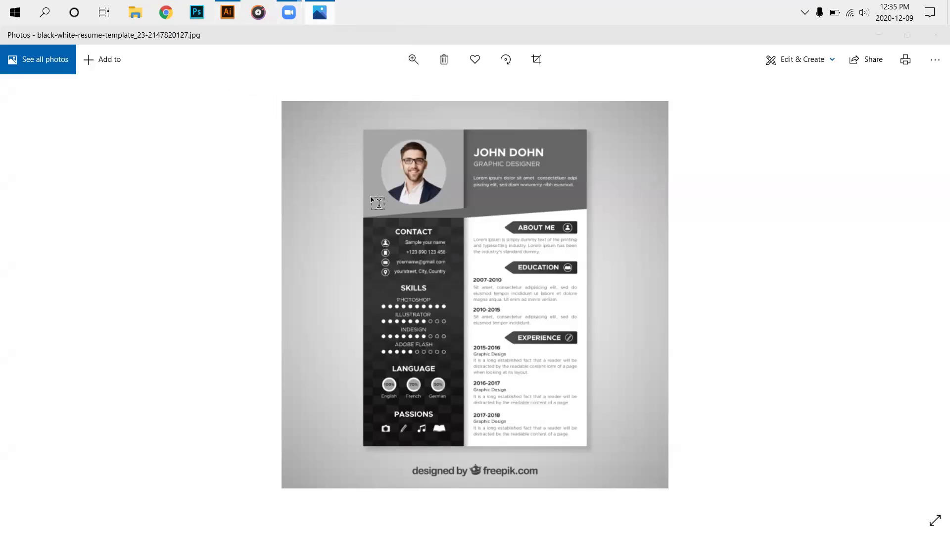
pyautogui.hotkey('alt', 'Tab')
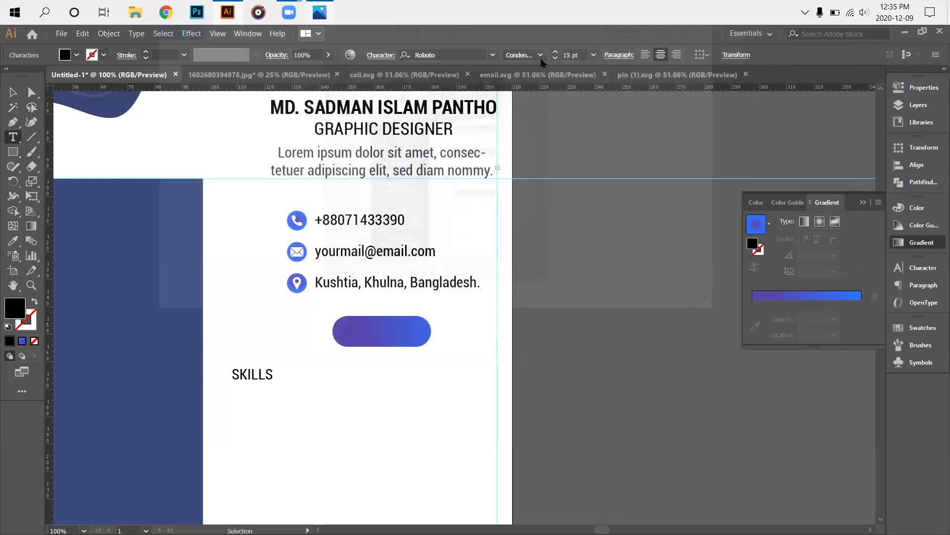
# Set SKILLS to Bold Condensed and move it onto the gradient pill.
pyautogui.click(541, 56)
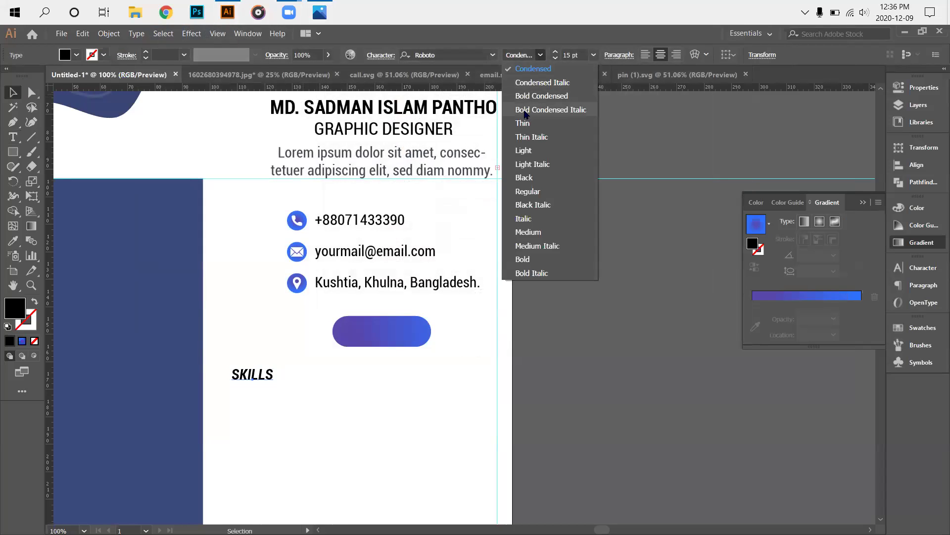
pyautogui.click(526, 96)
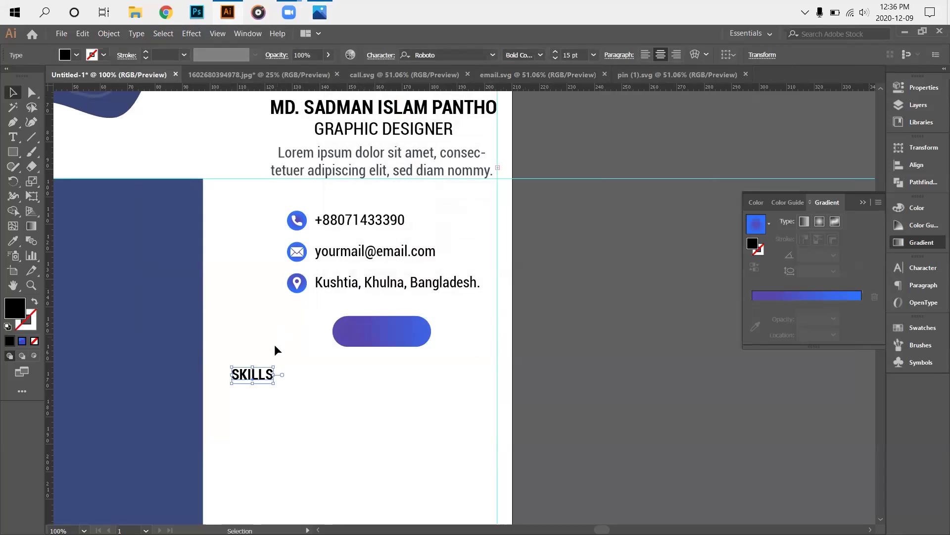
pyautogui.moveTo(262, 376); pyautogui.dragTo(389, 331)
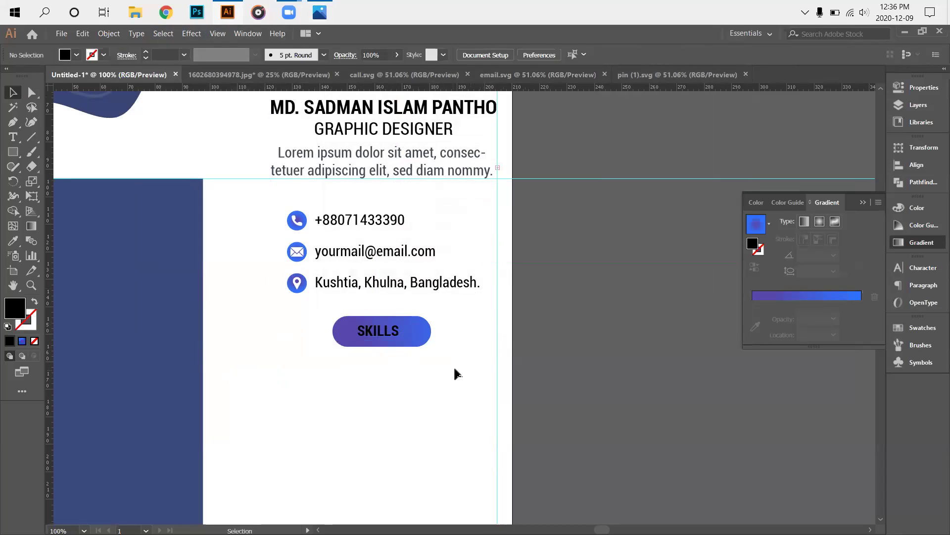
pyautogui.scroll(-2, 433, 365)
# Make the SKILLS text white by sampling the white artboard with the Eyedropper.
pyautogui.click(370, 296)
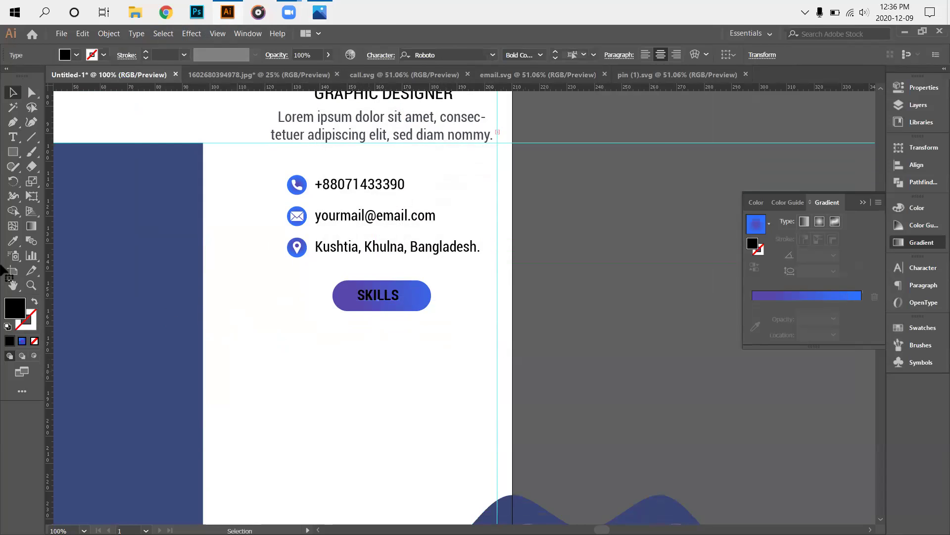
pyautogui.click(12, 256)
pyautogui.click(11, 242)
pyautogui.click(244, 276)
pyautogui.click(13, 90)
pyautogui.click(253, 326)
# Scroll up and down the card to check the white SKILLS label on its pill.
pyautogui.scroll(-2, 419, 340)
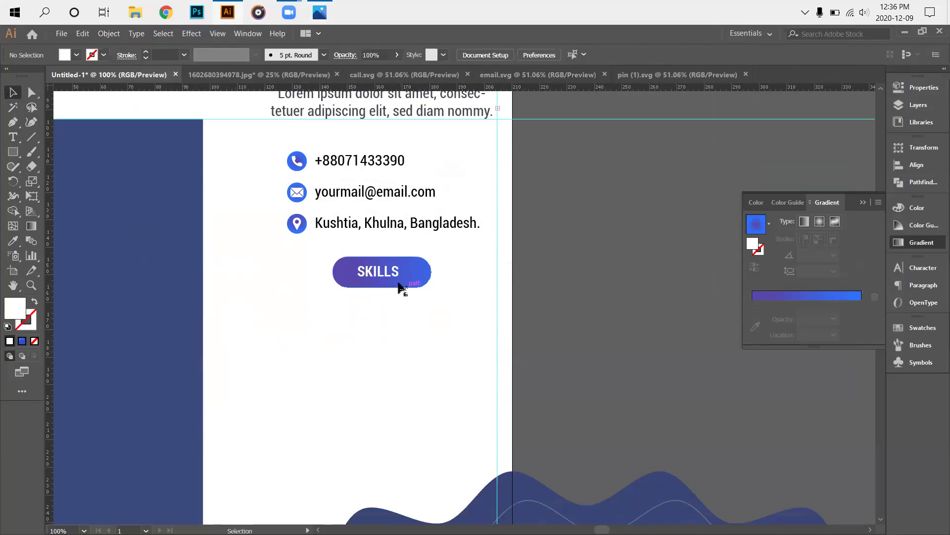
pyautogui.scroll(-2, 431, 363)
pyautogui.scroll(2, 379, 298)
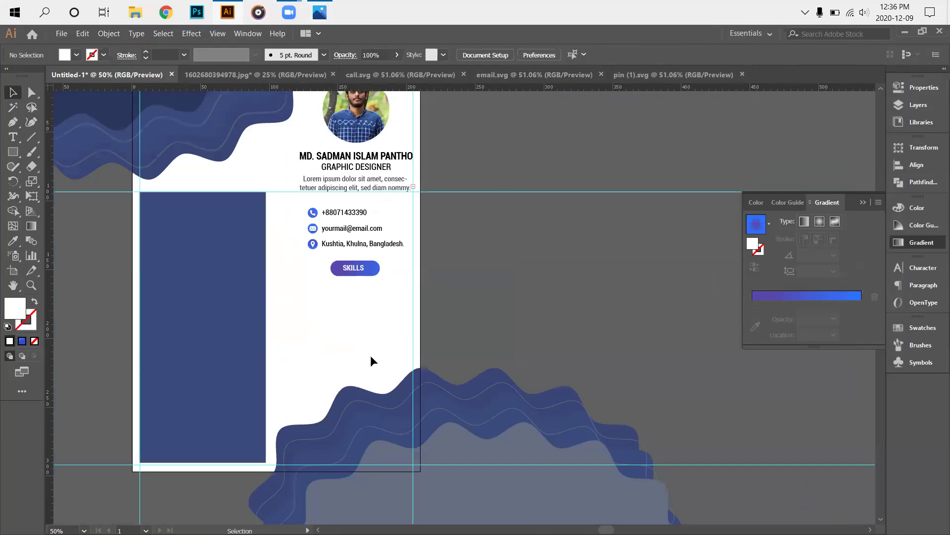
pyautogui.scroll(-2, 340, 294)
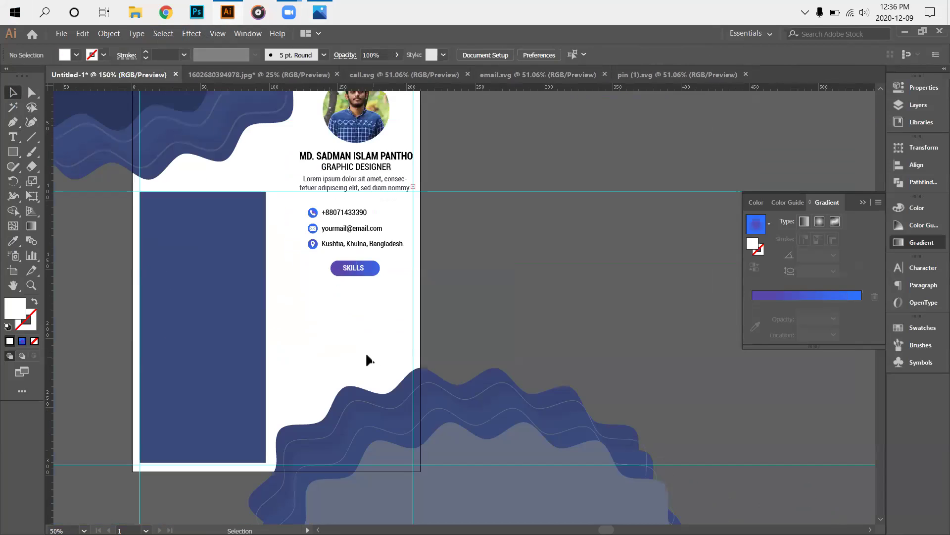
pyautogui.scroll(3, 369, 359)
pyautogui.scroll(-3, 355, 354)
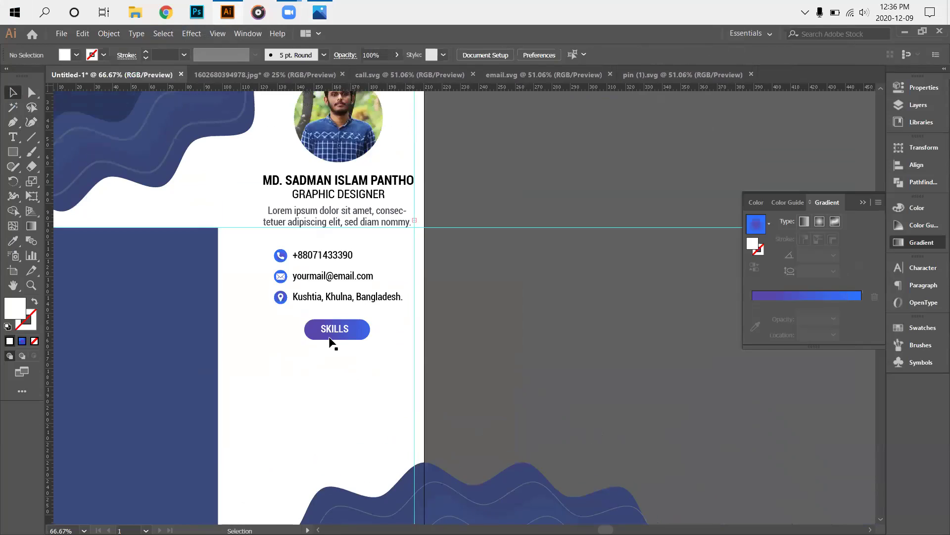
pyautogui.scroll(-1, 322, 335)
pyautogui.scroll(-5, 320, 328)
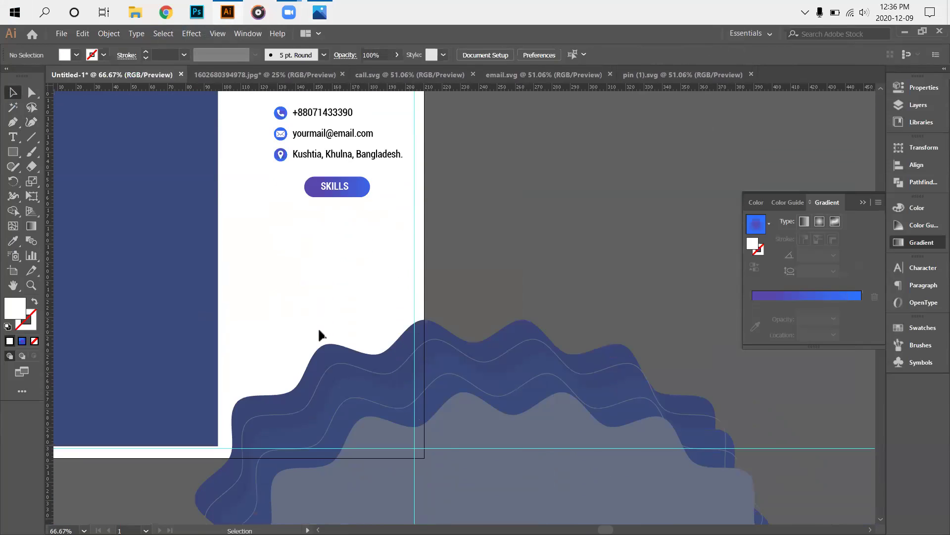
pyautogui.scroll(3, 317, 336)
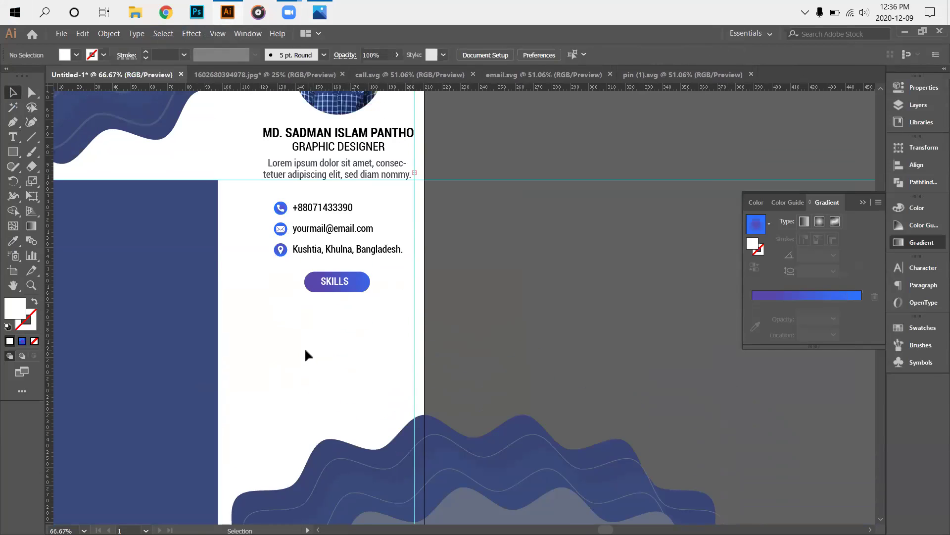
pyautogui.scroll(2, 305, 355)
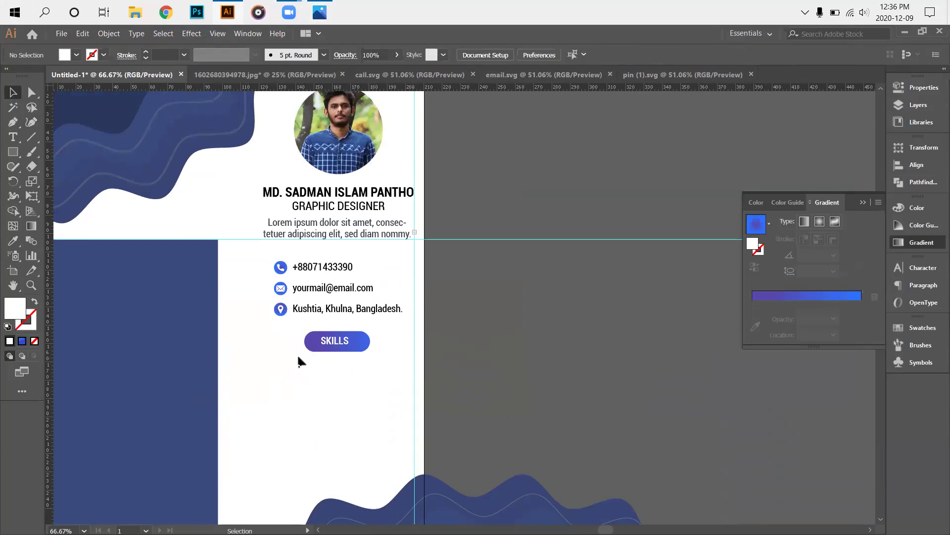
pyautogui.scroll(3, 316, 420)
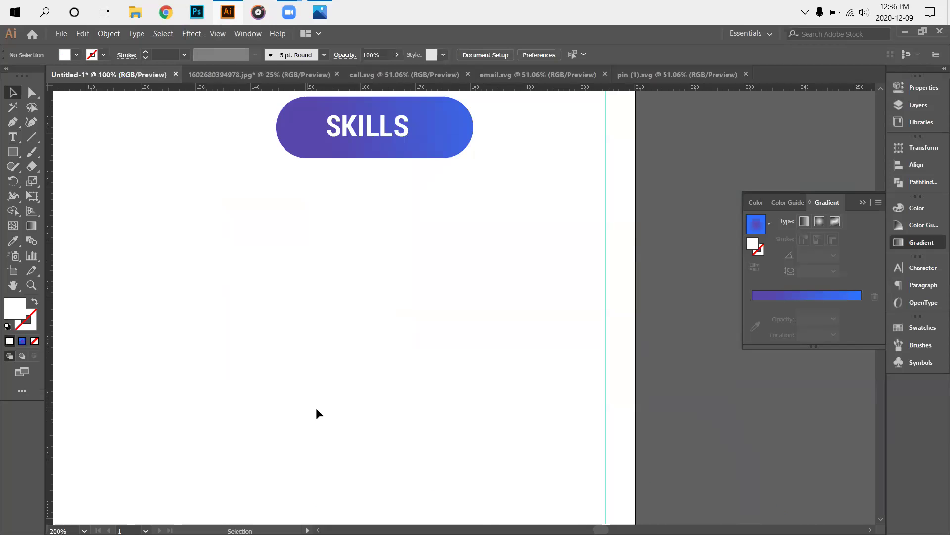
pyautogui.scroll(-5, 316, 408)
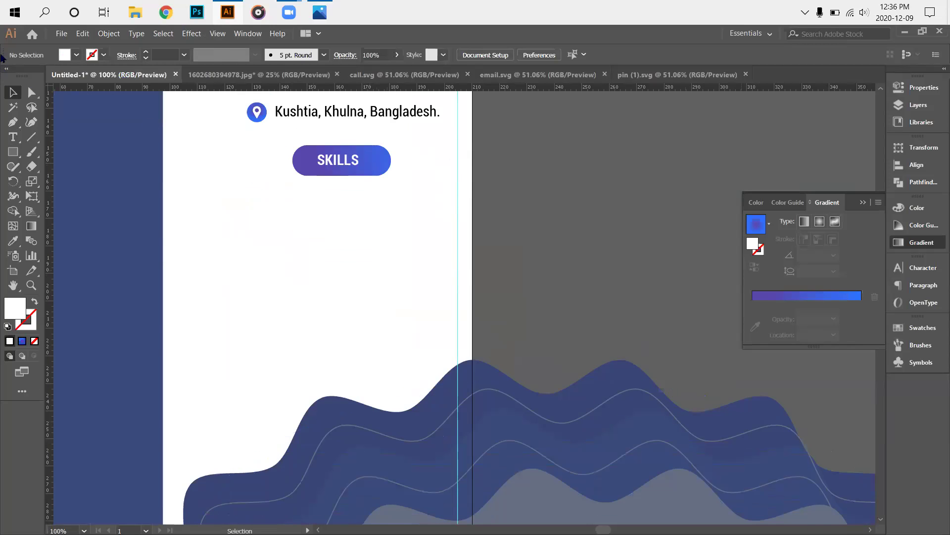
# Load the blue gradient on the SKILLS pill and sample a navy colour for its left stop.
pyautogui.click(756, 224)
pyautogui.click(674, 323)
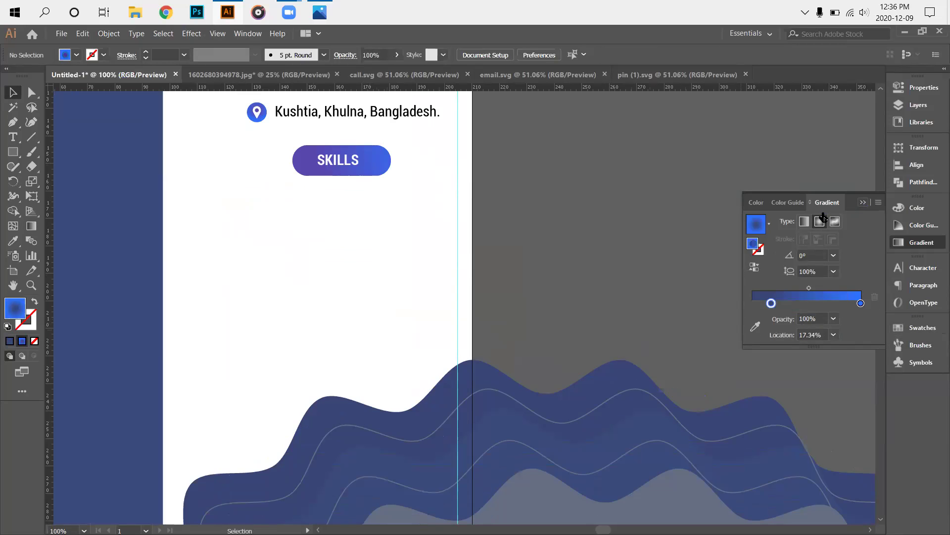
pyautogui.click(350, 175)
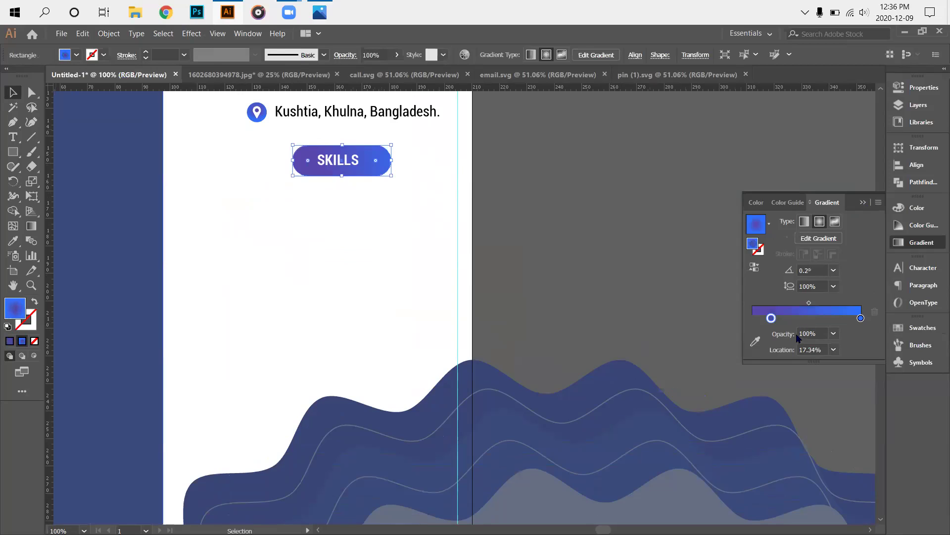
pyautogui.doubleClick(771, 318)
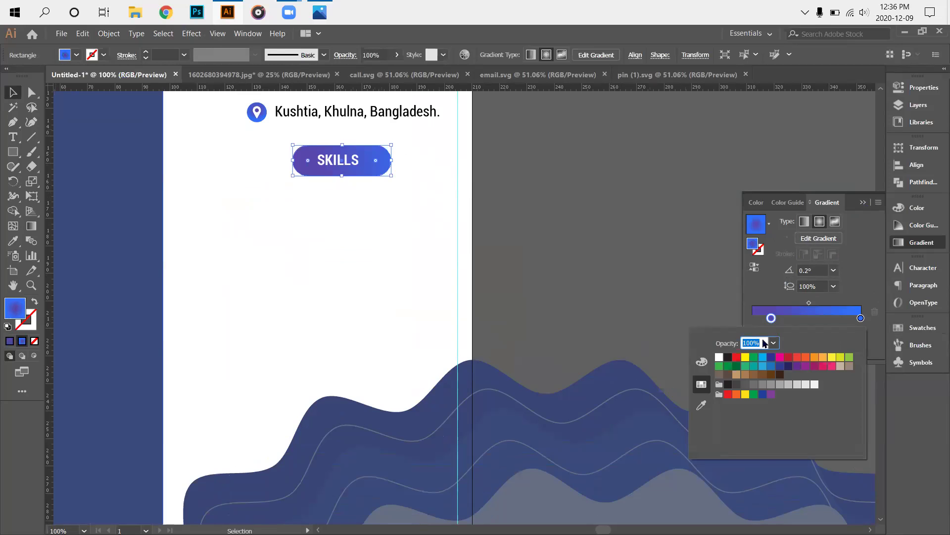
pyautogui.click(702, 405)
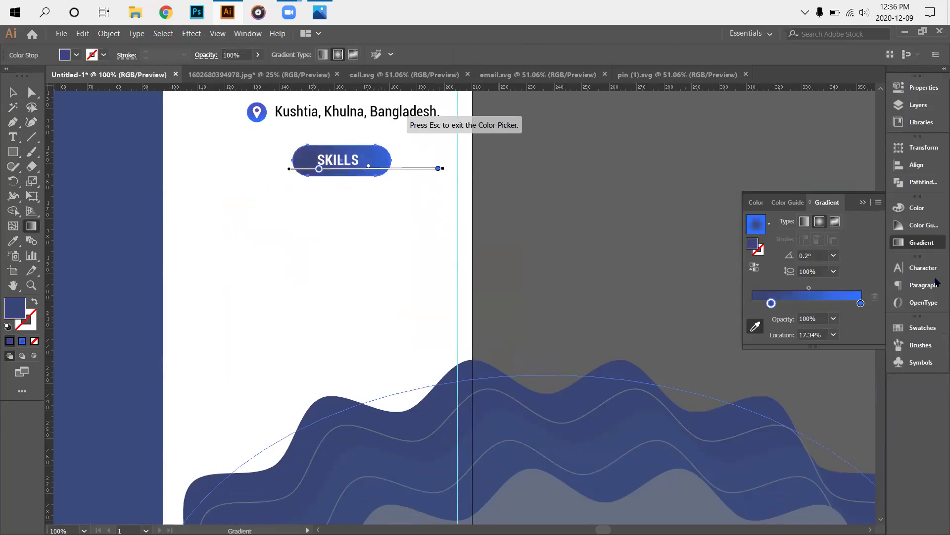
pyautogui.press('Escape')
pyautogui.click(11, 92)
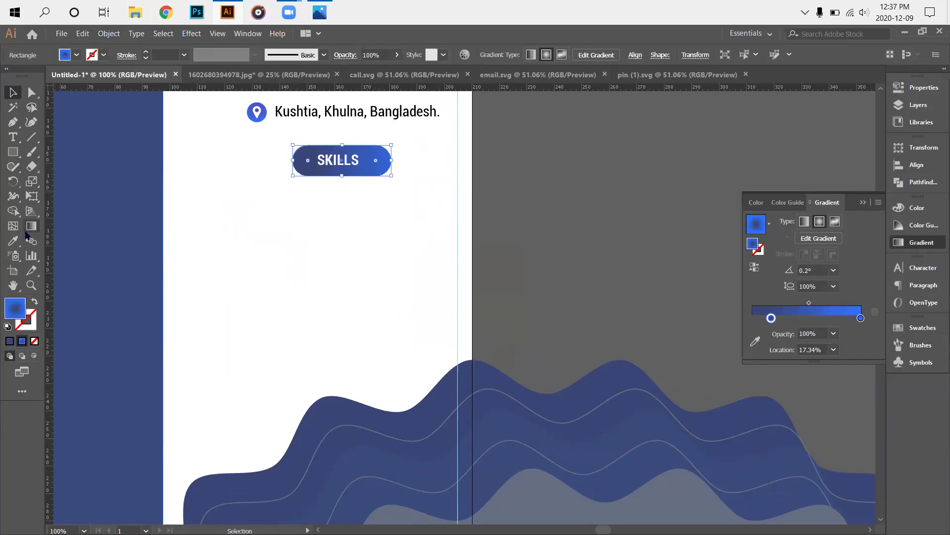
# Make the pill's gradient Linear and drag it vertically from top to bottom.
pyautogui.click(31, 226)
pyautogui.moveTo(266, 163)
pyautogui.mouseDown()
pyautogui.moveTo(499, 164)
pyautogui.moveTo(446, 164)
pyautogui.moveTo(455, 164)
pyautogui.mouseUp()
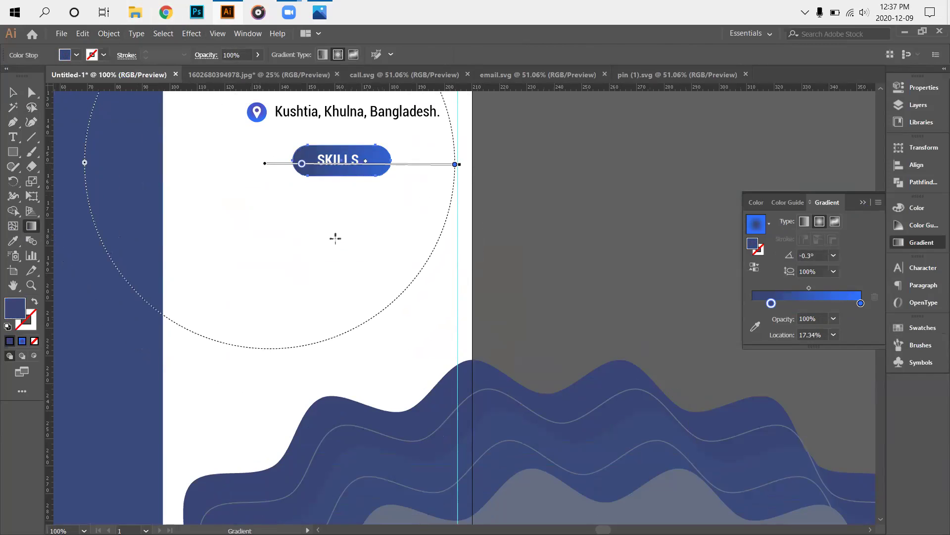
pyautogui.moveTo(336, 124)
pyautogui.mouseDown()
pyautogui.moveTo(337, 237)
pyautogui.moveTo(339, 187)
pyautogui.moveTo(340, 212)
pyautogui.mouseUp()
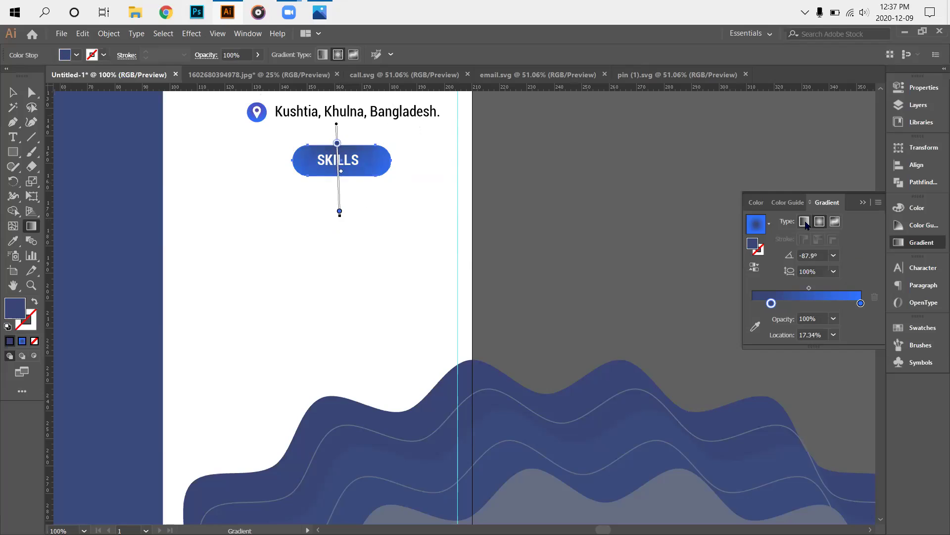
pyautogui.click(805, 221)
pyautogui.moveTo(336, 116); pyautogui.dragTo(338, 193)
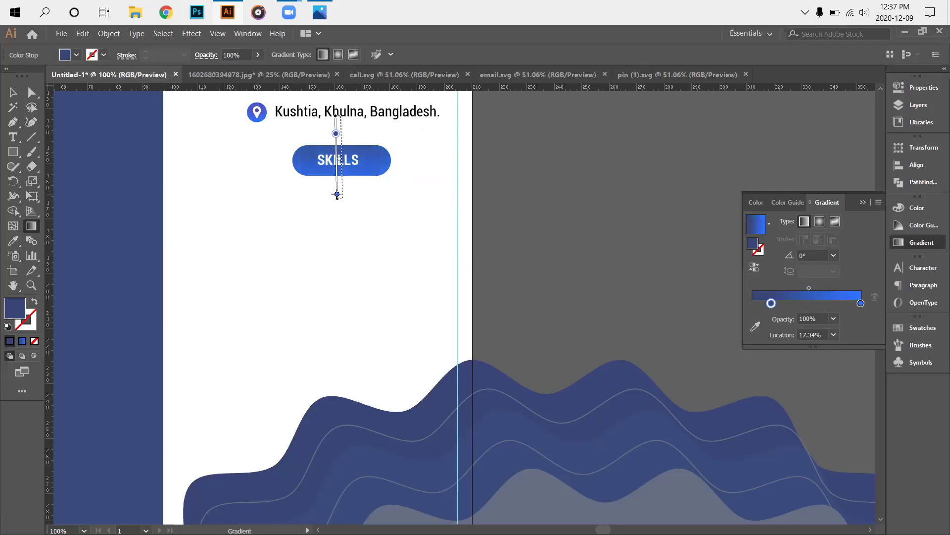
pyautogui.click(350, 225)
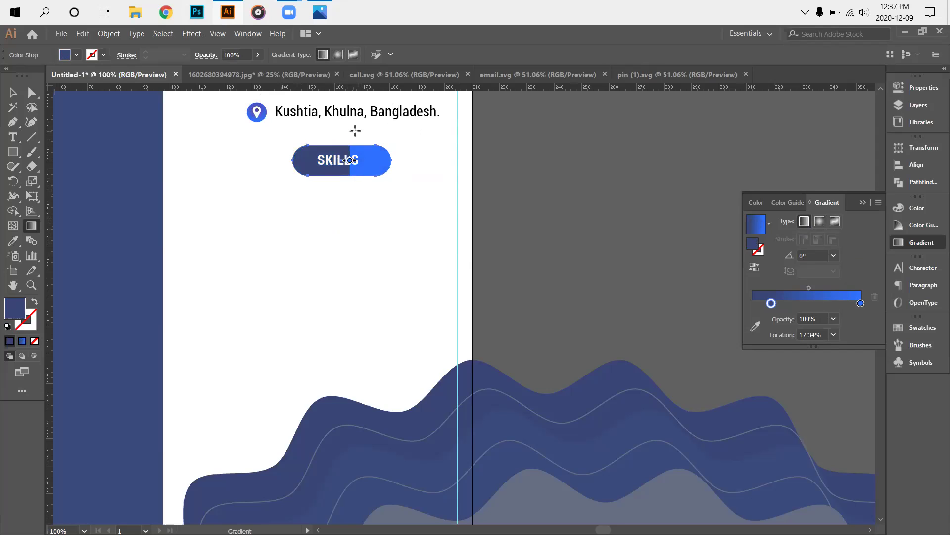
pyautogui.moveTo(338, 119); pyautogui.dragTo(342, 196)
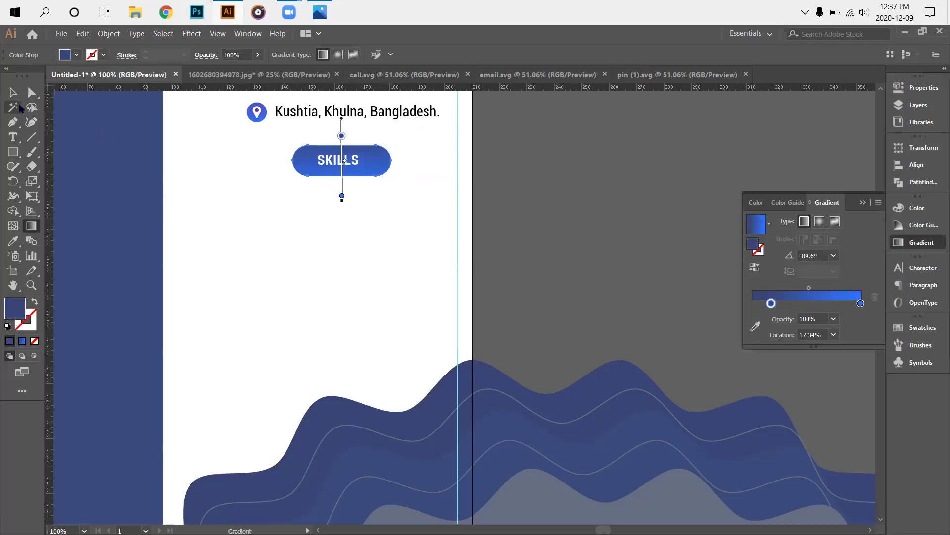
pyautogui.click(13, 92)
pyautogui.click(322, 250)
pyautogui.scroll(2, 321, 248)
# Apply the blue gradient to the whole phone icon and number group.
pyautogui.scroll(5, 319, 248)
pyautogui.scroll(-2, 372, 282)
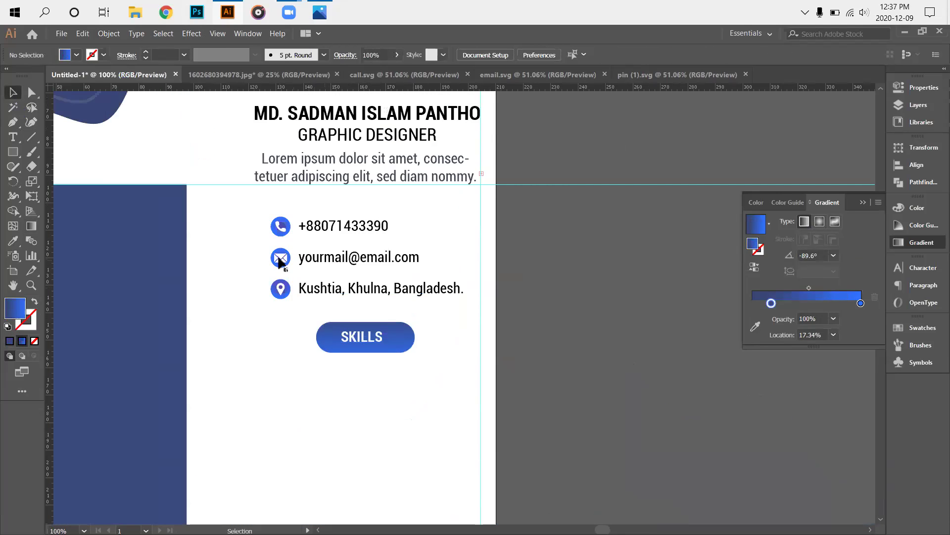
pyautogui.scroll(3, 280, 262)
pyautogui.click(276, 186)
pyautogui.scroll(-1, 569, 362)
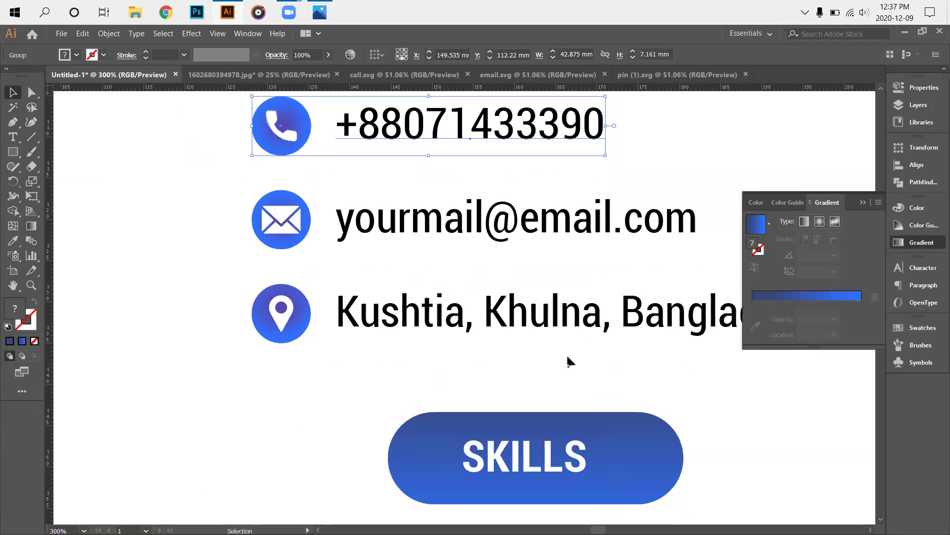
pyautogui.scroll(-1, 376, 316)
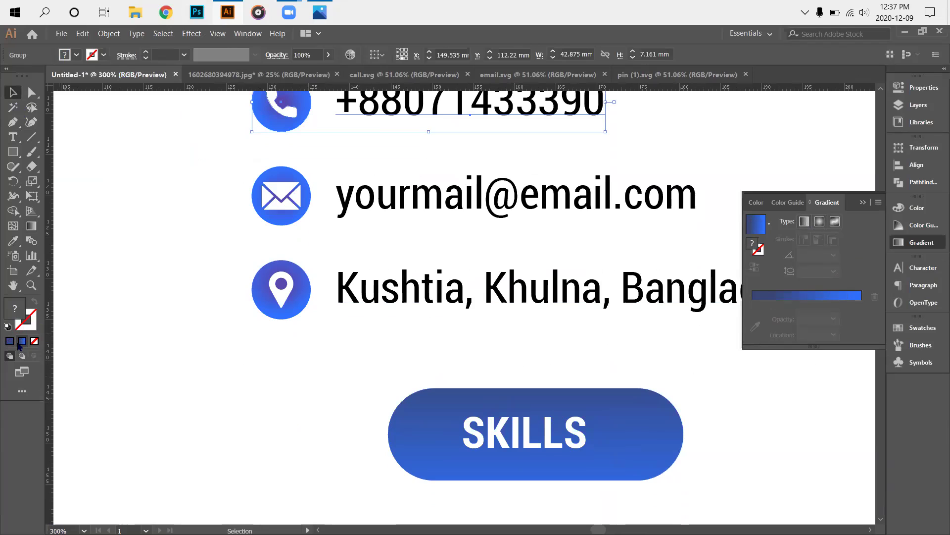
pyautogui.click(21, 341)
pyautogui.scroll(3, 229, 381)
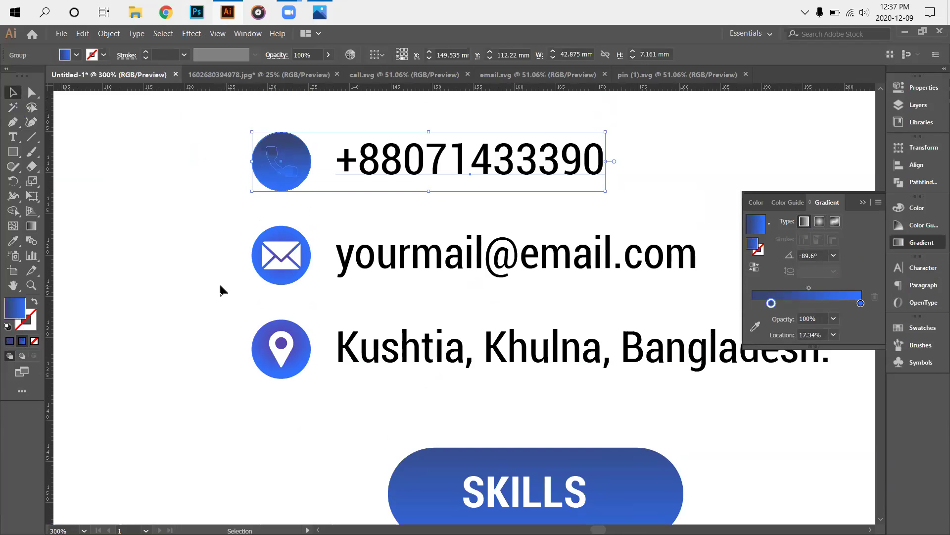
pyautogui.click(254, 195)
# Ungroup the phone icon from its number and turn the phone circle white.
pyautogui.rightClick(275, 186)
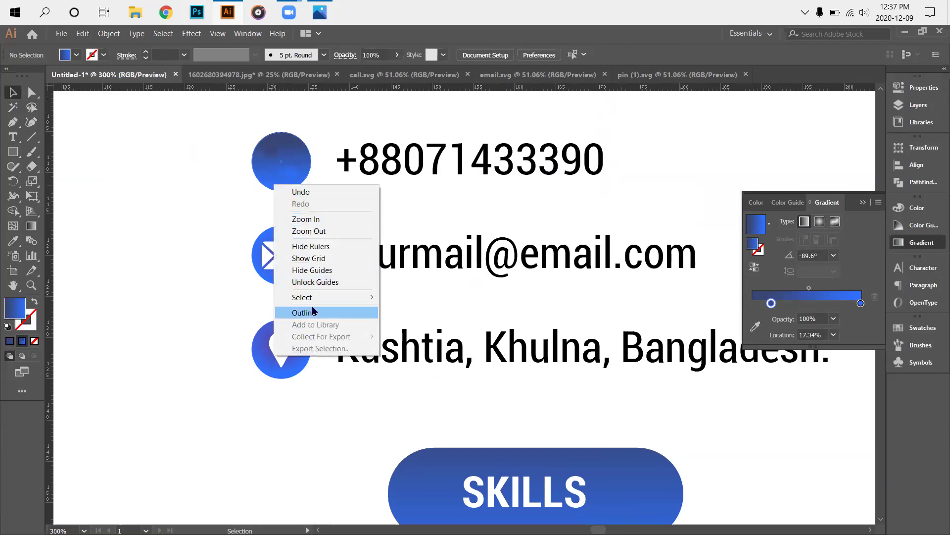
pyautogui.click(250, 240)
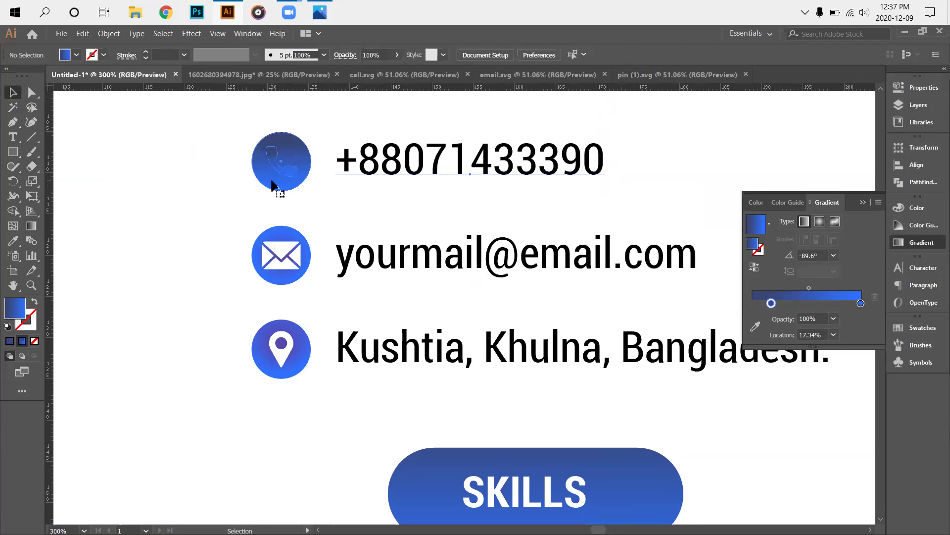
pyautogui.rightClick(276, 186)
pyautogui.click(290, 270)
pyautogui.click(267, 192)
pyautogui.moveTo(224, 201); pyautogui.dragTo(292, 168)
pyautogui.click(12, 241)
pyautogui.click(143, 218)
pyautogui.click(13, 92)
pyautogui.click(216, 227)
# Ungroup the phone icon's parts and apply the blue gradient to its circle alone.
pyautogui.rightClick(277, 176)
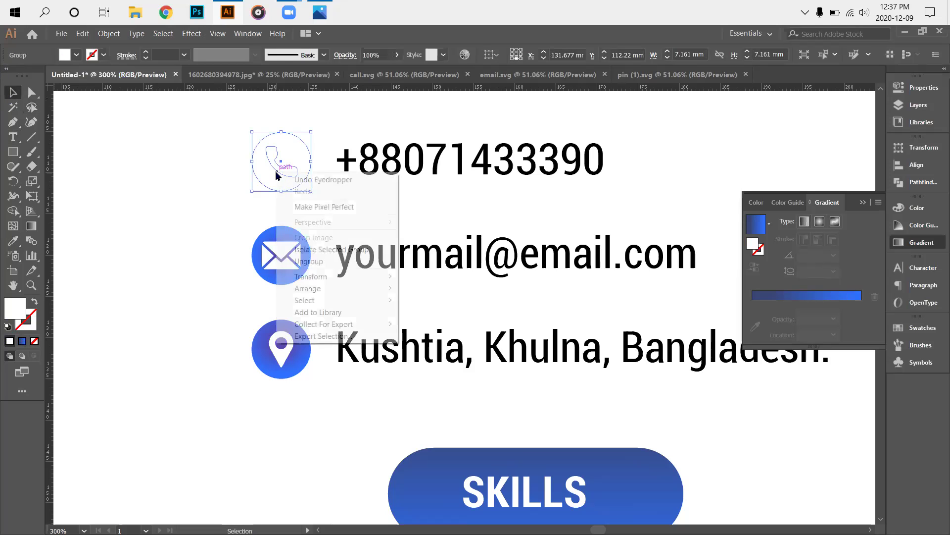
pyautogui.click(297, 261)
pyautogui.click(272, 203)
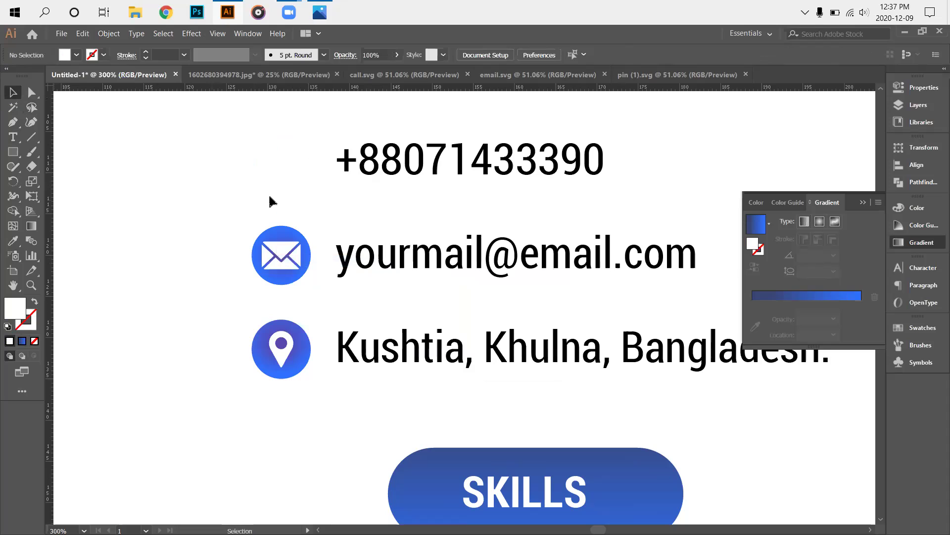
pyautogui.click(279, 181)
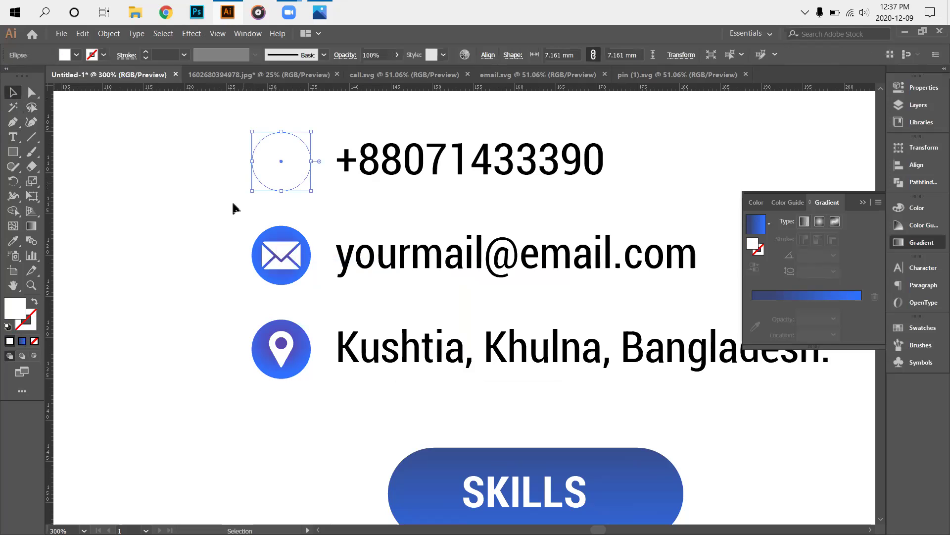
pyautogui.hotkey('ctrl', 'shift', 'b')
pyautogui.hotkey('ctrl', 'shift', 'b')
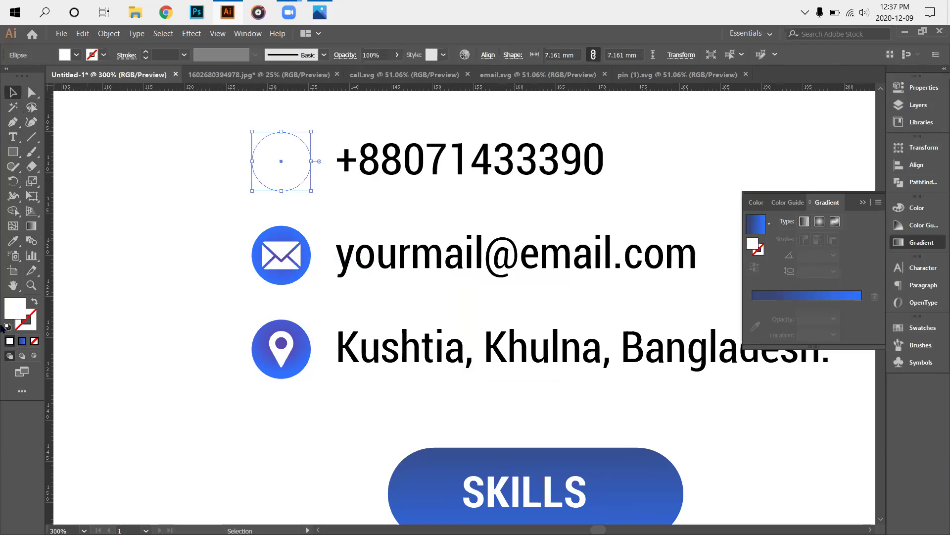
pyautogui.click(22, 340)
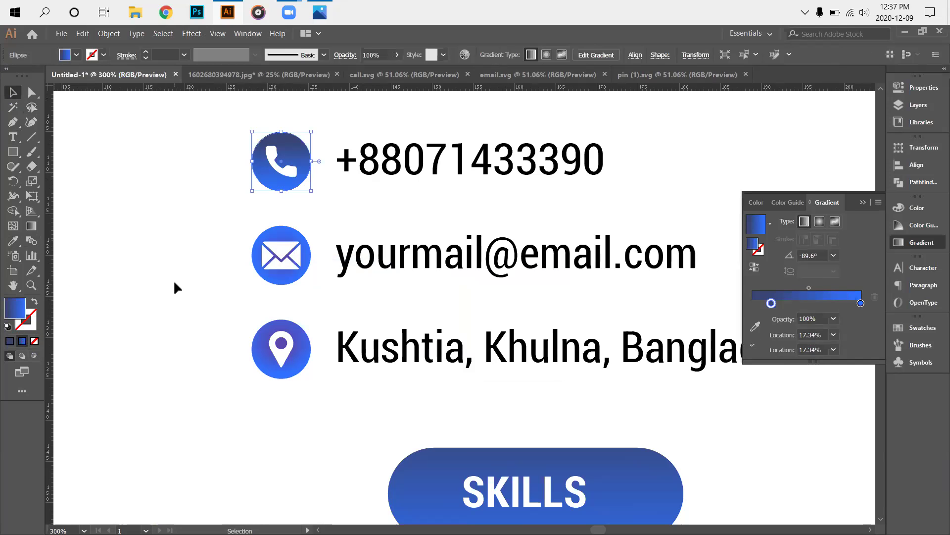
pyautogui.click(247, 255)
# Ungroup the email icon group and apply the last used gradient to the email icon.
pyautogui.scroll(2, 284, 229)
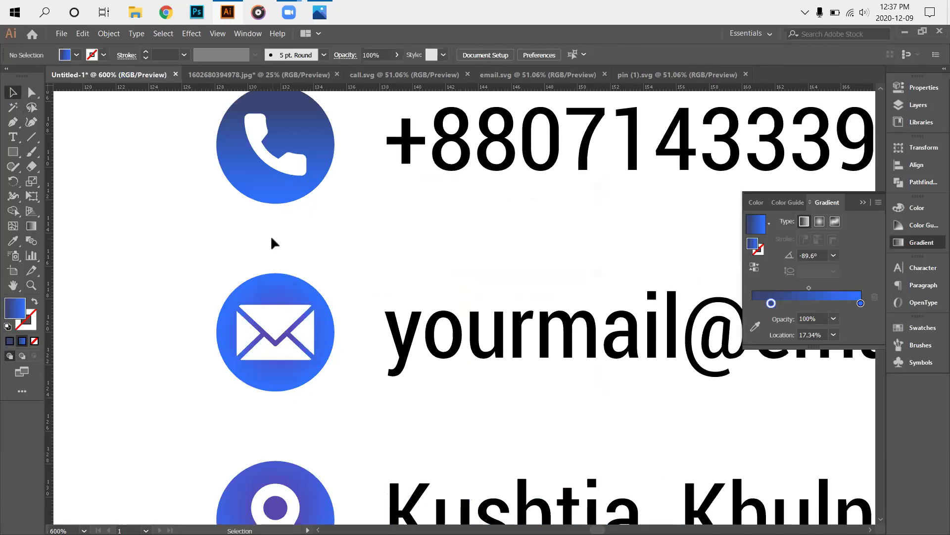
pyautogui.scroll(-2, 272, 271)
pyautogui.scroll(-2, 366, 314)
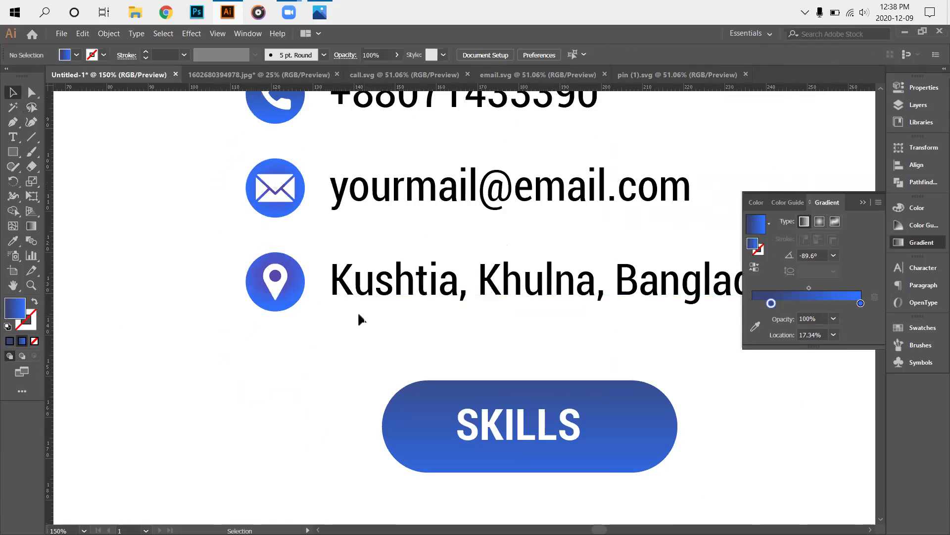
pyautogui.scroll(-2, 347, 314)
pyautogui.rightClick(325, 278)
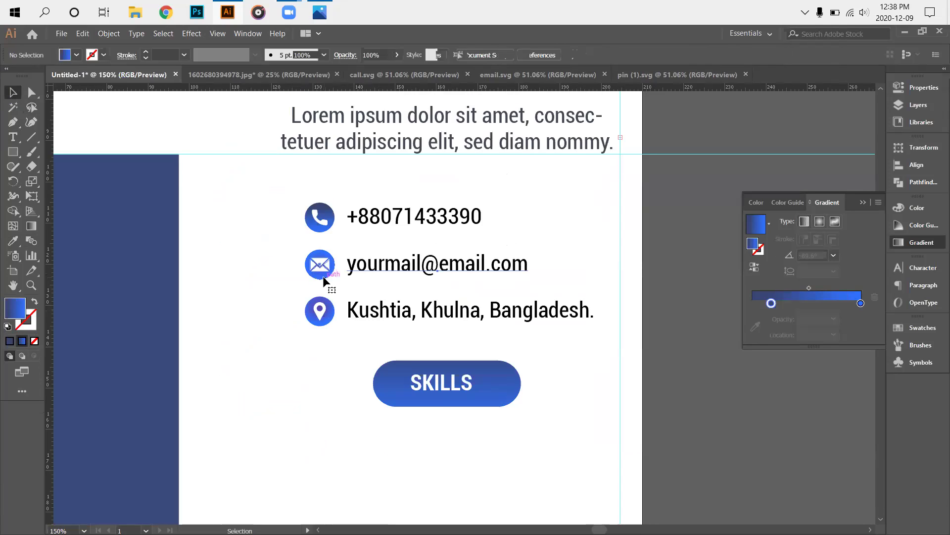
pyautogui.click(356, 366)
pyautogui.click(246, 319)
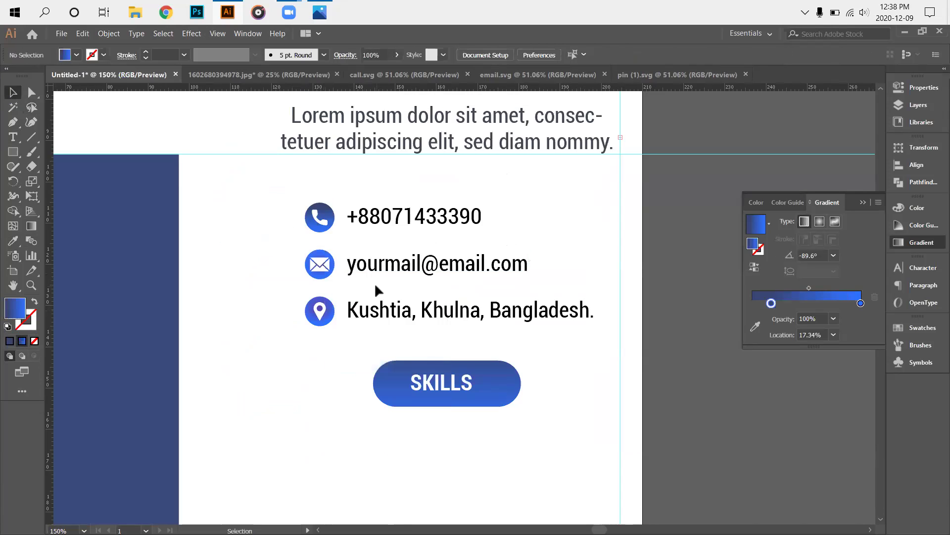
pyautogui.scroll(2, 247, 299)
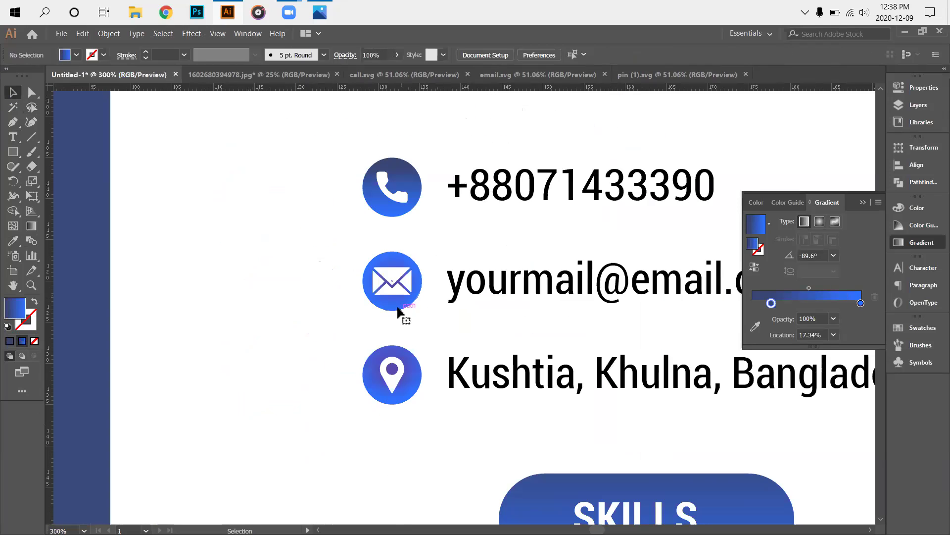
pyautogui.moveTo(335, 321); pyautogui.dragTo(382, 292)
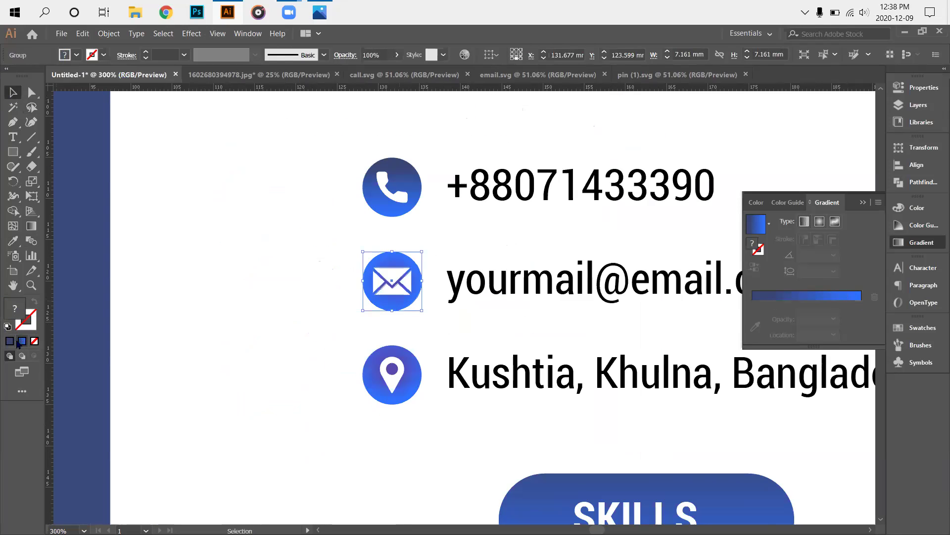
pyautogui.press('.')
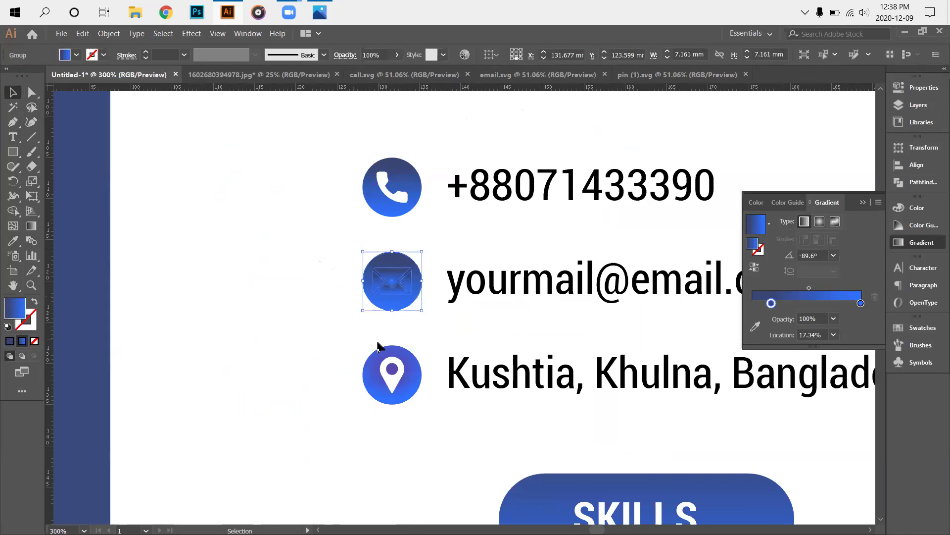
# Undo the gradient on the whole email icon, then ungroup it and select its circle.
pyautogui.rightClick(396, 292)
pyautogui.click(250, 327)
pyautogui.click(251, 327)
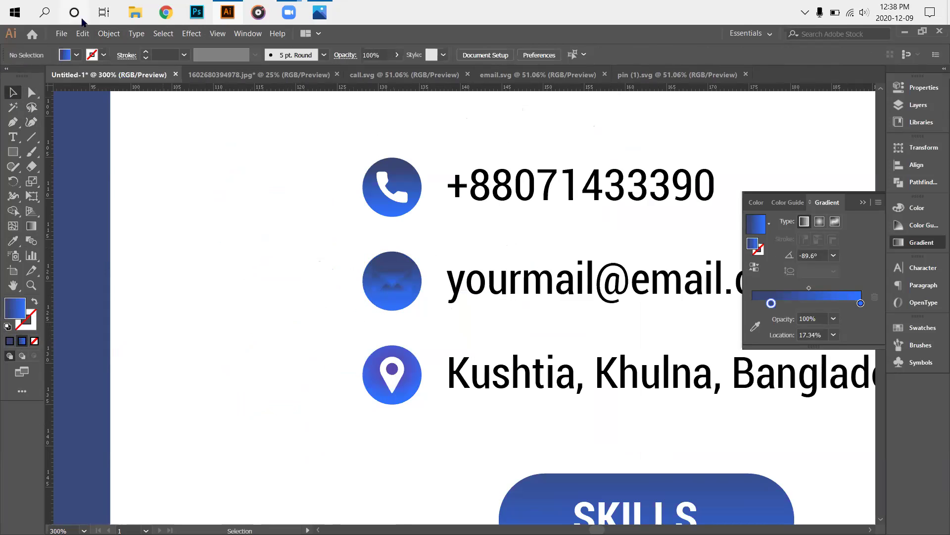
pyautogui.click(82, 34)
pyautogui.click(97, 44)
pyautogui.rightClick(404, 296)
pyautogui.click(435, 384)
pyautogui.click(400, 309)
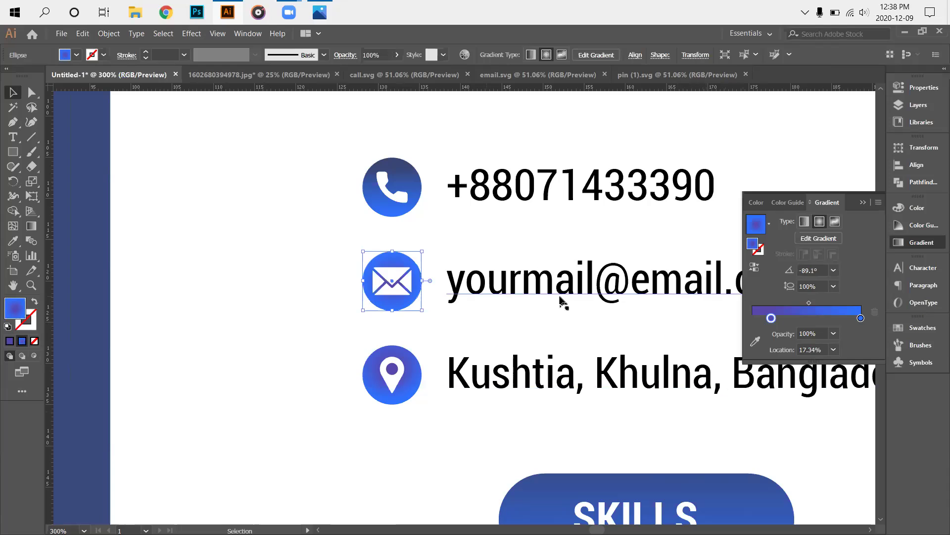
# Compare the phone and email circle gradients, then highlight the name heading text.
pyautogui.click(237, 283)
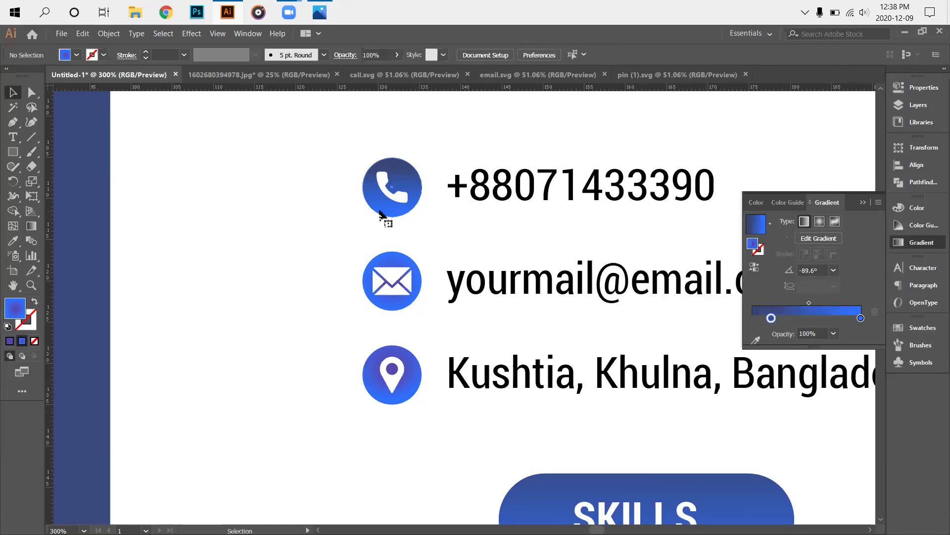
pyautogui.click(384, 216)
pyautogui.click(392, 304)
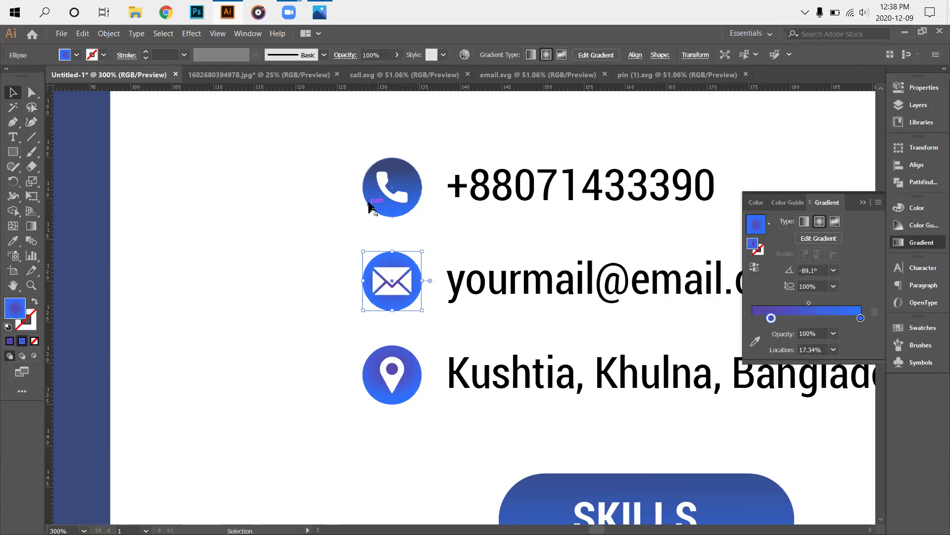
pyautogui.click(369, 201)
pyautogui.click(408, 292)
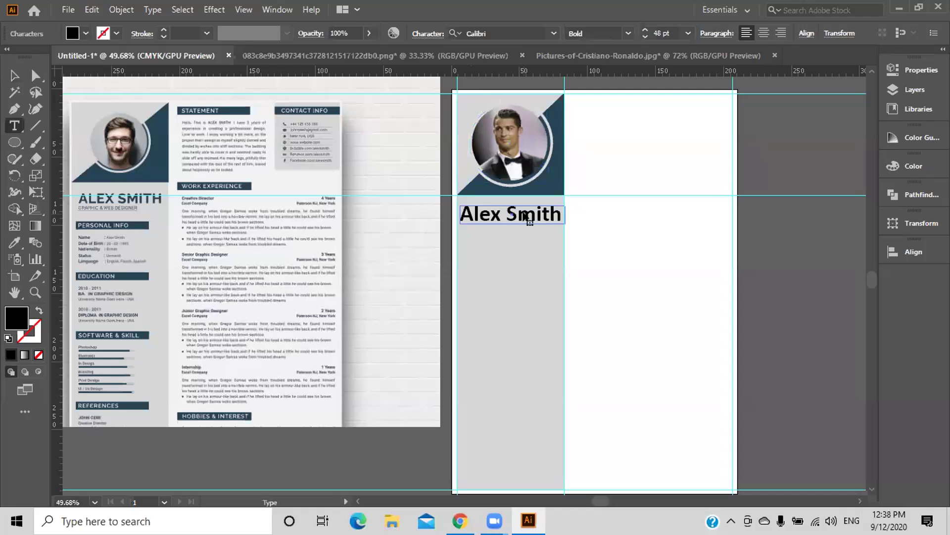
pyautogui.moveTo(526, 214); pyautogui.dragTo(460, 214)
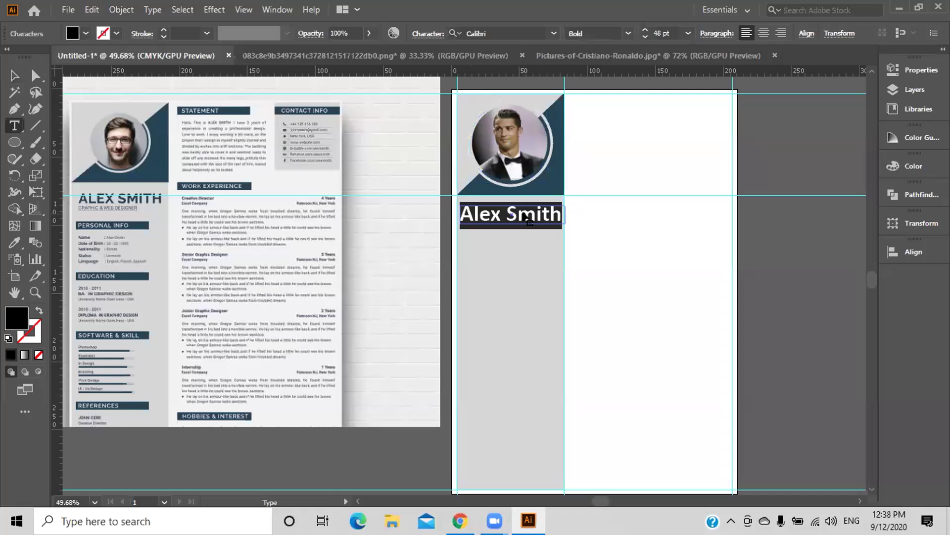
# Enter 42 pt as the name text's font size, leaving the recolour options unchanged.
pyautogui.moveTo(660, 30); pyautogui.dragTo(651, 31)
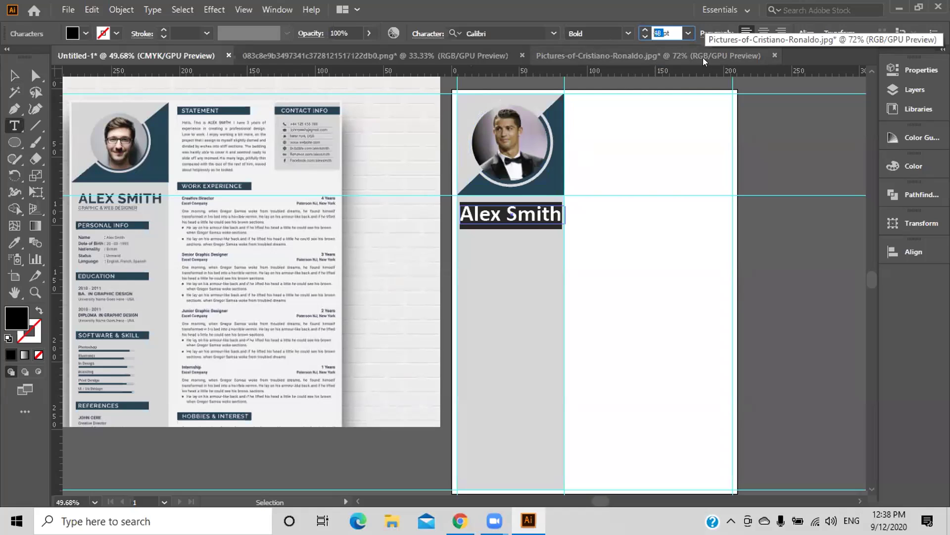
pyautogui.write('42')
pyautogui.press('Return')
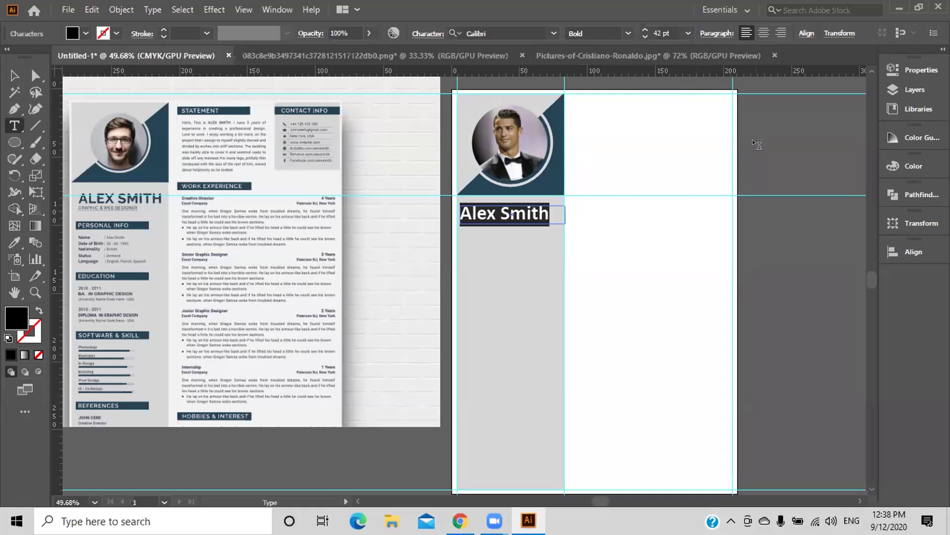
pyautogui.press('Escape')
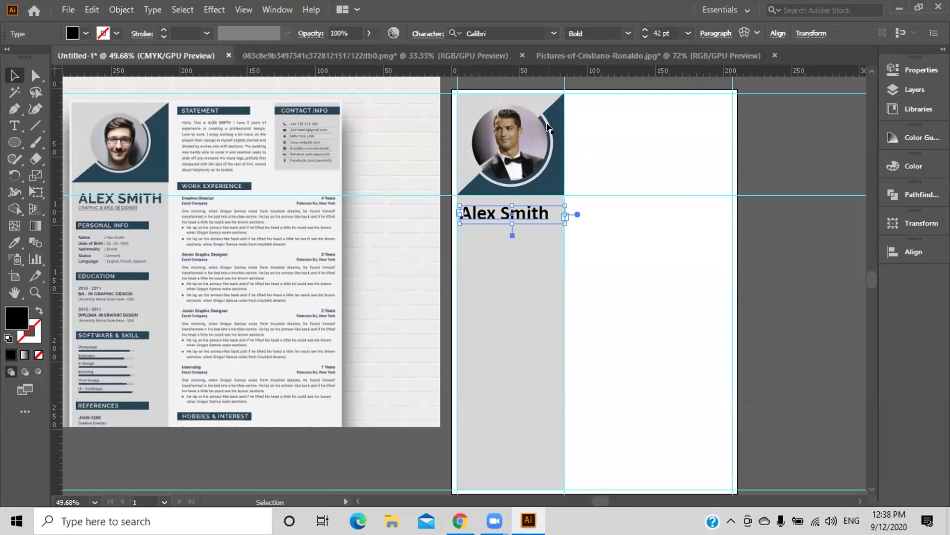
pyautogui.click(394, 32)
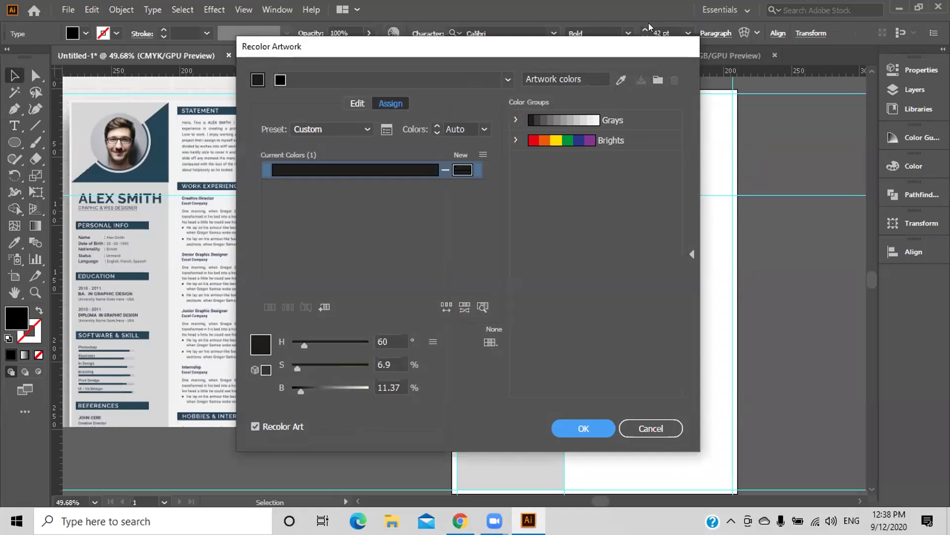
pyautogui.click(651, 429)
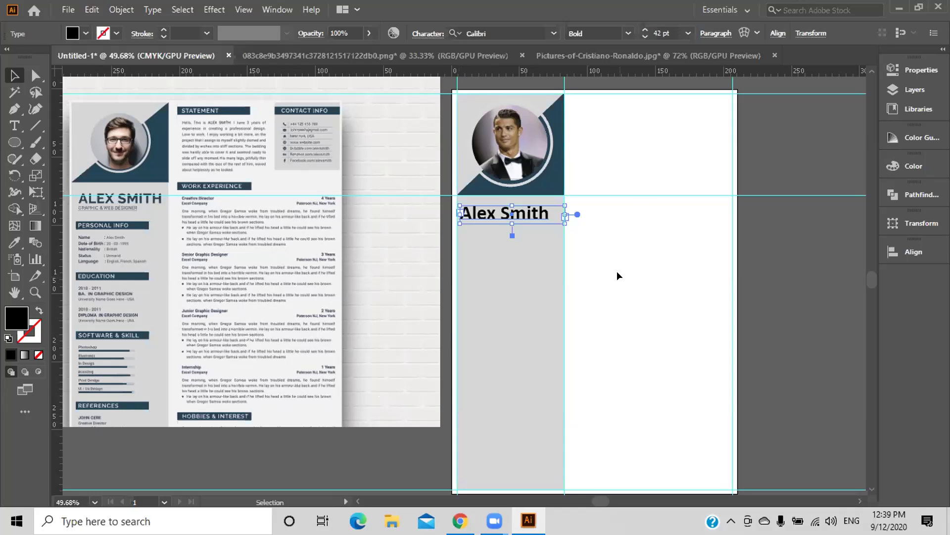
# Colour all of the Alex Smith name with the photo triangle's dark blue, sampled by Eyedropper.
pyautogui.click(630, 267)
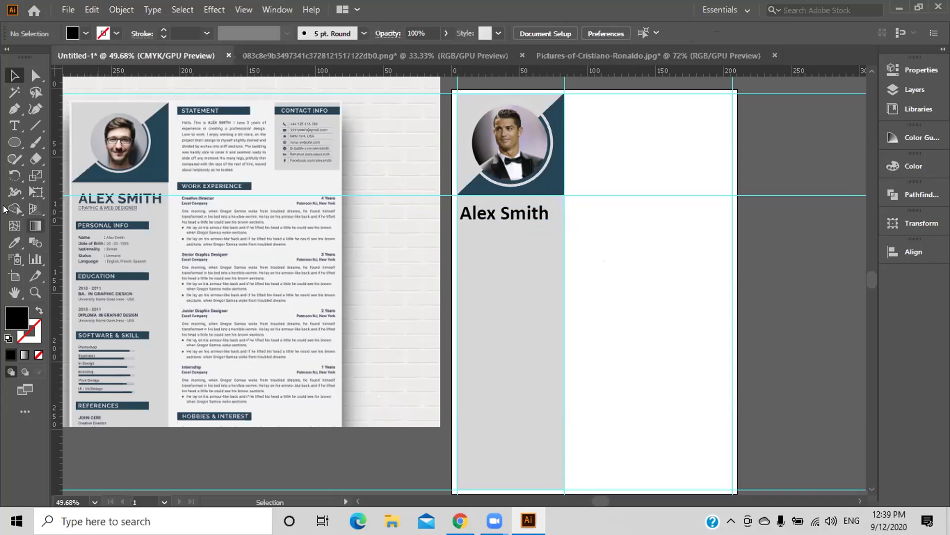
pyautogui.click(14, 241)
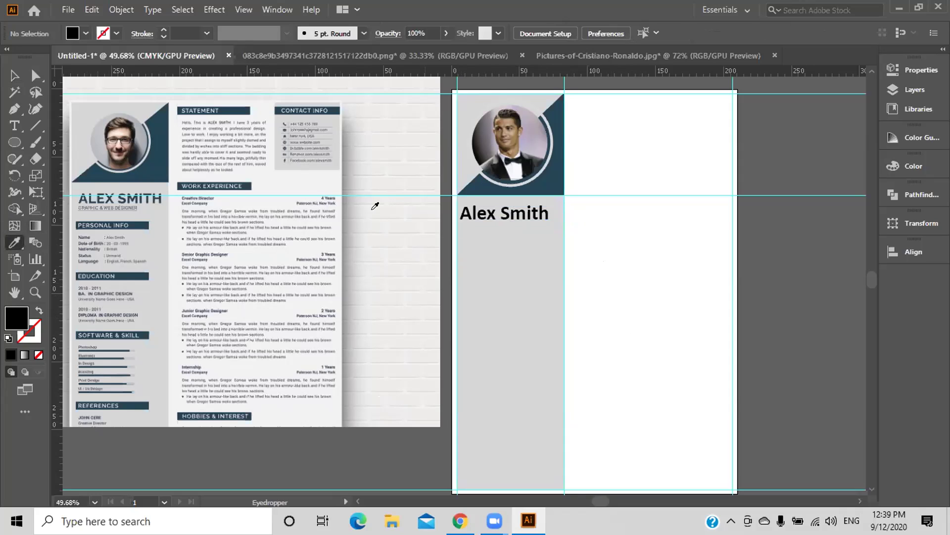
pyautogui.click(14, 76)
pyautogui.click(494, 218)
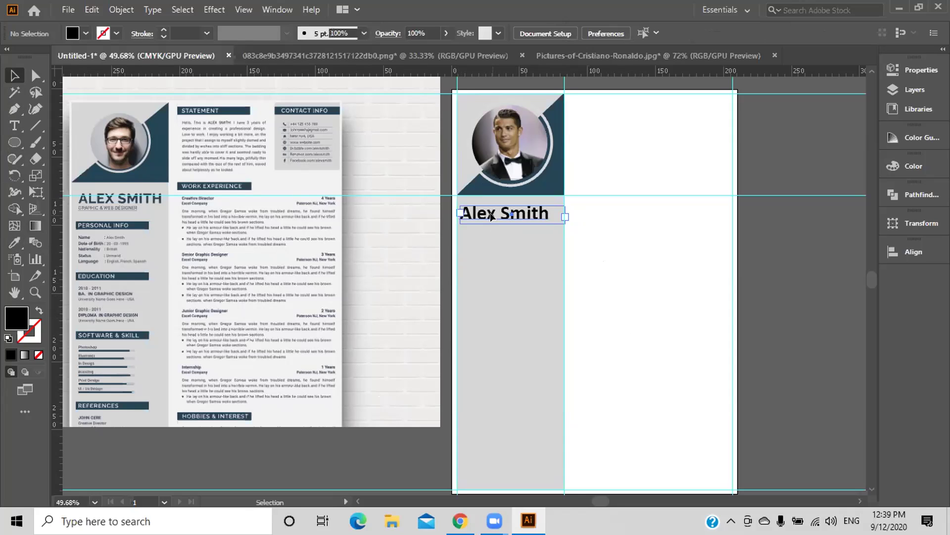
pyautogui.doubleClick(495, 218)
pyautogui.hotkey('ctrl', 'a')
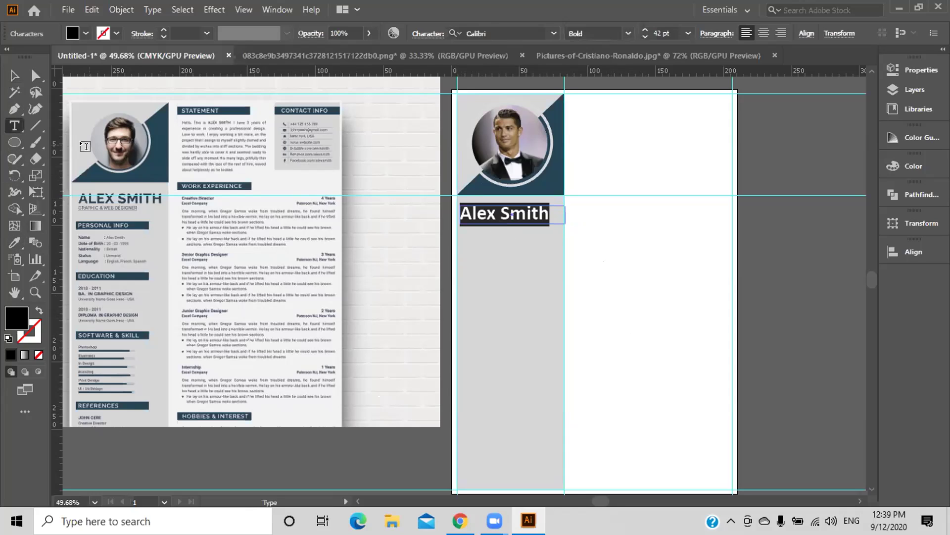
pyautogui.click(14, 241)
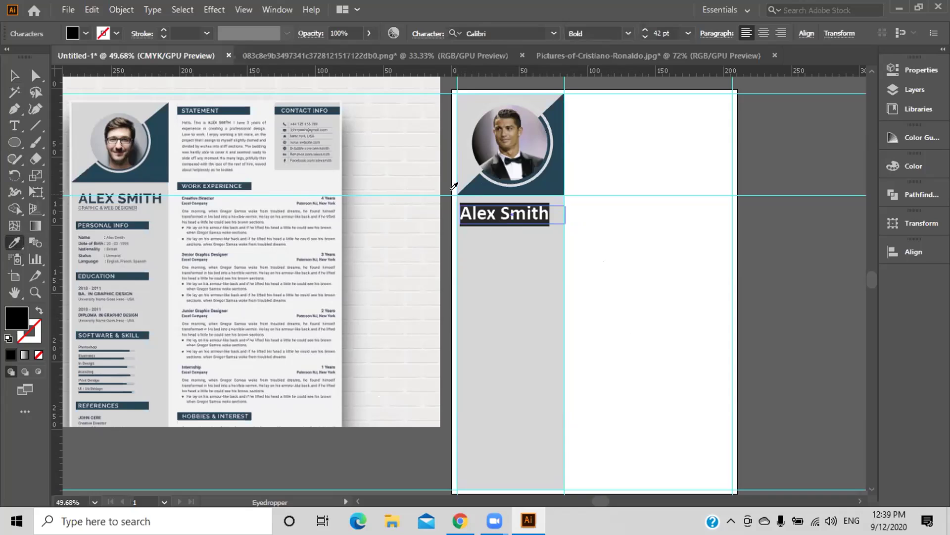
pyautogui.click(478, 184)
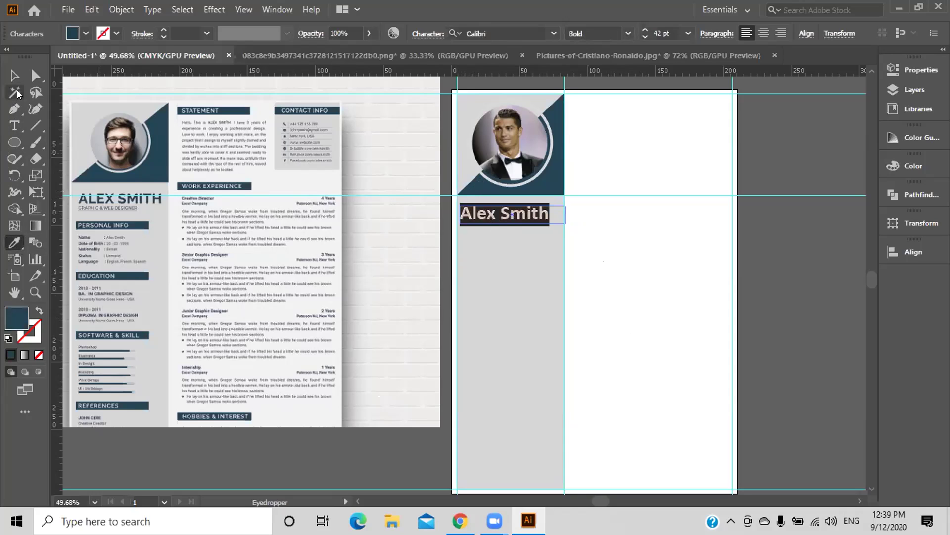
pyautogui.click(11, 75)
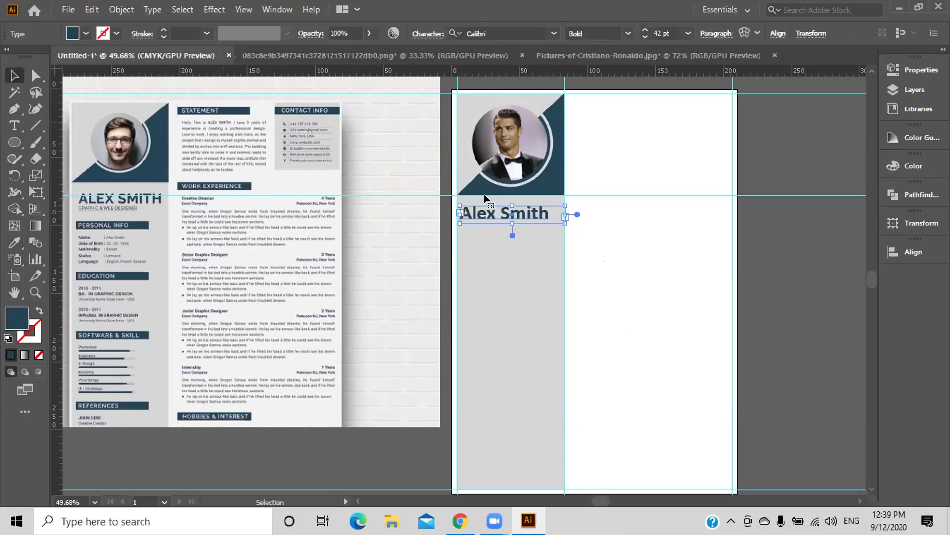
pyautogui.click(607, 275)
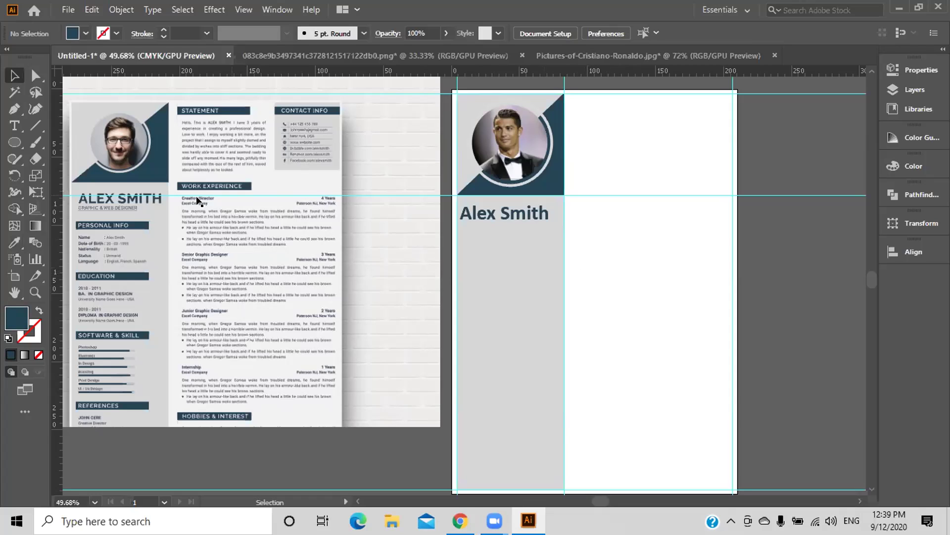
# Draw a text box below the Alex Smith name with a 14 pt font size.
pyautogui.click(15, 128)
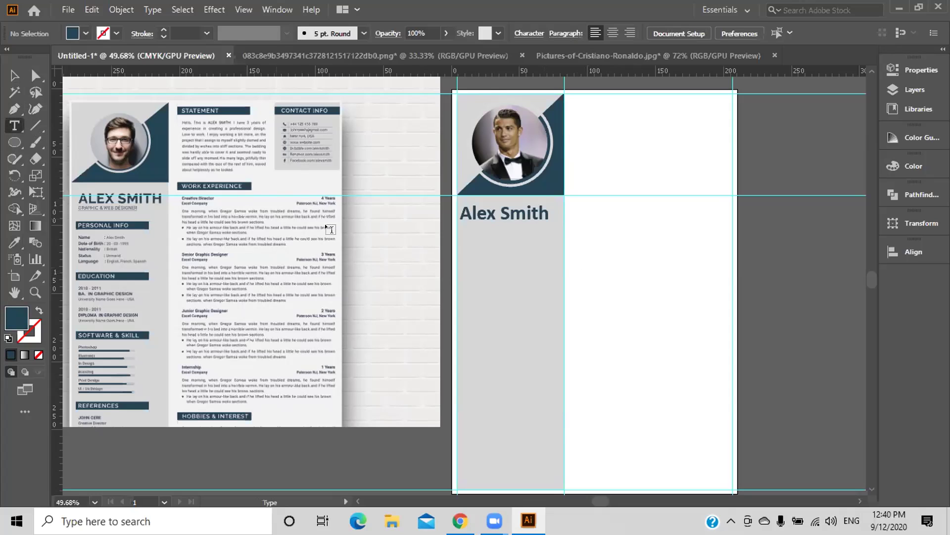
pyautogui.moveTo(462, 228); pyautogui.dragTo(554, 242)
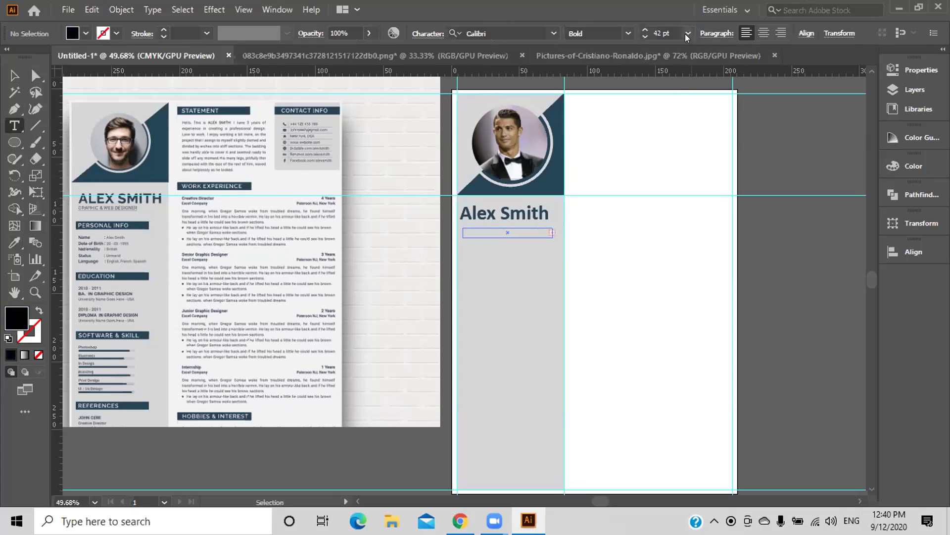
pyautogui.click(687, 34)
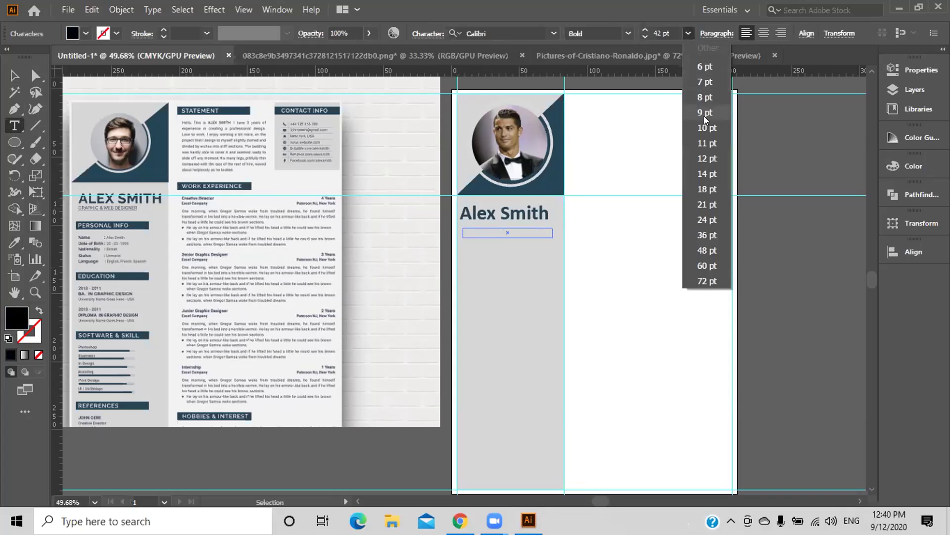
pyautogui.click(708, 173)
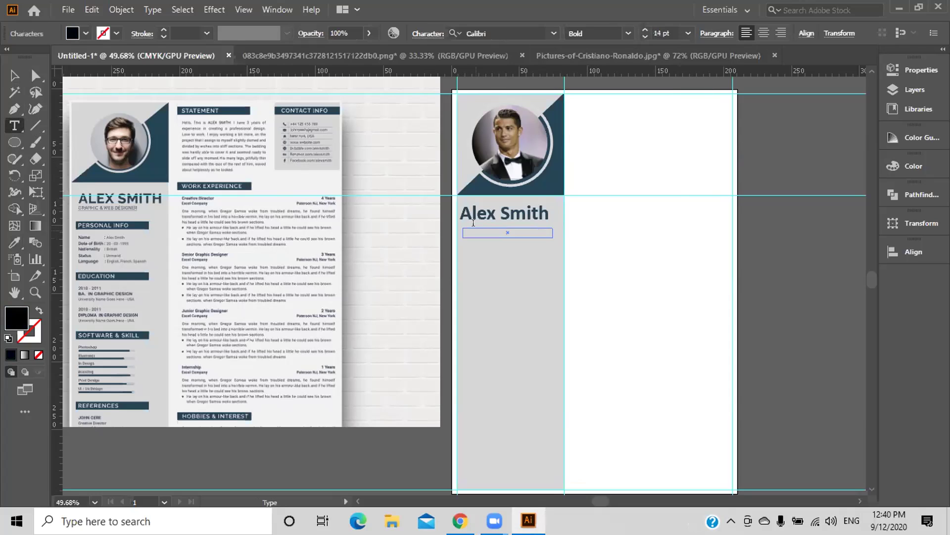
# Type the subtitle 'GRAPHIC & WEB DESIGNER', correcting typos along the way.
pyautogui.write('Graphic')
pyautogui.keyDown('ctrl'); pyautogui.click(474, 231); pyautogui.keyUp('ctrl')
pyautogui.keyDown('ctrl'); pyautogui.click(474, 231); pyautogui.keyUp('ctrl')
pyautogui.write('S')
pyautogui.press('BackSpace')
pyautogui.write('&')
pyautogui.press('BackSpace')
pyautogui.write('& Web')
pyautogui.press('BackSpace')
pyautogui.press('BackSpace')
pyautogui.press('BackSpace')
pyautogui.press('BackSpace')
pyautogui.press('BackSpace')
pyautogui.press('BackSpace')
pyautogui.press('BackSpace')
pyautogui.press('BackSpace')
pyautogui.press('BackSpace')
pyautogui.press('BackSpace')
pyautogui.press('BackSpace')
pyautogui.press('BackSpace')
pyautogui.write('RAPHIC &')
pyautogui.press('BackSpace')
pyautogui.press('BackSpace')
pyautogui.write('& WEB DESIGNER')
pyautogui.press('Escape')
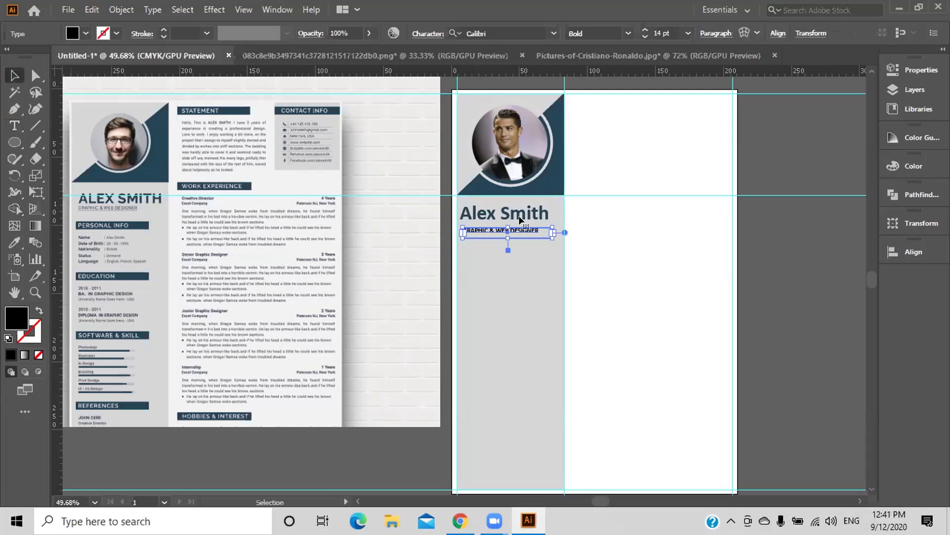
# Nudge the subtitle under the name, then narrow the name's frame and shift it right.
pyautogui.click(596, 263)
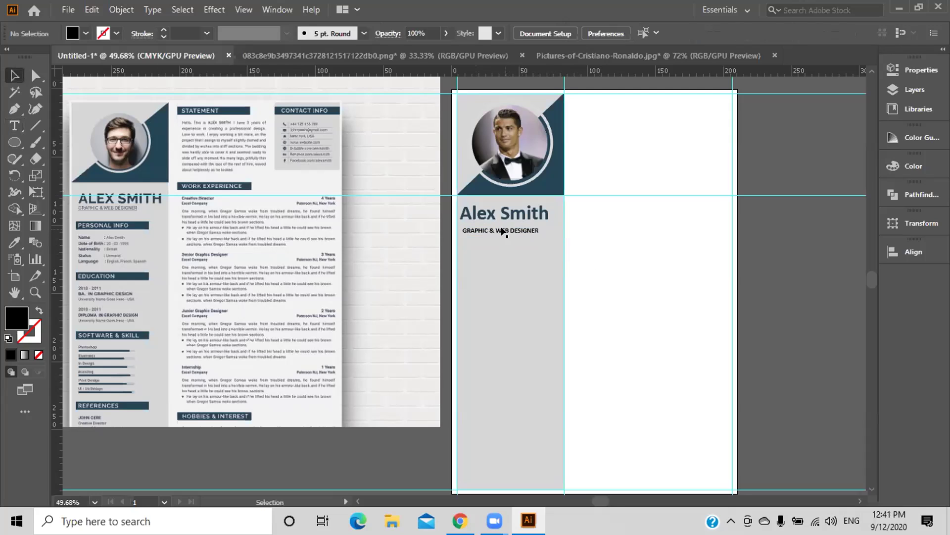
pyautogui.moveTo(528, 232); pyautogui.dragTo(539, 227)
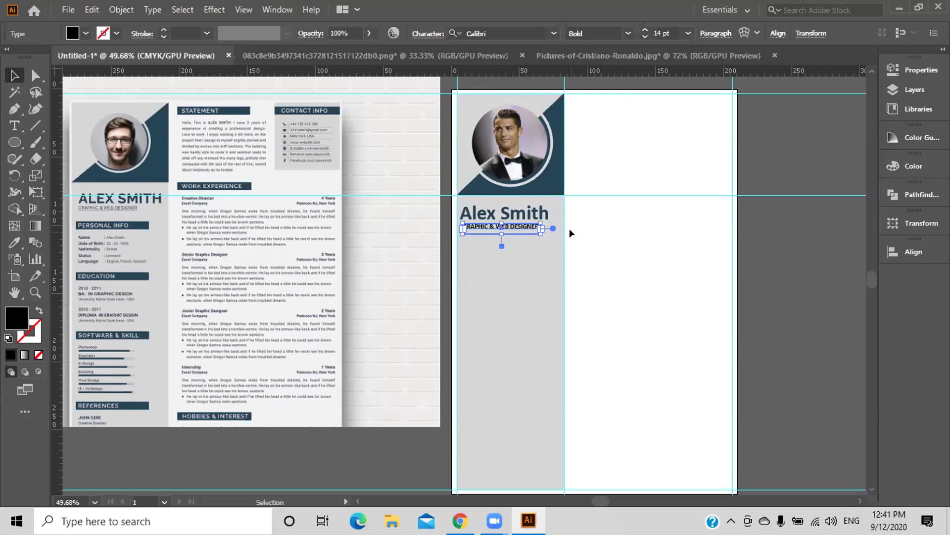
pyautogui.click(586, 243)
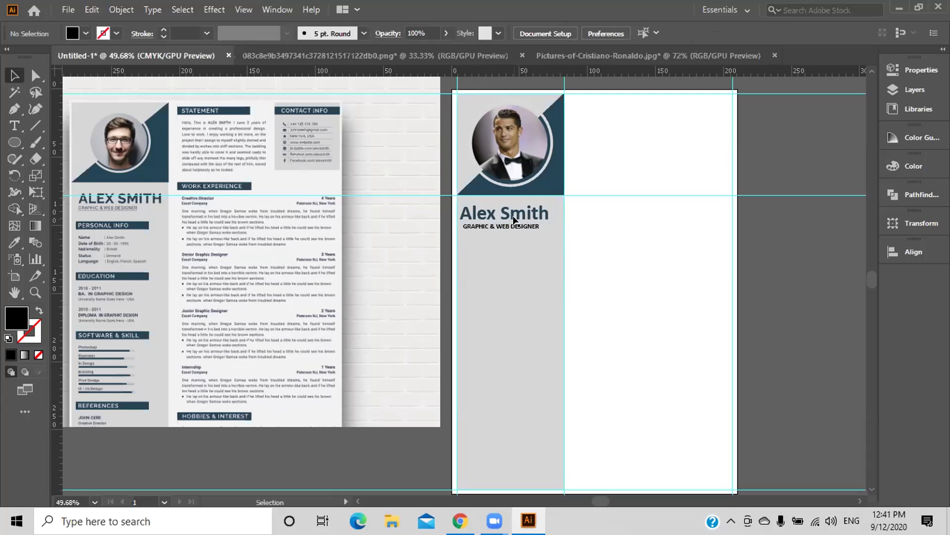
pyautogui.click(517, 212)
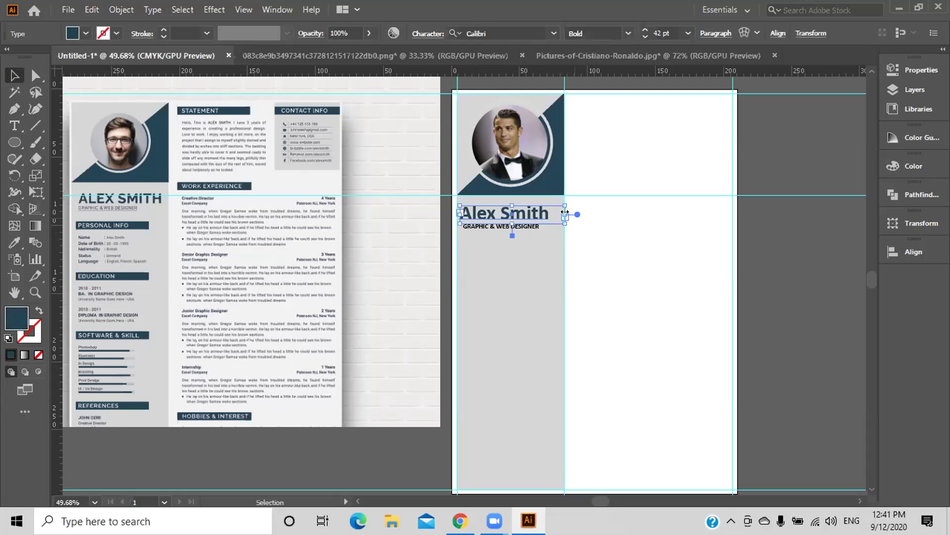
pyautogui.moveTo(561, 211); pyautogui.dragTo(553, 211)
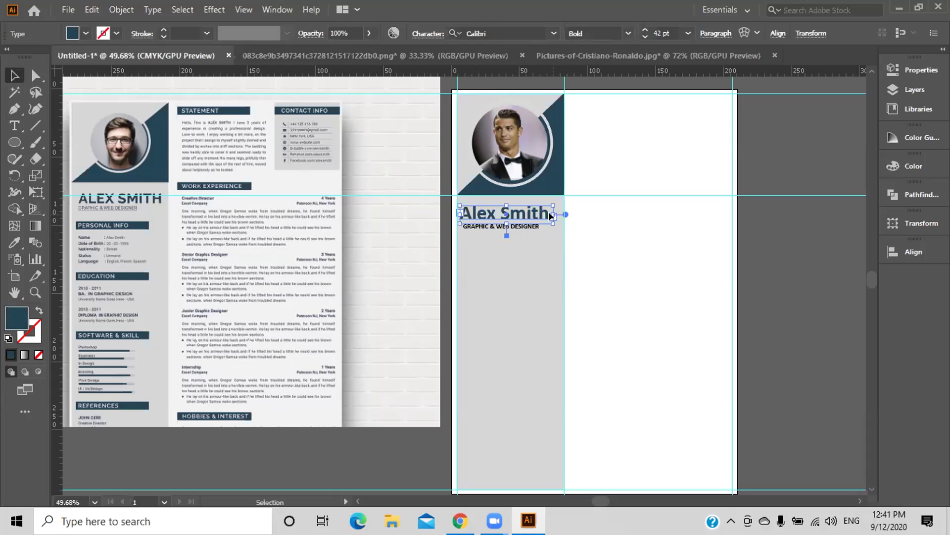
pyautogui.press('Right')
pyautogui.press('Right')
pyautogui.press('Right')
pyautogui.press('Right')
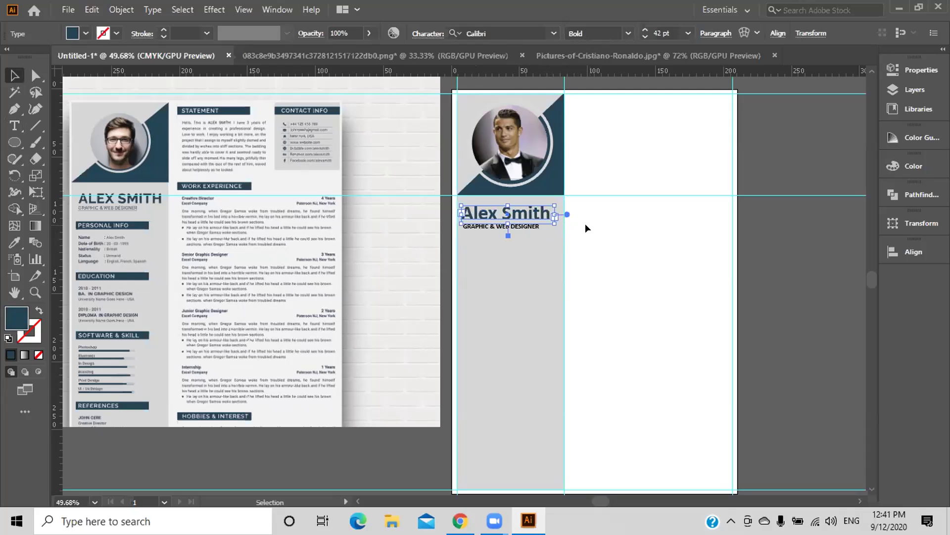
pyautogui.click(608, 244)
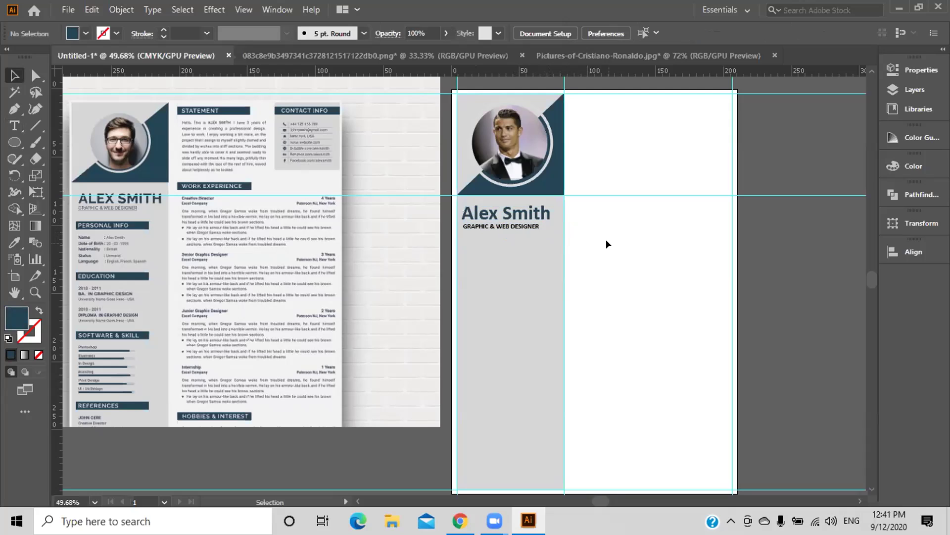
# Check the subtitle's placement and pull a vertical ruler guide onto the page.
pyautogui.click(529, 227)
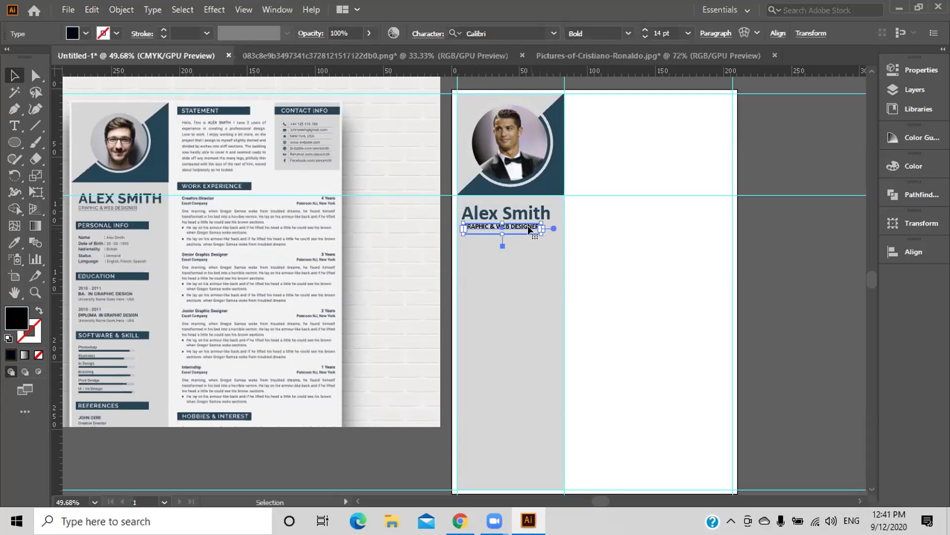
pyautogui.click(603, 242)
pyautogui.click(529, 227)
pyautogui.click(618, 261)
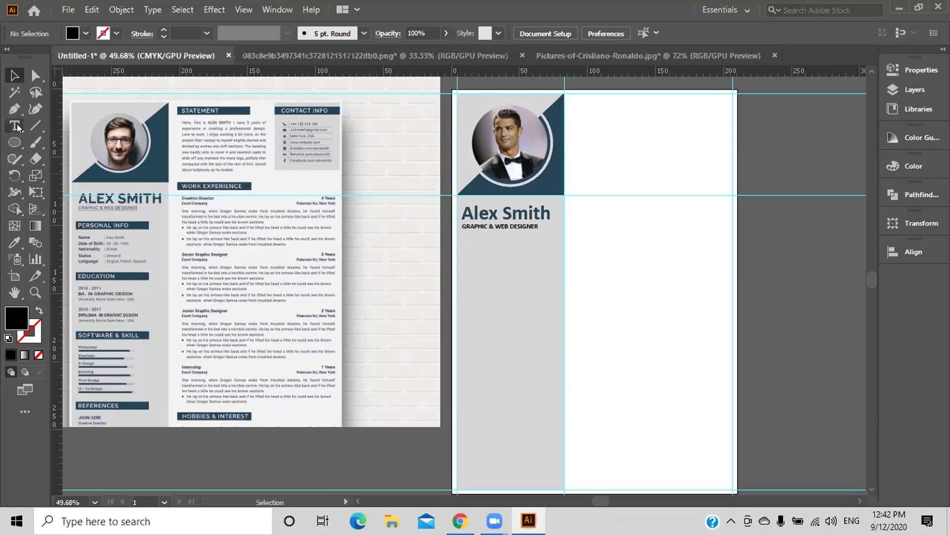
pyautogui.moveTo(14, 142); pyautogui.dragTo(75, 141)
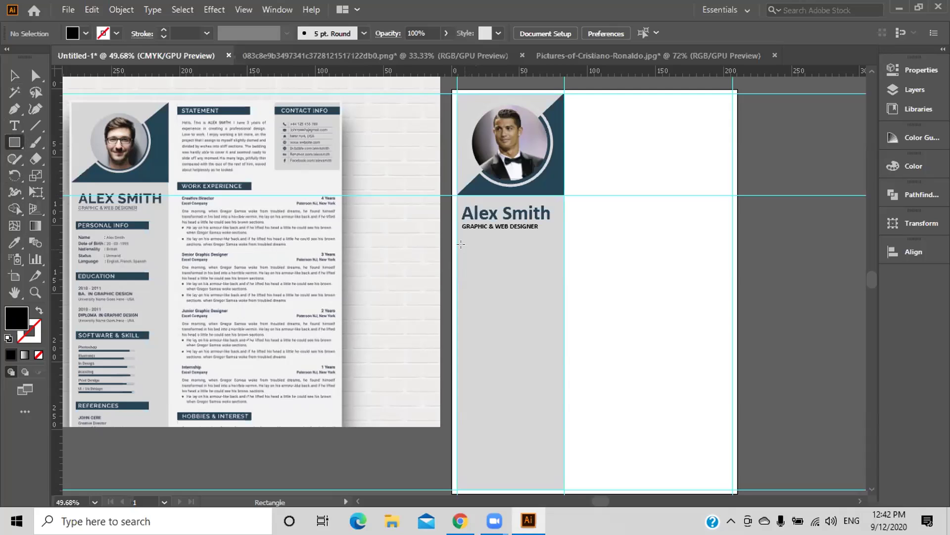
pyautogui.moveTo(53, 125); pyautogui.dragTo(97, 138)
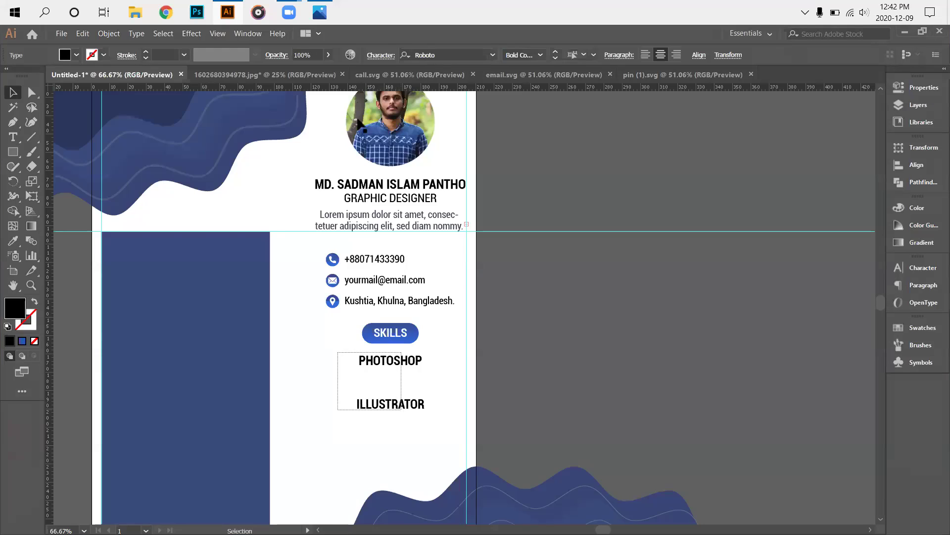
pyautogui.click(391, 420)
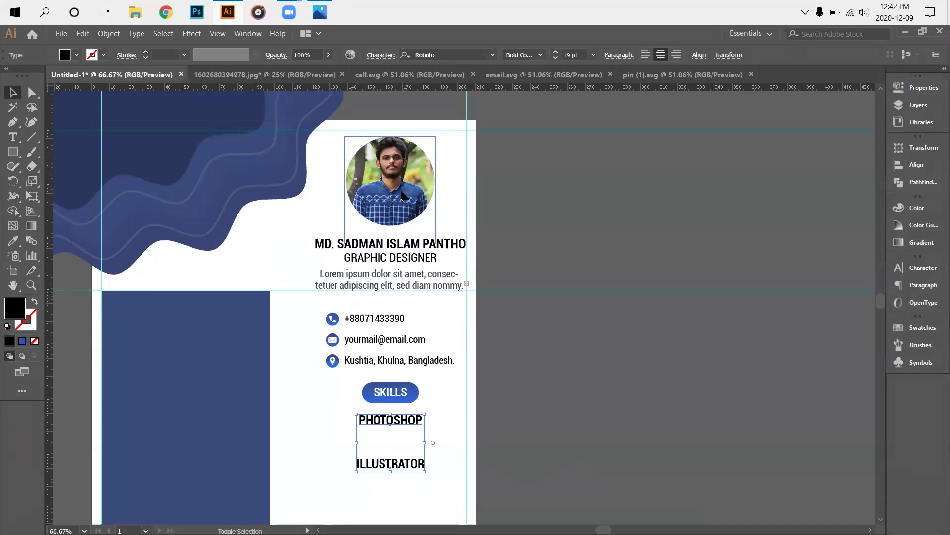
# Select and deselect the photo, then scroll to the skills area.
pyautogui.keyDown('shift'); pyautogui.click(402, 193); pyautogui.keyUp('shift')
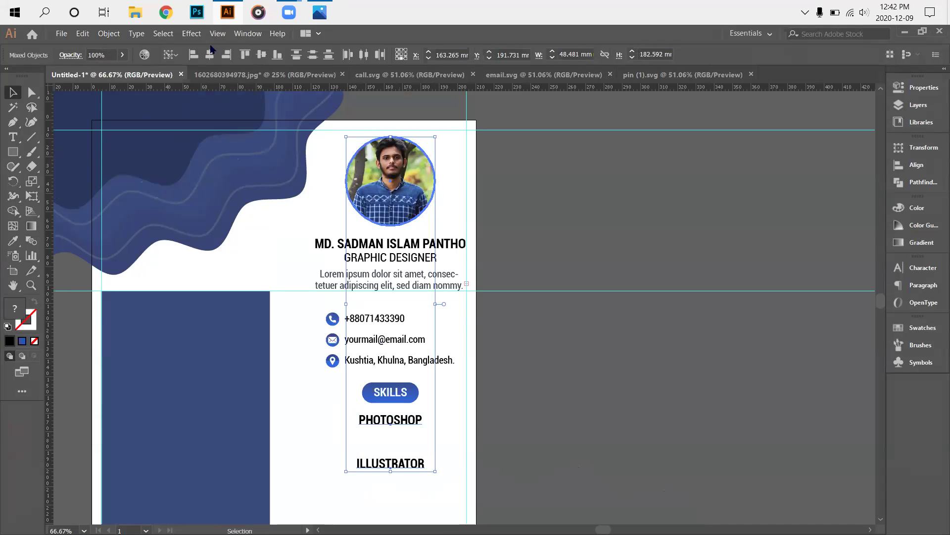
pyautogui.click(512, 442)
pyautogui.scroll(-1, 512, 442)
pyautogui.scroll(-5, 507, 442)
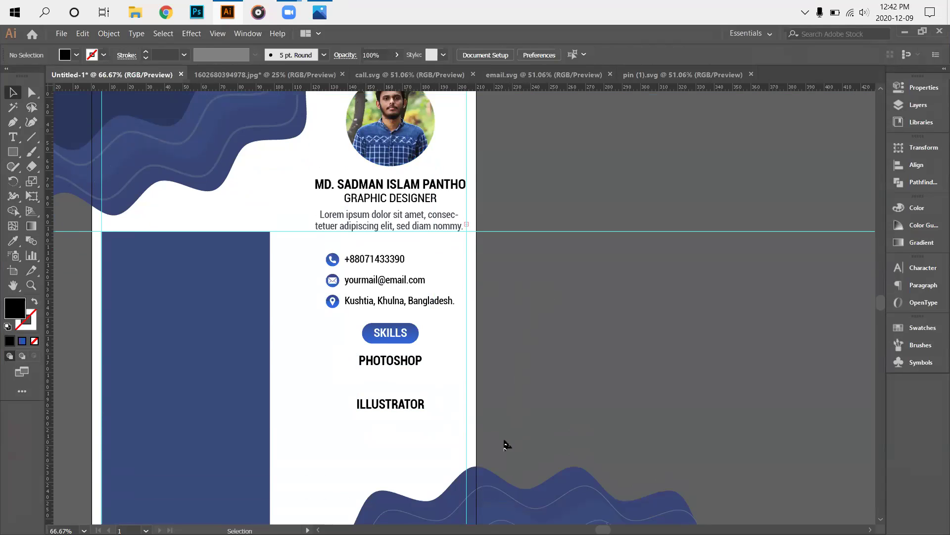
pyautogui.keyDown('alt'); pyautogui.scroll(3, 344, 476); pyautogui.keyUp('alt')
pyautogui.keyDown('alt'); pyautogui.scroll(-2, 469, 446); pyautogui.keyUp('alt')
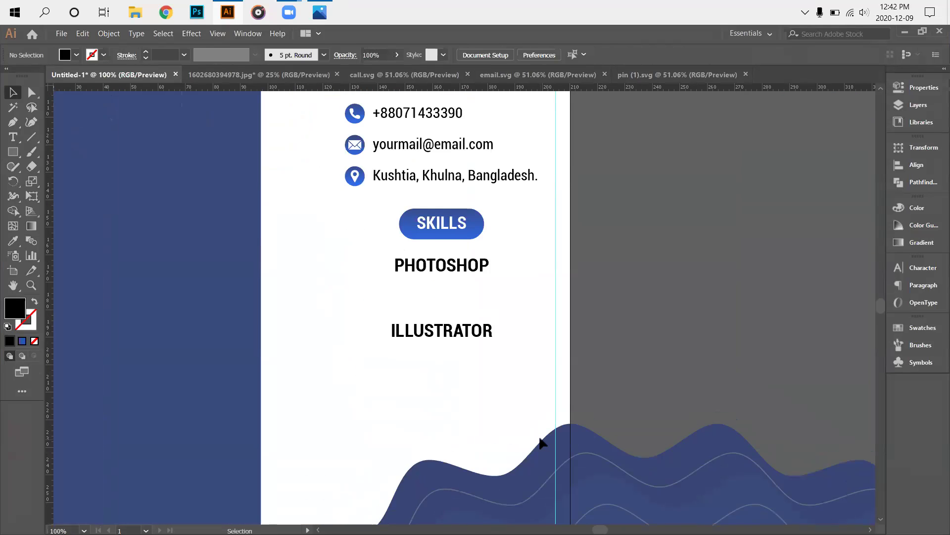
pyautogui.scroll(1, 403, 303)
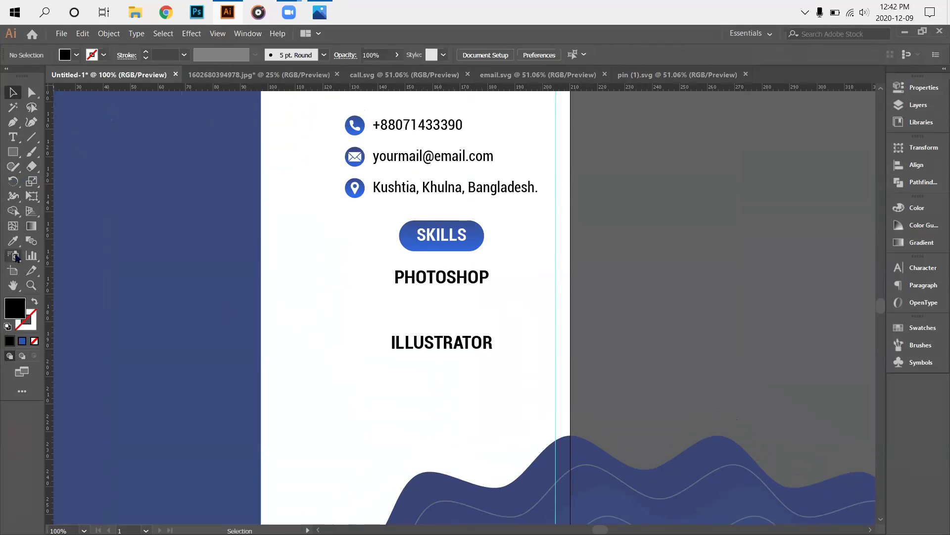
# Draw a small circle, about 3.96 mm, left of PHOTOSHOP with a blue gradient fill.
pyautogui.click(13, 151)
pyautogui.moveTo(13, 152); pyautogui.dragTo(94, 180)
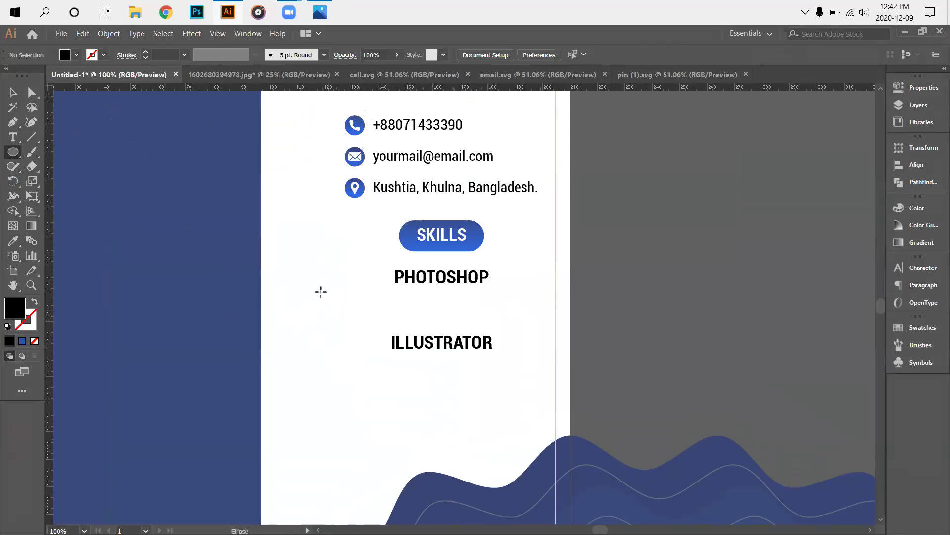
pyautogui.moveTo(298, 288); pyautogui.dragTo(309, 300)
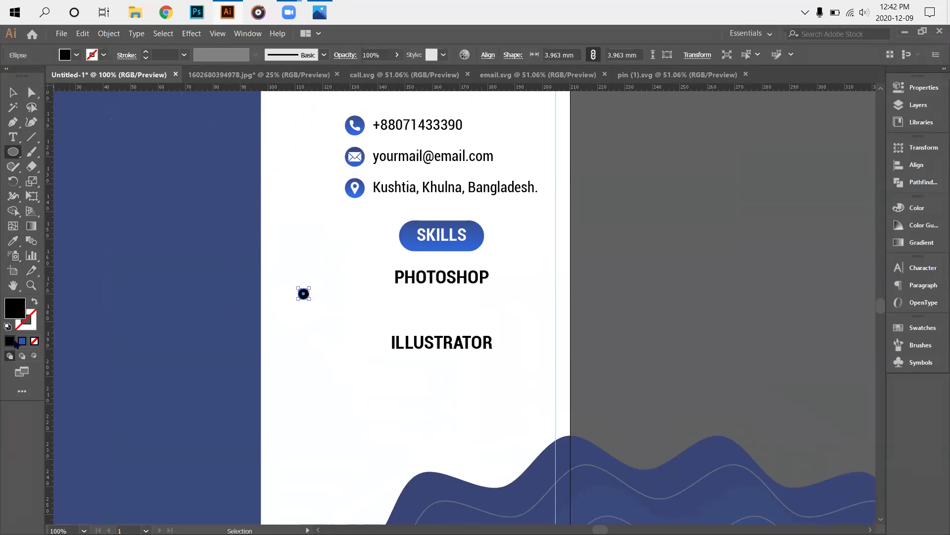
pyautogui.click(21, 341)
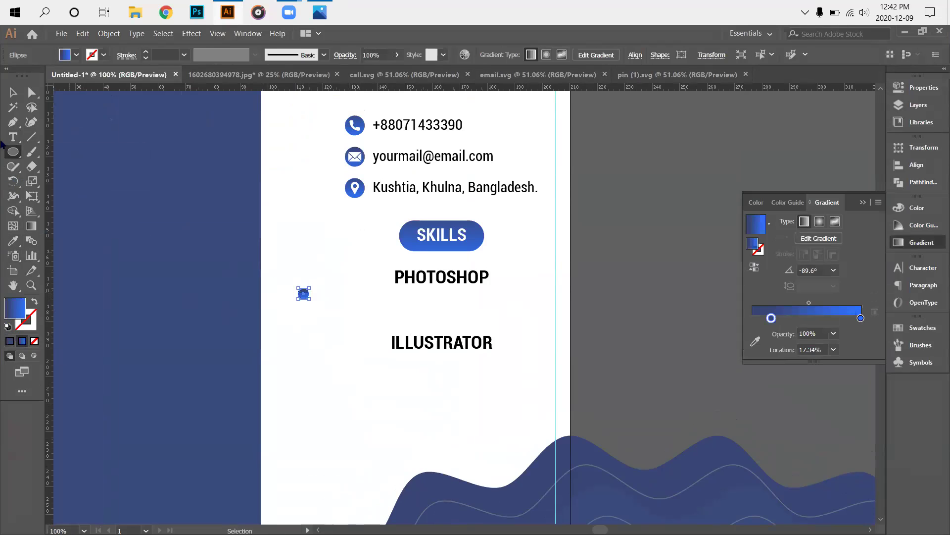
pyautogui.click(13, 92)
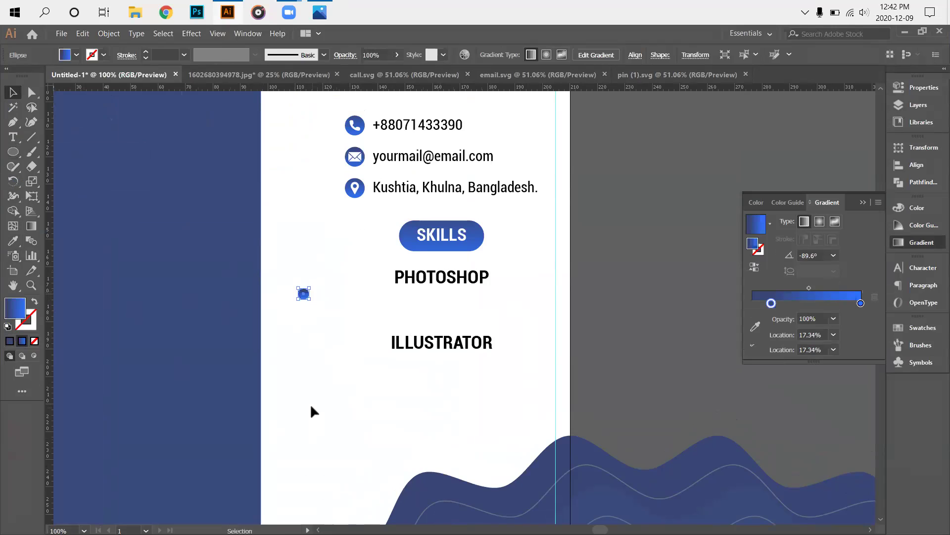
pyautogui.click(297, 324)
pyautogui.scroll(3, 299, 316)
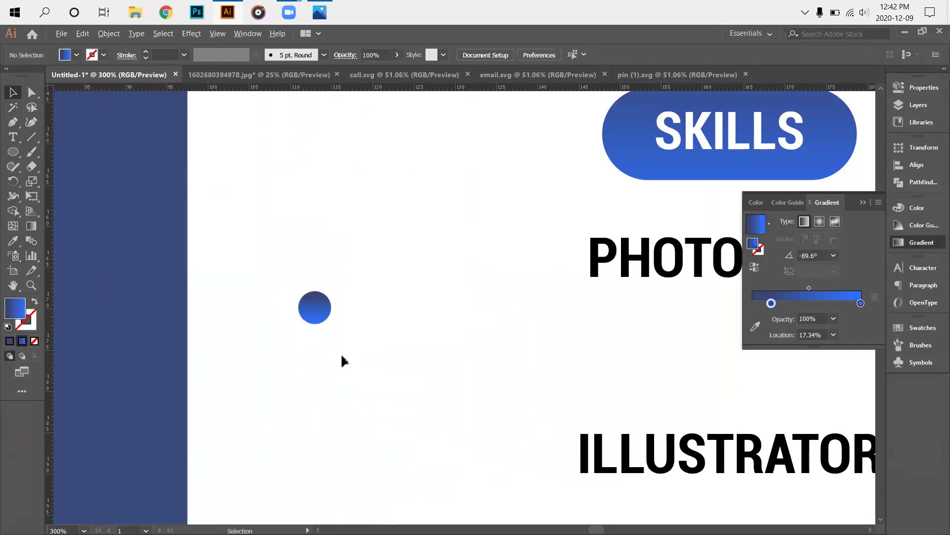
pyautogui.scroll(-1, 342, 361)
# Copy the dot to its right and repeat with Ctrl+D to build a row of ten.
pyautogui.click(507, 299)
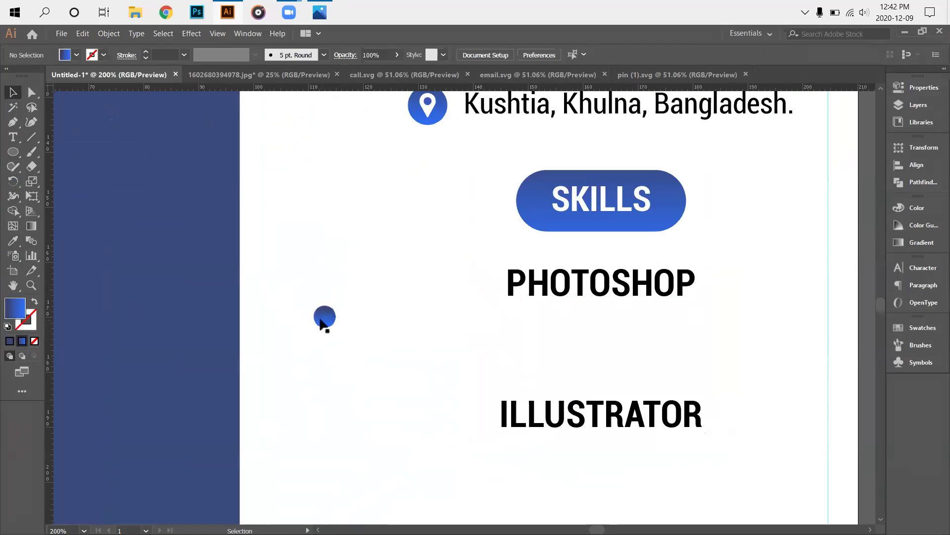
pyautogui.moveTo(321, 321); pyautogui.dragTo(350, 319)
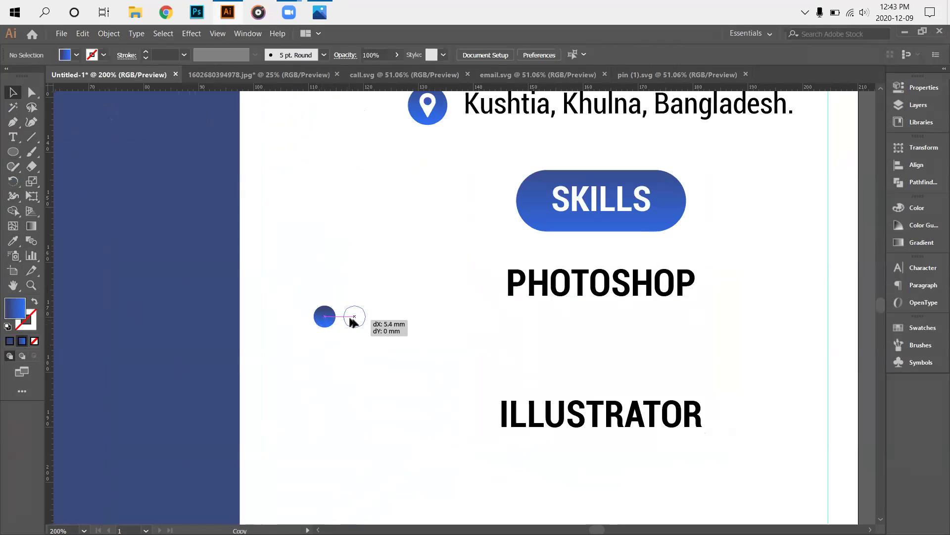
pyautogui.moveTo(352, 321); pyautogui.dragTo(355, 319)
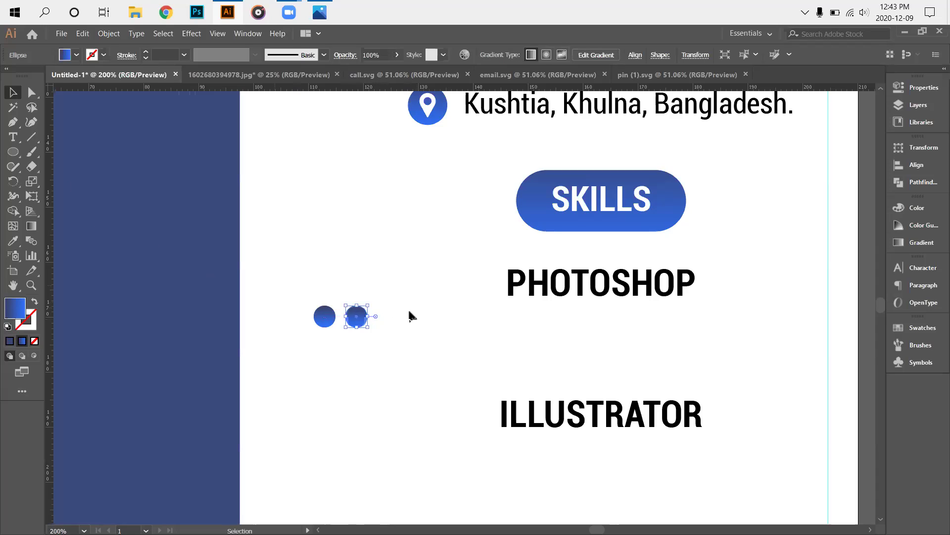
pyautogui.hotkey('ctrl', 'd')
pyautogui.hotkey('ctrl', 'd')
pyautogui.hotkey('ctrl', 'd')
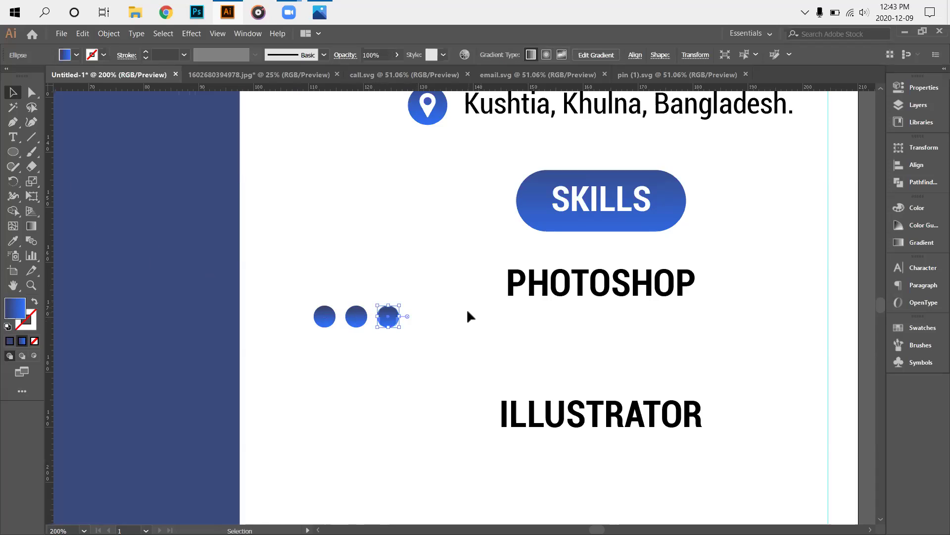
pyautogui.hotkey('ctrl', 'd')
pyautogui.hotkey('ctrl', 'd')
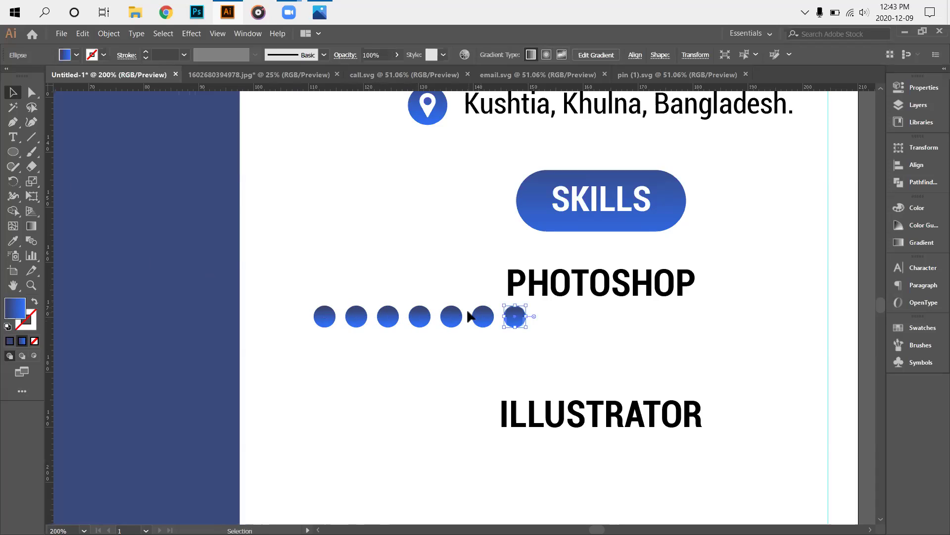
pyautogui.hotkey('ctrl', 'd')
pyautogui.hotkey('ctrl', 'd')
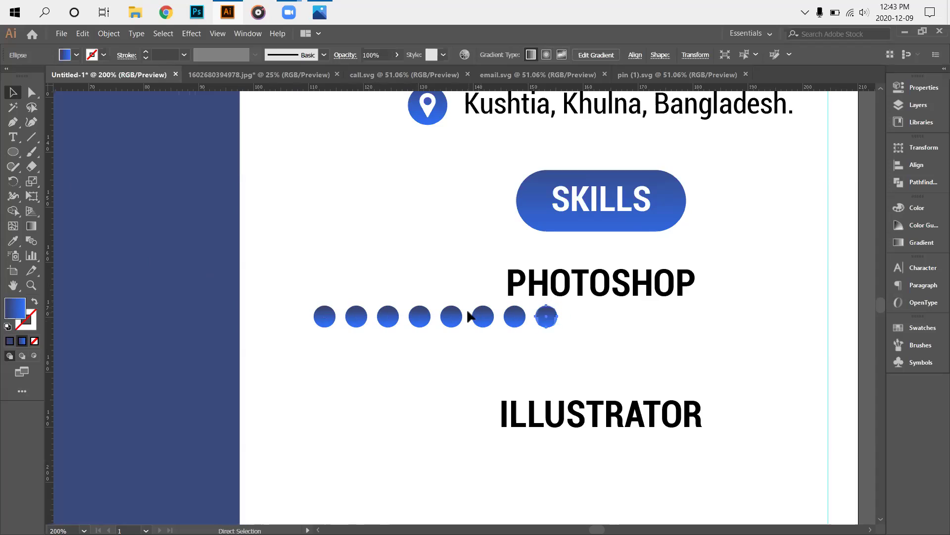
pyautogui.hotkey('ctrl', 'd')
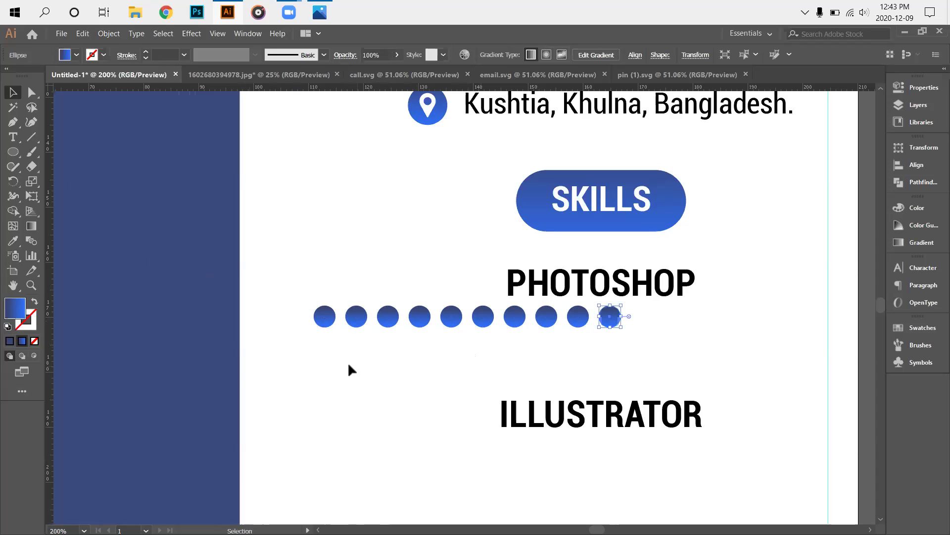
# Select just the ten dots and Alt-drag a duplicate row just below.
pyautogui.moveTo(278, 301); pyautogui.dragTo(622, 342)
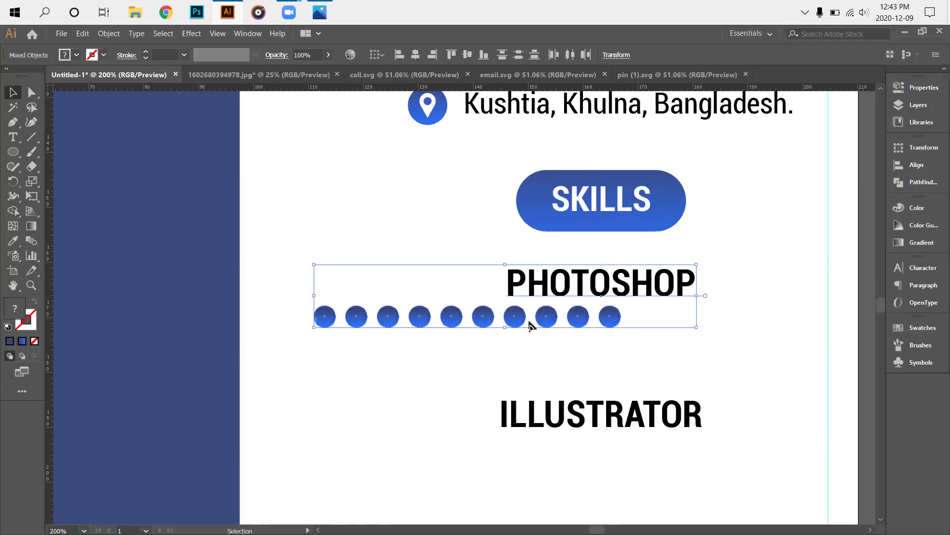
pyautogui.click(522, 365)
pyautogui.moveTo(321, 329); pyautogui.dragTo(573, 325)
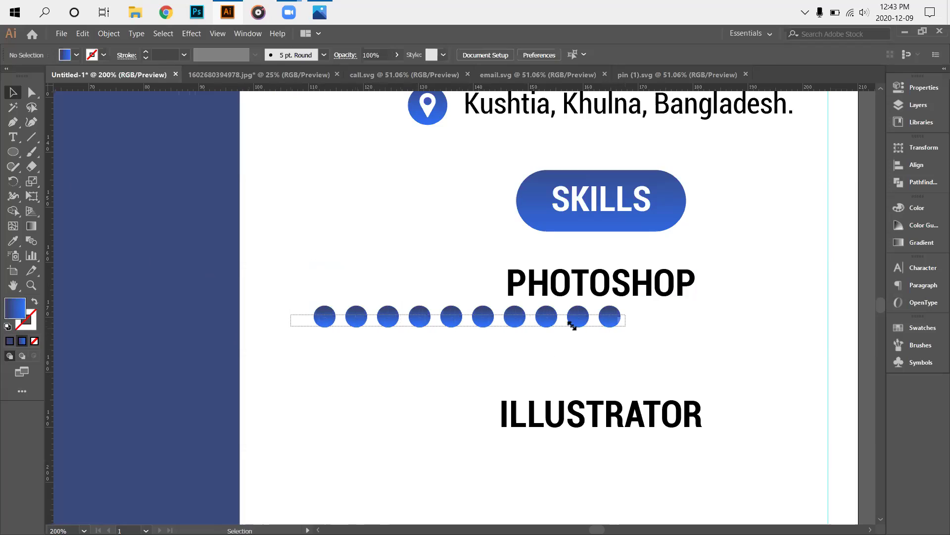
pyautogui.moveTo(479, 323); pyautogui.dragTo(483, 358)
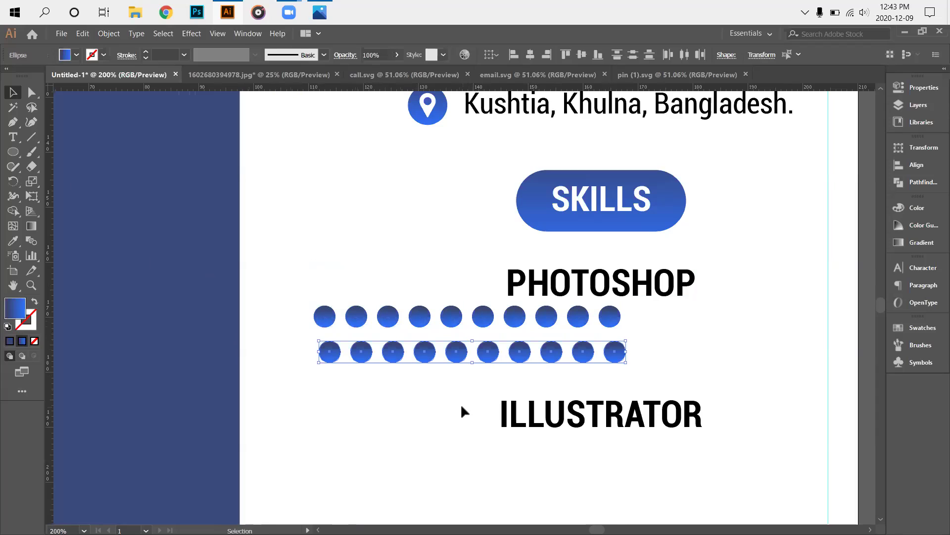
# Move the lower dot row beneath ILLUSTRATOR and shift the PHOTOSHOP row right.
pyautogui.click(457, 408)
pyautogui.moveTo(310, 355); pyautogui.dragTo(586, 382)
pyautogui.moveTo(677, 491); pyautogui.dragTo(723, 379)
pyautogui.click(405, 336)
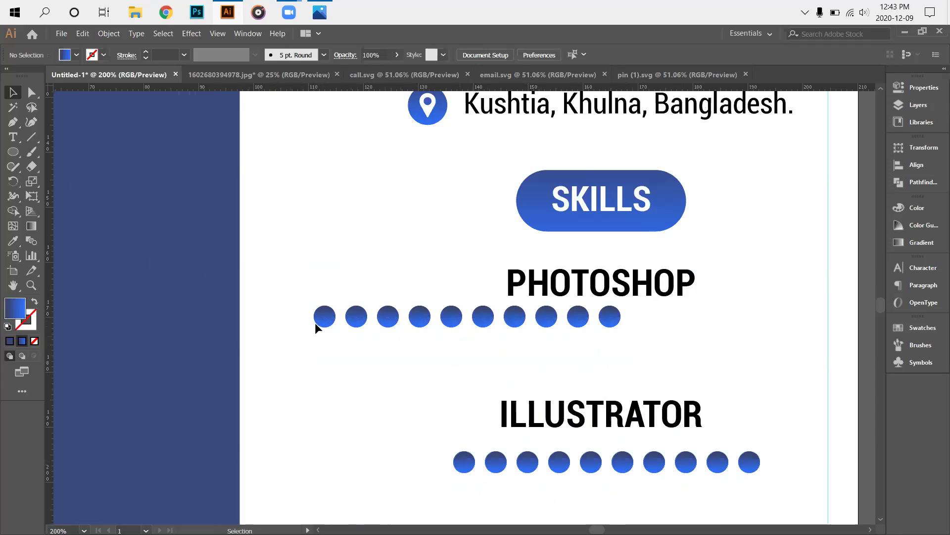
pyautogui.moveTo(629, 342); pyautogui.dragTo(625, 340)
pyautogui.moveTo(515, 324); pyautogui.dragTo(686, 379)
pyautogui.click(356, 362)
# Select each dot row and open its context menu, closing it without changes.
pyautogui.moveTo(392, 340); pyautogui.dragTo(768, 315)
pyautogui.rightClick(722, 333)
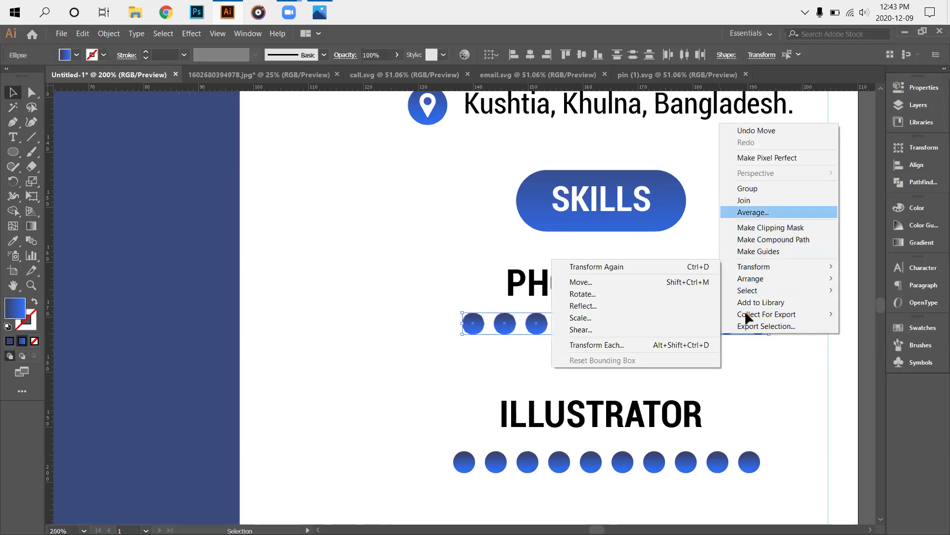
pyautogui.click(446, 452)
pyautogui.moveTo(444, 448); pyautogui.dragTo(777, 460)
pyautogui.rightClick(745, 458)
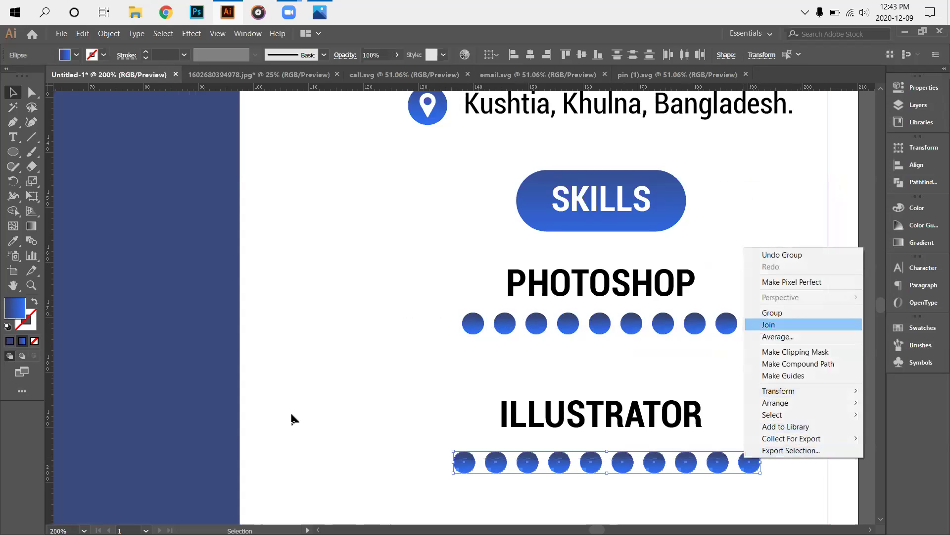
pyautogui.click(302, 415)
pyautogui.click(312, 461)
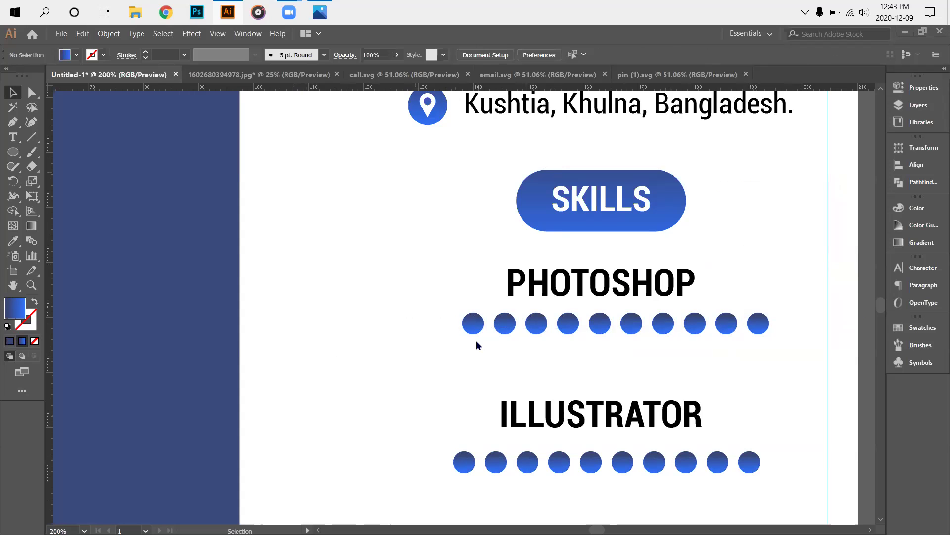
# Zoom out and pan around the page to review both skill dot rows.
pyautogui.scroll(-1, 405, 400)
pyautogui.hotkey('ctrl', '-')
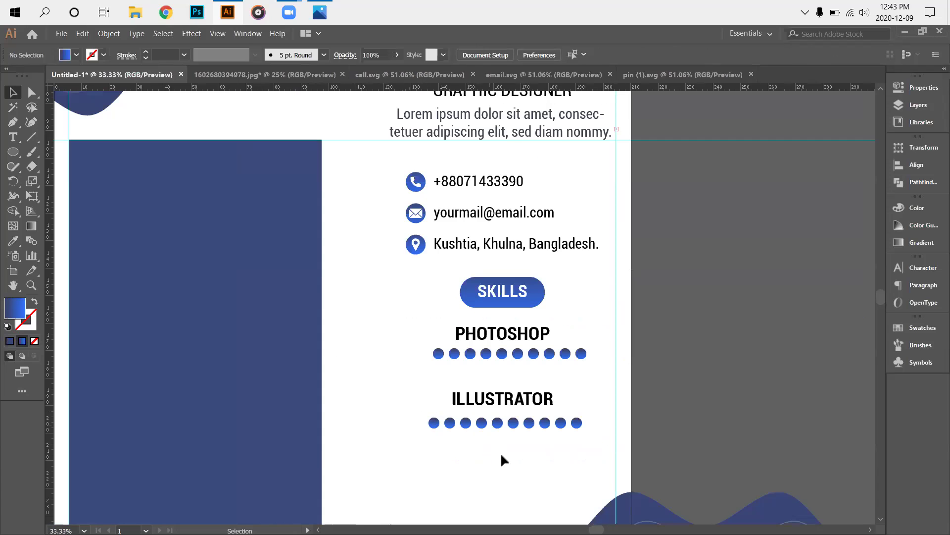
pyautogui.scroll(-1, 503, 460)
pyautogui.scroll(1, 562, 456)
pyautogui.scroll(6, 301, 420)
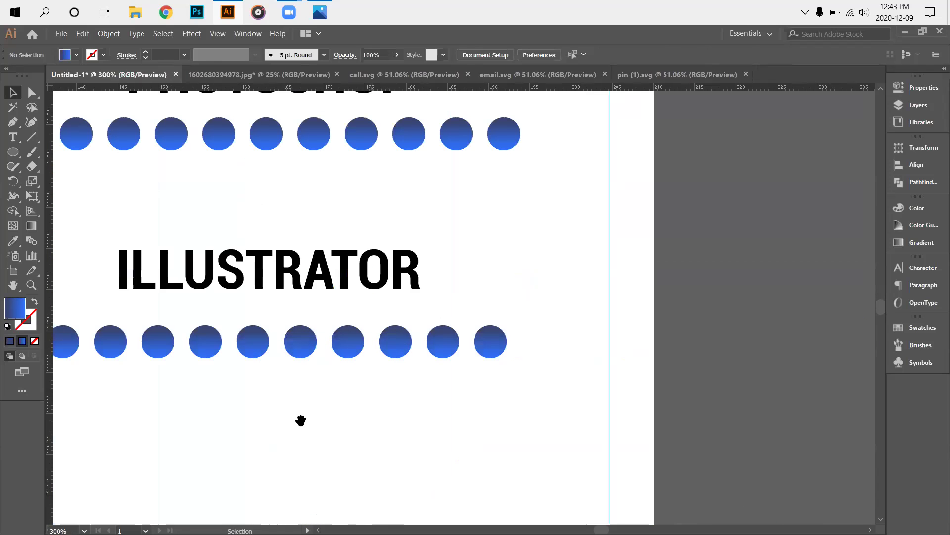
pyautogui.scroll(-1, 334, 388)
pyautogui.hscroll(-1, 381, 180)
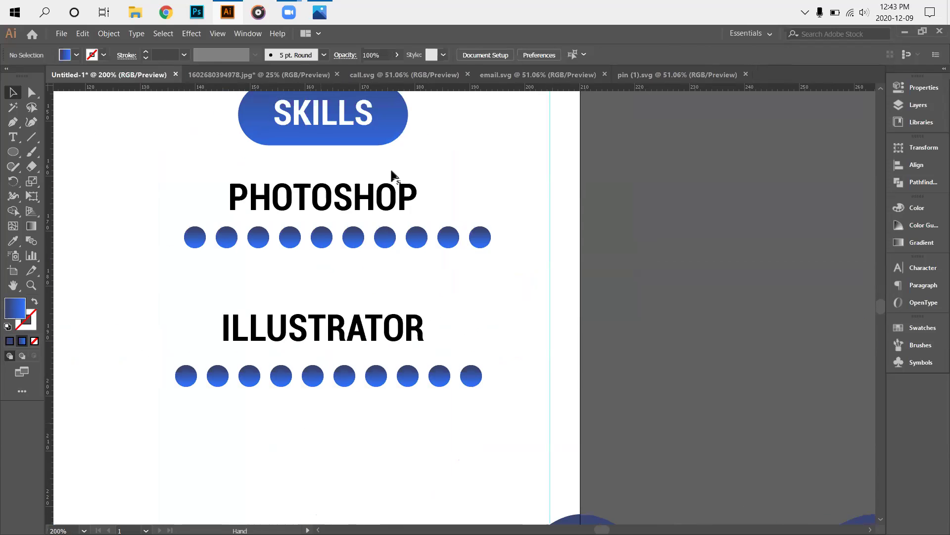
pyautogui.hscroll(-3, 392, 175)
pyautogui.scroll(-1, 343, 272)
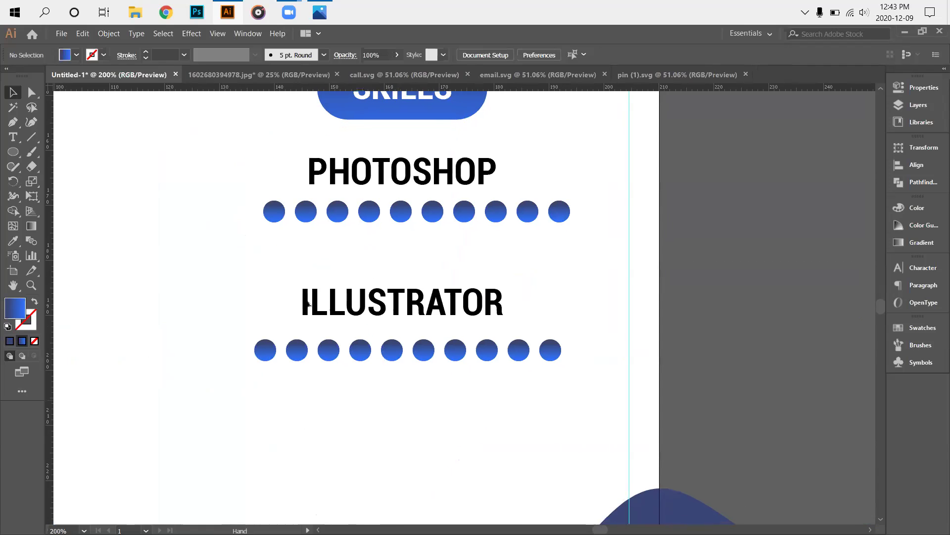
pyautogui.hscroll(1, 261, 174)
pyautogui.hscroll(2, 206, 198)
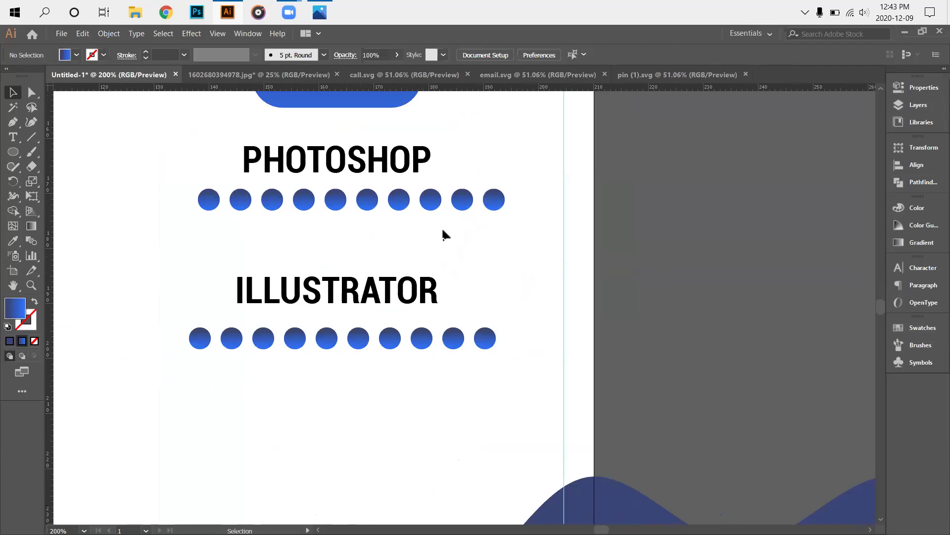
pyautogui.scroll(-3, 343, 343)
pyautogui.scroll(1, 335, 351)
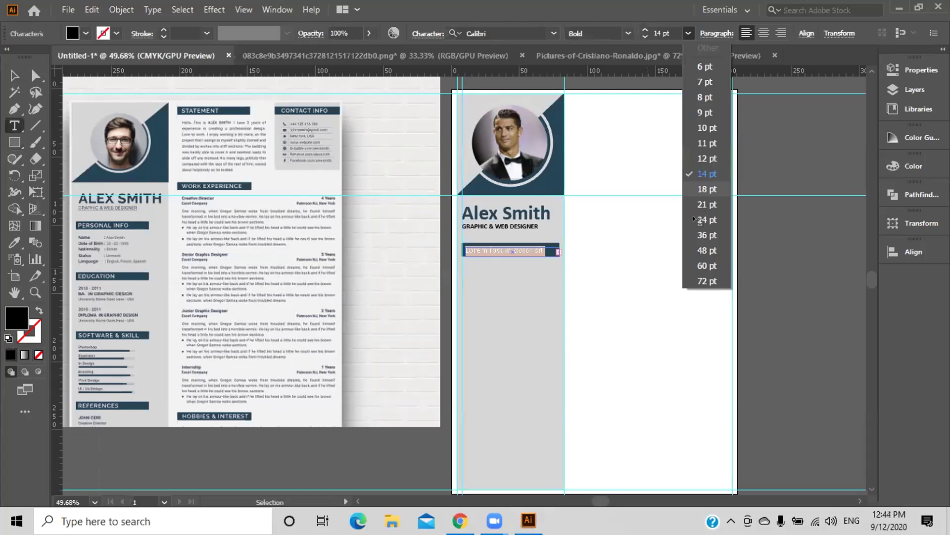
# Set the placeholder line to 21 pt and nudge its frame slightly upward.
pyautogui.click(707, 204)
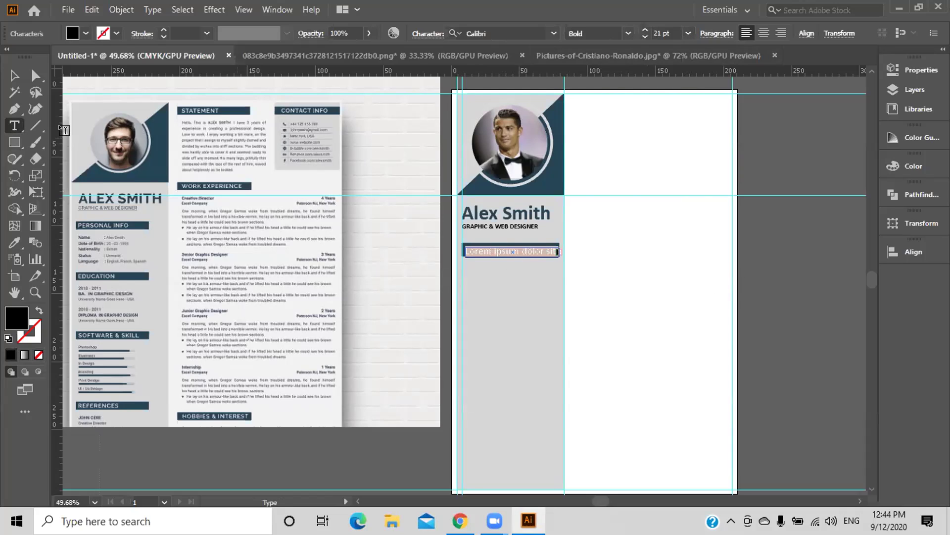
pyautogui.press('Escape')
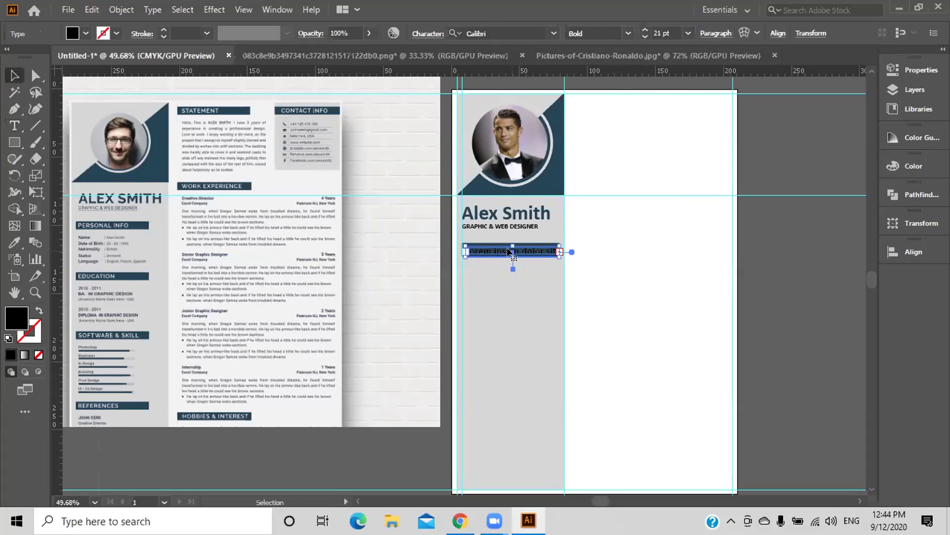
pyautogui.moveTo(510, 253); pyautogui.dragTo(510, 251)
pyautogui.click(693, 263)
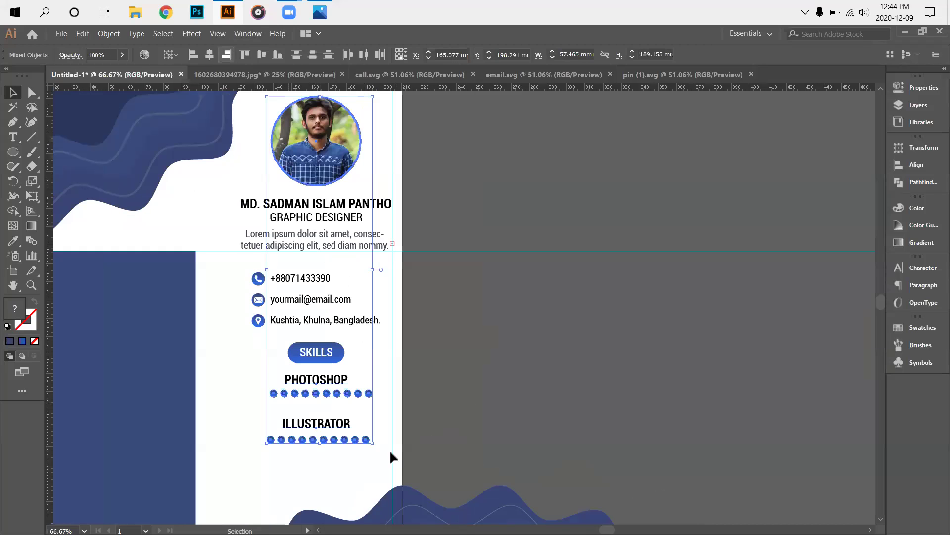
# Try centre-aligning the column's objects, undo it, and zoom in to 150%.
pyautogui.click(359, 451)
pyautogui.click(359, 451)
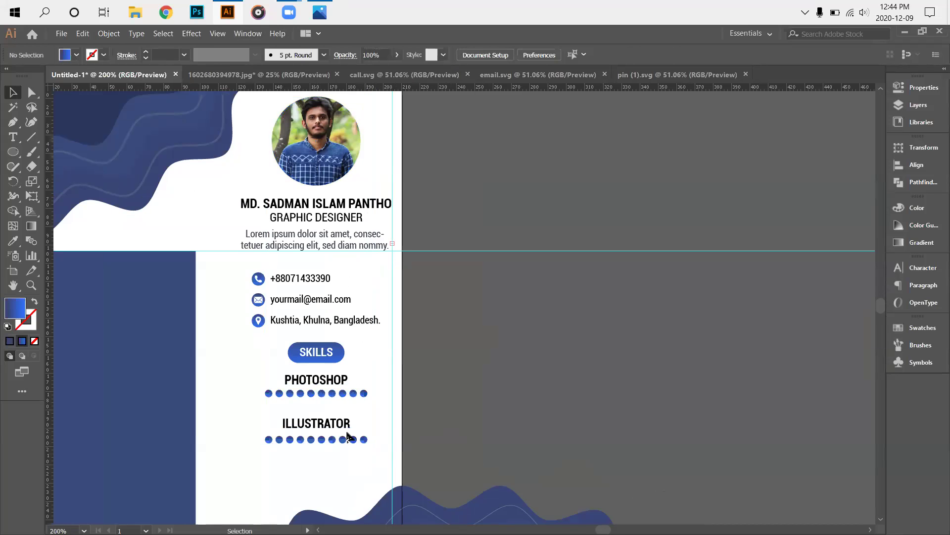
pyautogui.scroll(3, 340, 440)
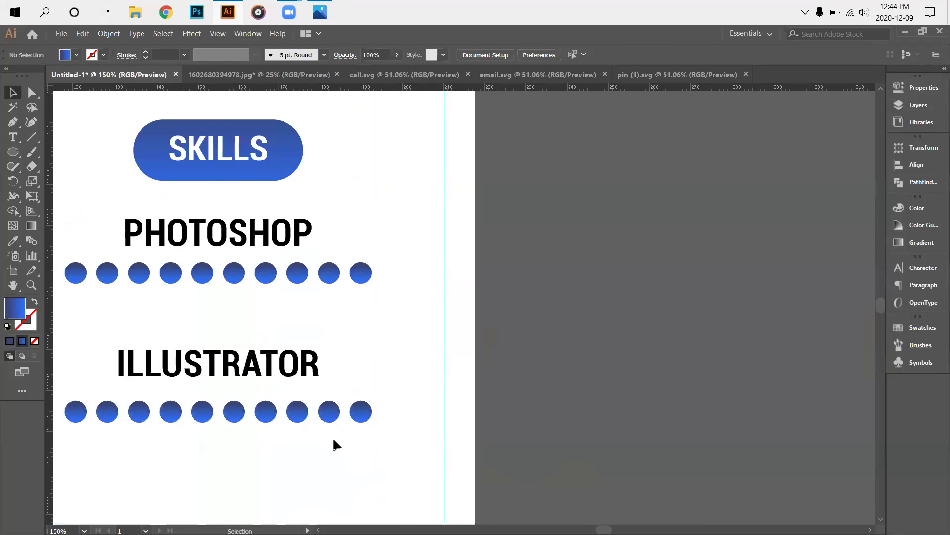
pyautogui.scroll(-2, 334, 444)
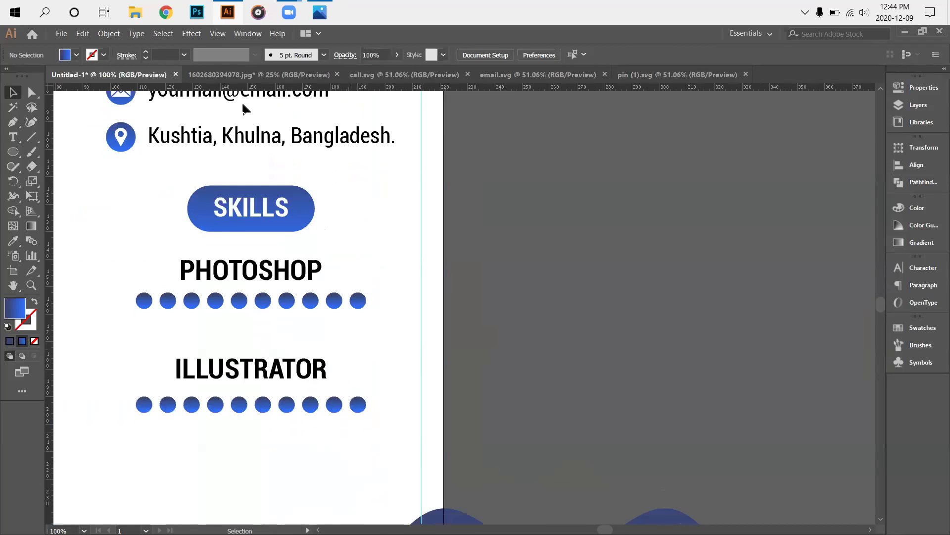
pyautogui.scroll(-1, 242, 101)
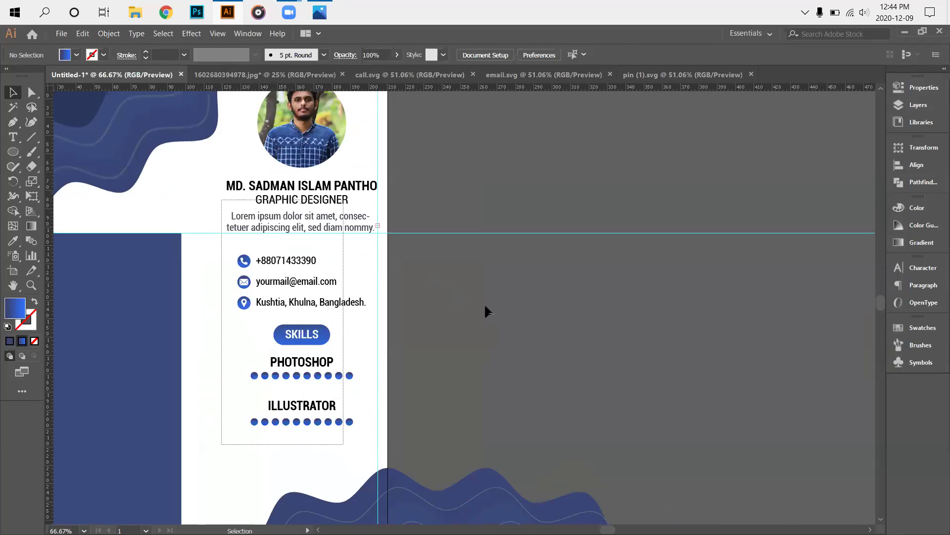
pyautogui.hotkey('ctrl', 'a')
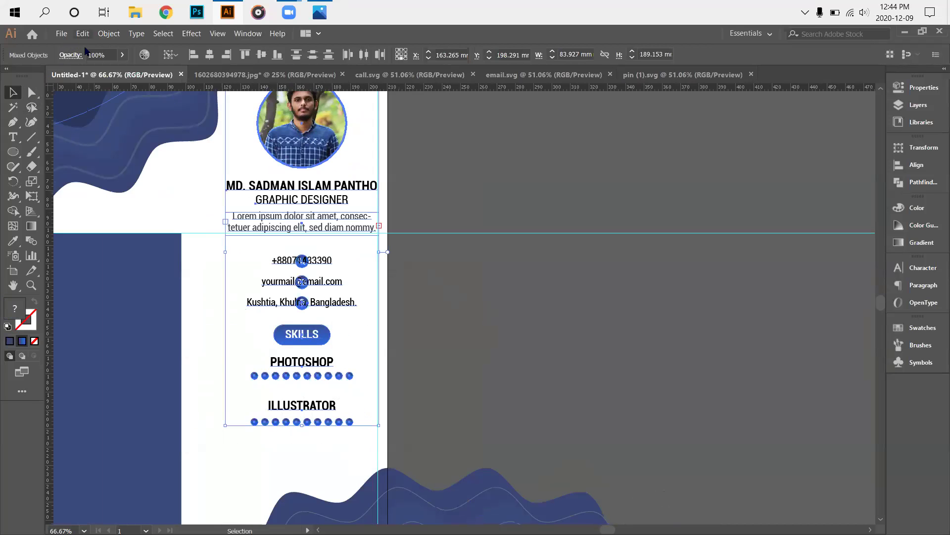
pyautogui.hotkey('alt', 'e')
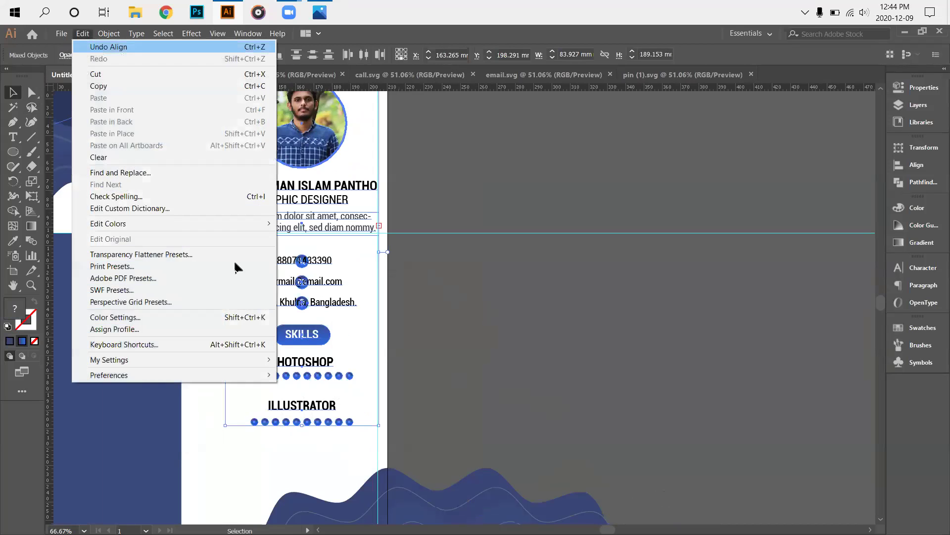
pyautogui.press('Return')
pyautogui.click(235, 266)
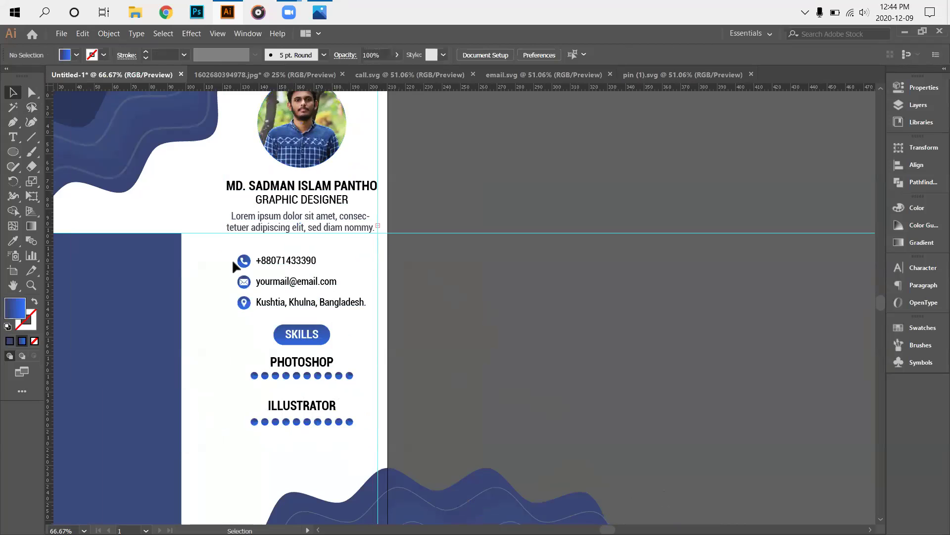
pyautogui.hotkey('ctrl', '+')
pyautogui.hotkey('ctrl', '+')
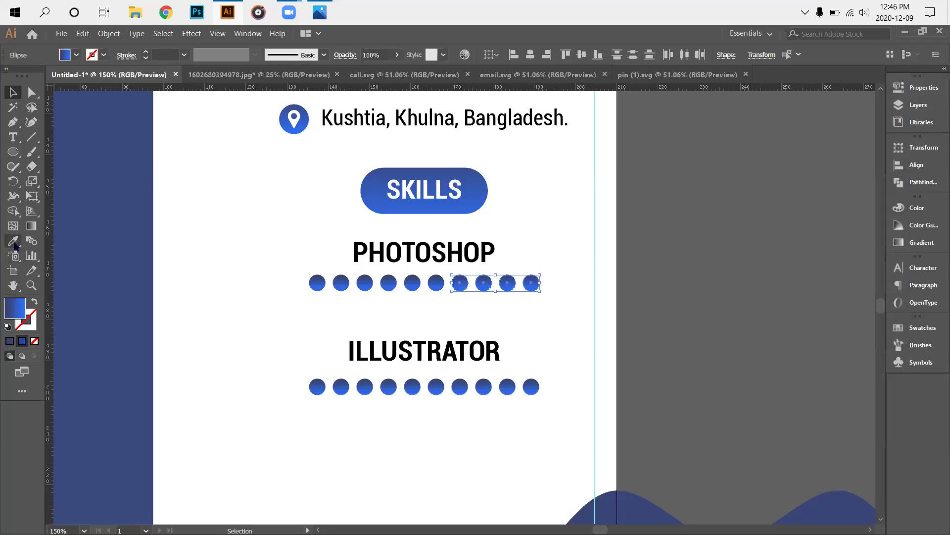
# Turn the last four PHOTOSHOP dots black by sampling the black ILLUSTRATOR text.
pyautogui.click(12, 241)
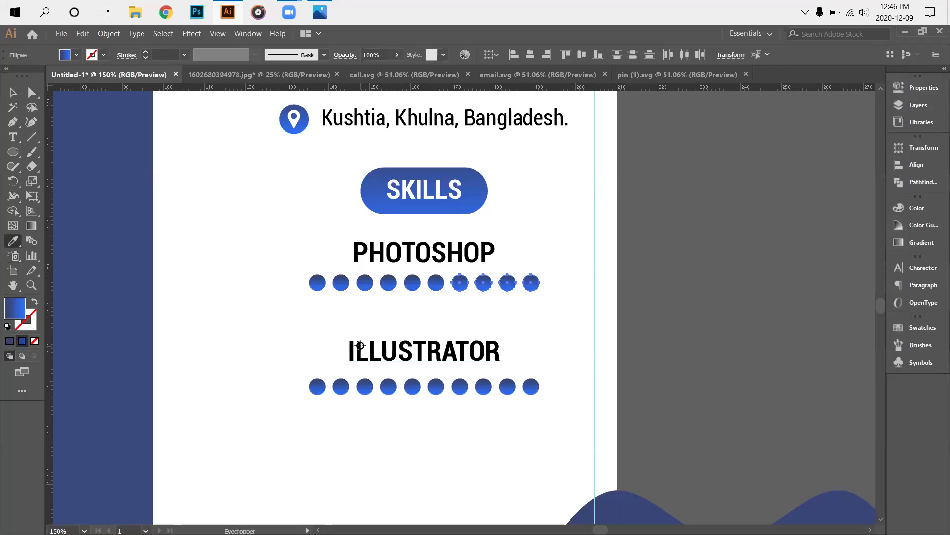
pyautogui.click(358, 345)
pyautogui.click(13, 92)
pyautogui.click(261, 297)
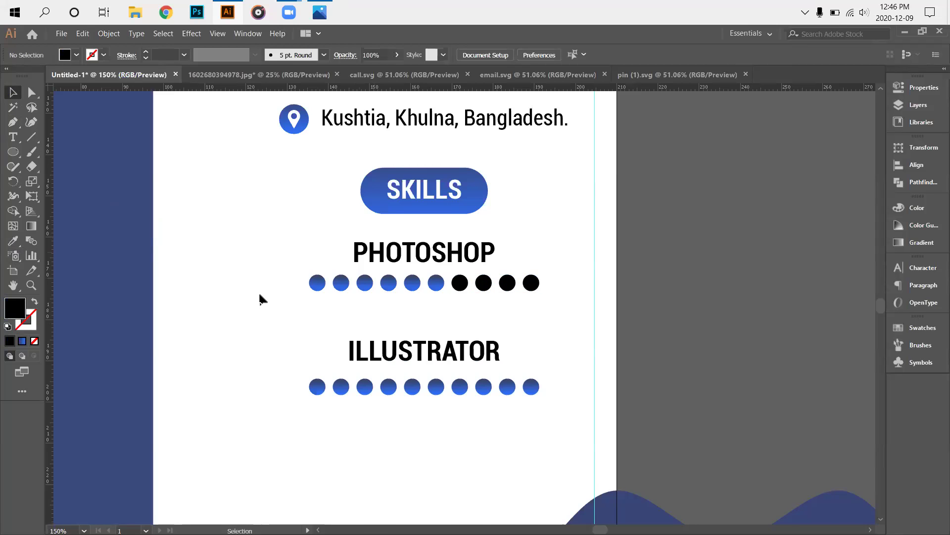
pyautogui.scroll(-2, 430, 332)
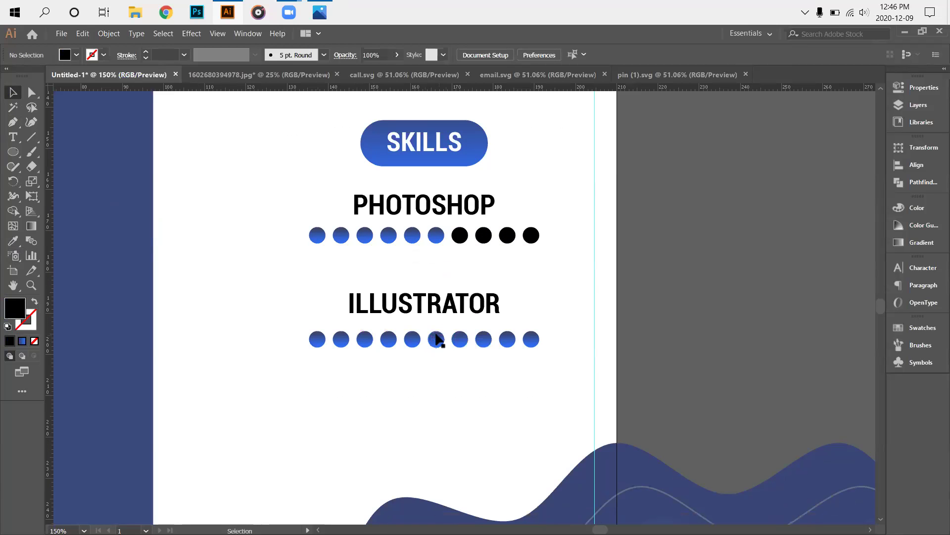
# Ungroup the ILLUSTRATOR dots and colour its last three dots black.
pyautogui.click(515, 347)
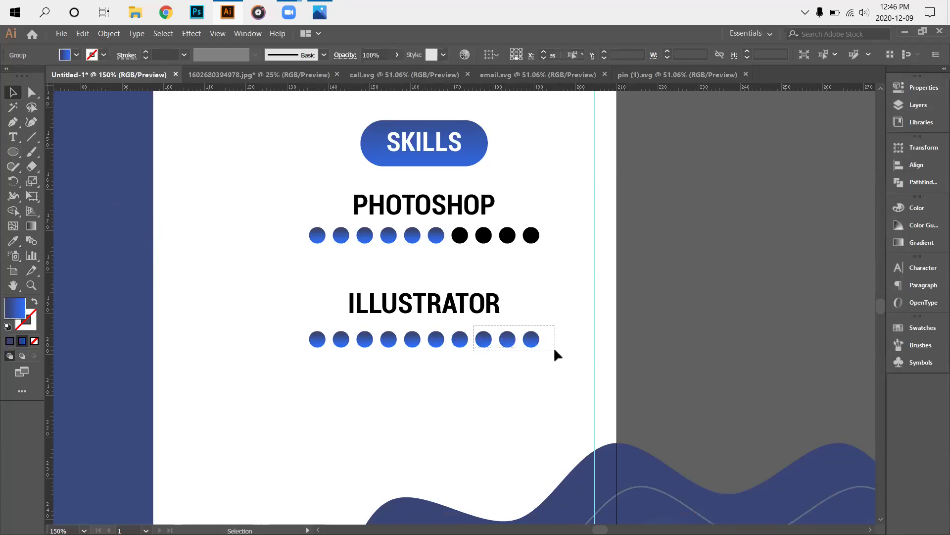
pyautogui.rightClick(334, 338)
pyautogui.click(368, 427)
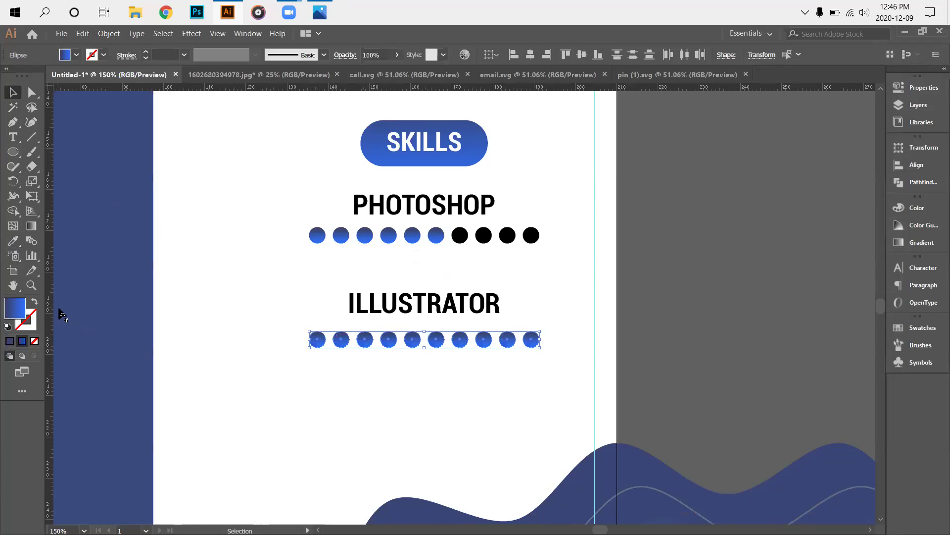
pyautogui.click(13, 241)
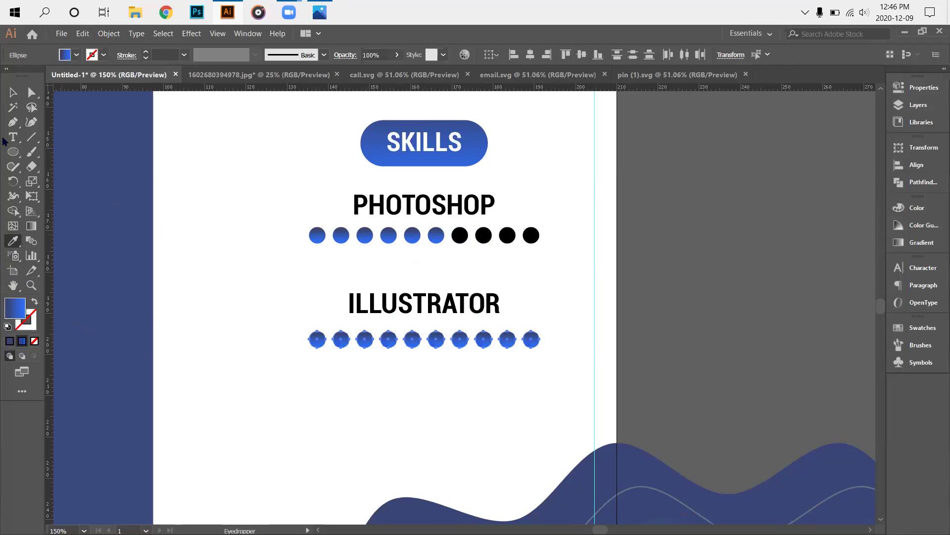
pyautogui.click(13, 92)
pyautogui.click(246, 357)
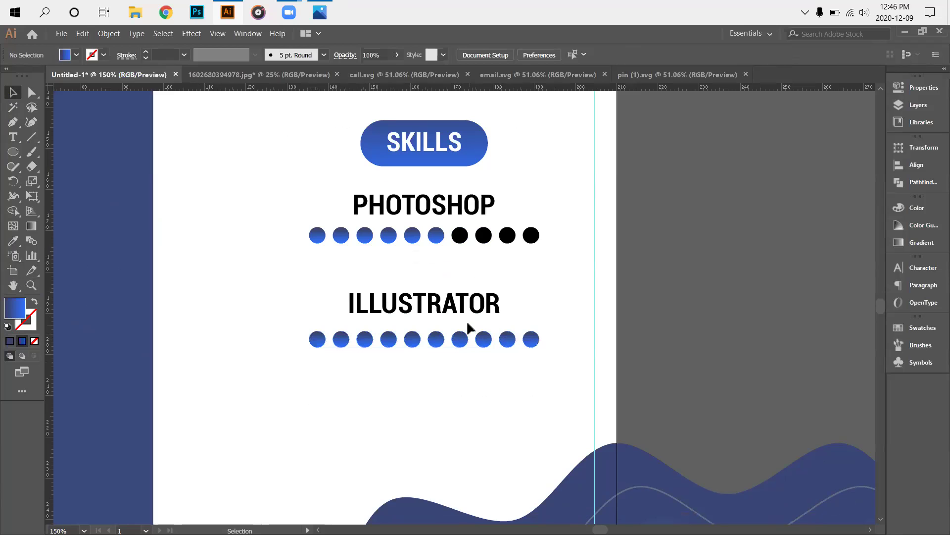
pyautogui.moveTo(564, 325); pyautogui.dragTo(467, 353)
pyautogui.click(13, 241)
pyautogui.click(470, 231)
pyautogui.click(13, 93)
pyautogui.click(260, 341)
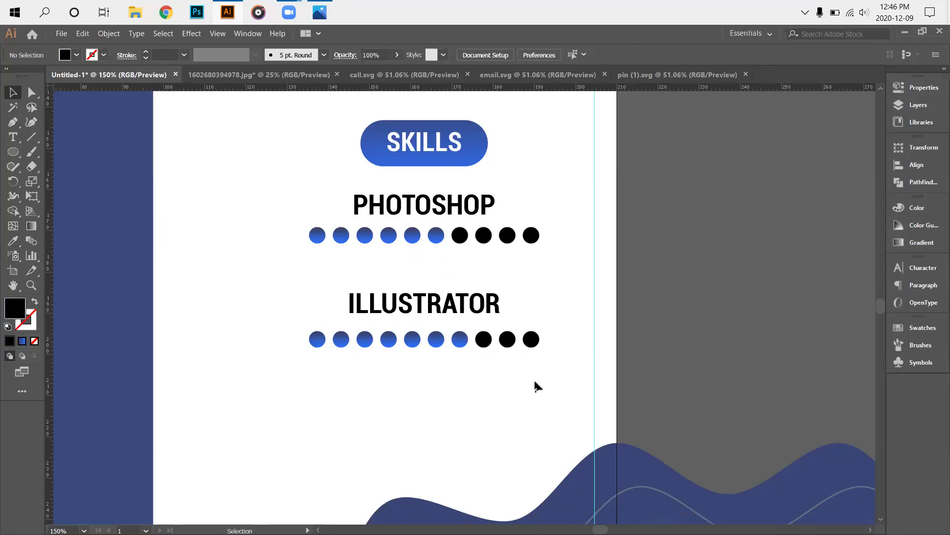
pyautogui.scroll(-1, 520, 377)
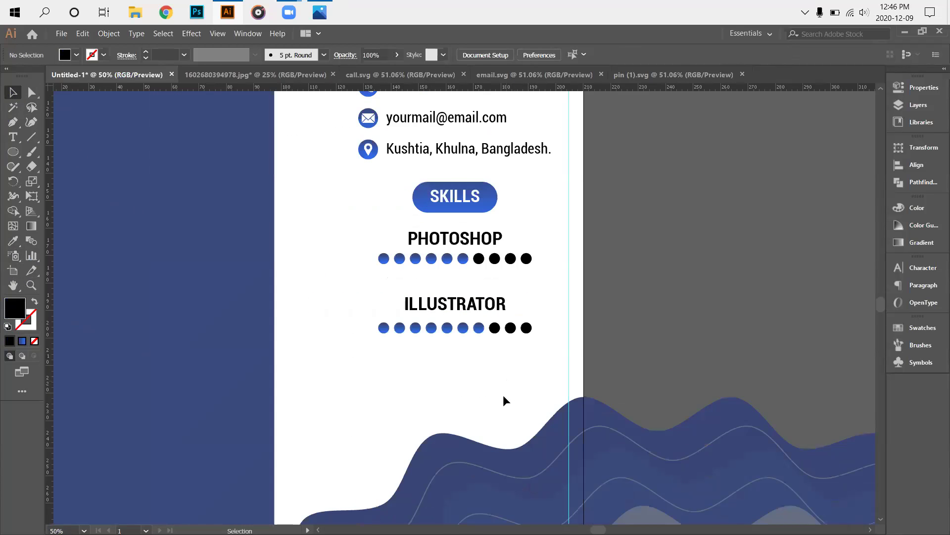
pyautogui.scroll(-1, 505, 400)
pyautogui.scroll(1, 497, 418)
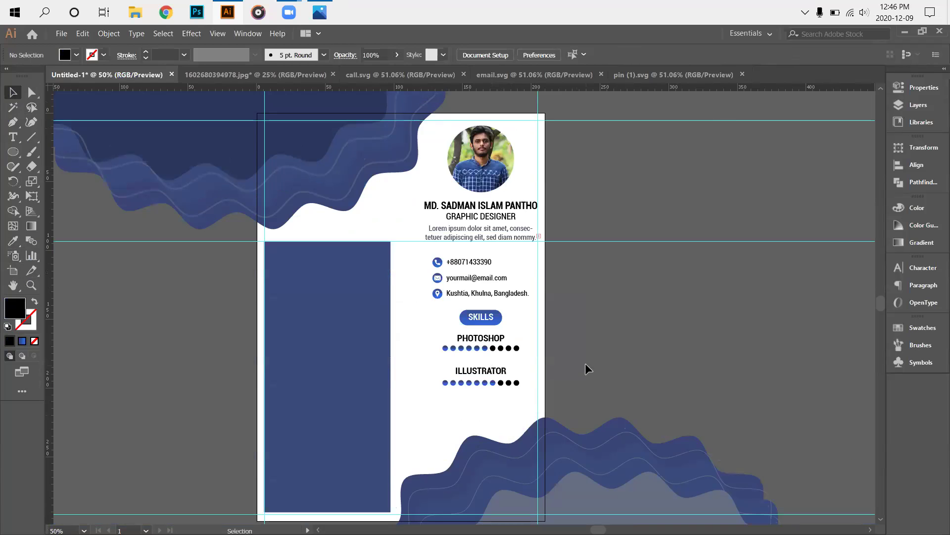
pyautogui.scroll(2, 556, 397)
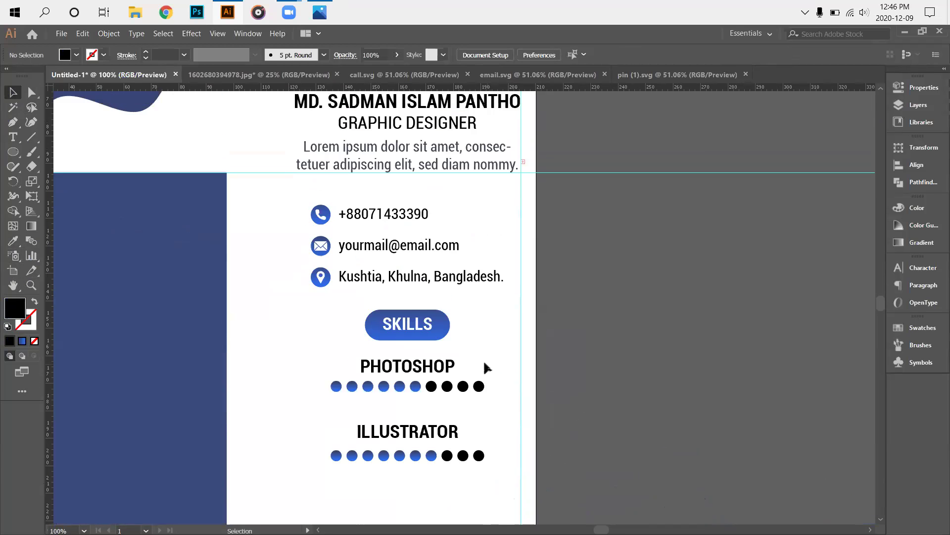
pyautogui.scroll(-1, 486, 367)
pyautogui.scroll(-3, 481, 375)
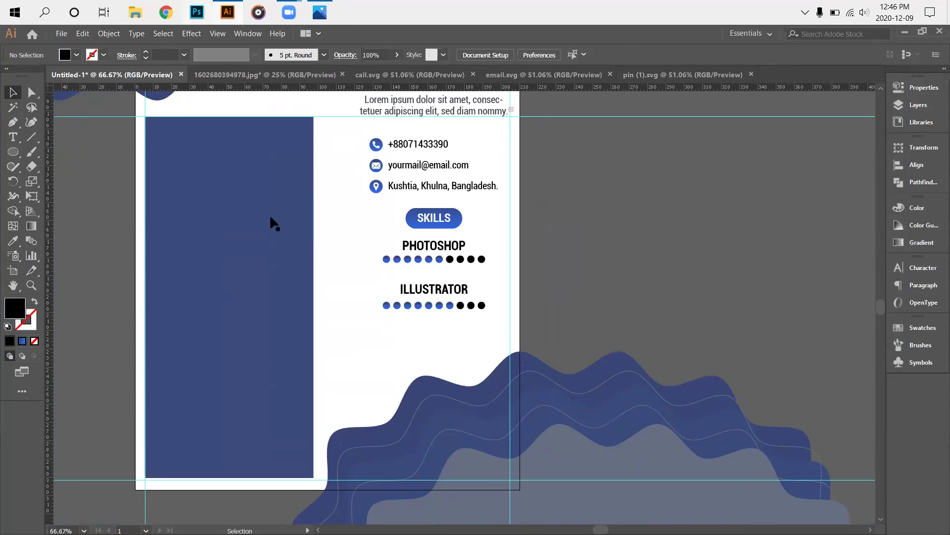
pyautogui.hotkey('alt', 'Tab')
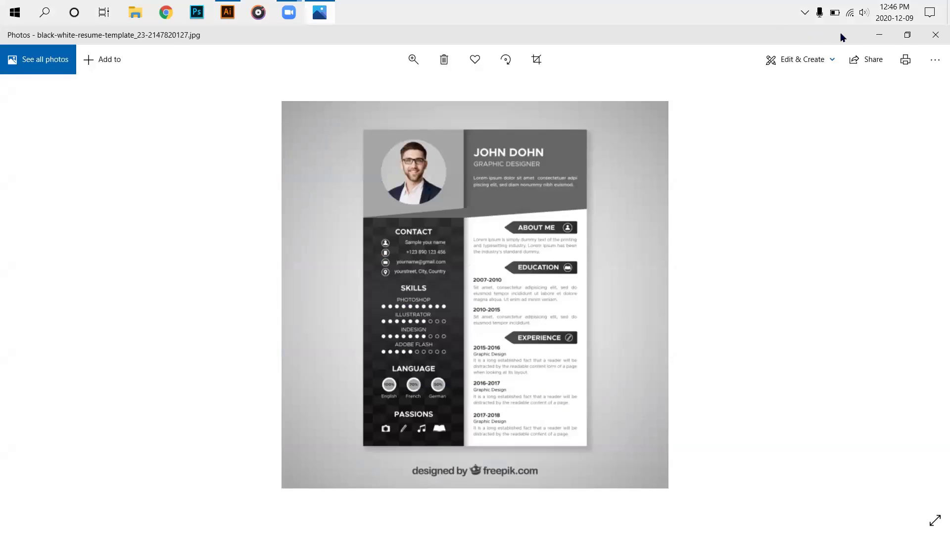
pyautogui.click(880, 36)
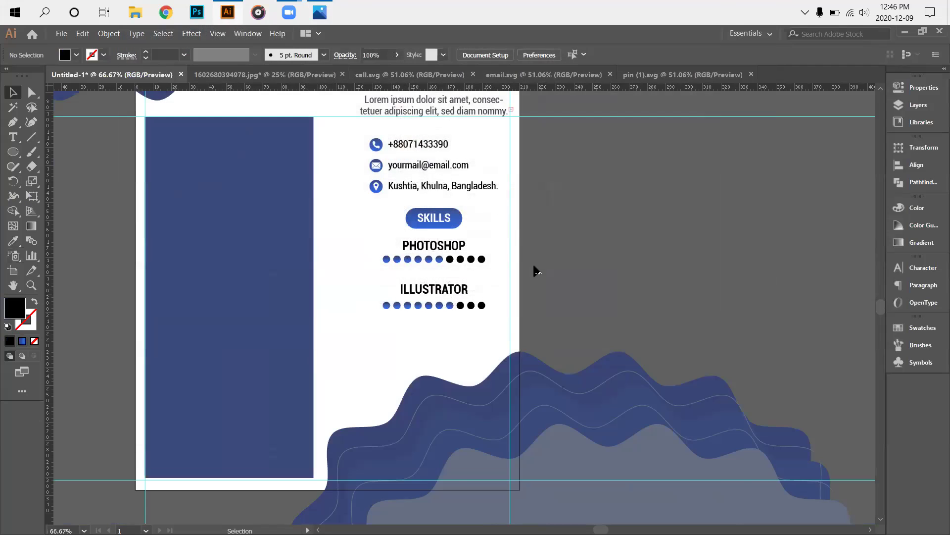
pyautogui.scroll(1, 377, 361)
pyautogui.keyDown('alt'); pyautogui.scroll(1, 381, 359); pyautogui.keyUp('alt')
pyautogui.scroll(-1, 440, 322)
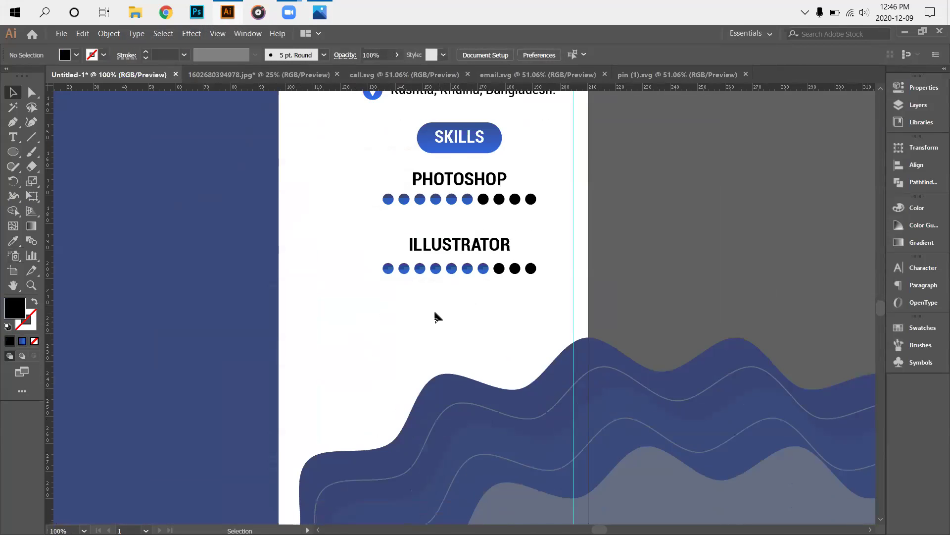
pyautogui.keyDown('alt'); pyautogui.scroll(3, 435, 312); pyautogui.keyUp('alt')
pyautogui.keyDown('alt'); pyautogui.scroll(-3, 427, 316); pyautogui.keyUp('alt')
pyautogui.scroll(2, 420, 313)
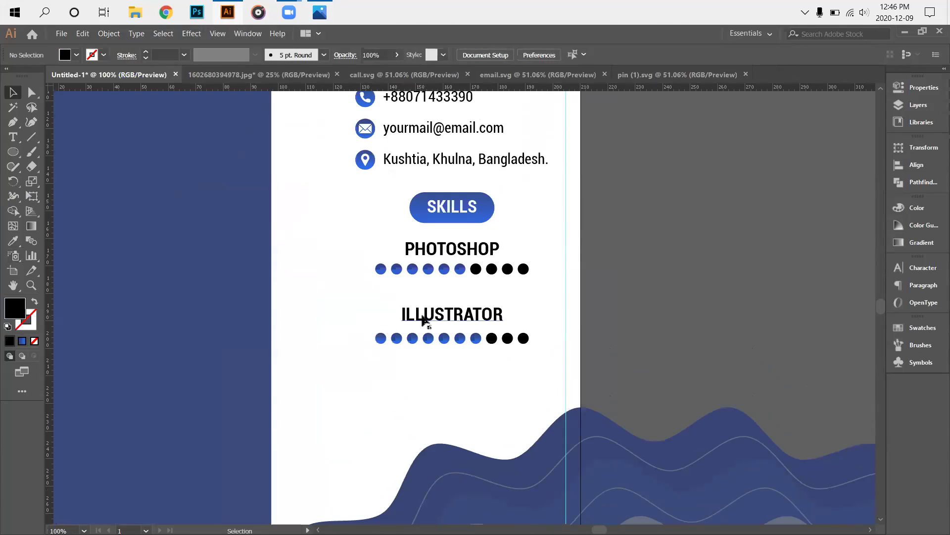
pyautogui.keyDown('alt'); pyautogui.scroll(-2, 423, 321); pyautogui.keyUp('alt')
pyautogui.scroll(1, 419, 329)
pyautogui.scroll(-1, 413, 335)
pyautogui.scroll(1, 410, 337)
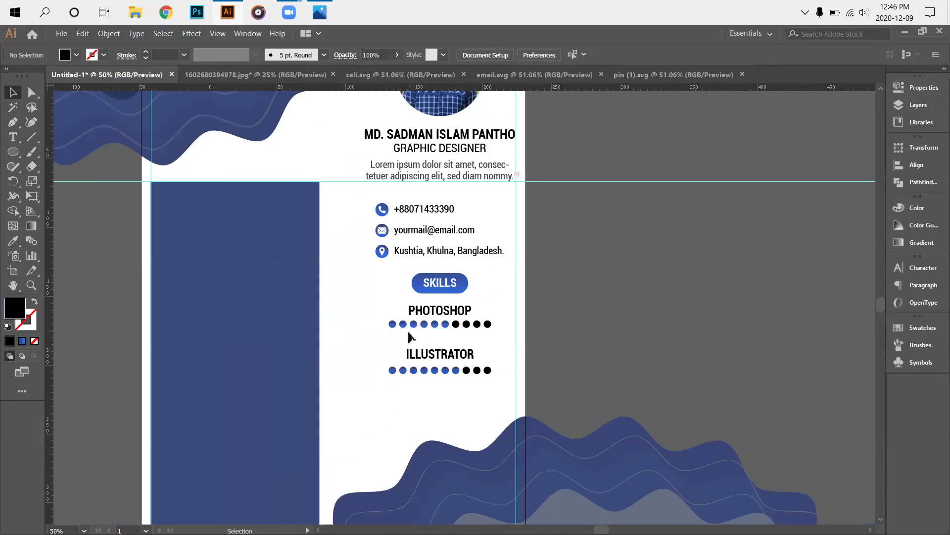
pyautogui.keyDown('alt'); pyautogui.scroll(-2, 396, 342); pyautogui.keyUp('alt')
pyautogui.keyDown('alt'); pyautogui.scroll(4, 396, 348); pyautogui.keyUp('alt')
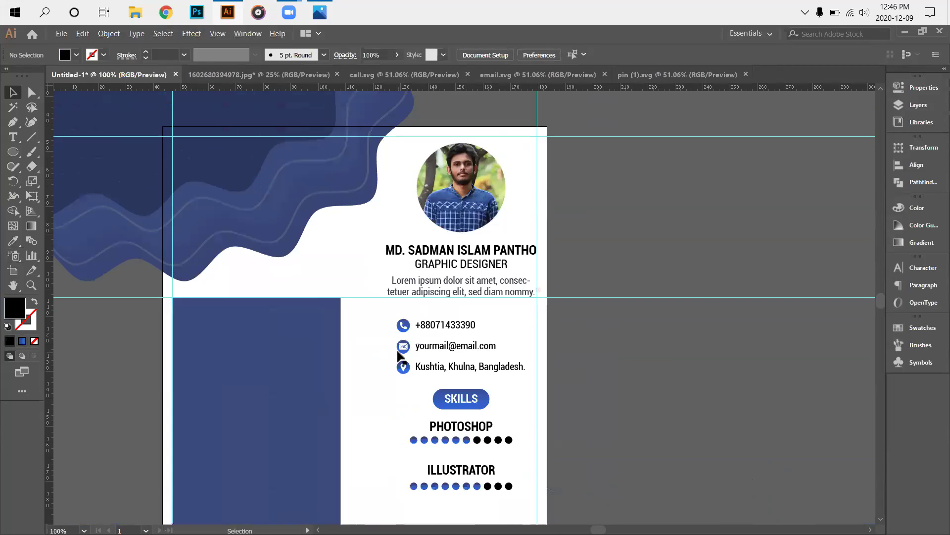
pyautogui.scroll(-5, 396, 348)
pyautogui.keyDown('alt'); pyautogui.scroll(4, 180, 240); pyautogui.keyUp('alt')
pyautogui.scroll(-3, 156, 242)
pyautogui.scroll(-3, 155, 242)
# Draw a small circle below the ILLUSTRATOR dots and give it the dots' blue gradient.
pyautogui.press('l')
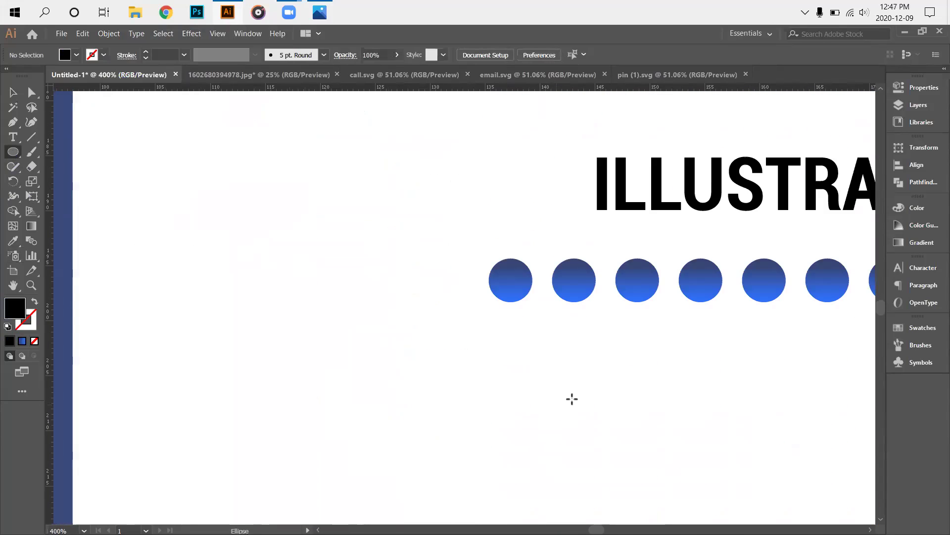
pyautogui.moveTo(352, 368); pyautogui.dragTo(423, 436)
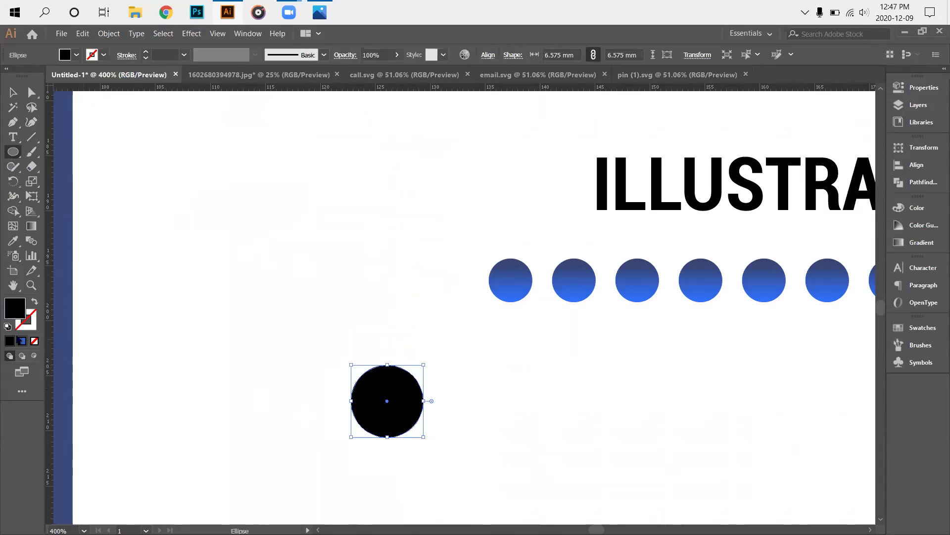
pyautogui.click(22, 340)
pyautogui.press('v')
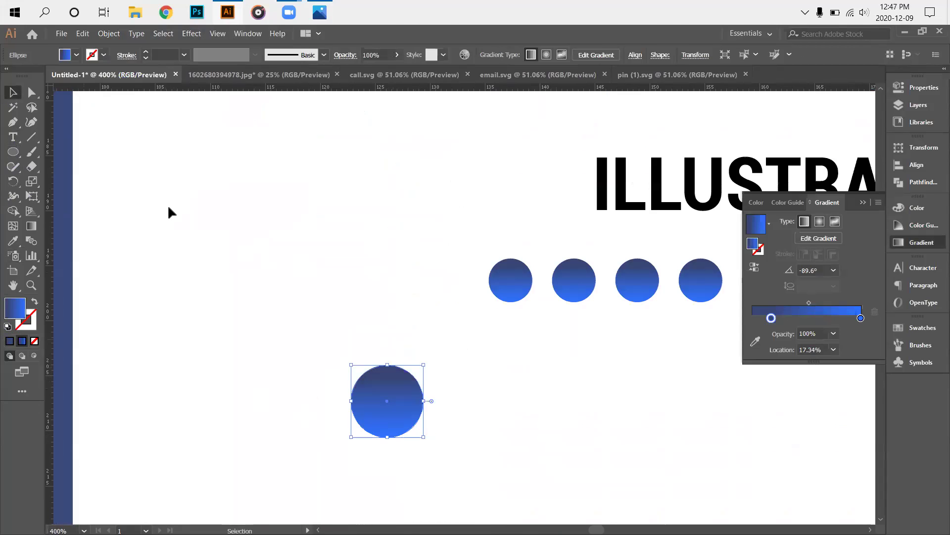
pyautogui.click(386, 352)
# Zoom in on the new circle and start a text object beside it, clearing the placeholder.
pyautogui.scroll(-1, 386, 351)
pyautogui.click(864, 203)
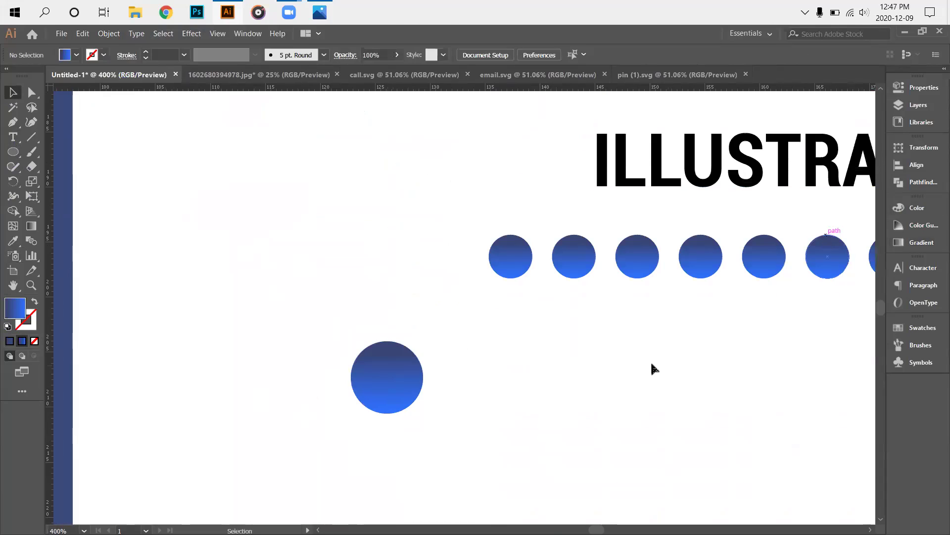
pyautogui.scroll(-4, 658, 379)
pyautogui.scroll(3, 626, 360)
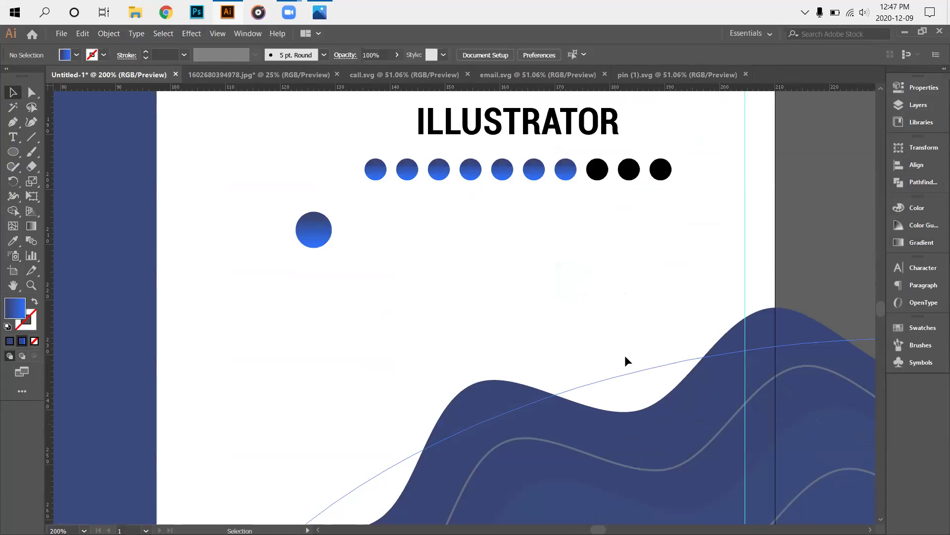
pyautogui.scroll(-2, 615, 341)
pyautogui.moveTo(552, 291); pyautogui.dragTo(500, 297)
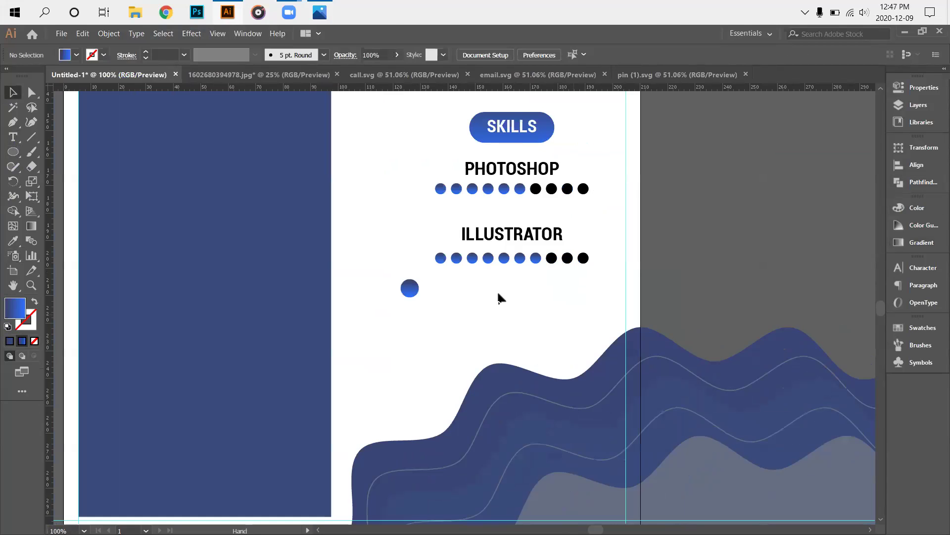
pyautogui.scroll(-2, 500, 297)
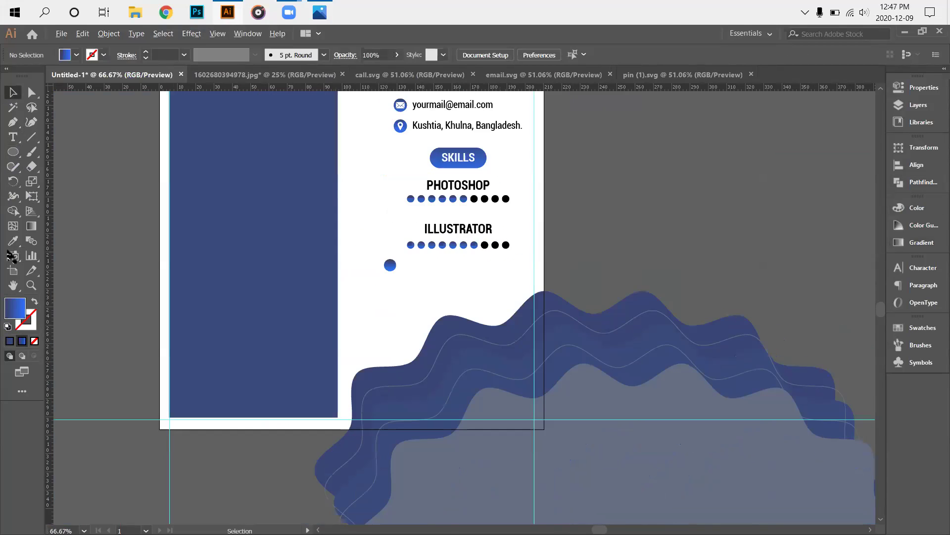
pyautogui.hotkey('ctrl', '+')
pyautogui.hotkey('ctrl', '+')
pyautogui.hotkey('ctrl', '+')
pyautogui.click(13, 136)
pyautogui.click(313, 230)
pyautogui.press('BackSpace')
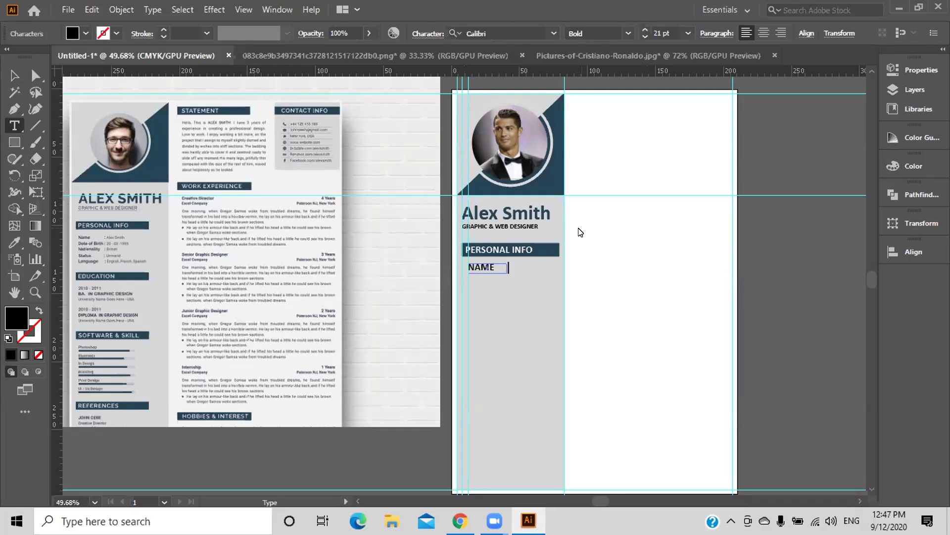
# Exit text editing, then select and delete the NAME text beneath the PERSONAL INFO bar.
pyautogui.press('Escape')
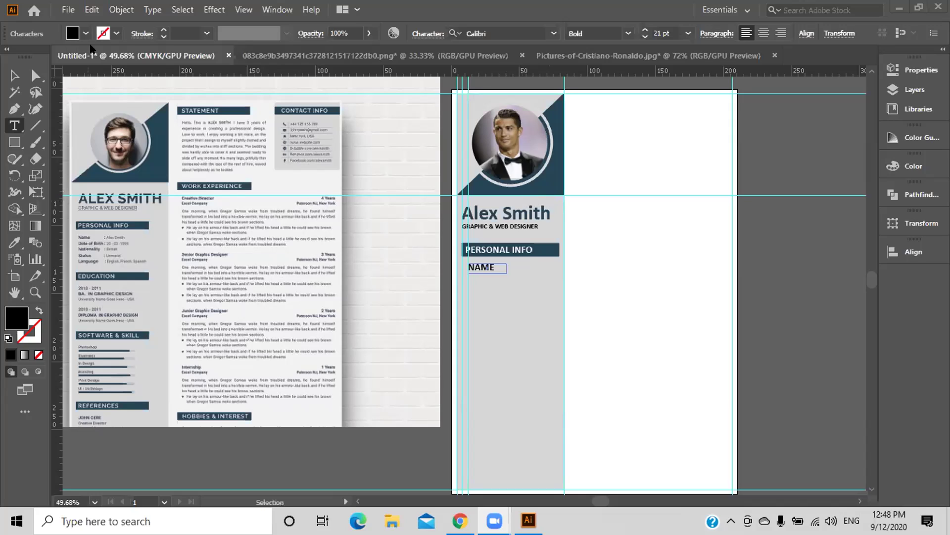
pyautogui.click(14, 75)
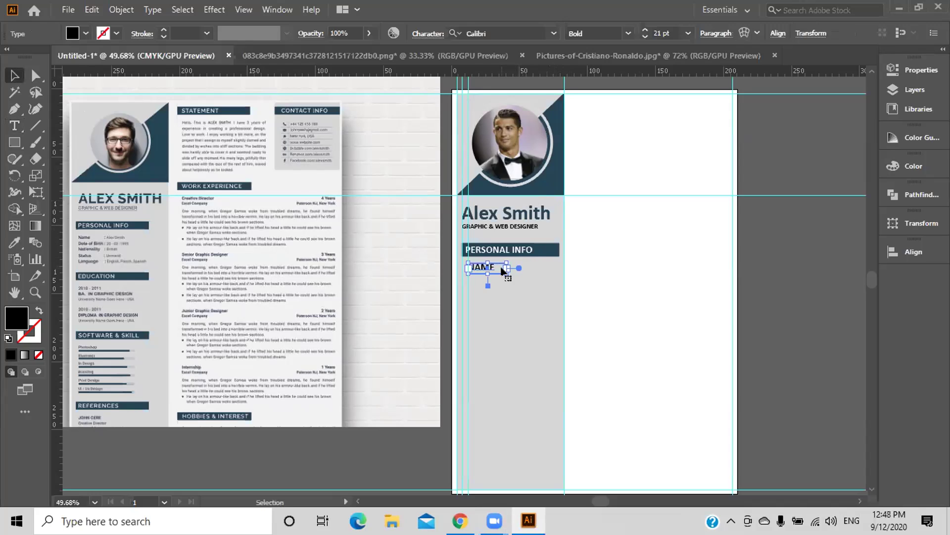
pyautogui.press('Delete')
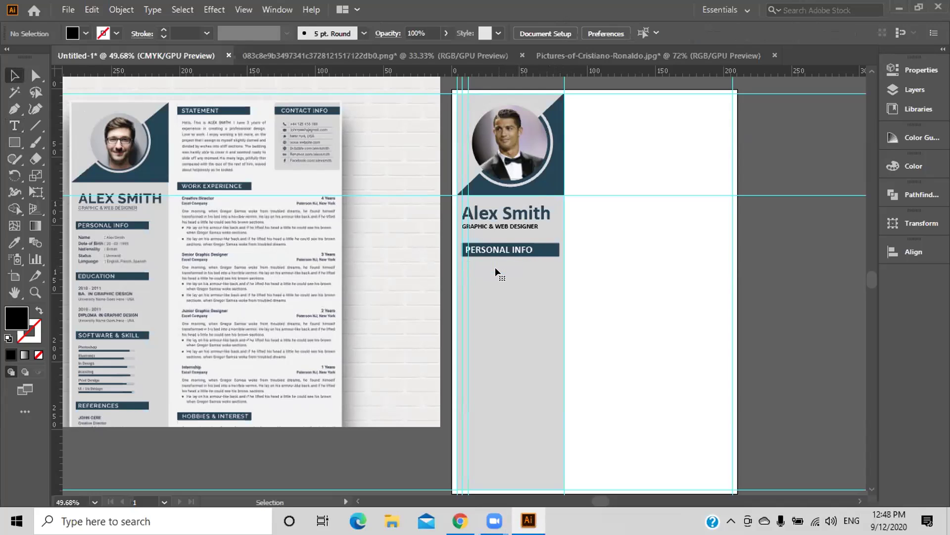